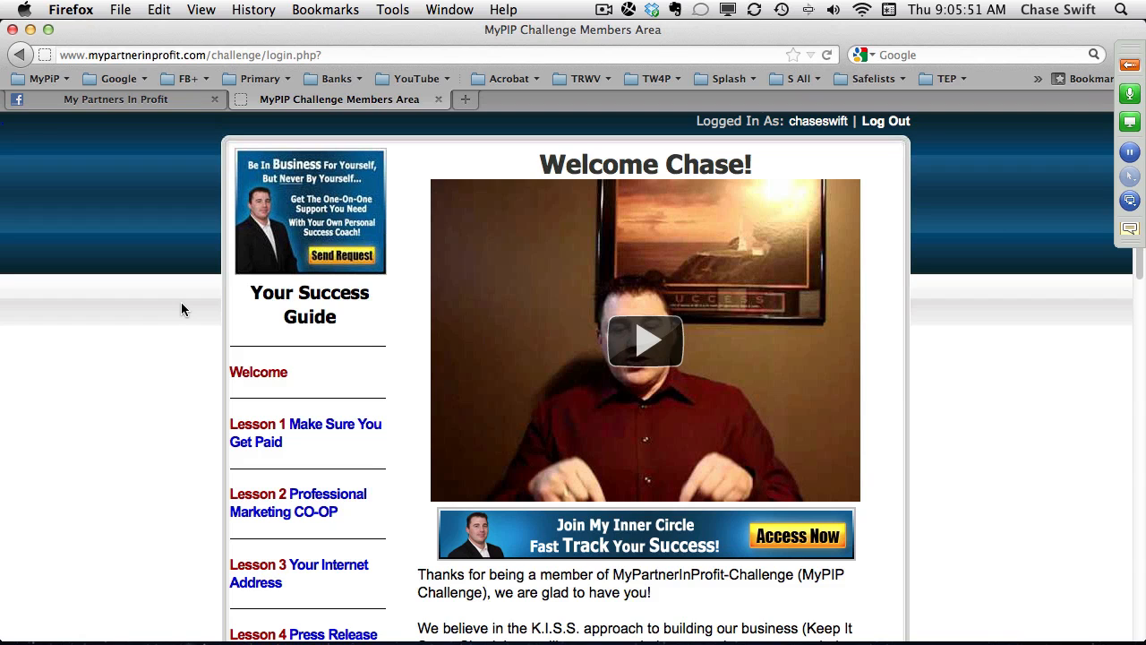
# Look through the lesson list in the members area and open the Your Referrals page.
pyautogui.scroll(-5, 185, 328)
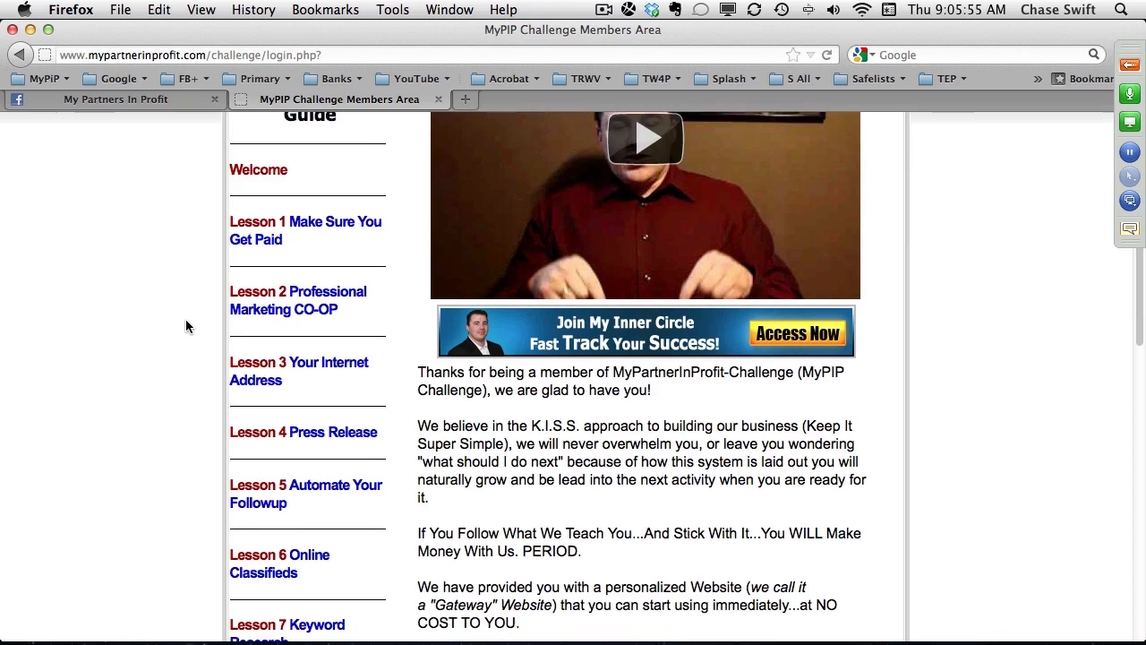
pyautogui.scroll(-4, 187, 326)
pyautogui.scroll(-3, 187, 325)
pyautogui.scroll(-1, 187, 320)
pyautogui.moveTo(303, 345); pyautogui.dragTo(238, 329)
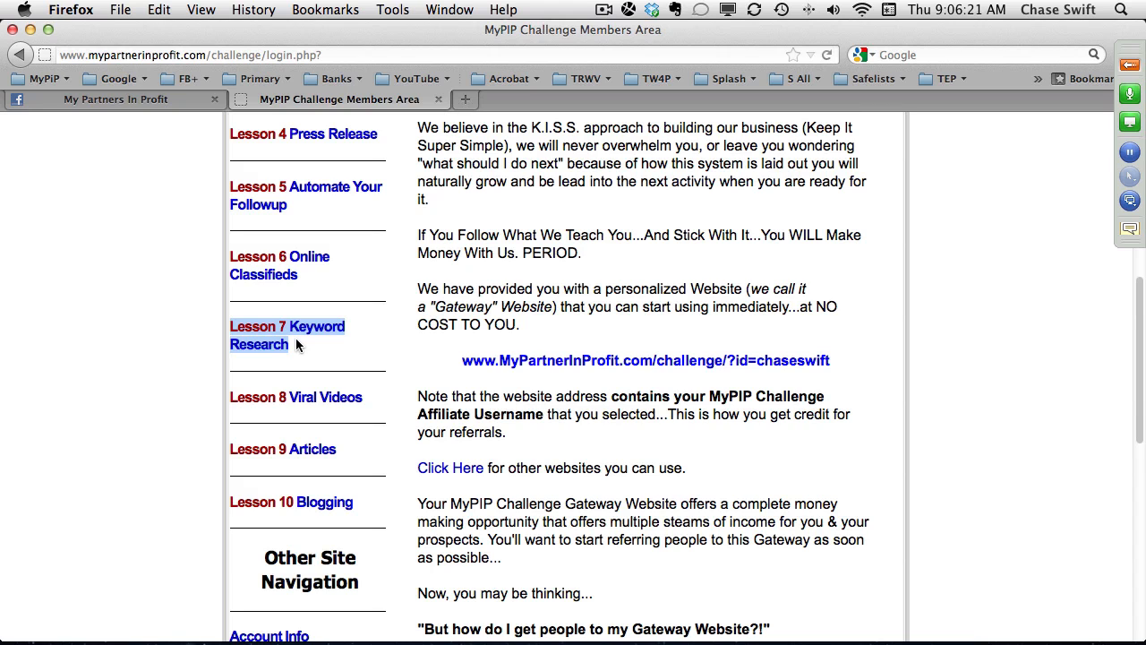
pyautogui.scroll(1, 295, 344)
pyautogui.scroll(-5, 295, 341)
pyautogui.scroll(-2, 295, 340)
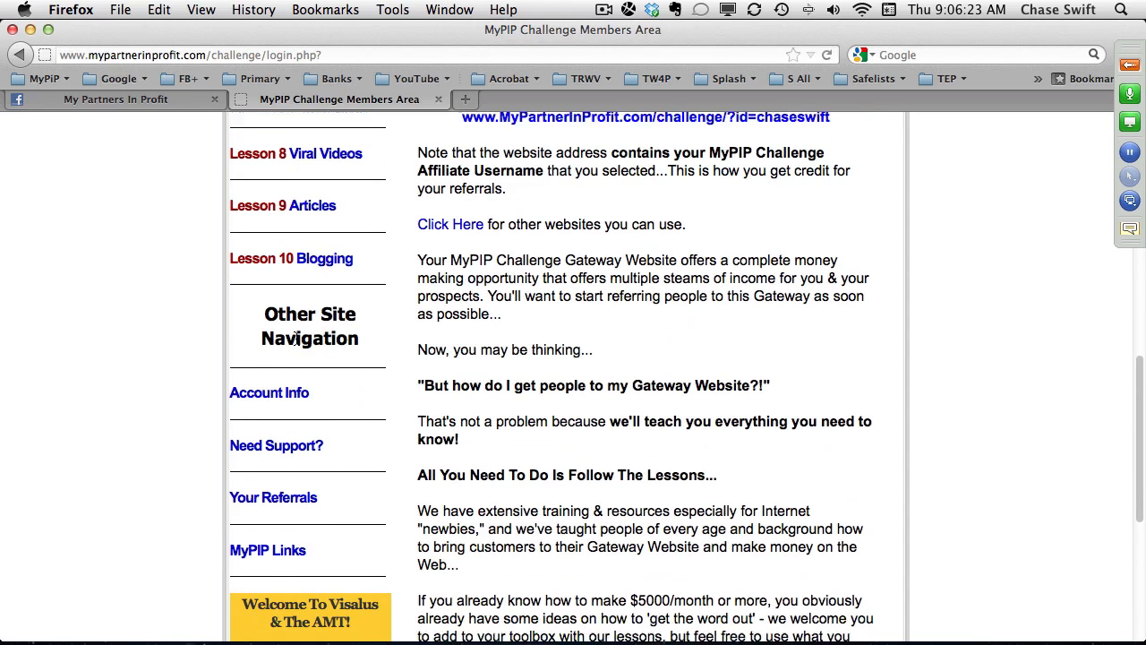
pyautogui.click(291, 450)
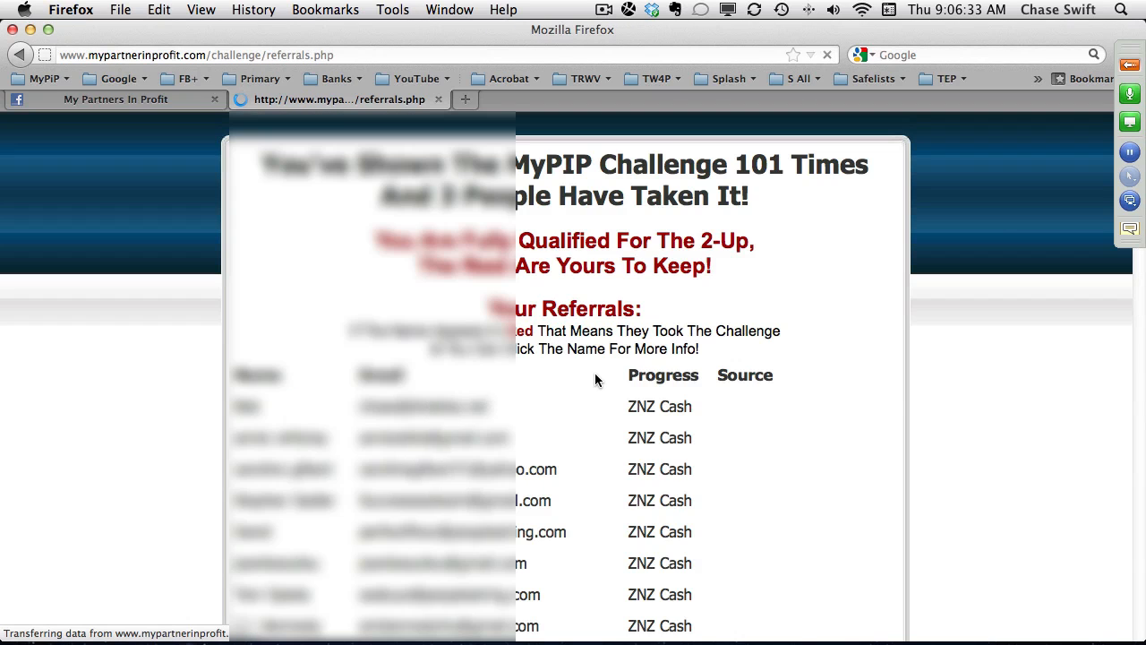
# Highlight the challenge view count and examine referral source tags, including trafficswarm, DenverCL, ppcSeeBigMoney and 90dayinternetblog.
pyautogui.moveTo(868, 168); pyautogui.dragTo(736, 168)
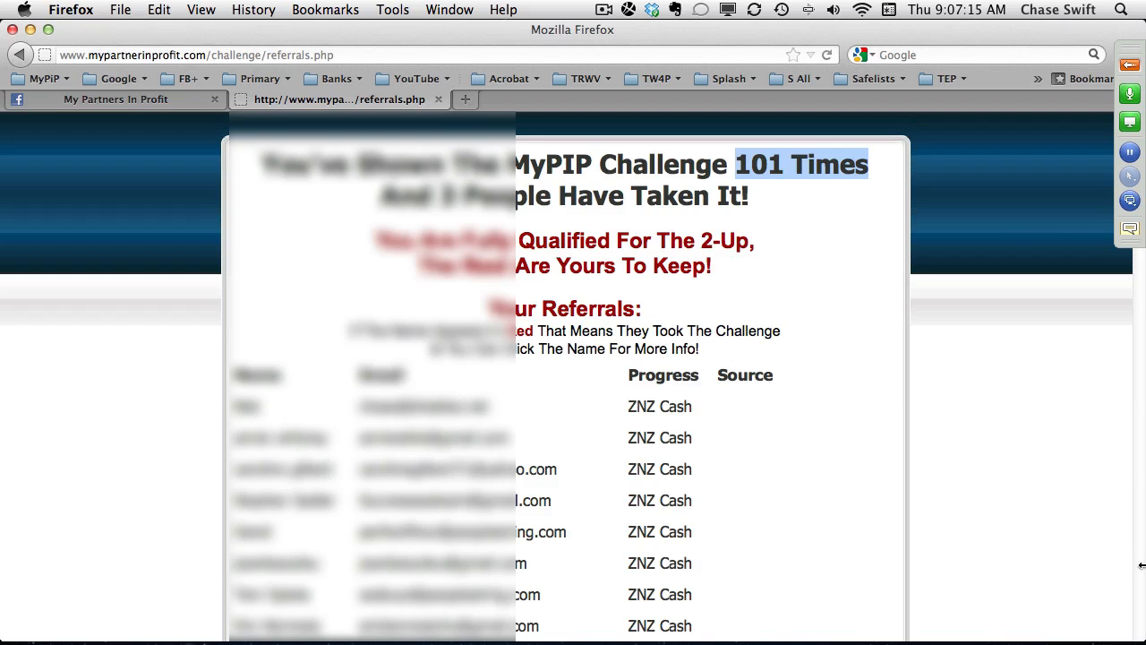
pyautogui.scroll(-10, 1140, 566)
pyautogui.scroll(-5, 1139, 573)
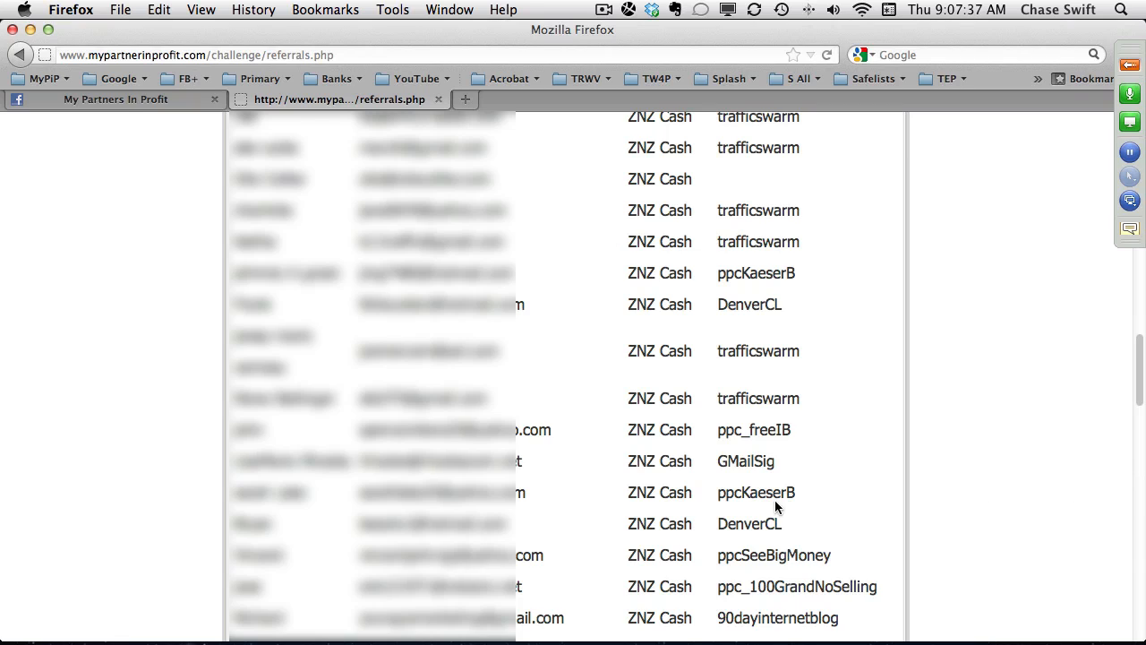
pyautogui.doubleClick(776, 494)
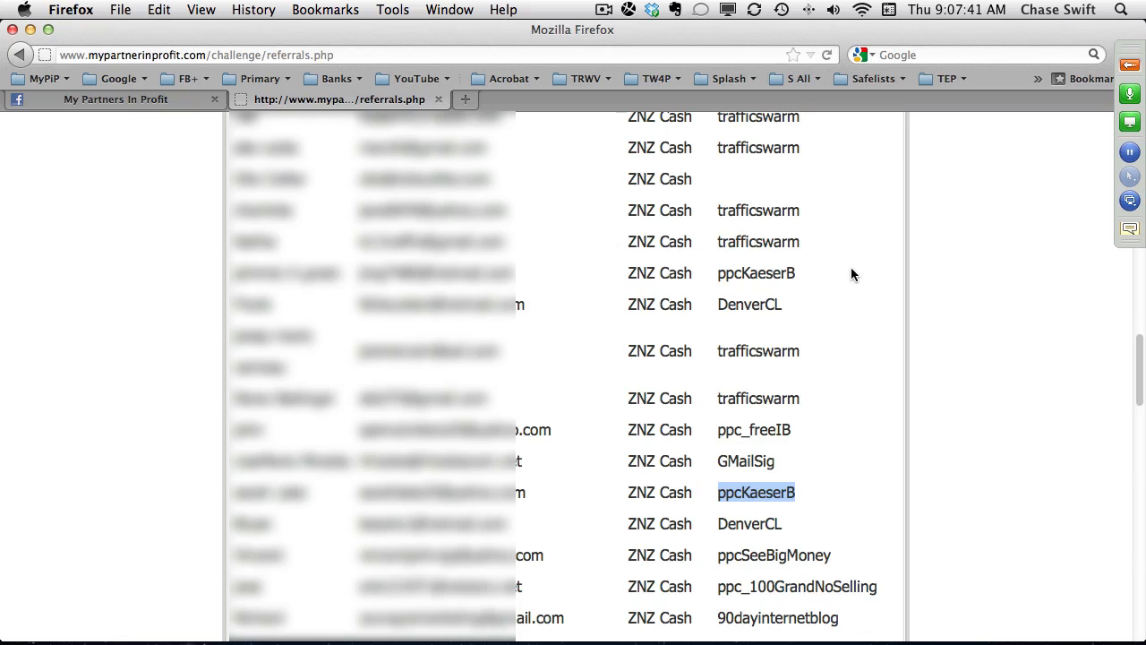
pyautogui.doubleClick(758, 350)
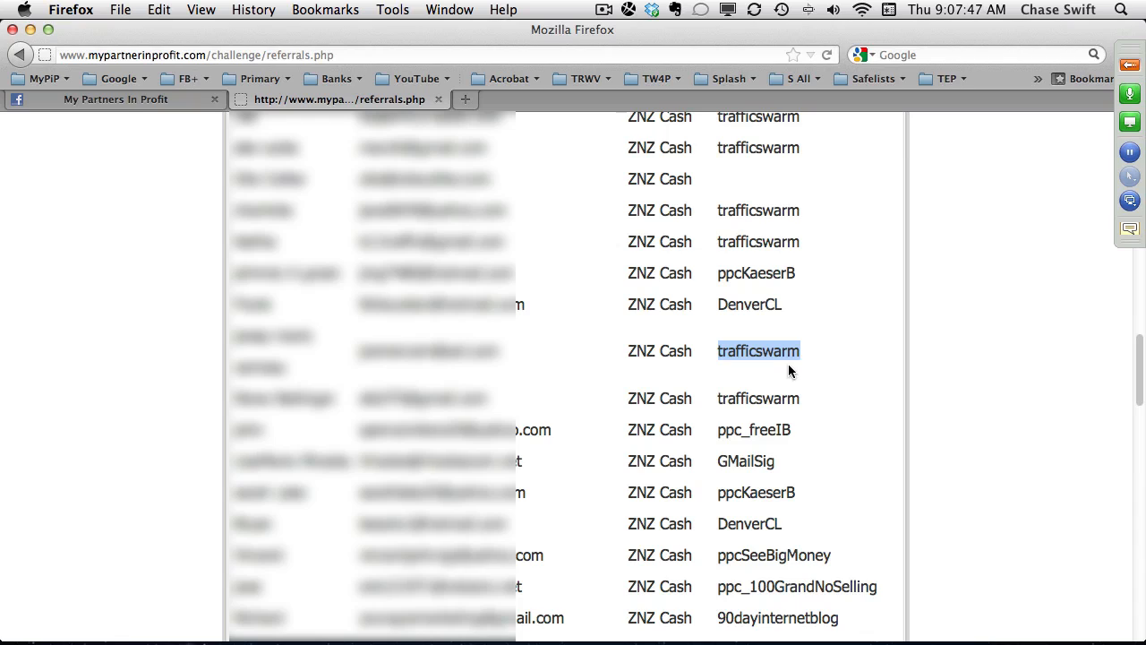
pyautogui.click(774, 369)
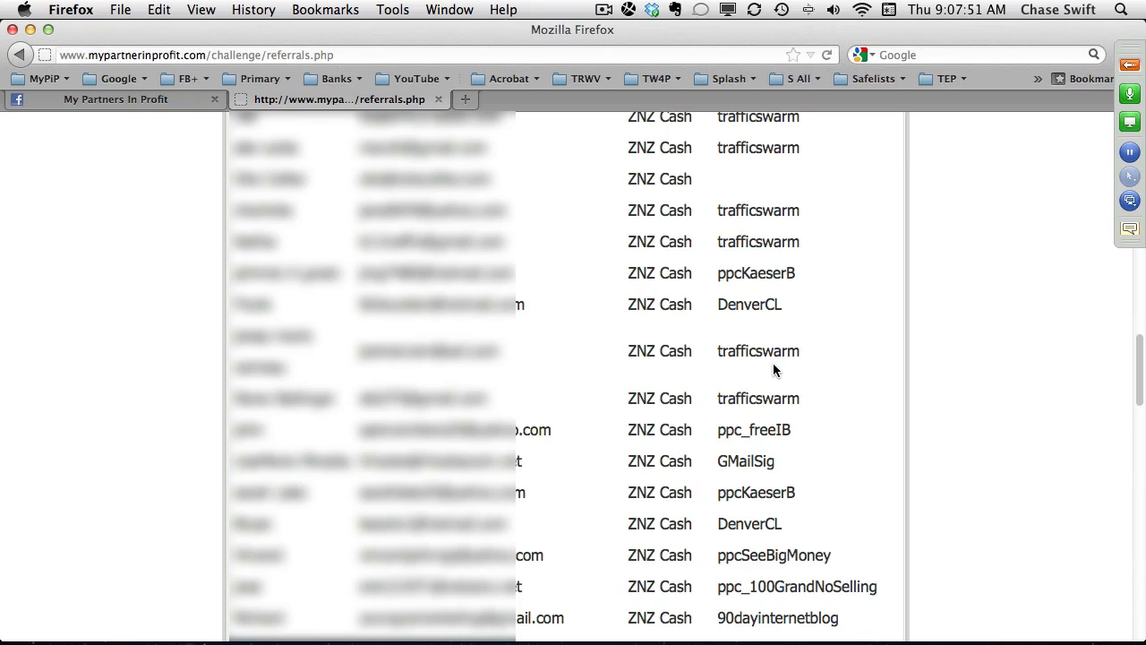
pyautogui.doubleClick(751, 312)
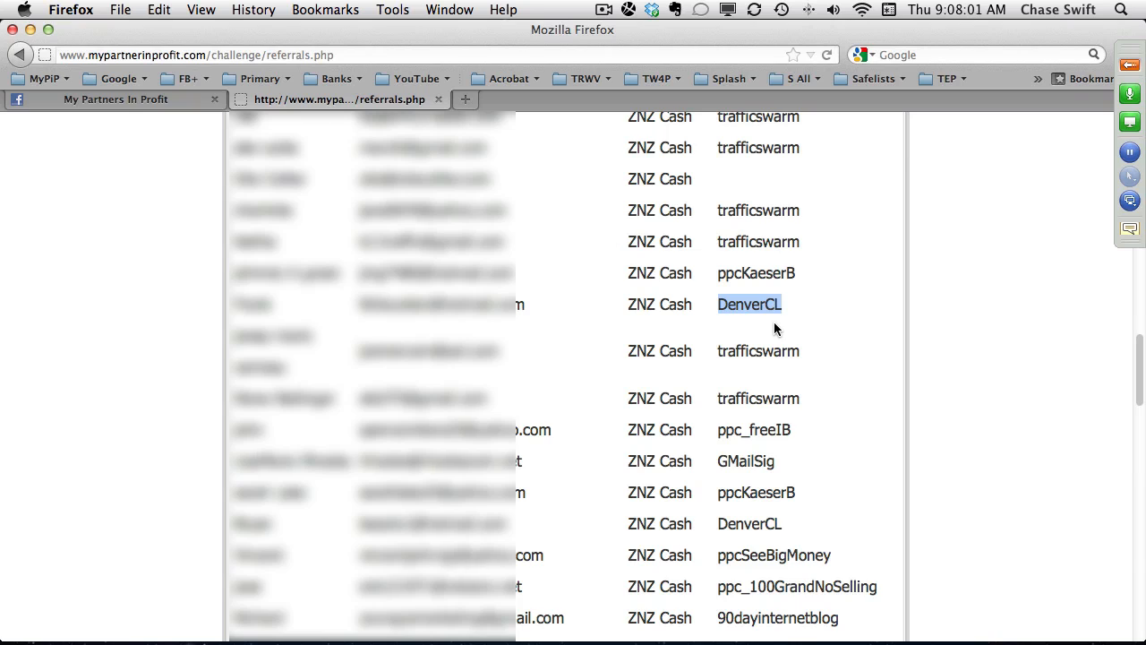
pyautogui.doubleClick(766, 591)
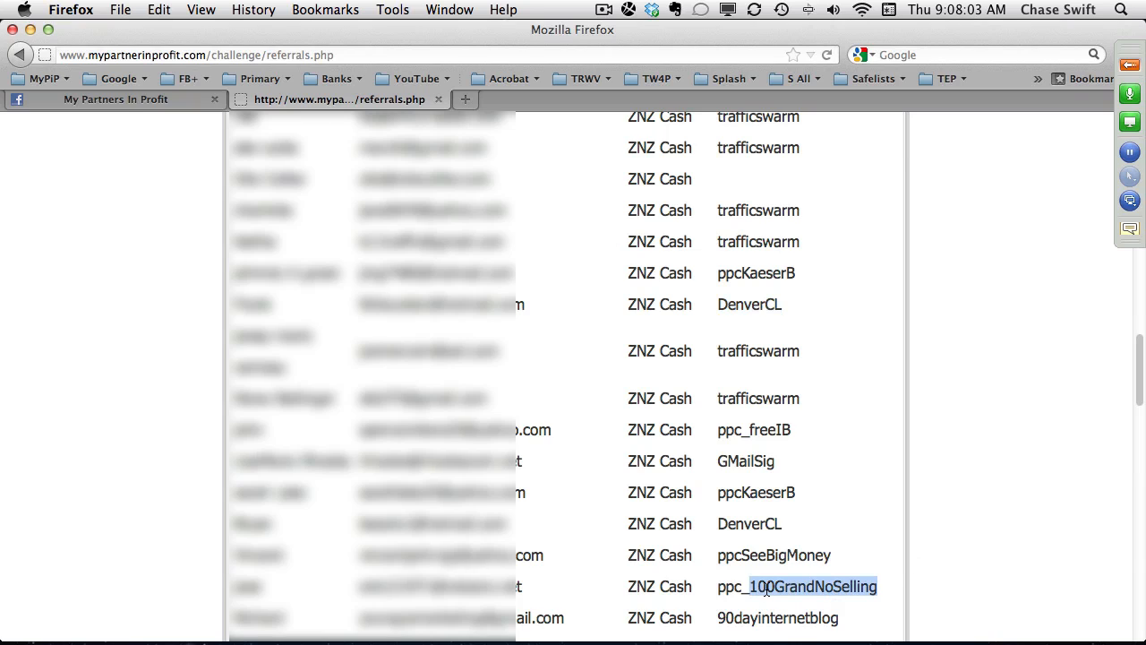
pyautogui.doubleClick(761, 555)
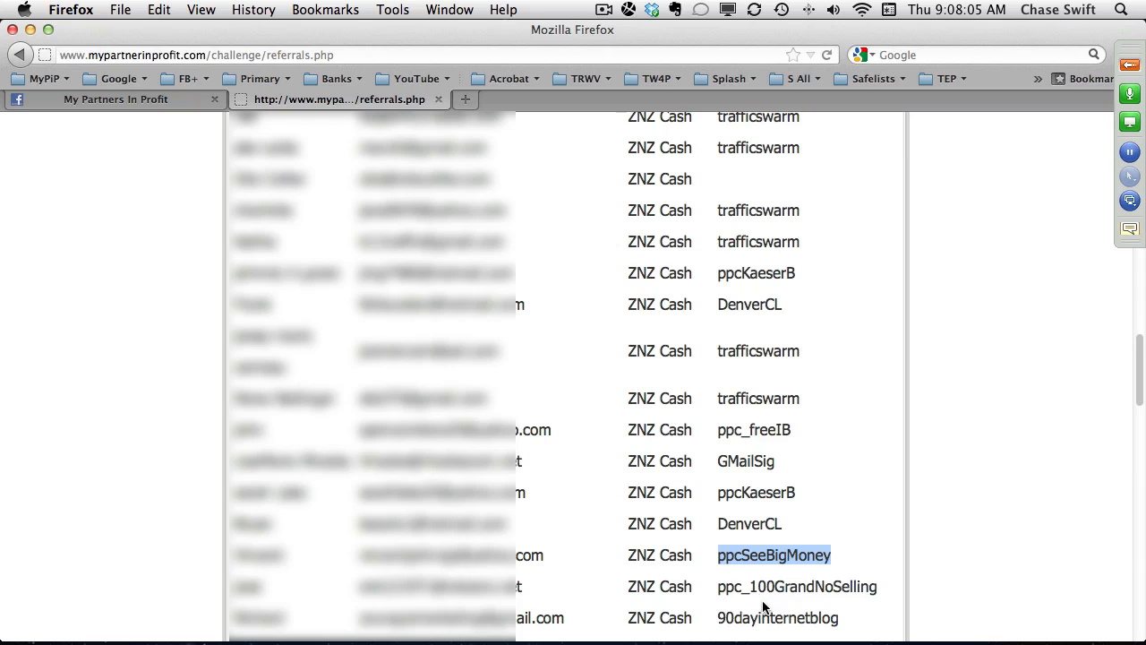
pyautogui.doubleClick(753, 494)
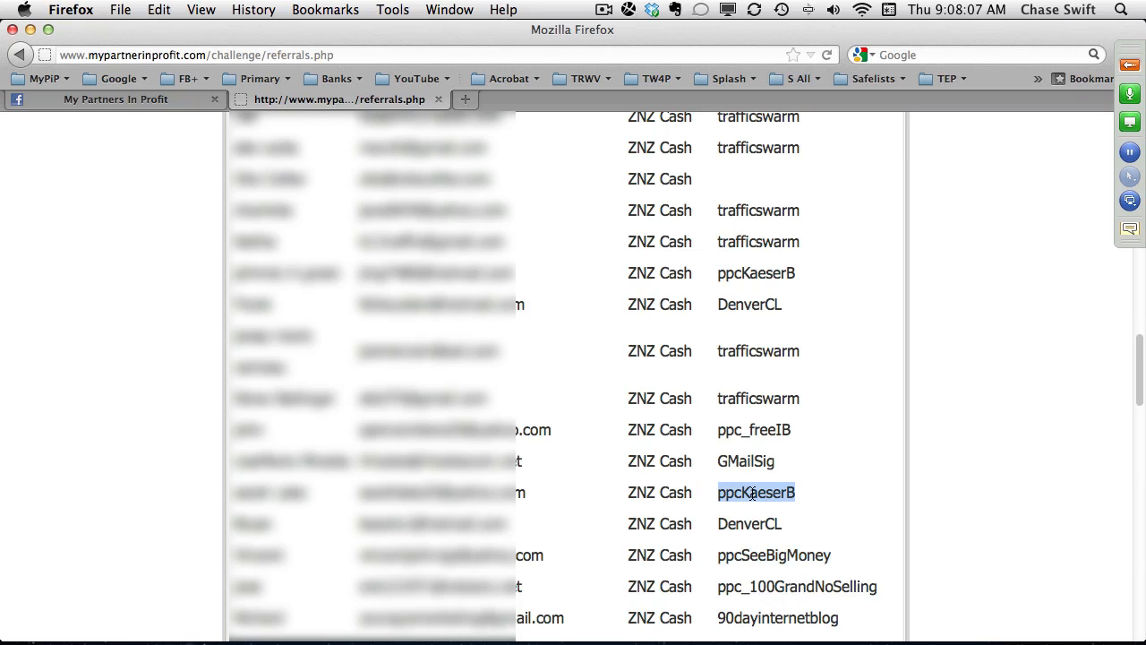
pyautogui.doubleClick(757, 618)
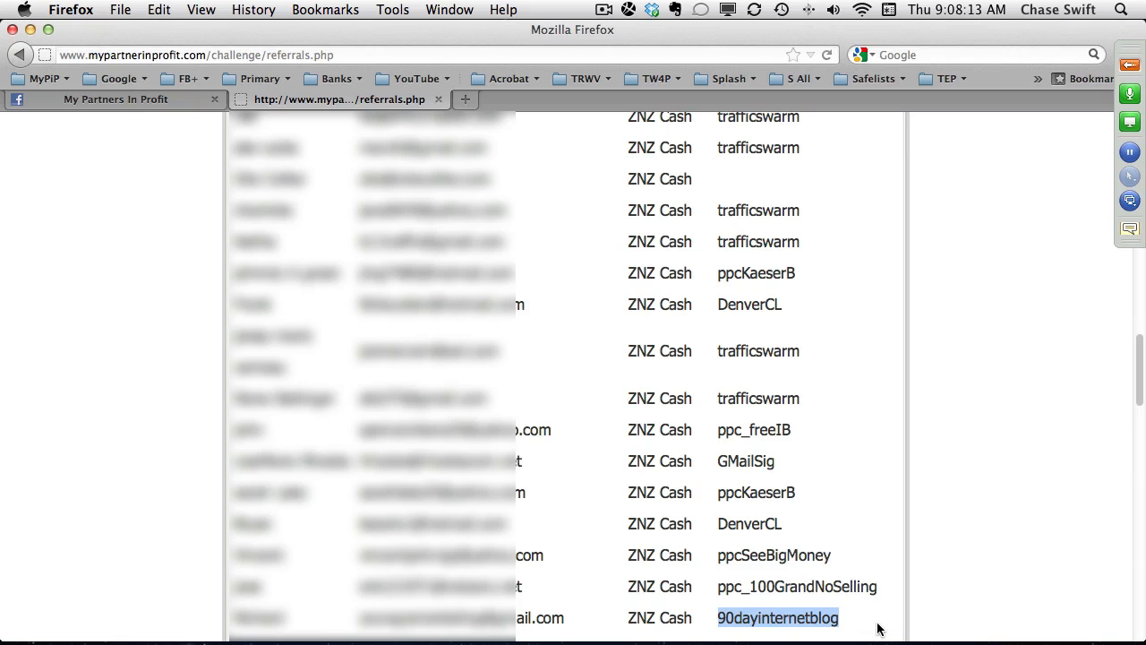
# Examine the pay-per-click source tags further down the referrals list, highlighting ppcFES, ppcRichBum, ppcYRFdvd and ppc_100GrandNoSelling in turn.
pyautogui.click(1141, 588)
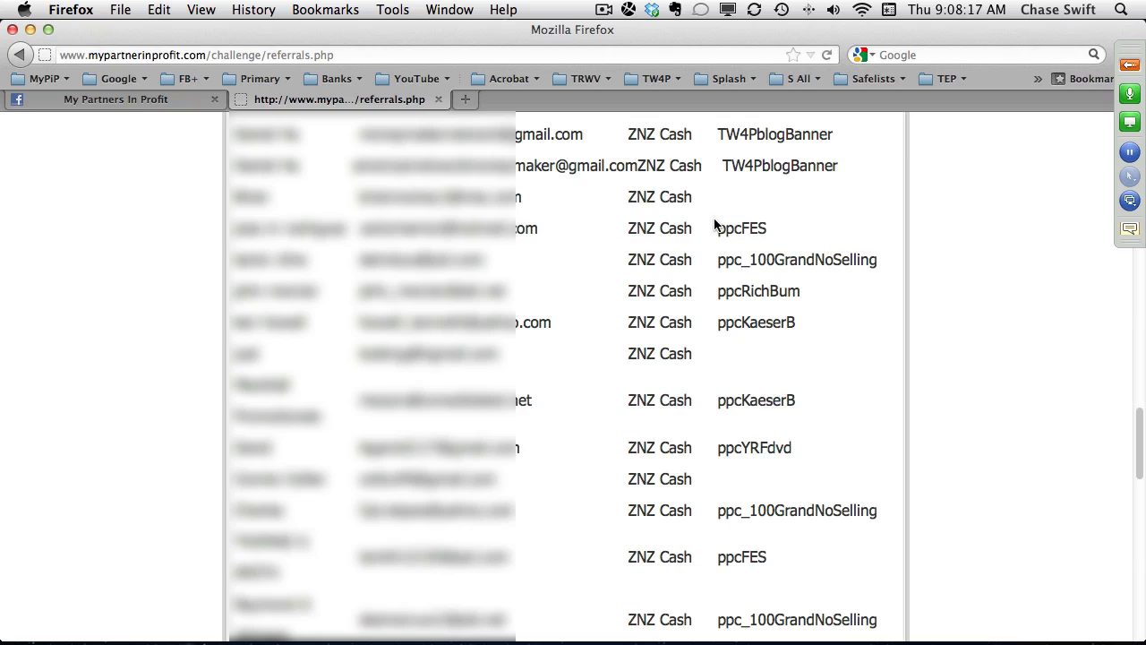
pyautogui.doubleClick(743, 229)
pyautogui.doubleClick(741, 261)
pyautogui.doubleClick(741, 293)
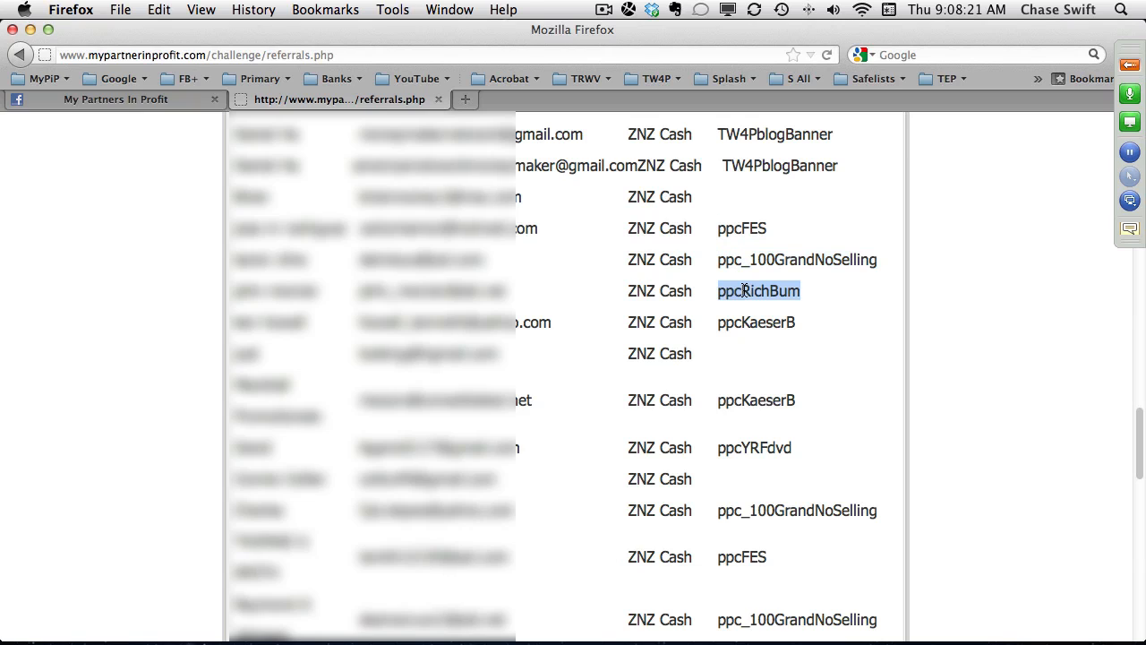
pyautogui.doubleClick(739, 323)
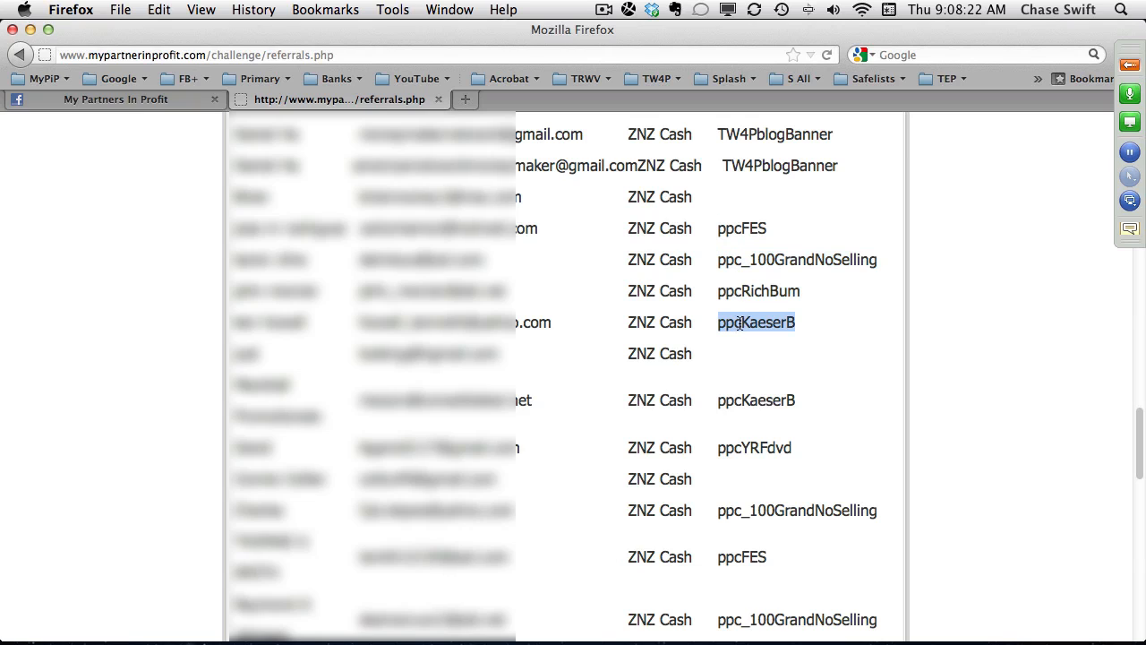
pyautogui.doubleClick(750, 400)
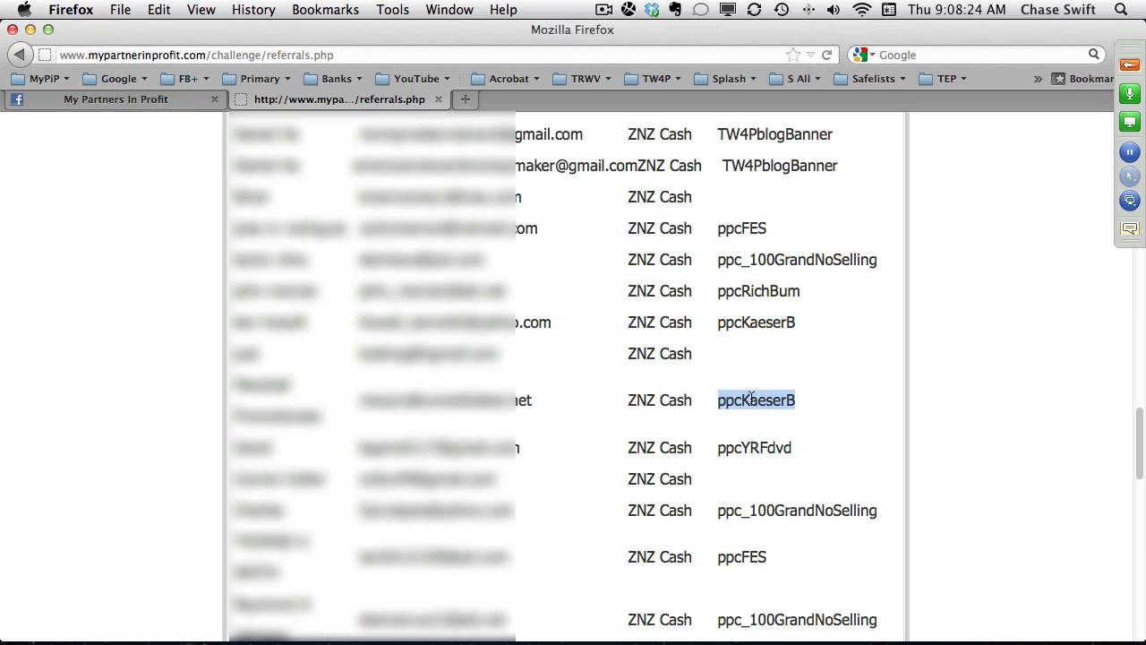
pyautogui.doubleClick(745, 447)
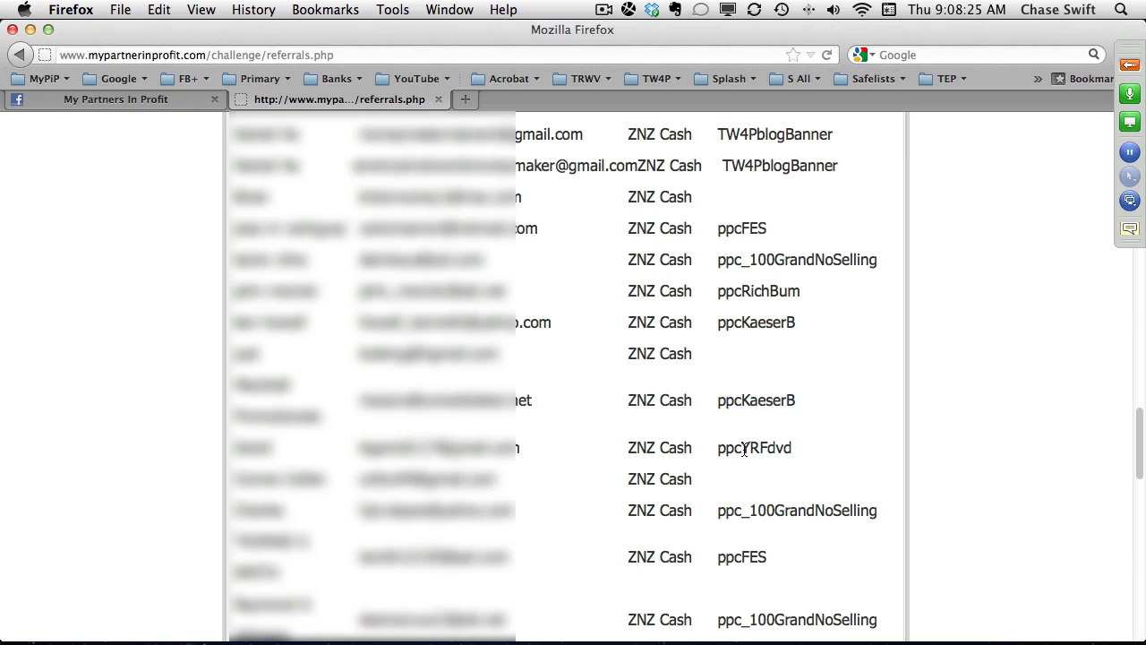
pyautogui.tripleClick(752, 510)
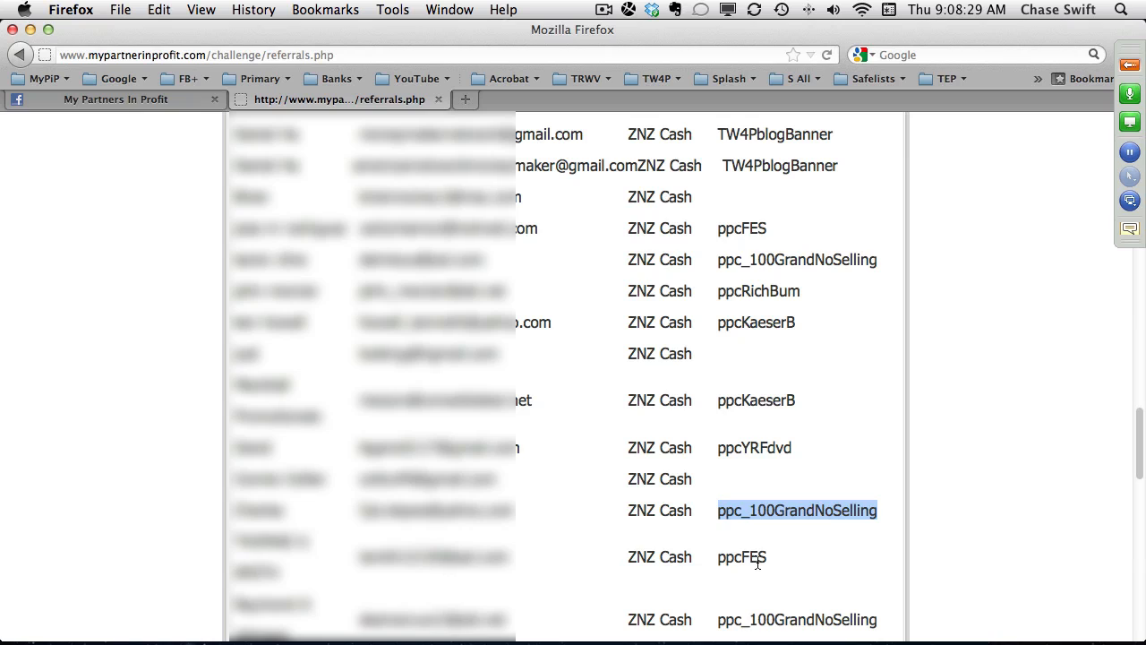
pyautogui.doubleClick(757, 559)
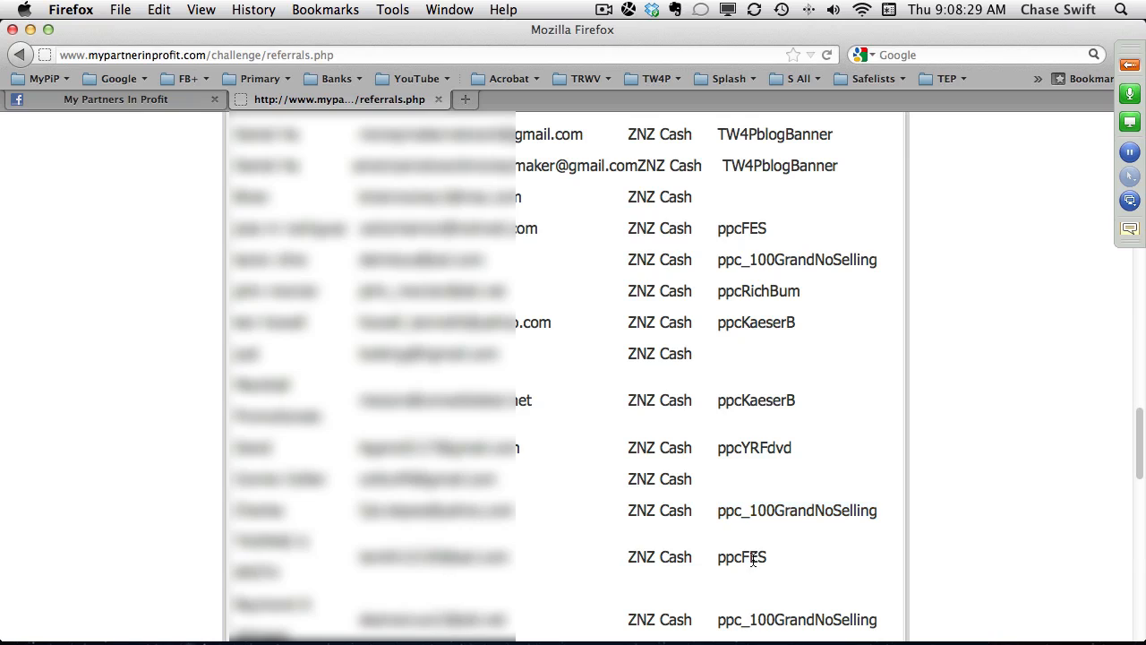
pyautogui.tripleClick(777, 618)
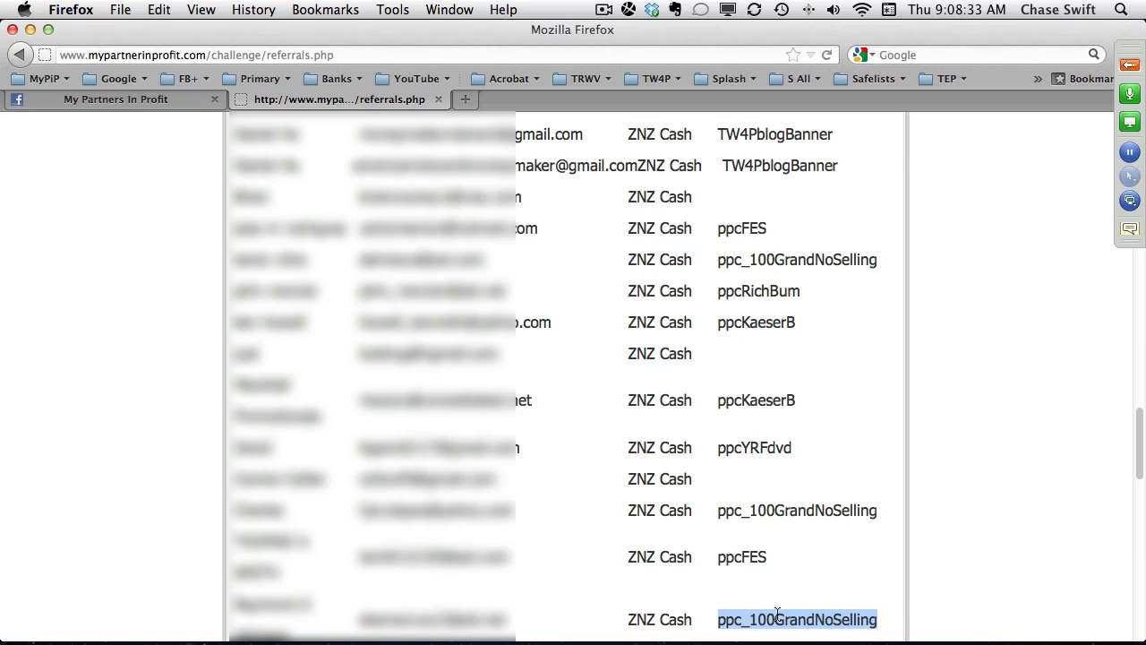
# Examine the sources around the Inner Circle referral, highlighting GMailSig, ppcRichBum and the pay-per-click tags below it.
pyautogui.click(1139, 547)
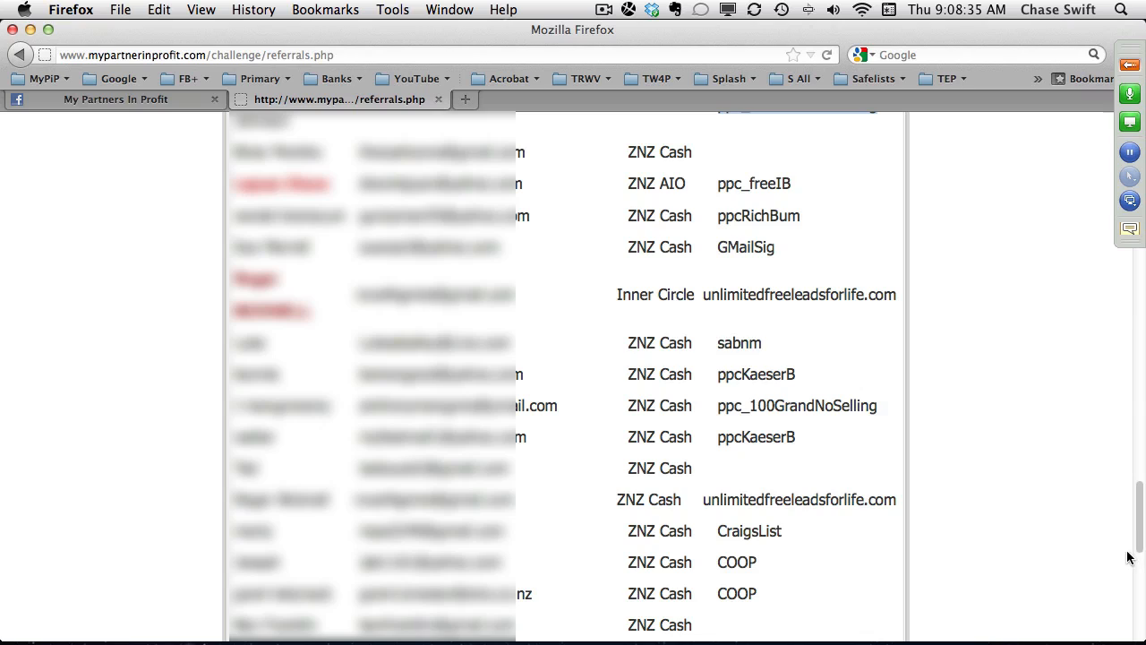
pyautogui.doubleClick(741, 247)
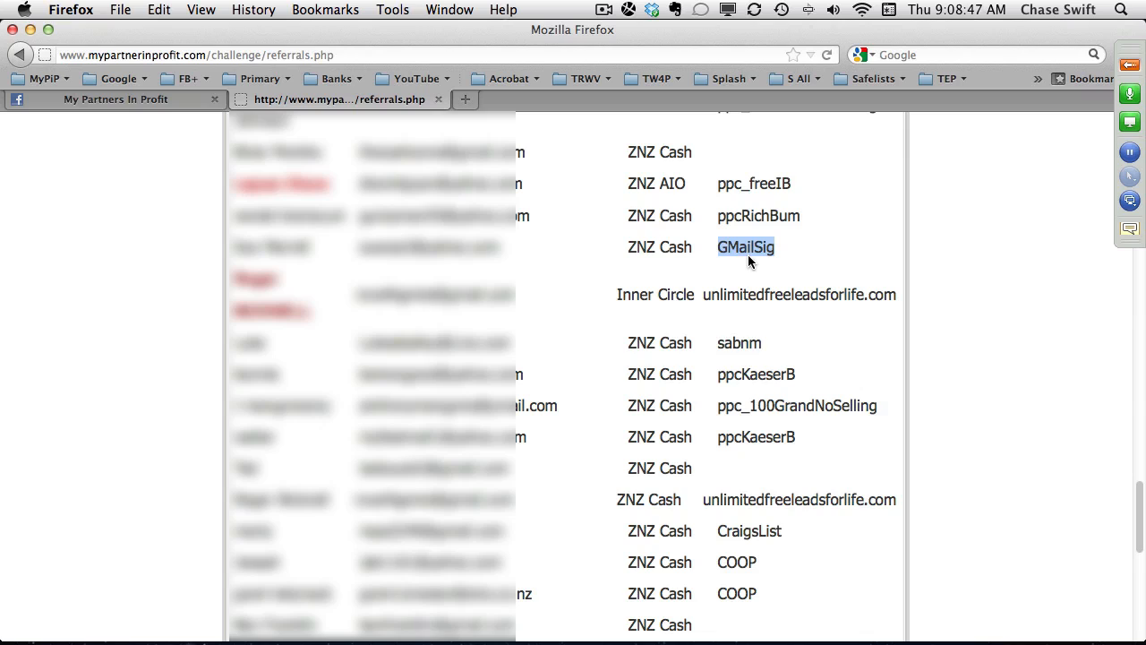
pyautogui.doubleClick(753, 215)
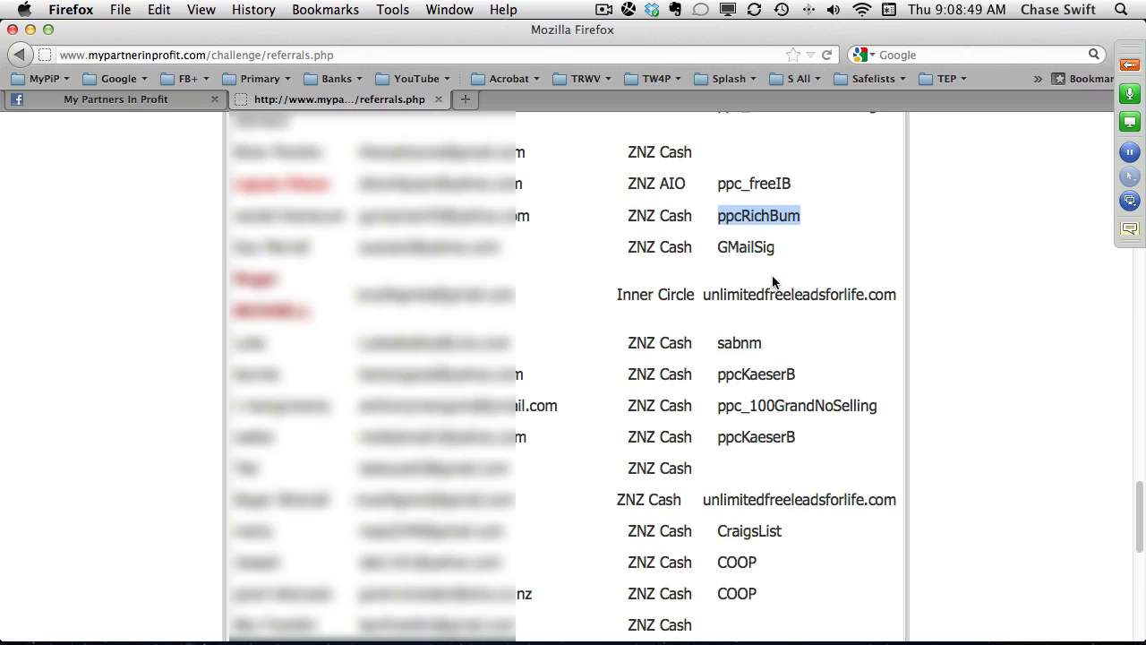
pyautogui.doubleClick(750, 374)
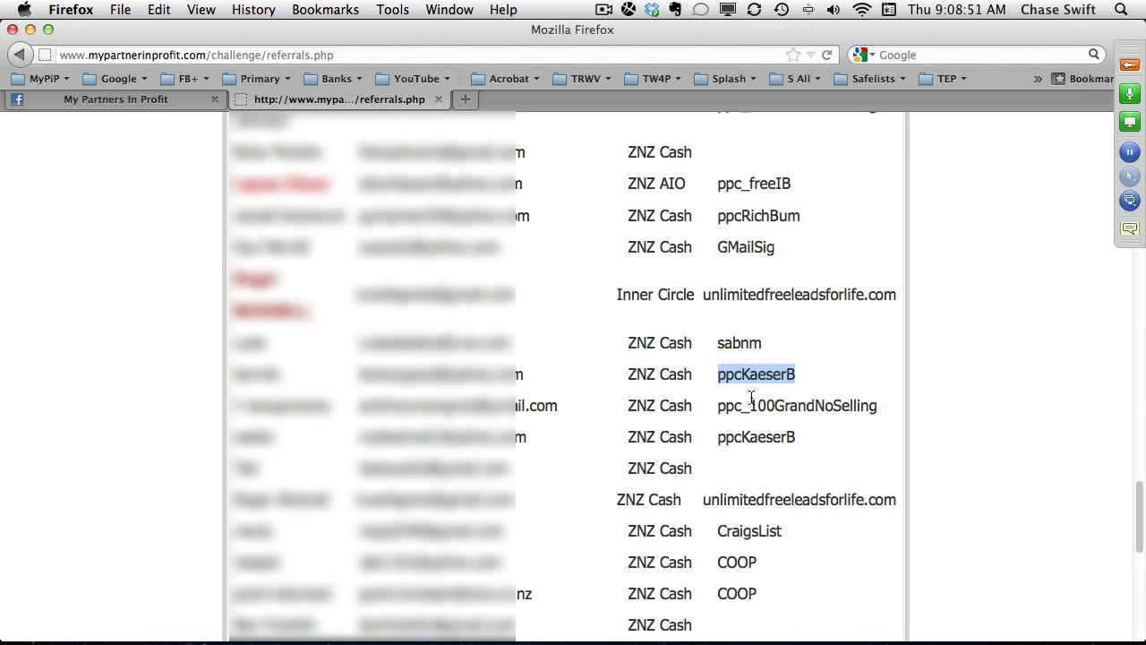
pyautogui.click(750, 405)
pyautogui.doubleClick(750, 405)
pyautogui.doubleClick(748, 436)
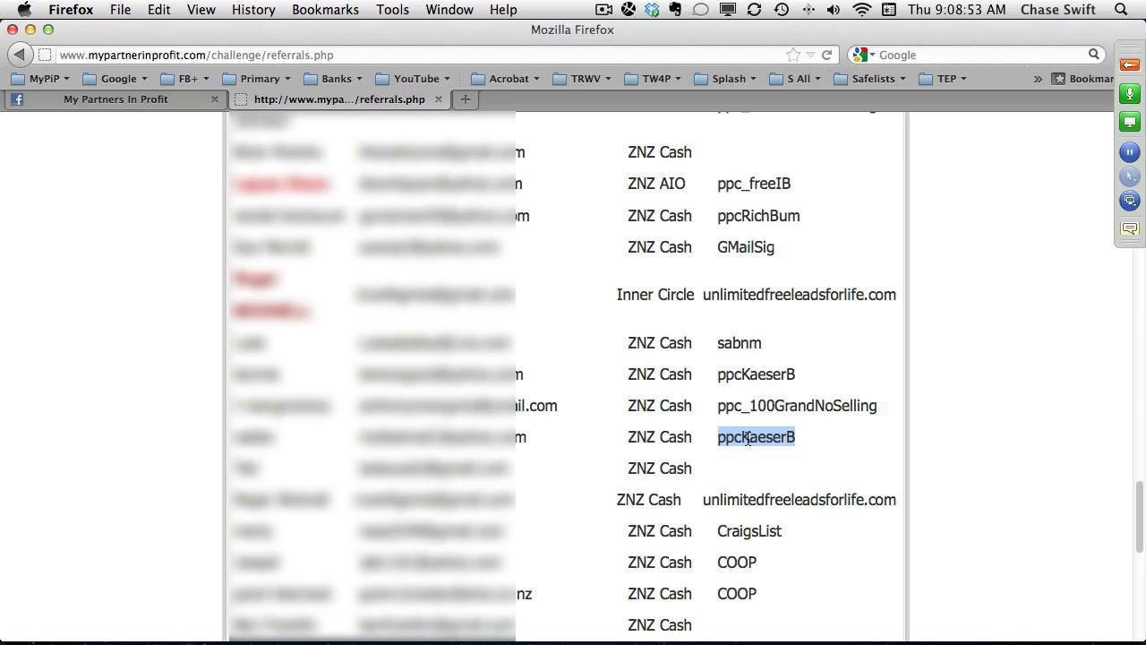
# Examine the sources through the end of the referrals list, highlighting ppcLWb, the personal website, ppcSeeBigMoney, ppcWWC, ppc_mmfti and ppcmelaleuca.
pyautogui.scroll(-5, 906, 480)
pyautogui.scroll(-1, 900, 481)
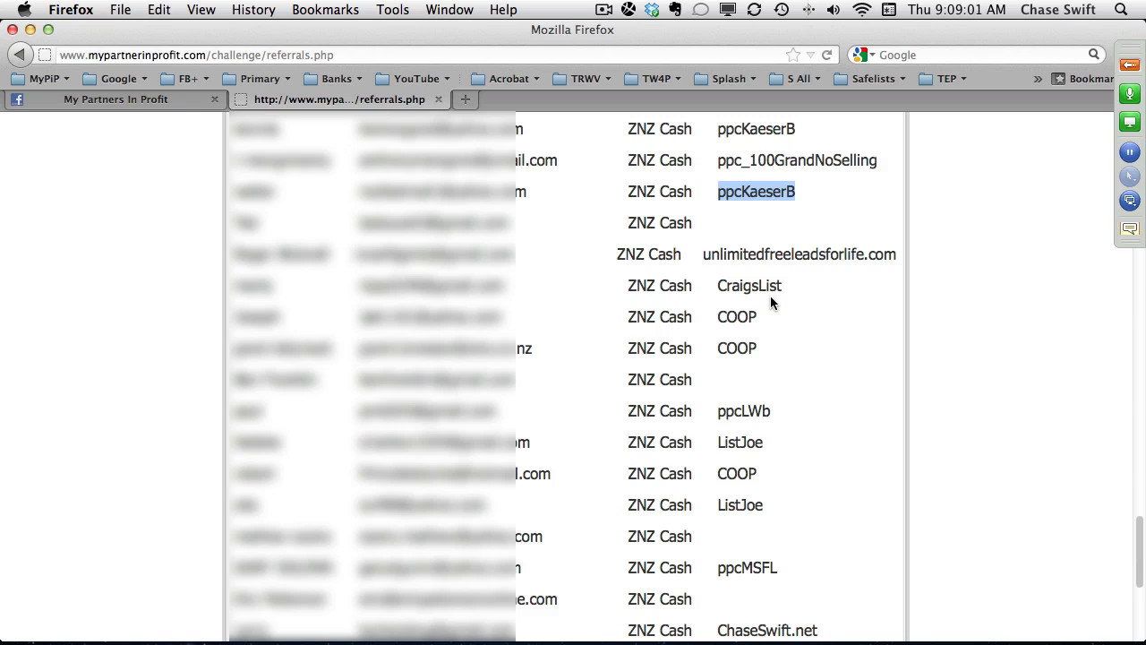
pyautogui.doubleClick(744, 410)
pyautogui.scroll(-5, 833, 414)
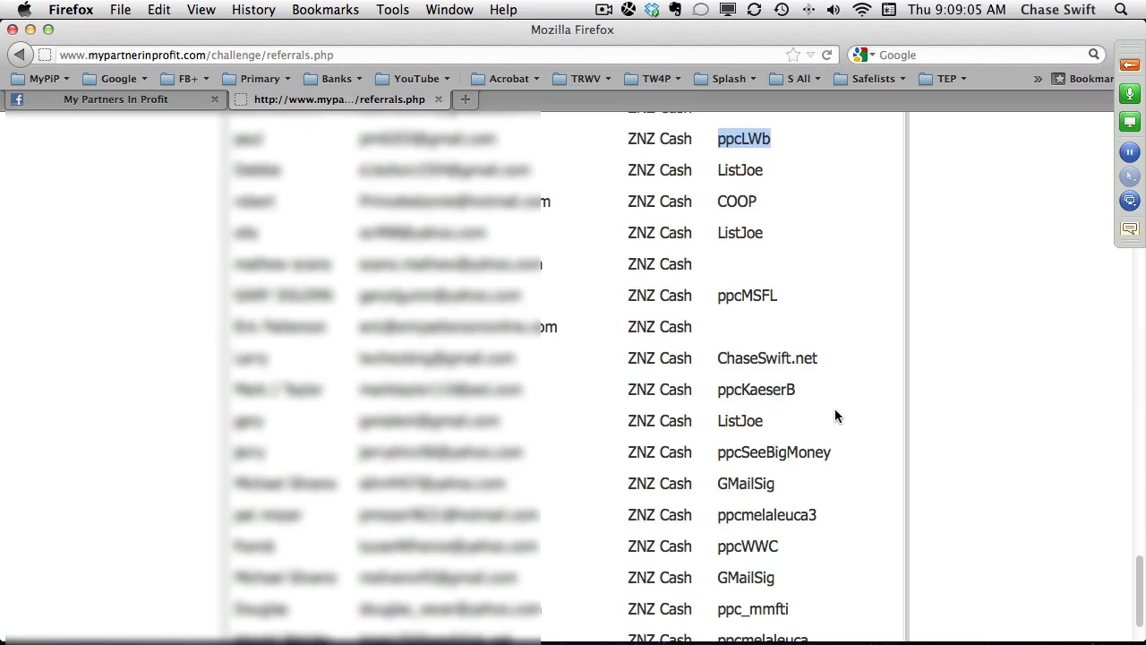
pyautogui.scroll(-3, 835, 408)
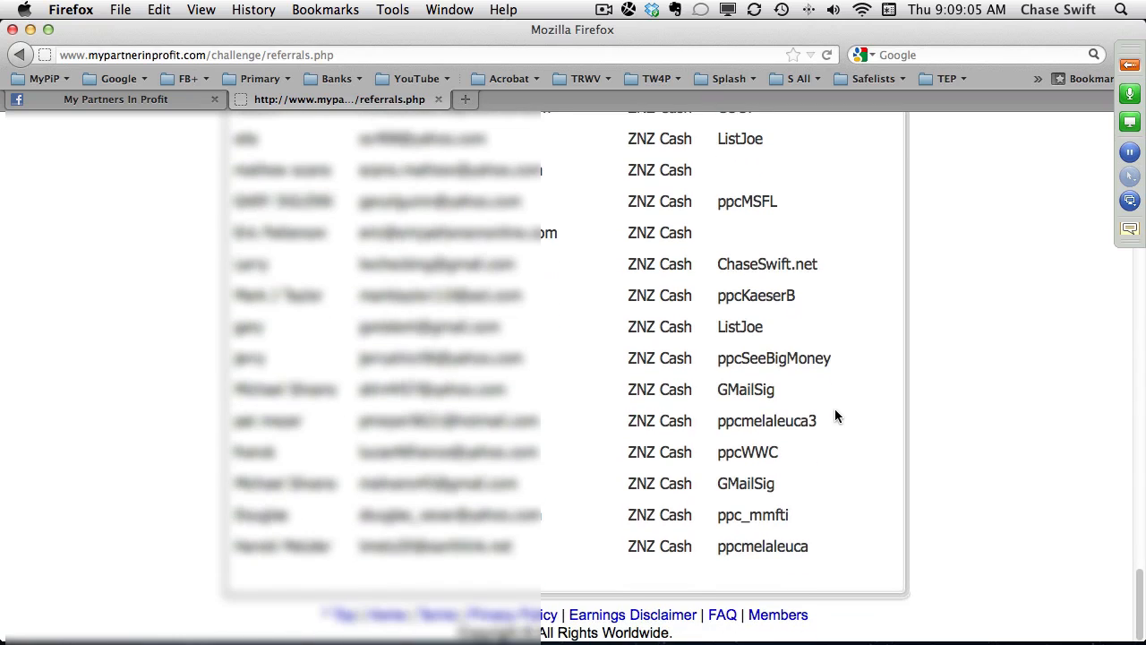
pyautogui.tripleClick(752, 263)
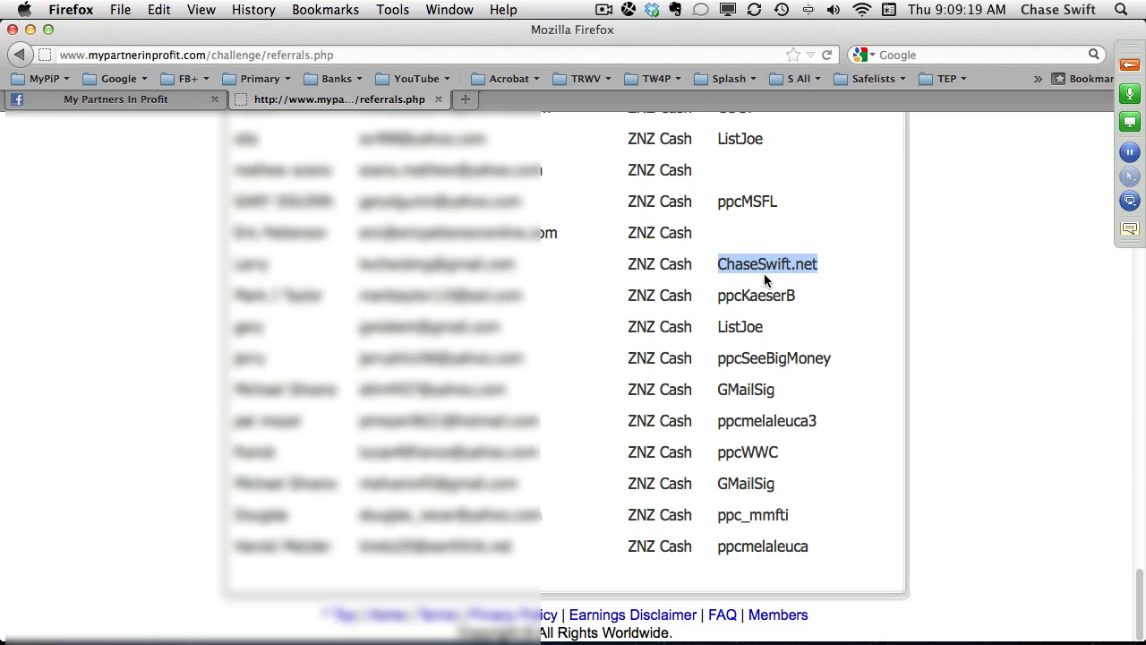
pyautogui.doubleClick(772, 358)
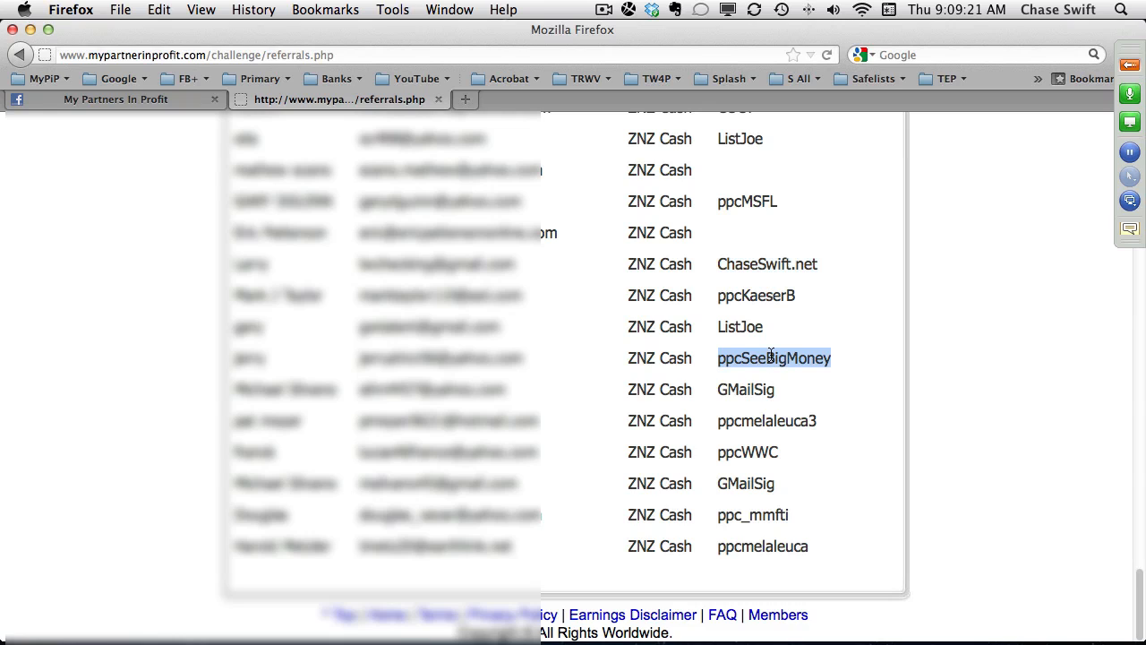
pyautogui.doubleClick(770, 421)
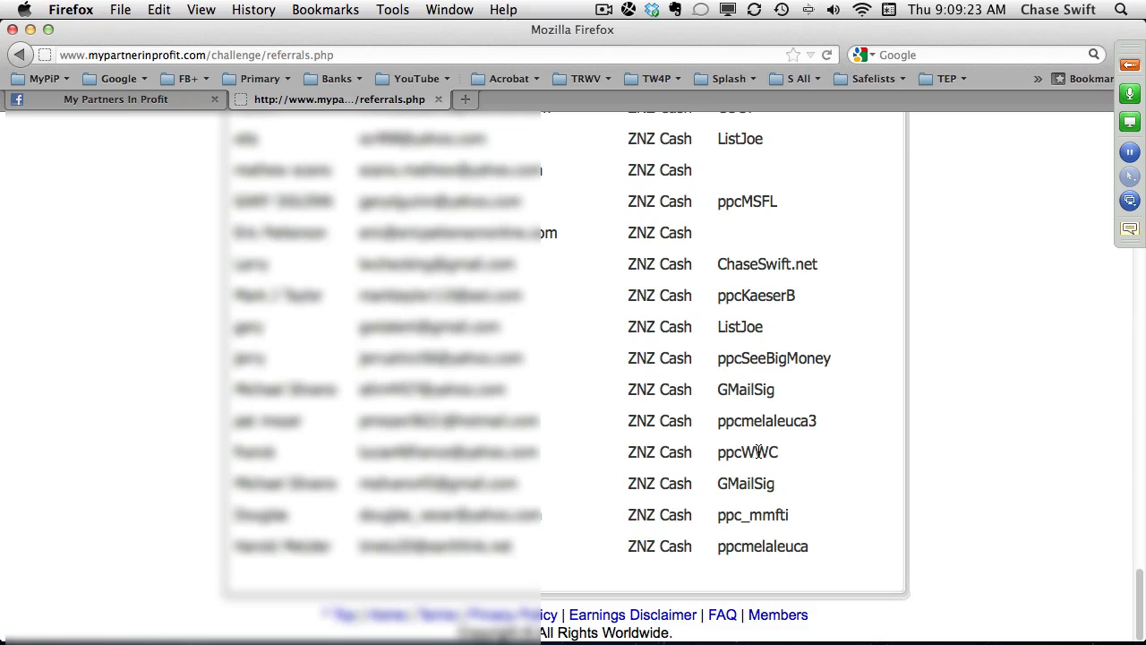
pyautogui.doubleClick(758, 451)
pyautogui.doubleClick(763, 515)
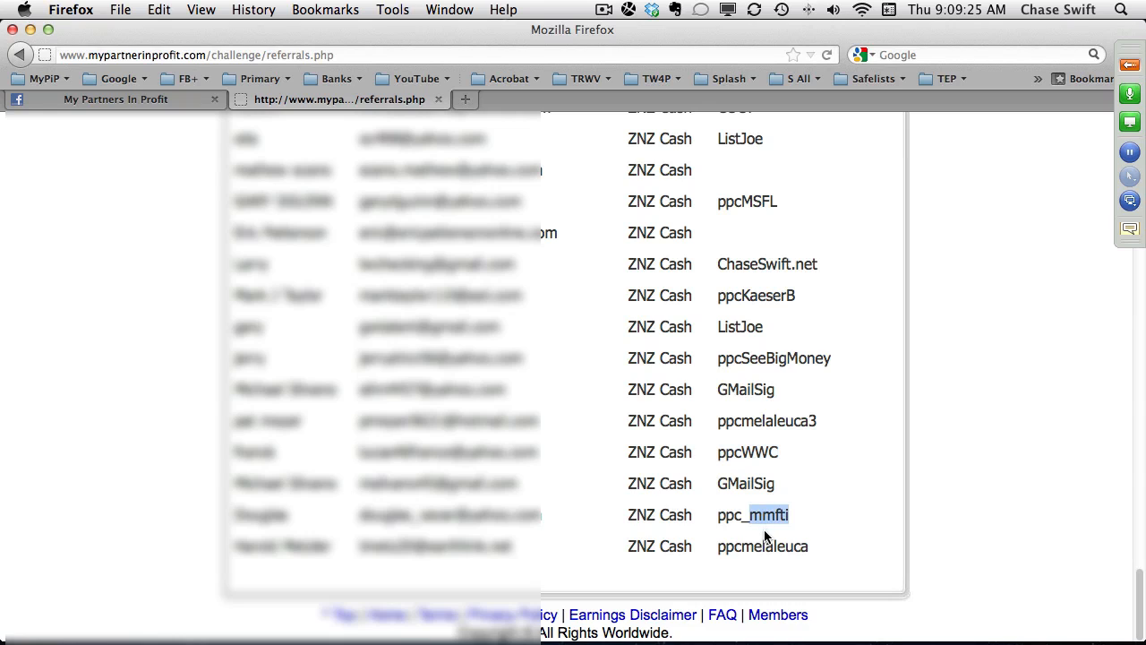
pyautogui.doubleClick(748, 546)
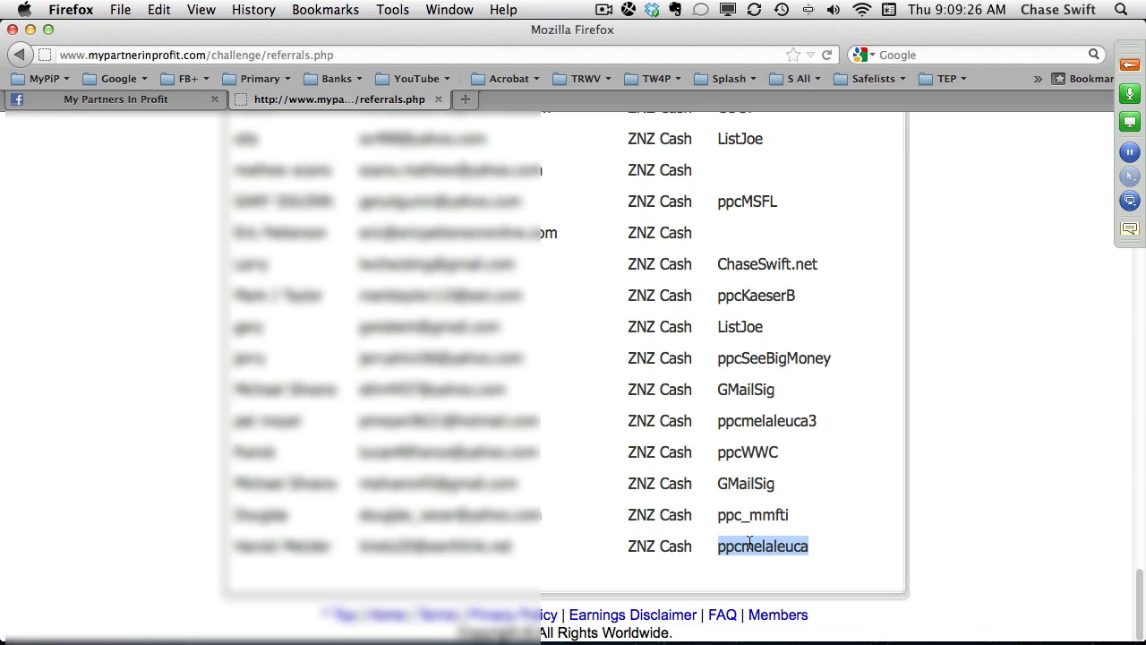
pyautogui.click(800, 560)
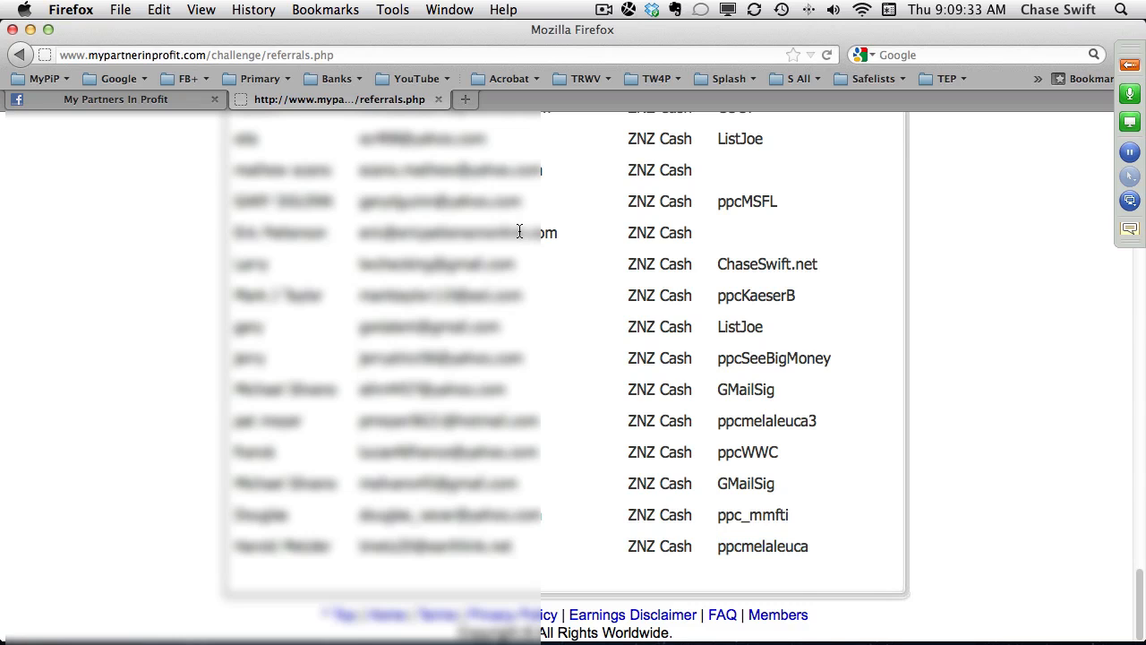
# Search the My Partners In Profit Facebook group for "Ask The Pro's webinar" and view the post from Thursday February 2, 2012.
pyautogui.click(172, 99)
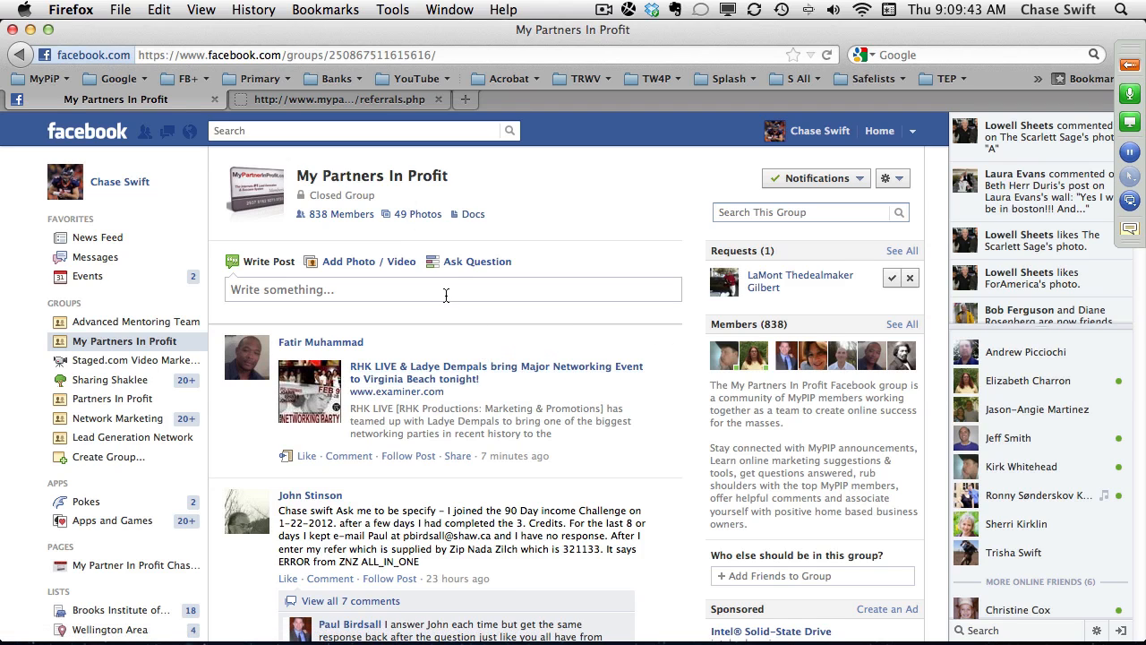
pyautogui.click(746, 208)
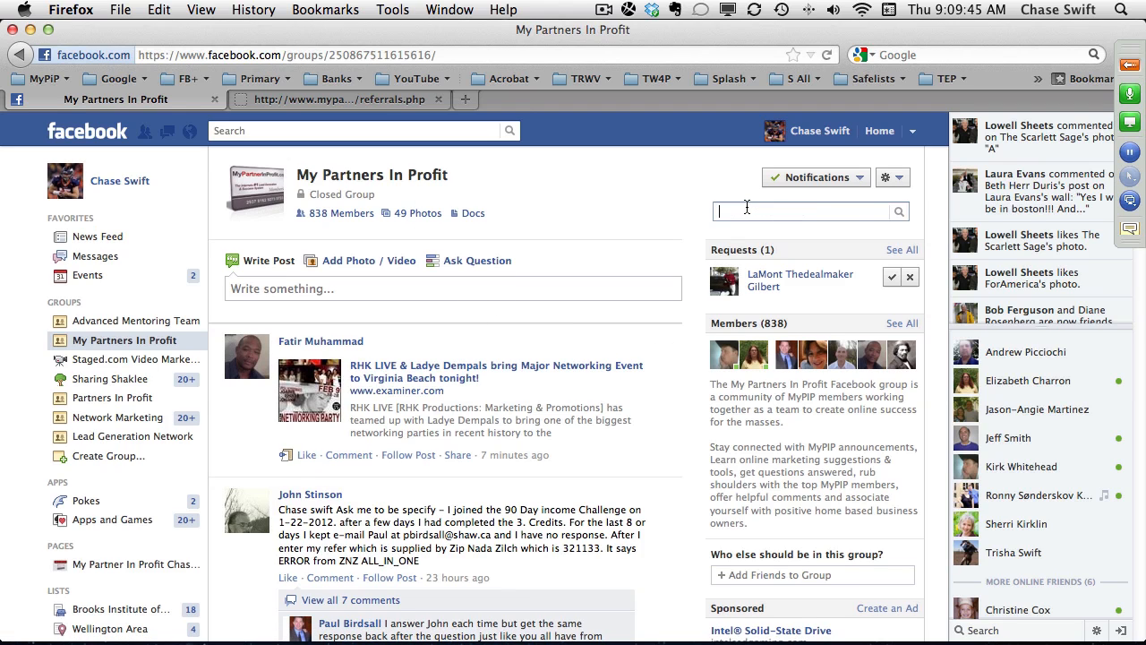
pyautogui.press('super+v')
pyautogui.tripleClick(777, 212)
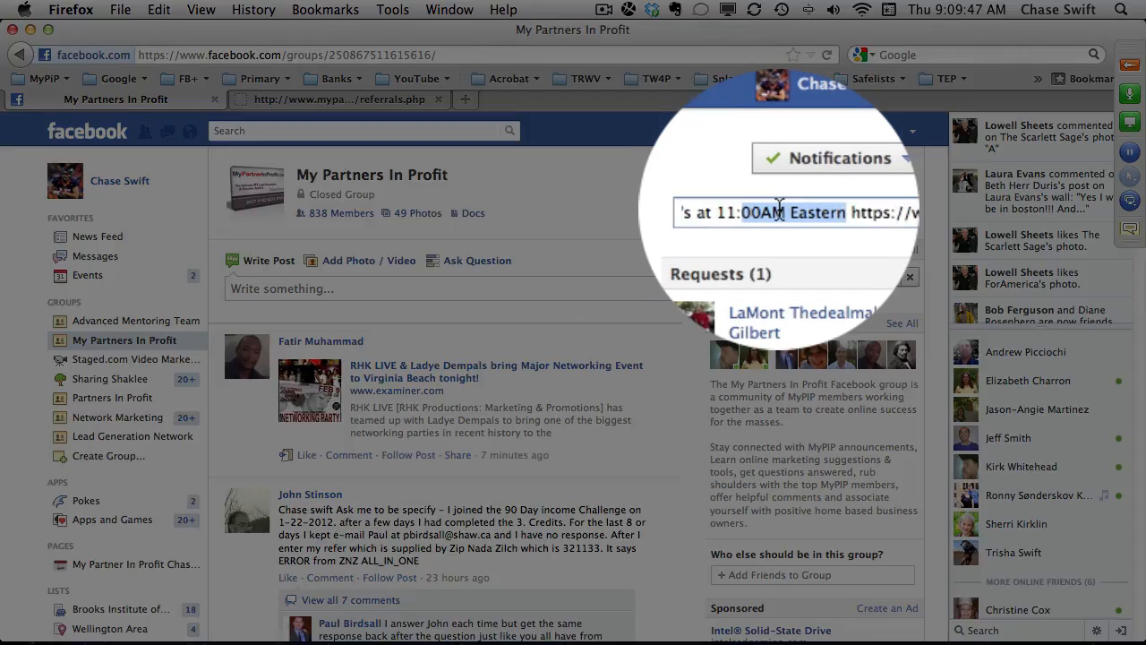
pyautogui.press('BackSpace')
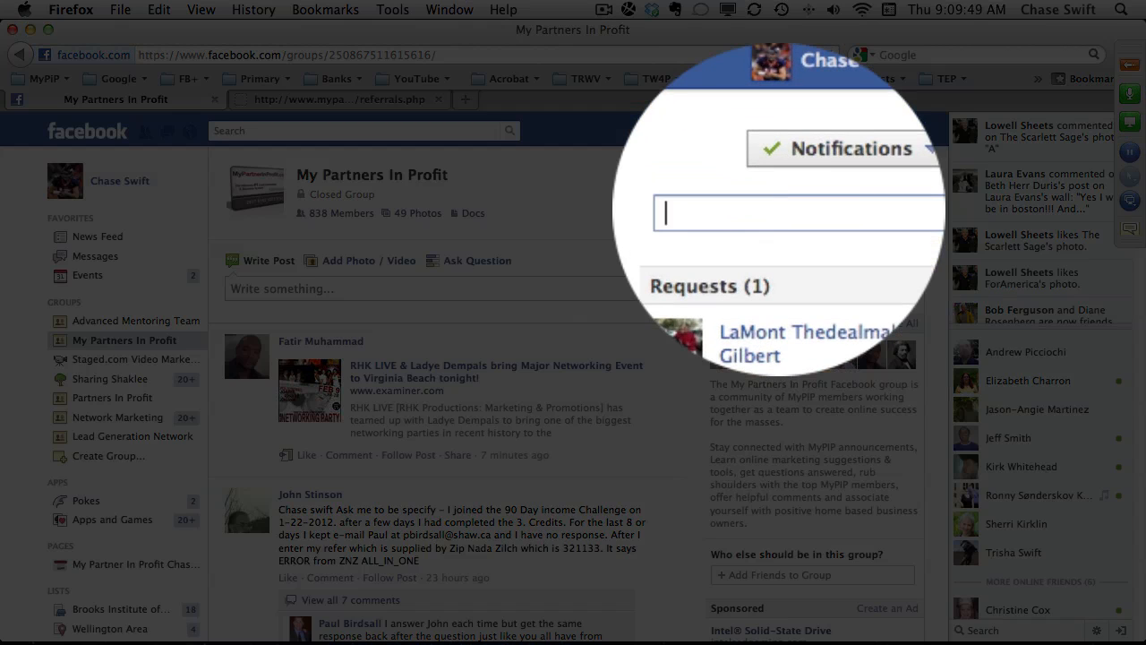
pyautogui.write('Ask T')
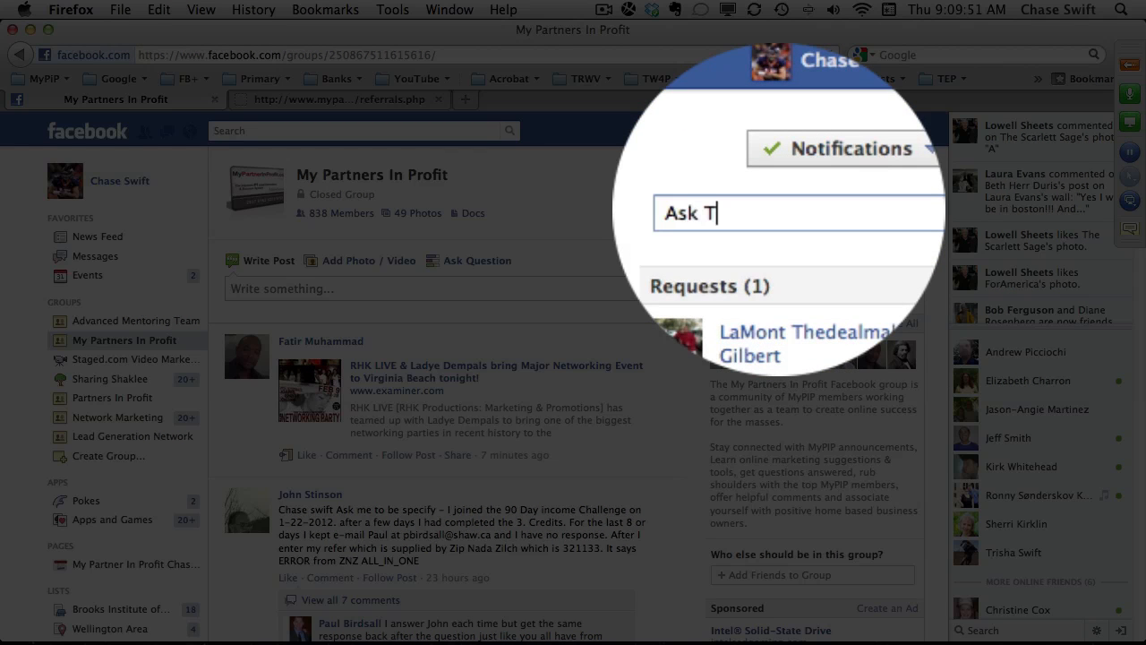
pyautogui.write('he Pro')
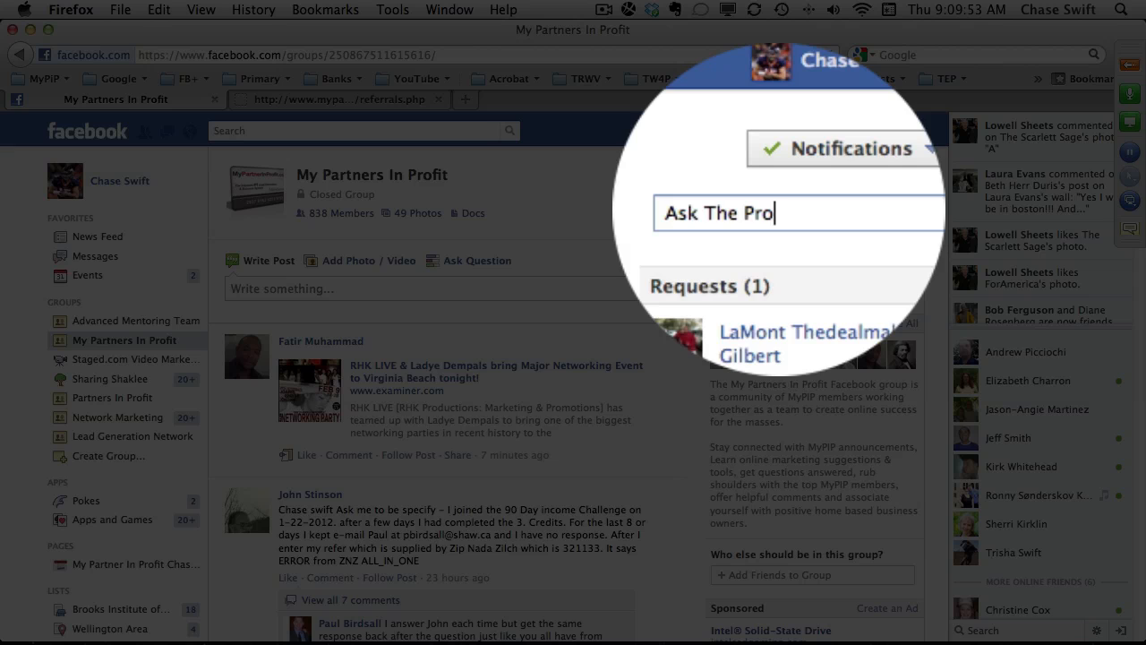
pyautogui.write("'s web")
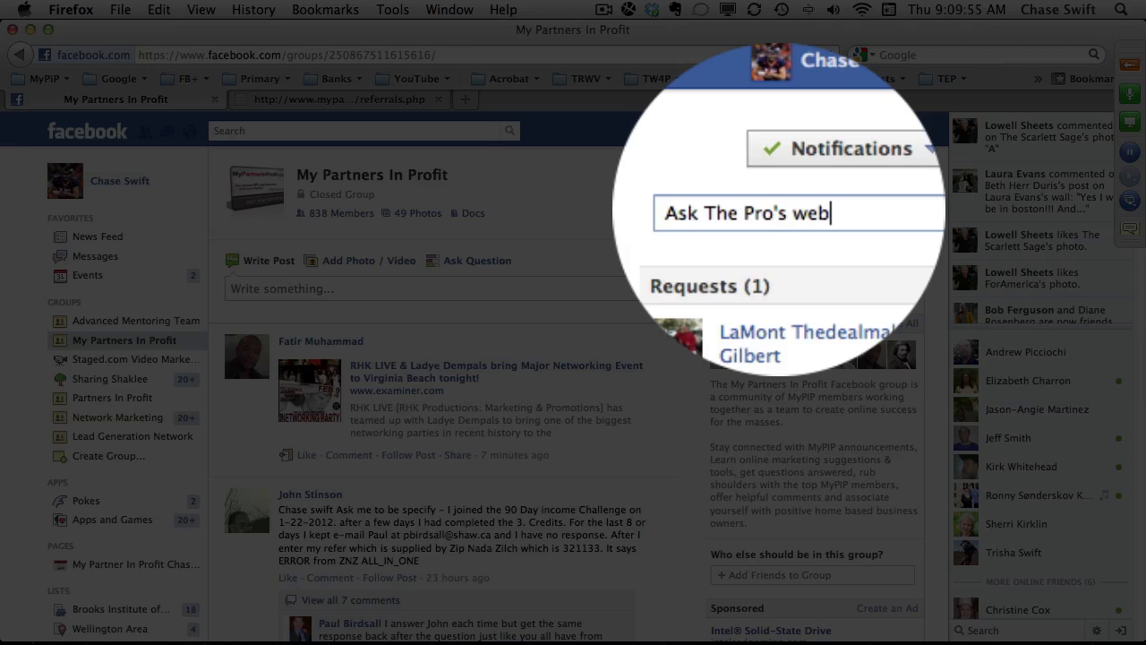
pyautogui.write('inar')
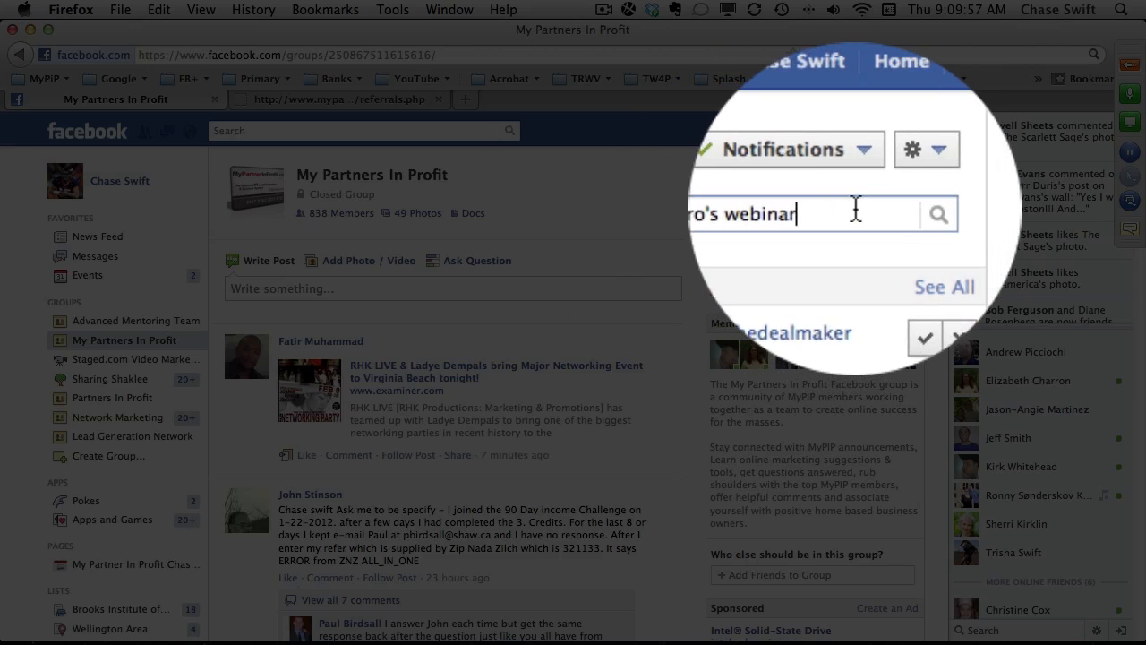
pyautogui.click(896, 219)
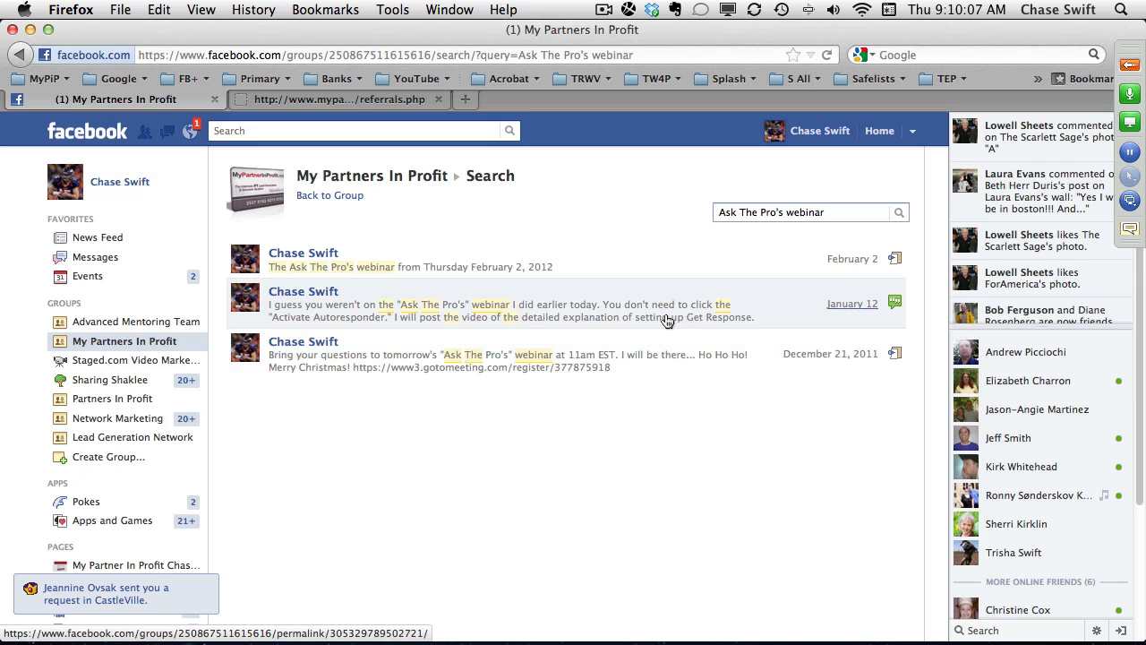
pyautogui.click(370, 270)
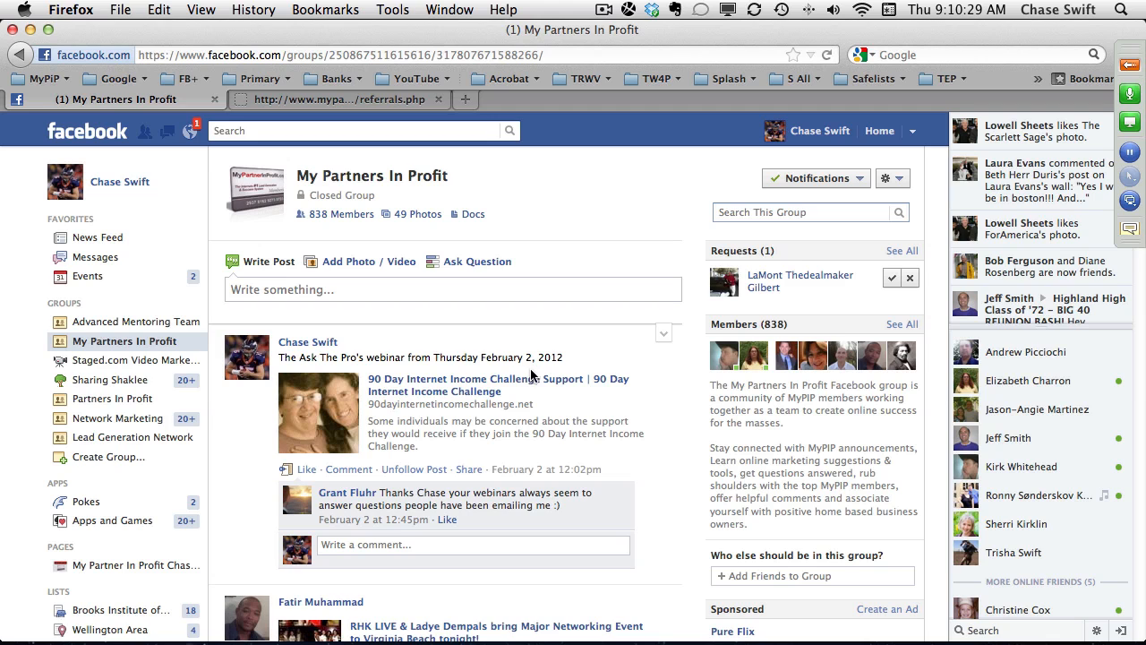
pyautogui.click(147, 345)
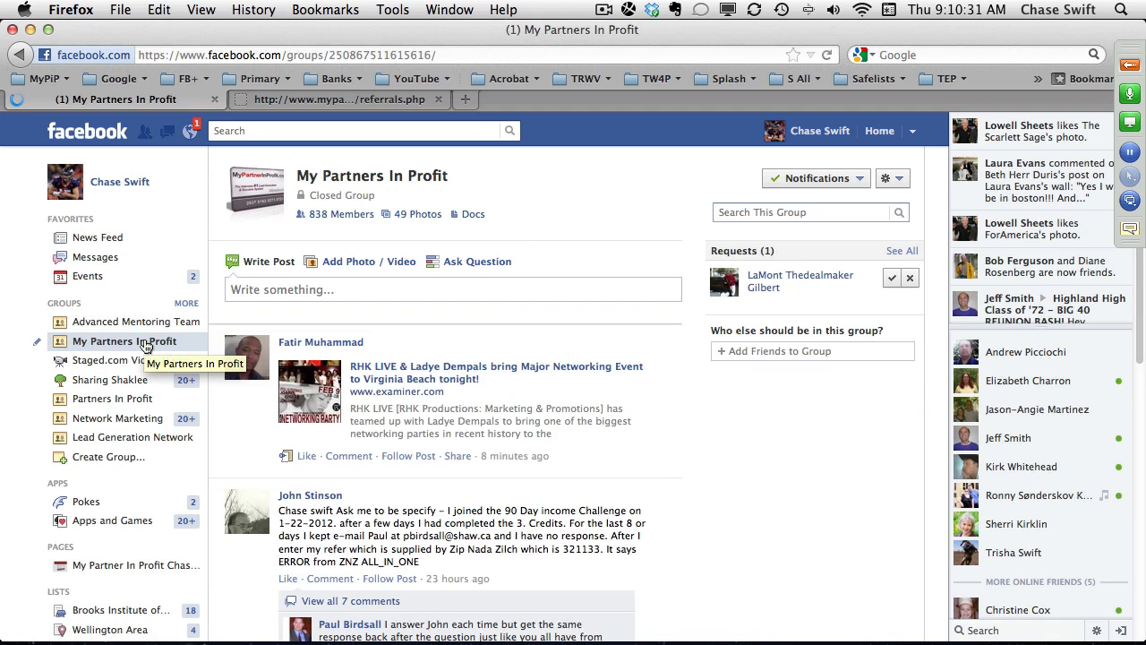
# Return to the challenge referrals page and open the members area from its footer links.
pyautogui.click(409, 99)
pyautogui.scroll(5, 704, 282)
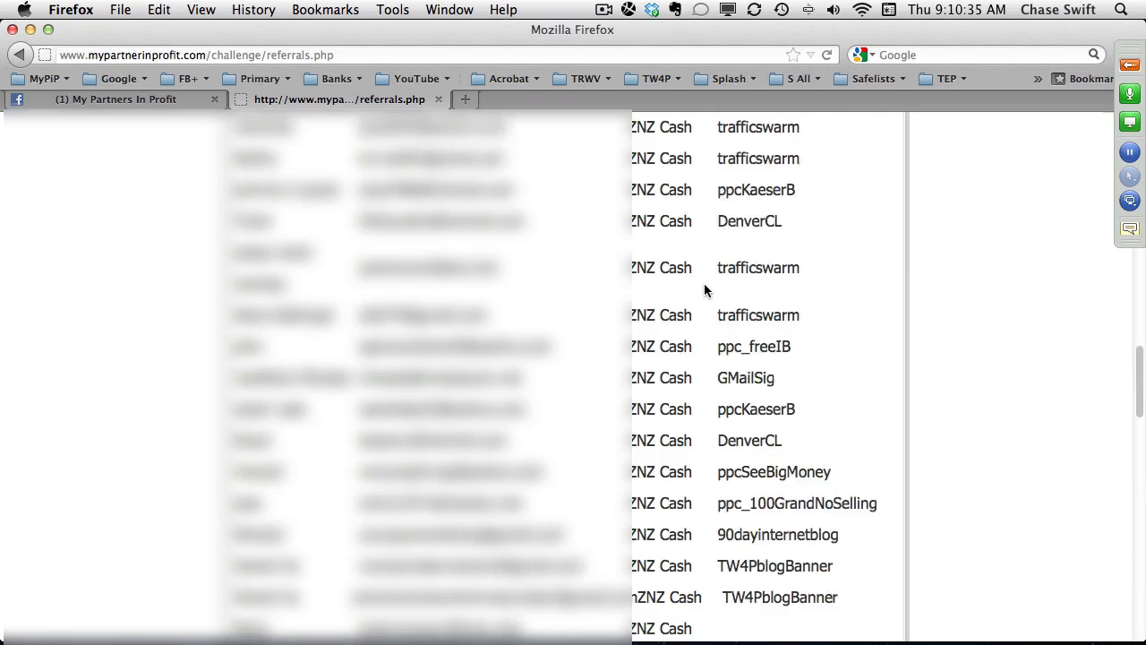
pyautogui.scroll(10, 704, 283)
pyautogui.scroll(-15, 717, 319)
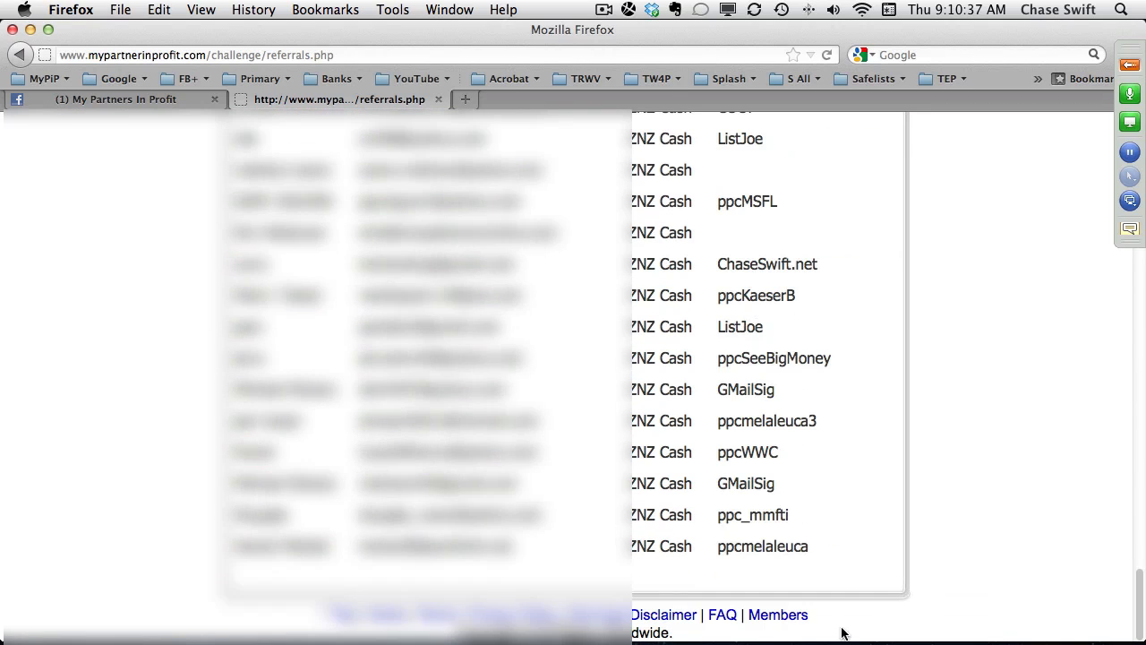
pyautogui.click(793, 616)
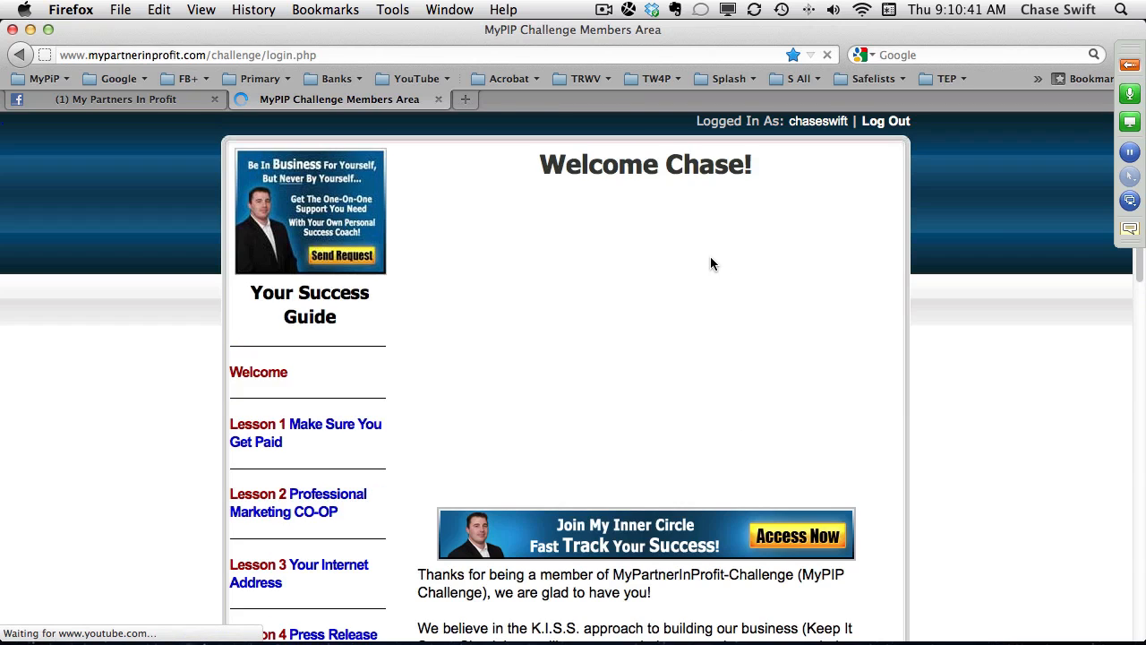
# Open the bookmarked Microsoft adCenter site in a new browser tab.
pyautogui.click(467, 100)
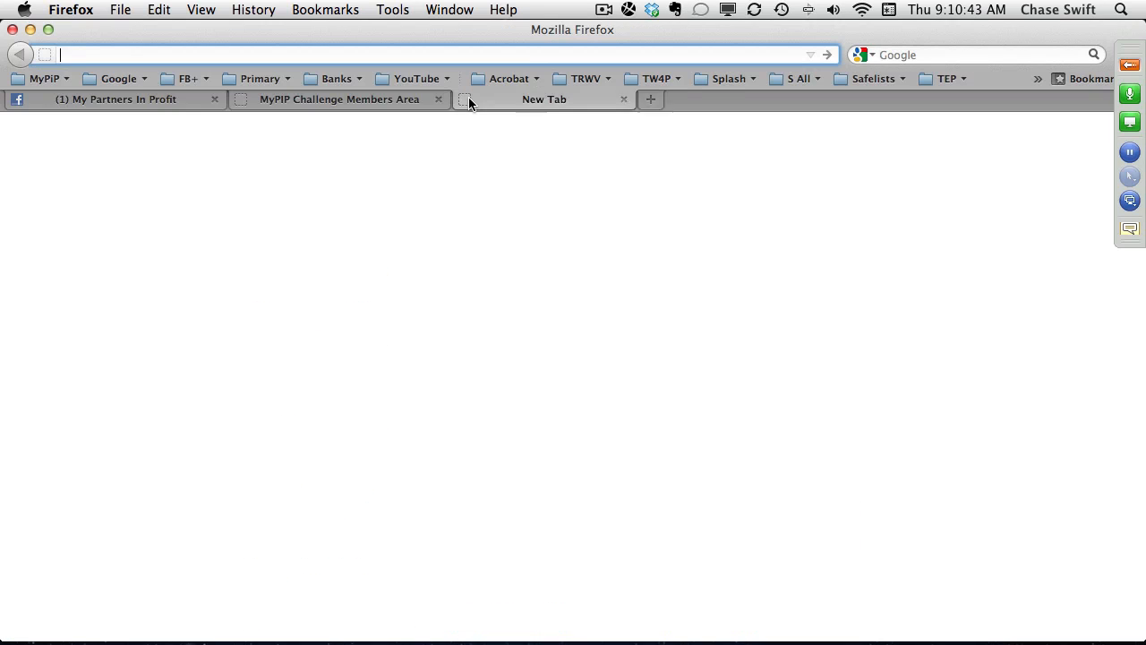
pyautogui.click(122, 81)
pyautogui.click(123, 81)
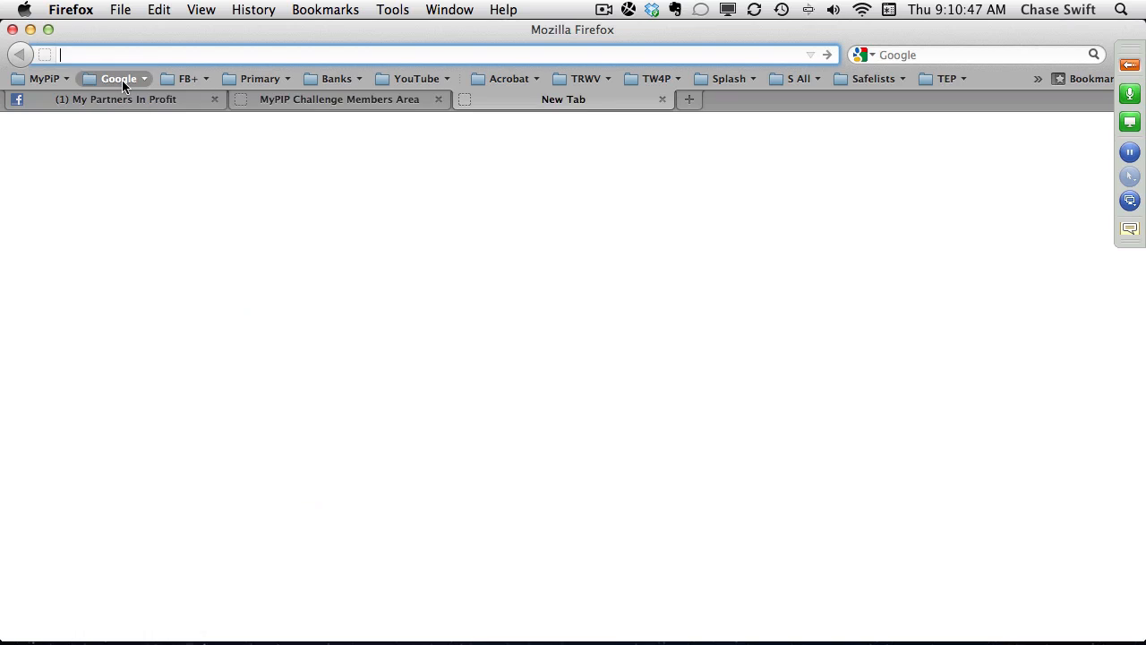
pyautogui.click(53, 79)
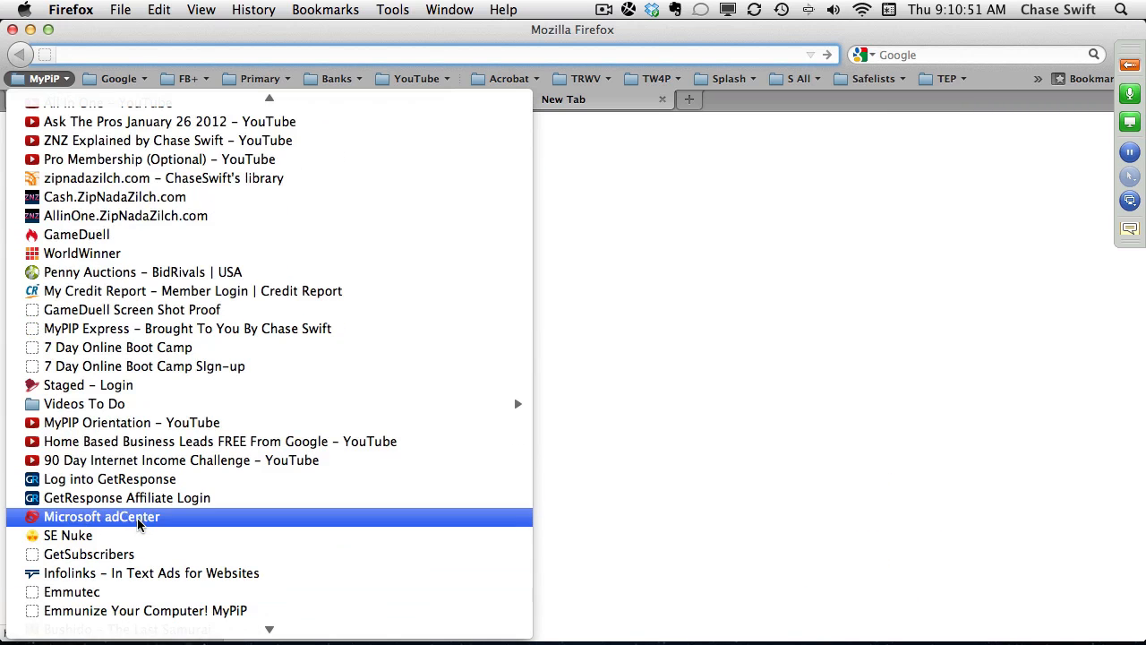
pyautogui.click(139, 518)
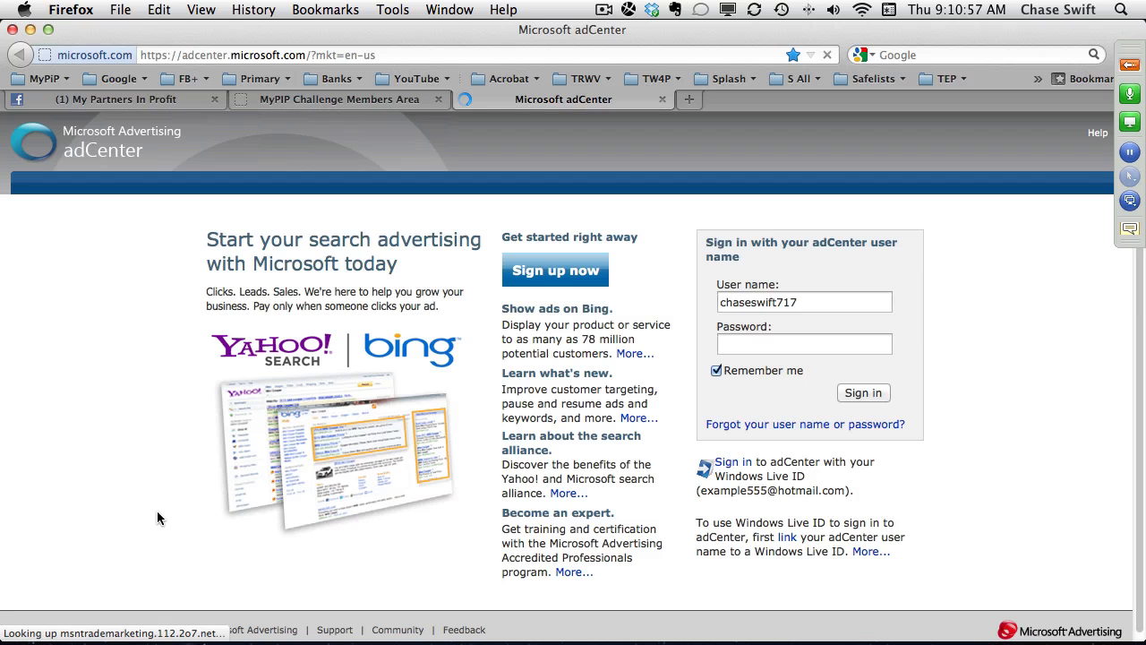
# Enter the account password for the prefilled adCenter user name and sign in.
pyautogui.click(729, 343)
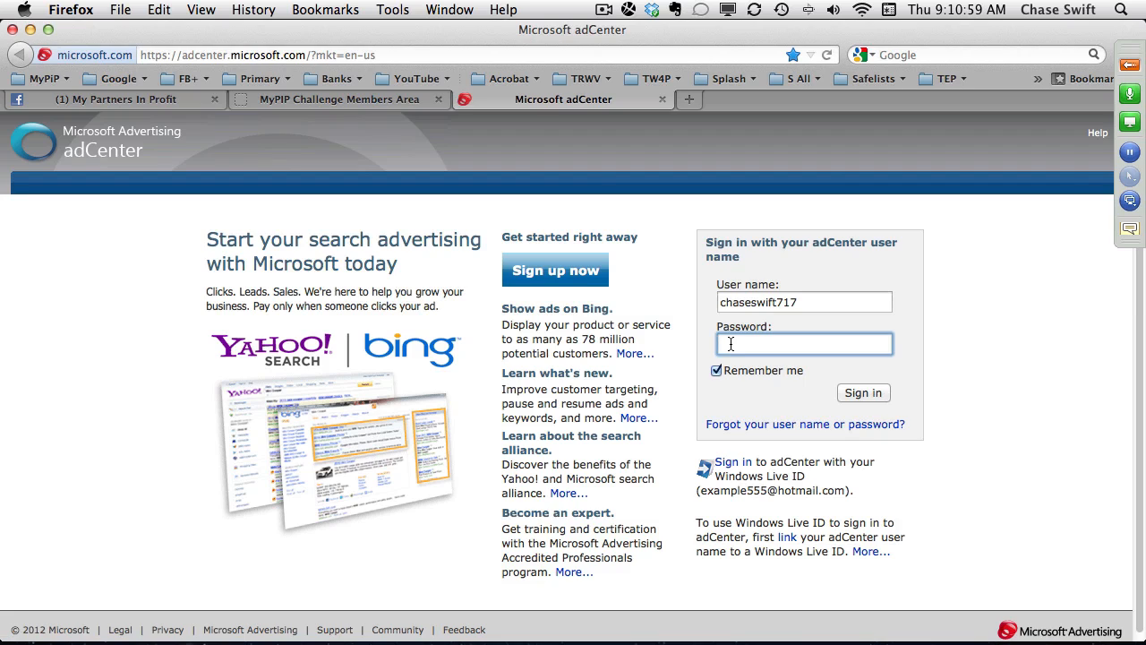
pyautogui.write('••••••••••')
pyautogui.click(852, 394)
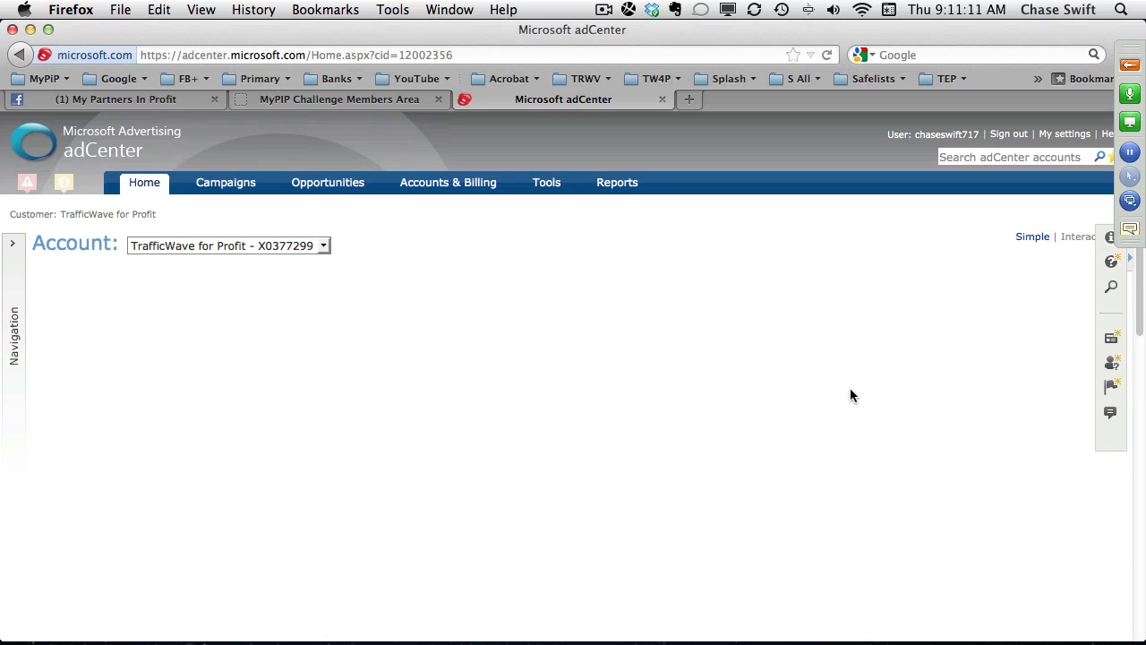
# Open the adCenter campaigns list and examine the date range, spend, clicks and average cost per click of each campaign.
pyautogui.click(229, 184)
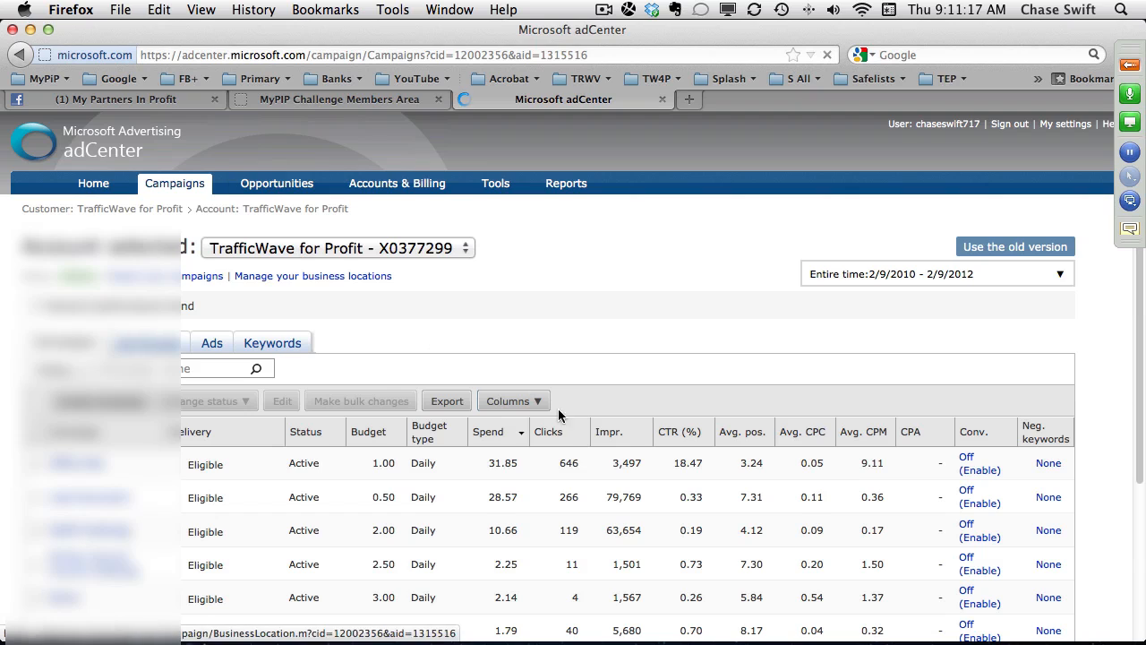
pyautogui.scroll(-5, 1117, 589)
pyautogui.scroll(5, 1117, 588)
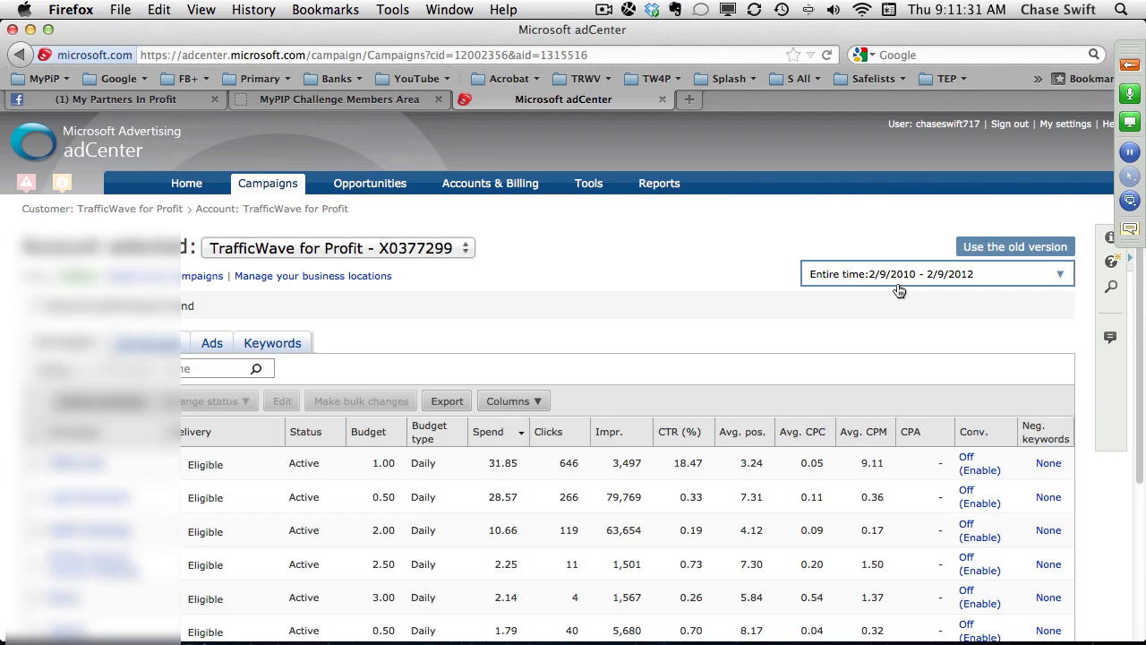
pyautogui.scroll(-5, 899, 291)
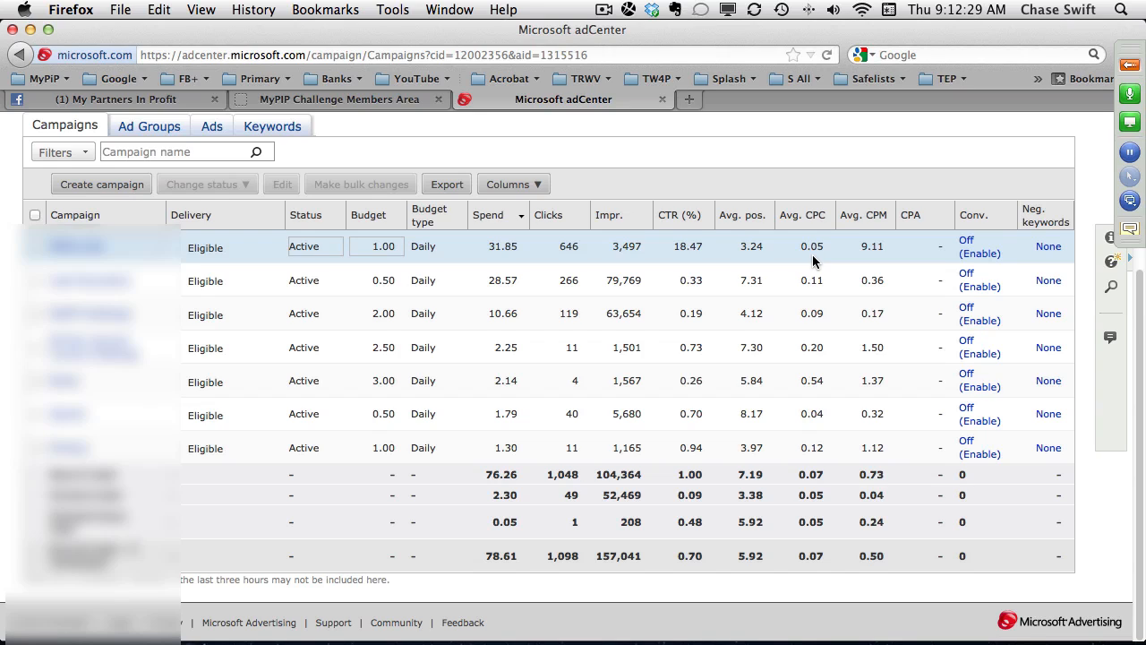
# Open the bookmarked Cash.ZipNadaZilch.com site in a new browser tab and log in with the prefilled credentials.
pyautogui.click(690, 99)
pyautogui.click(49, 78)
pyautogui.scroll(1, 81, 179)
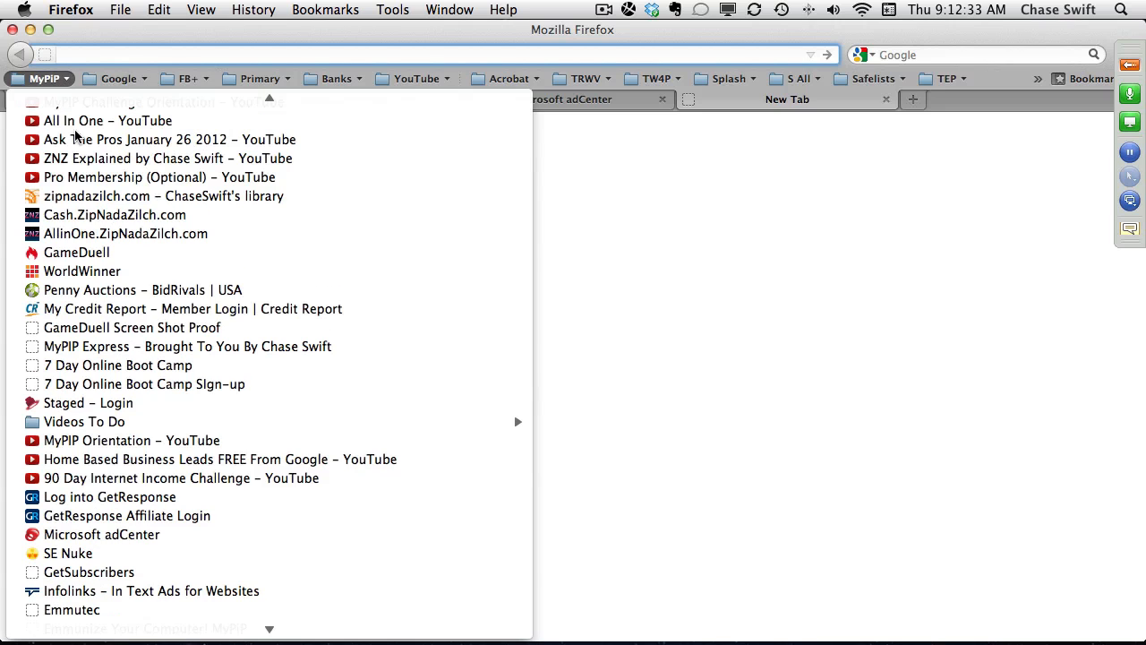
pyautogui.click(91, 215)
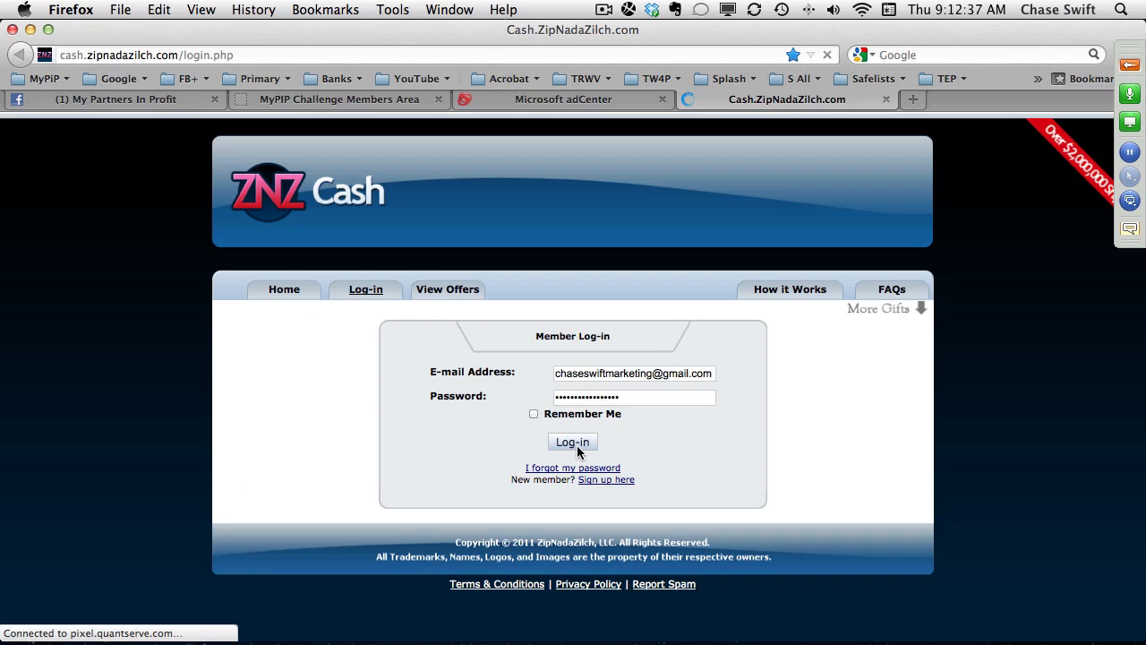
pyautogui.click(574, 442)
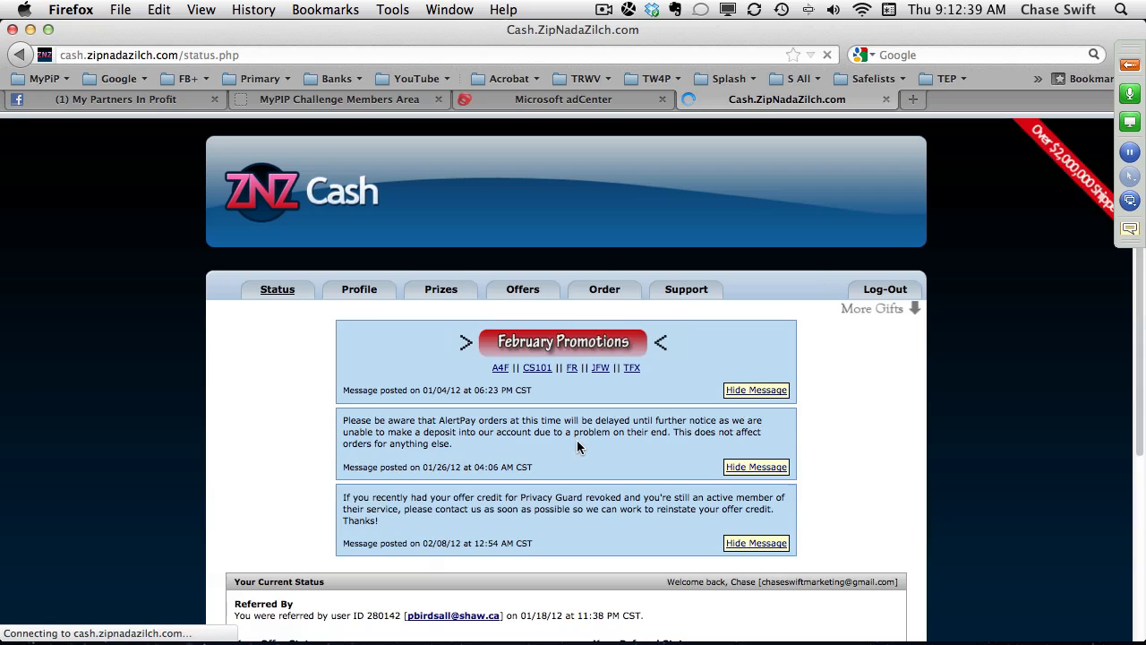
# Open the ZNZ Cash order page and examine the values and dates of the completed PayPal orders.
pyautogui.click(605, 289)
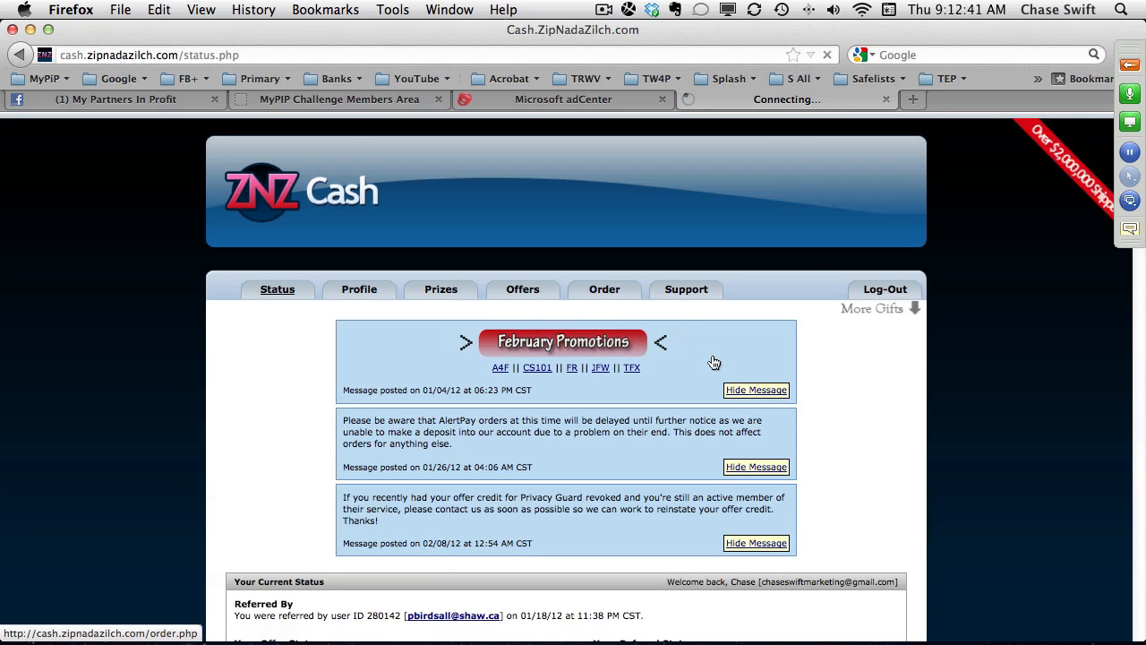
pyautogui.scroll(-5, 926, 501)
pyautogui.scroll(3, 926, 502)
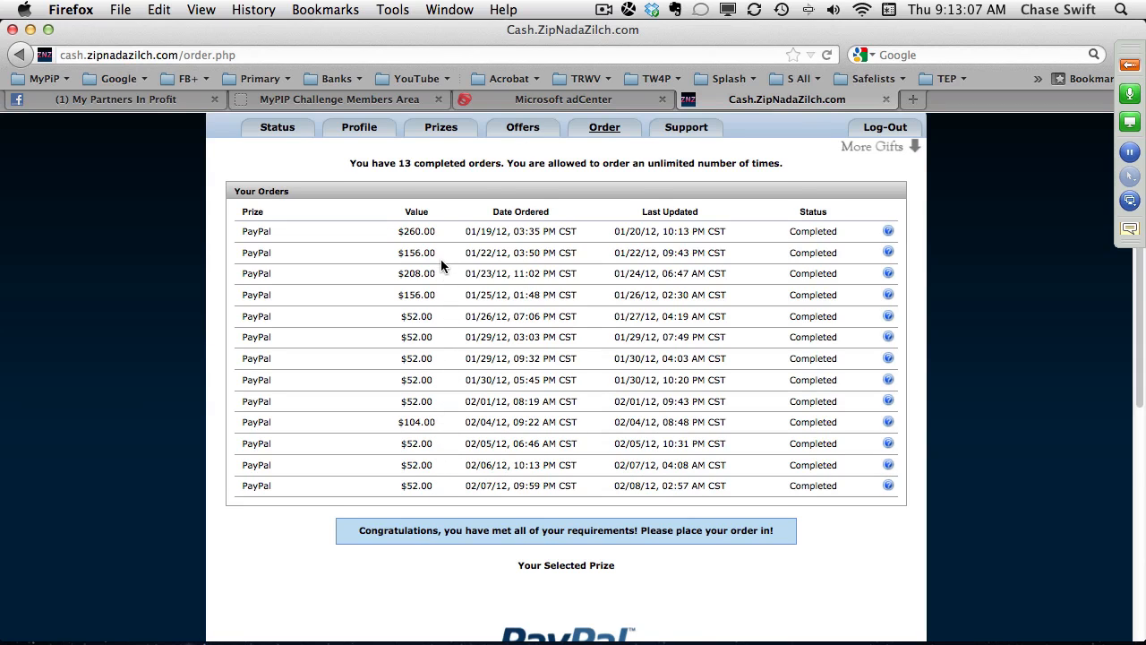
# Compare the total adCenter campaign spend and clicks with the completed PayPal orders on the ZNZ Cash page.
pyautogui.click(564, 105)
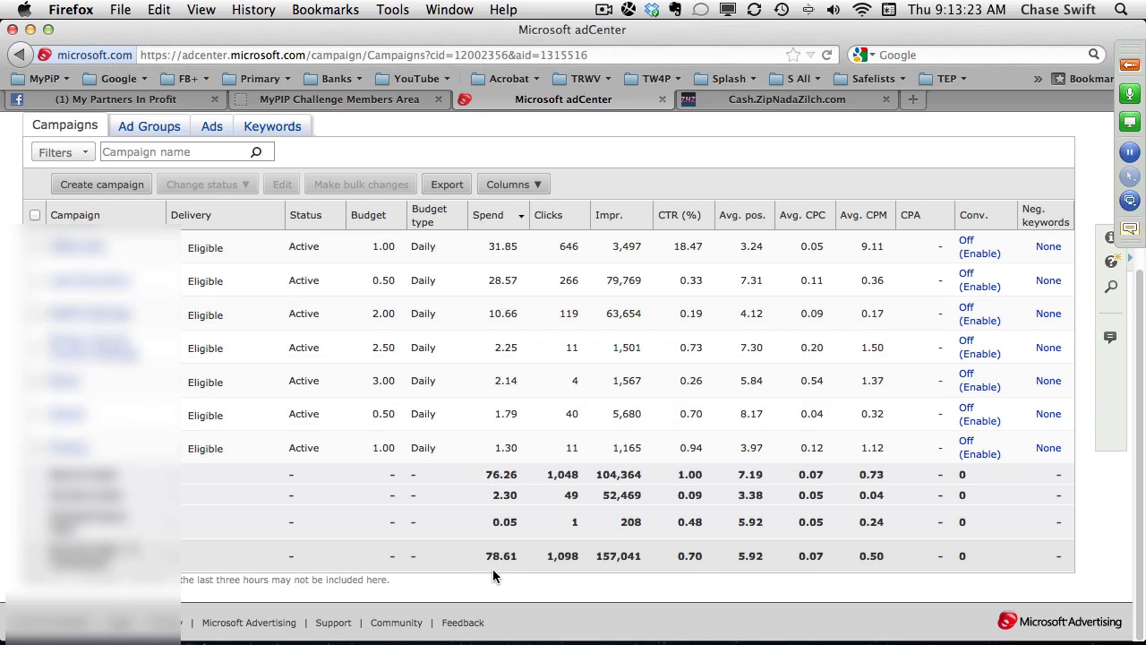
pyautogui.click(795, 100)
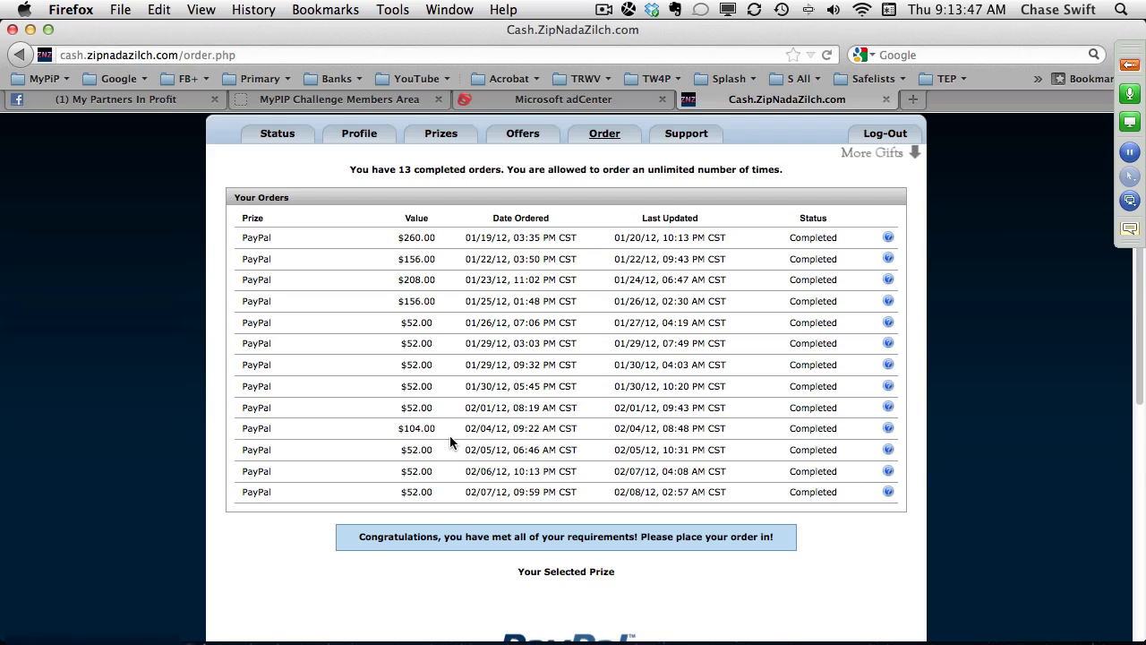
pyautogui.click(616, 100)
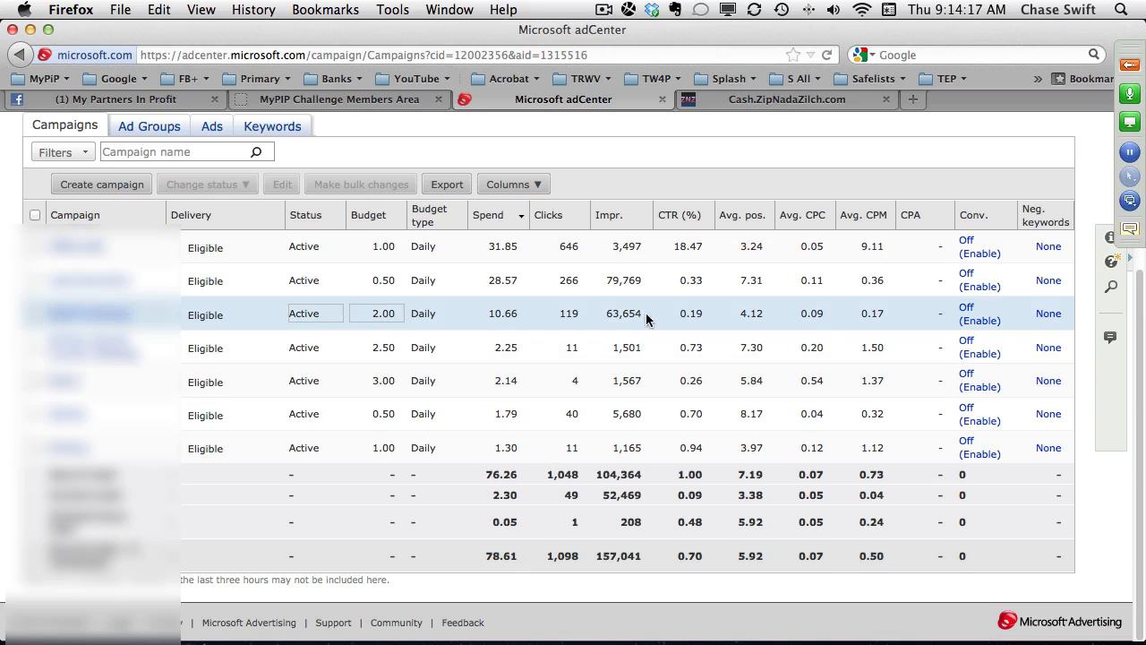
pyautogui.scroll(1, 808, 209)
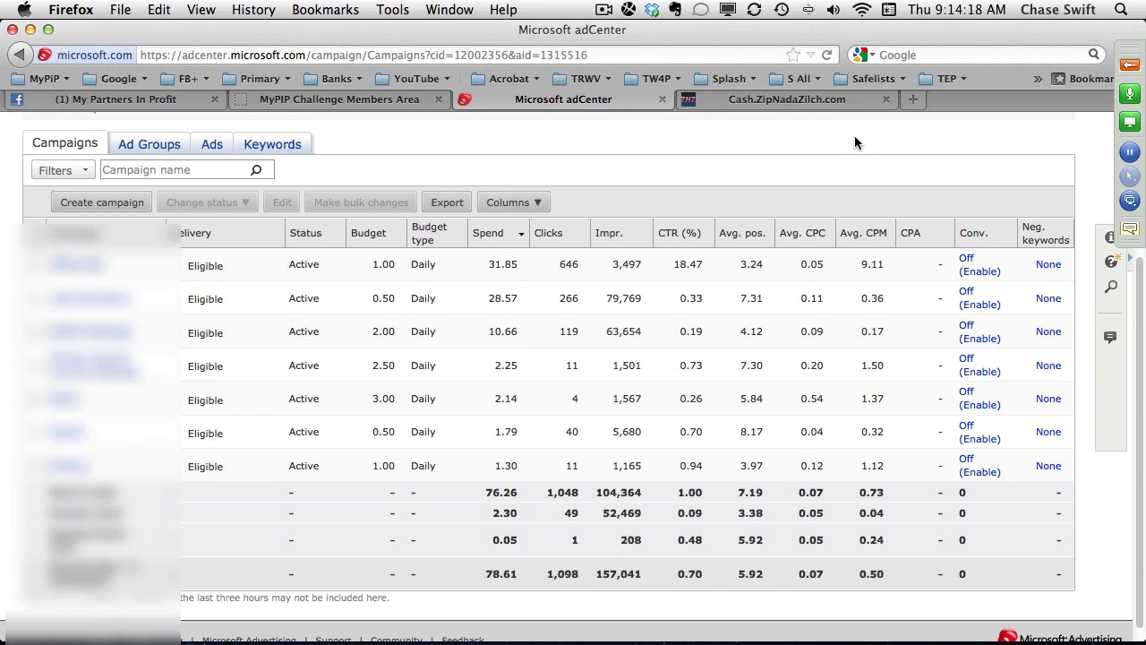
# Open the bookmarked Google Keyword Tool in a new browser tab.
pyautogui.click(913, 100)
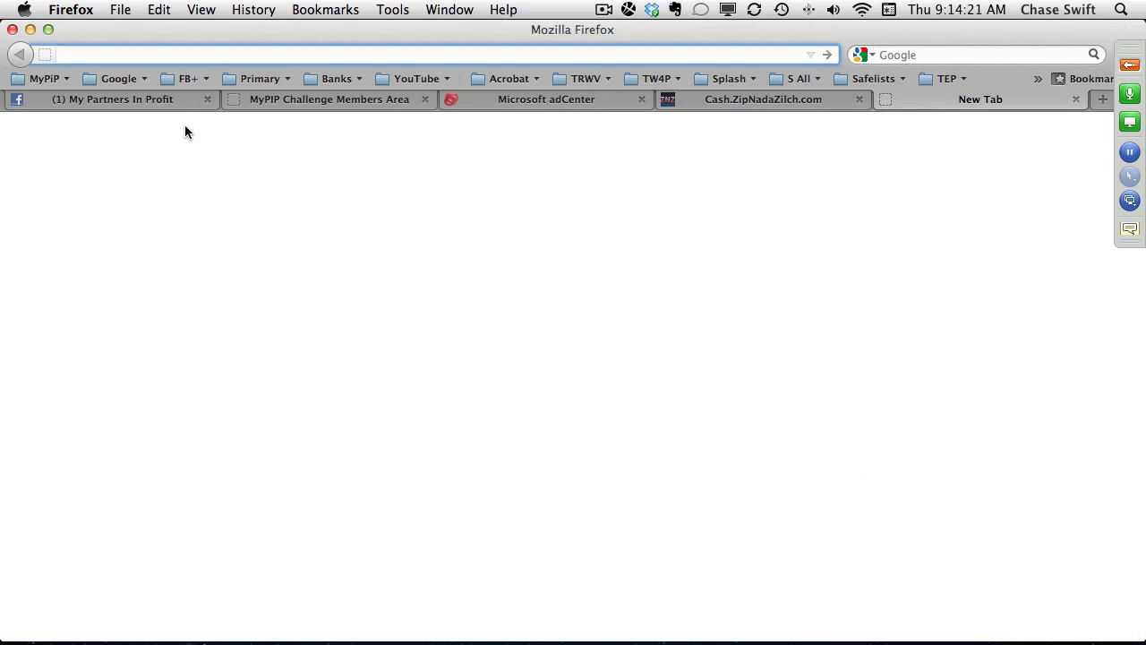
pyautogui.click(119, 81)
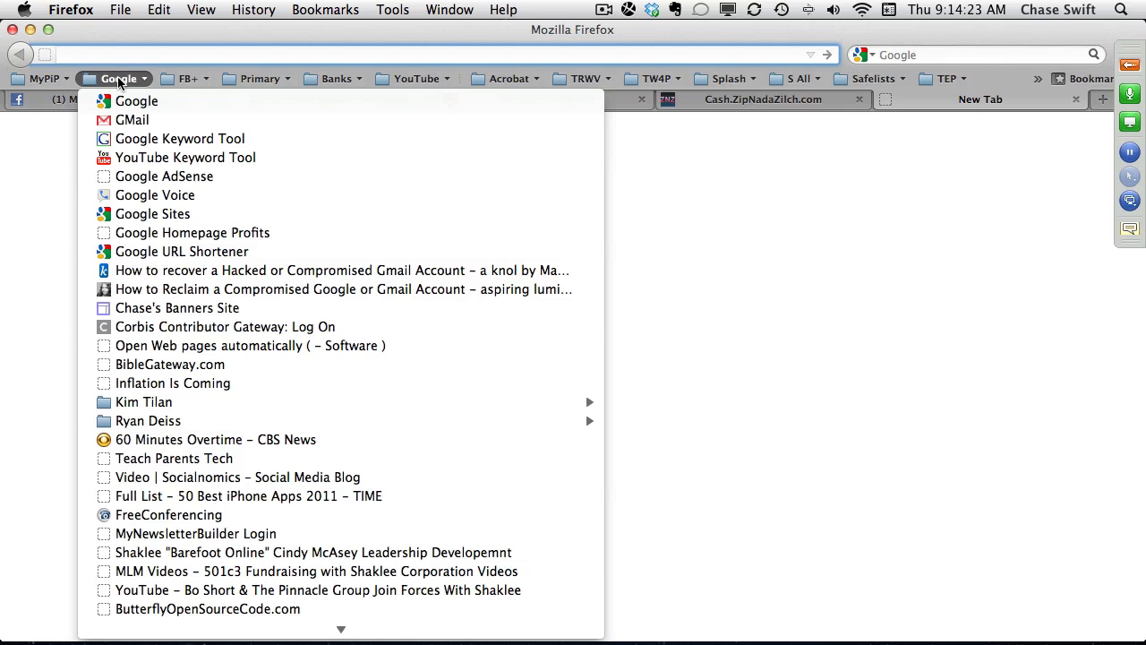
pyautogui.click(269, 140)
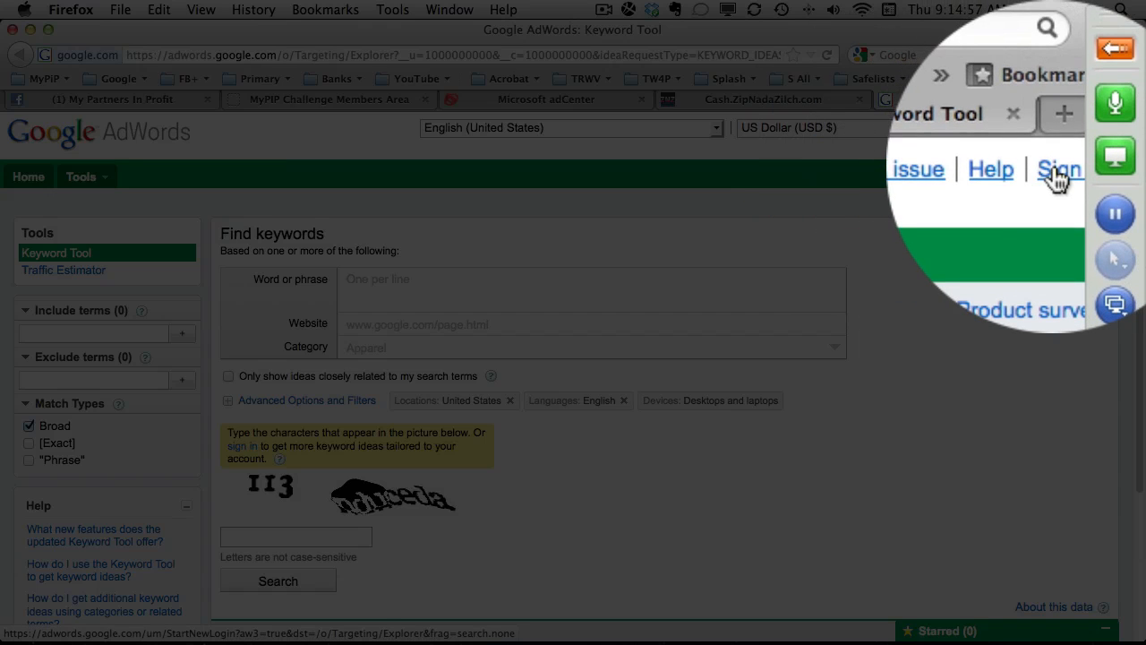
# Sign in to Google AdWords and limit the keyword match types to "Phrase" only.
pyautogui.click(1059, 176)
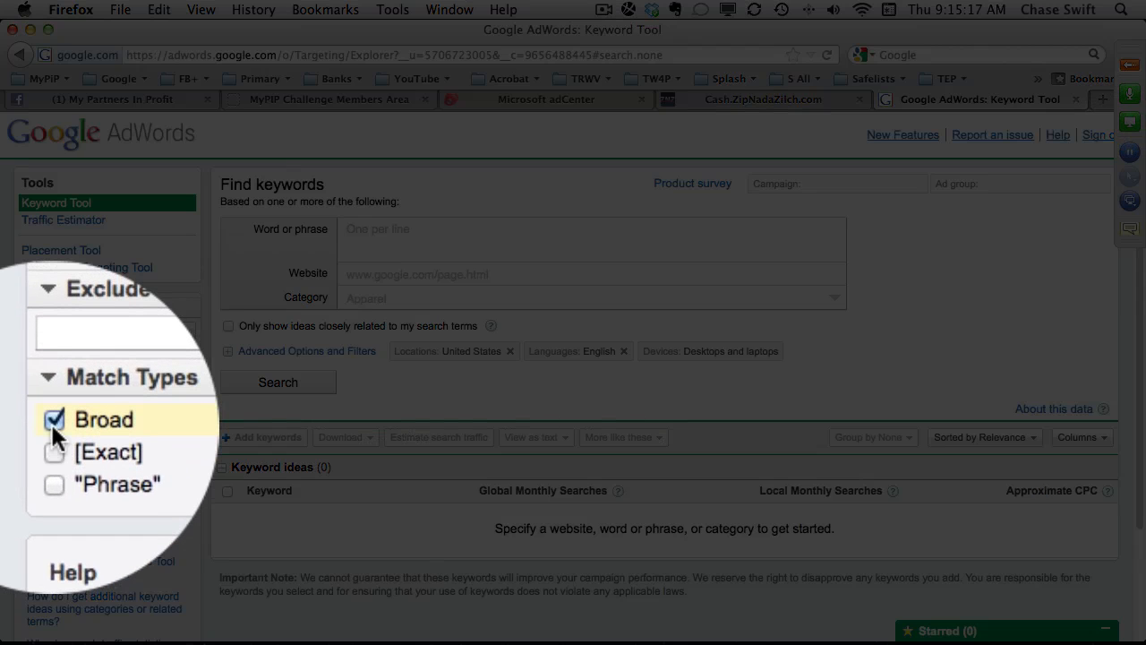
pyautogui.click(52, 420)
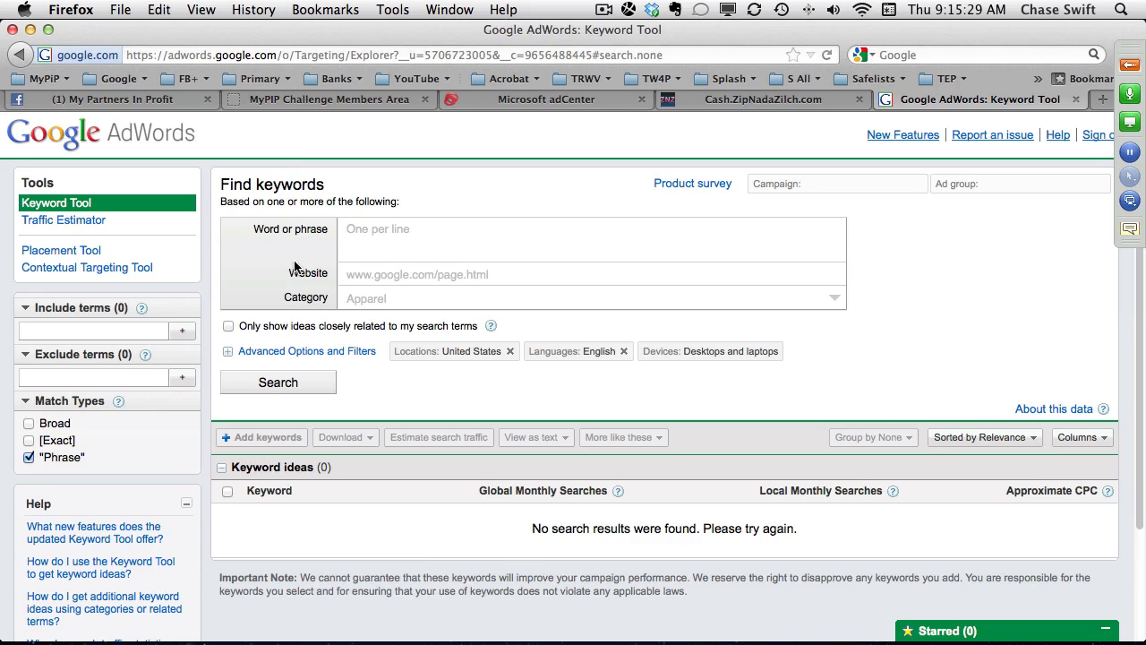
# Search for keyword ideas for the phrase "web business" with the United States location and English language filters.
pyautogui.click(370, 230)
pyautogui.click(371, 231)
pyautogui.write('web ')
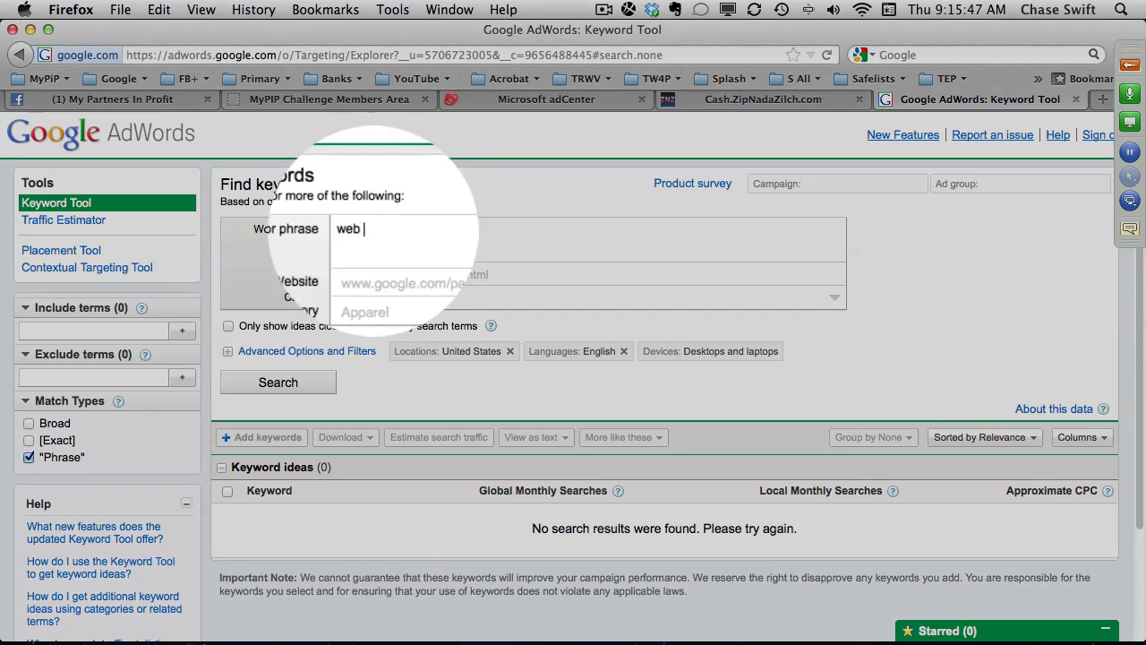
pyautogui.write('business')
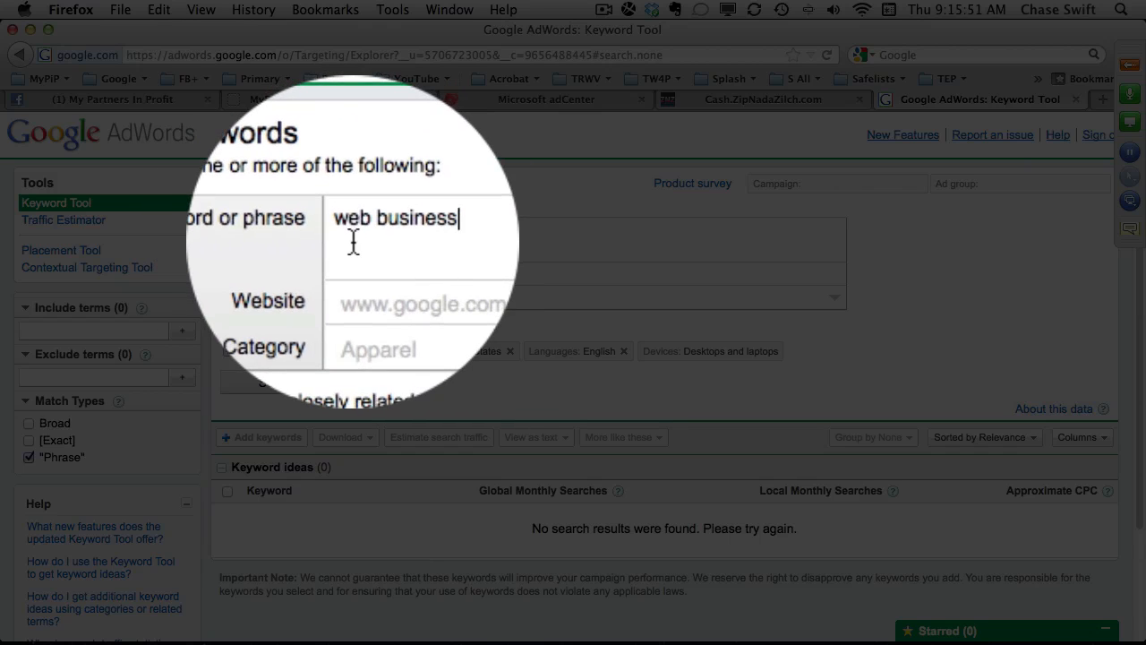
pyautogui.doubleClick(355, 231)
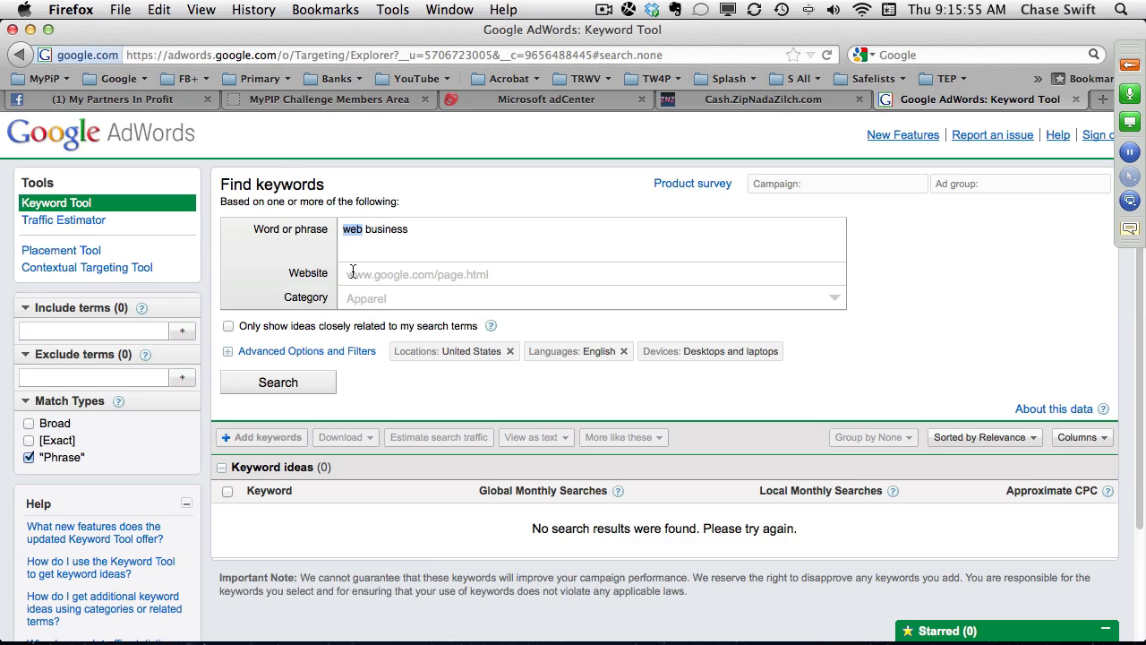
pyautogui.doubleClick(383, 235)
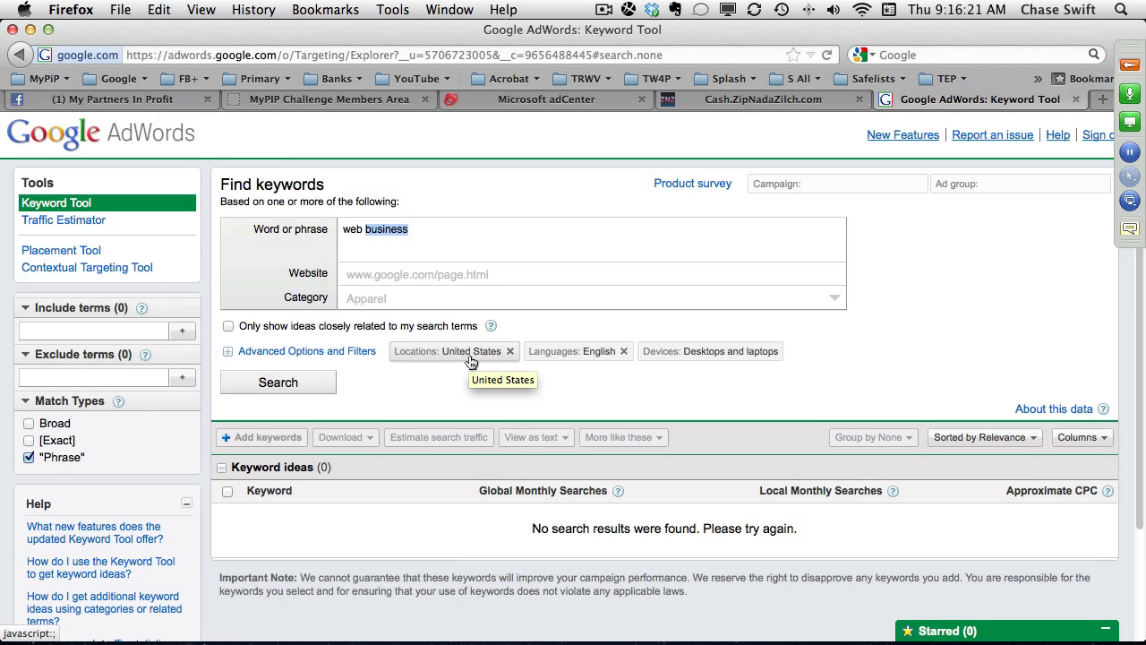
pyautogui.click(307, 383)
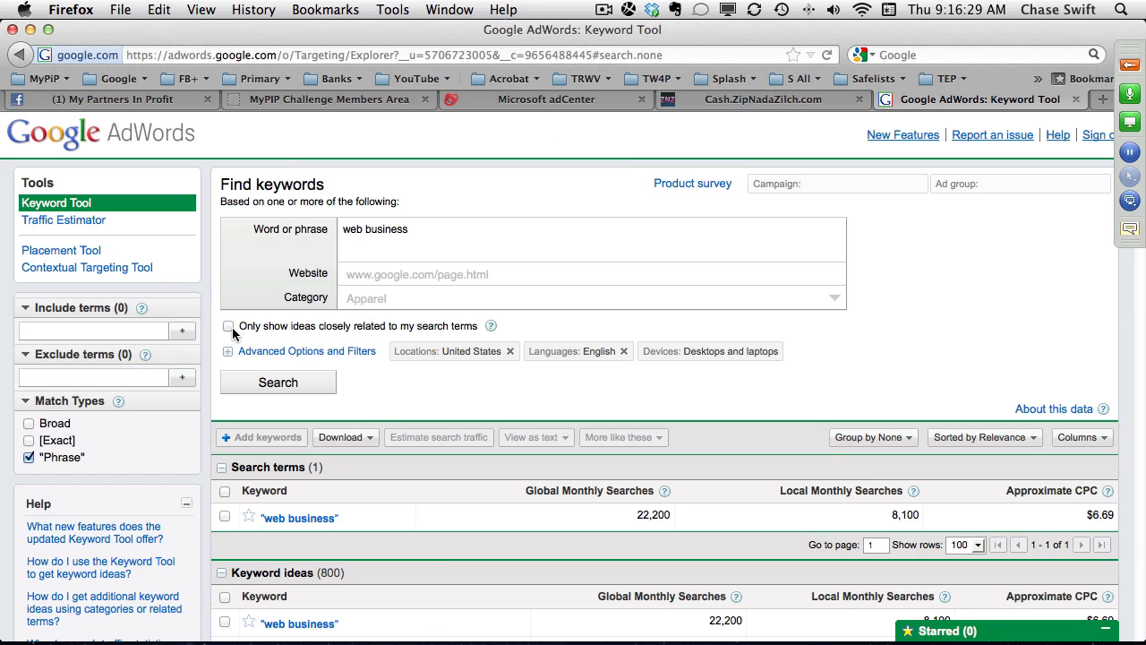
# Select the keyword ideas "home based web business", "start a web business" and "home web business".
pyautogui.scroll(-4, 498, 385)
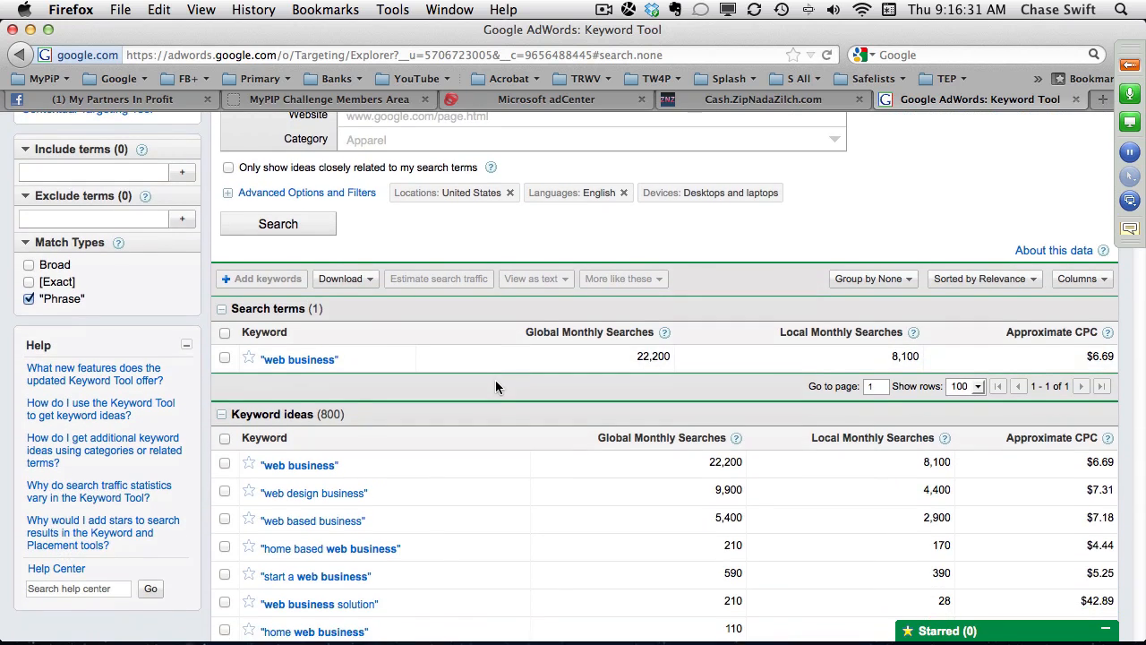
pyautogui.scroll(-3, 495, 379)
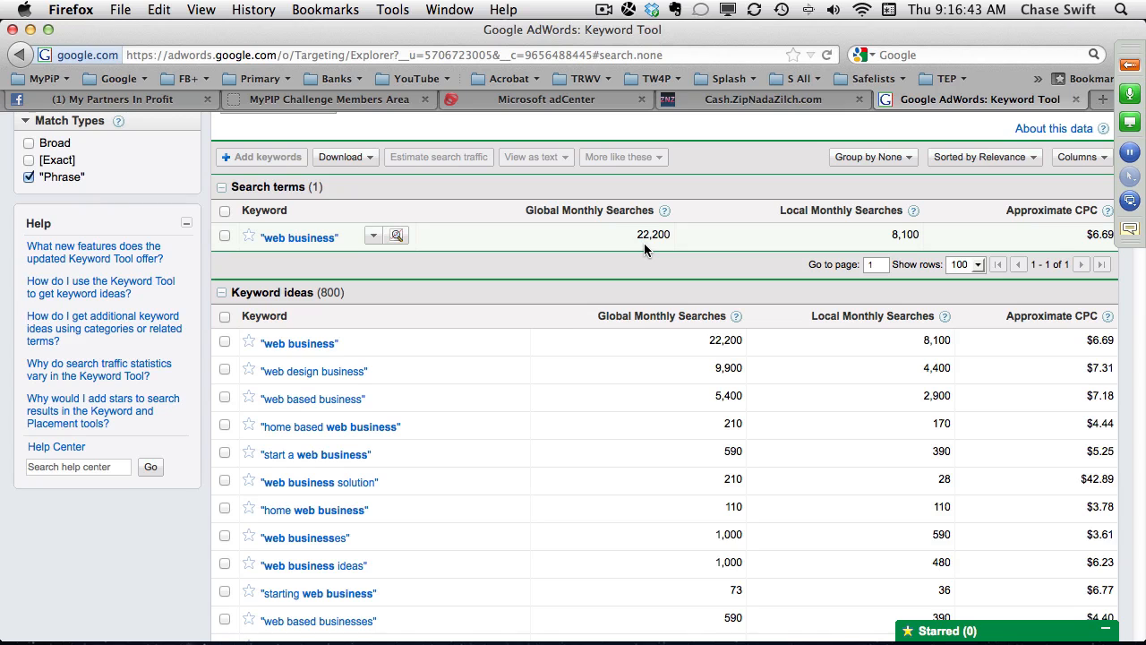
pyautogui.scroll(-3, 644, 242)
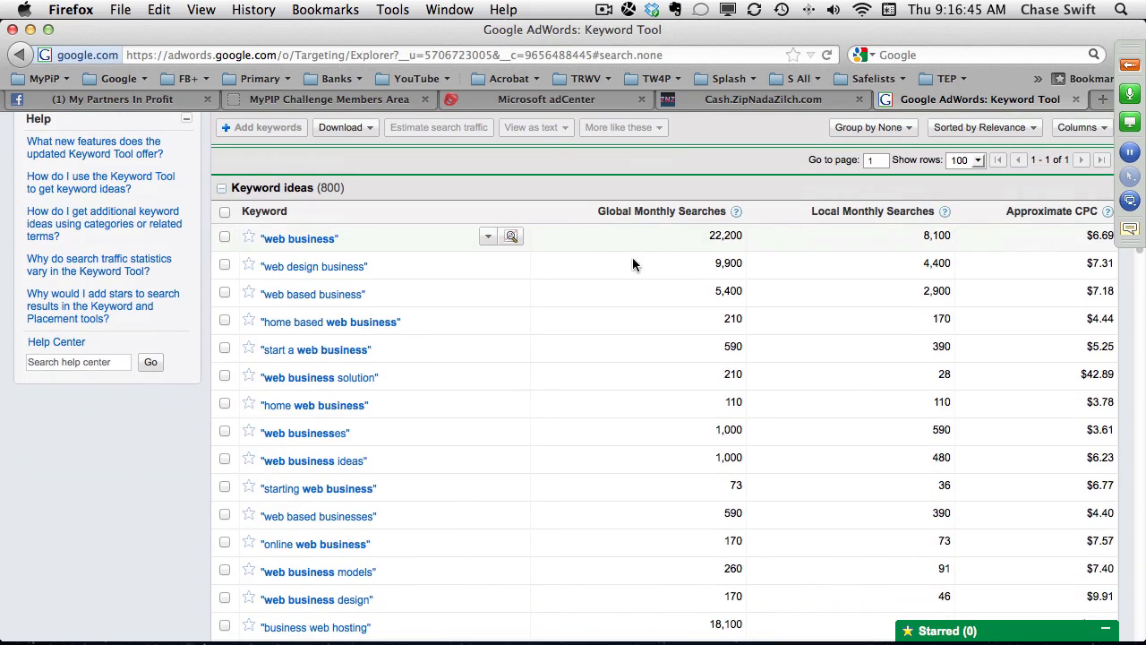
pyautogui.click(225, 322)
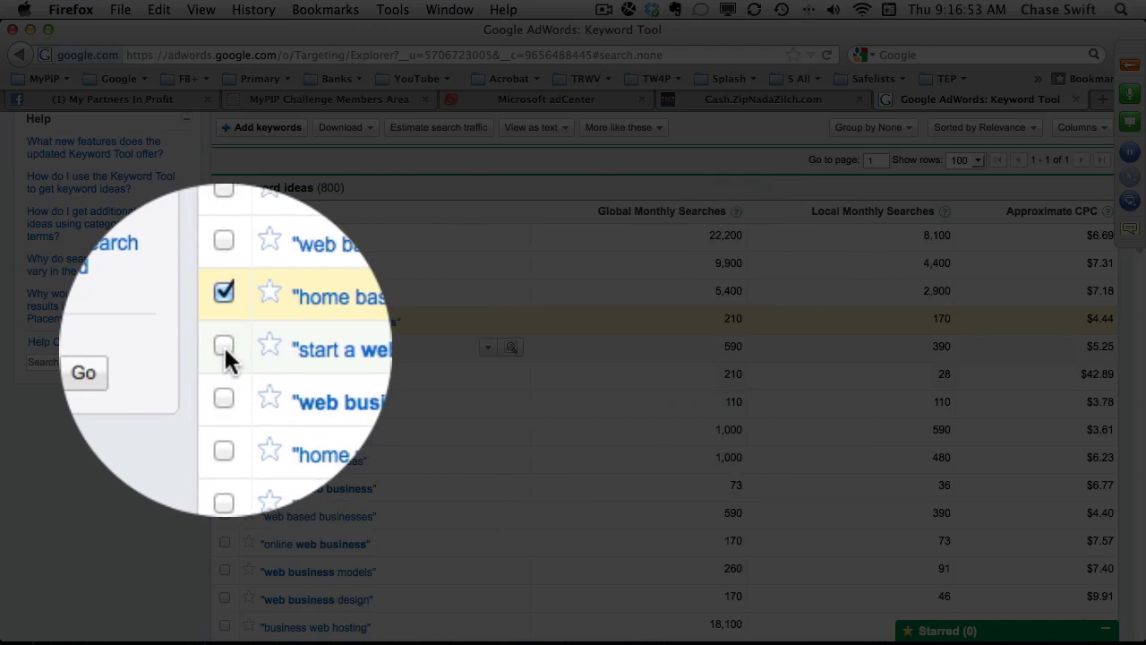
pyautogui.click(225, 348)
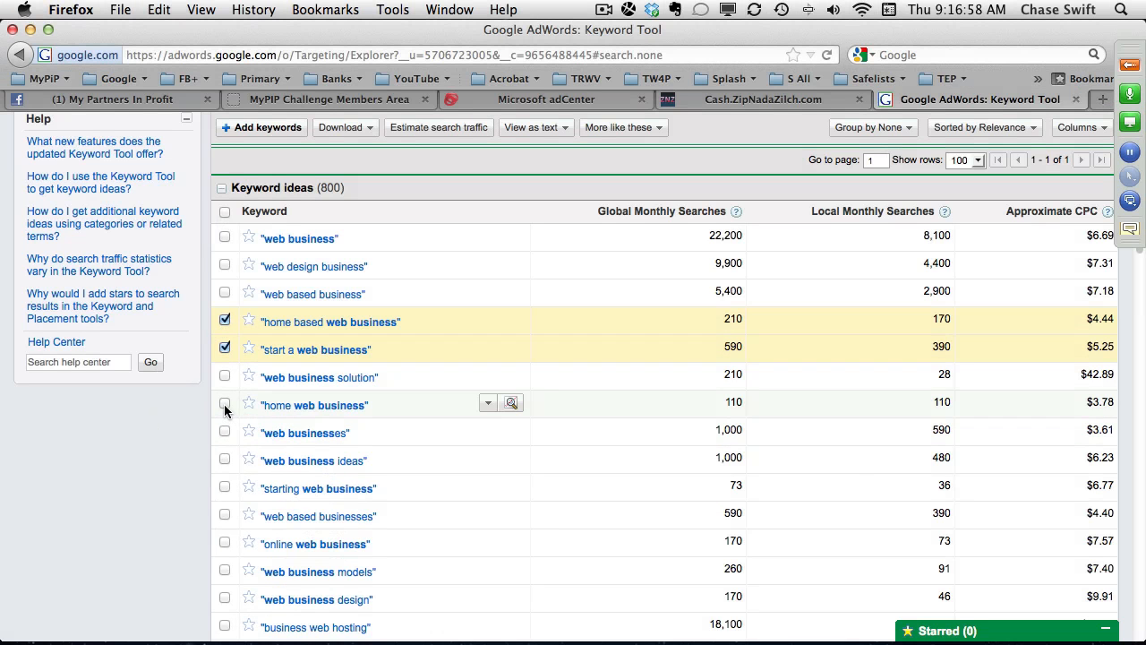
pyautogui.click(225, 402)
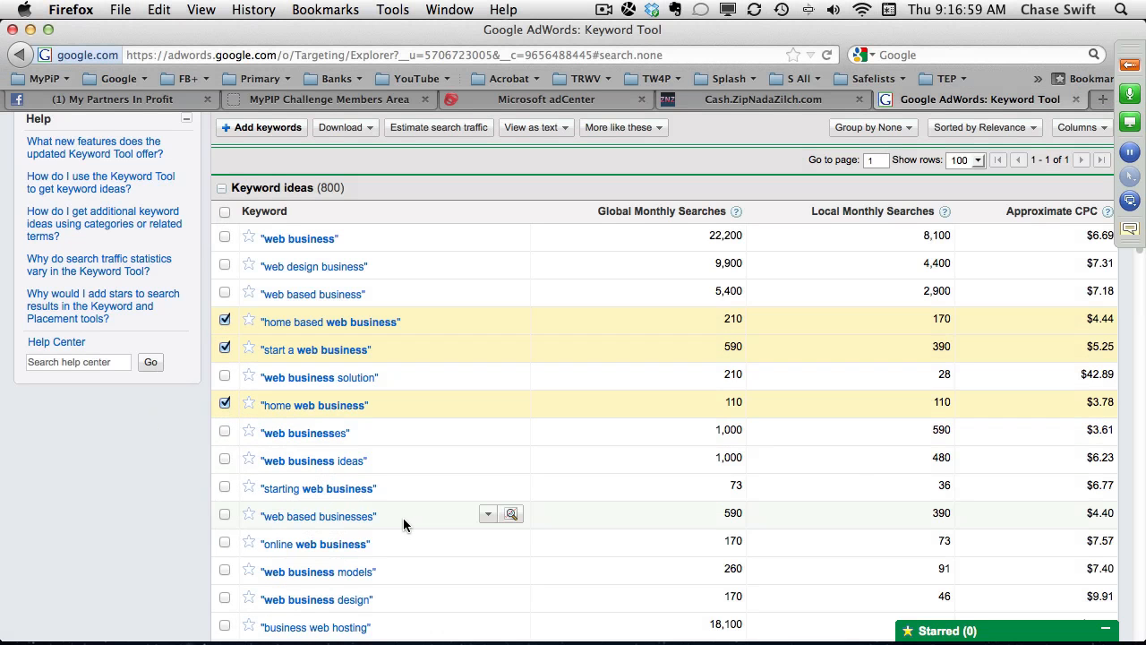
# Add "web business ideas", "starting web business", "web based businesses" and "starting a web business" to the selected keyword ideas.
pyautogui.click(225, 459)
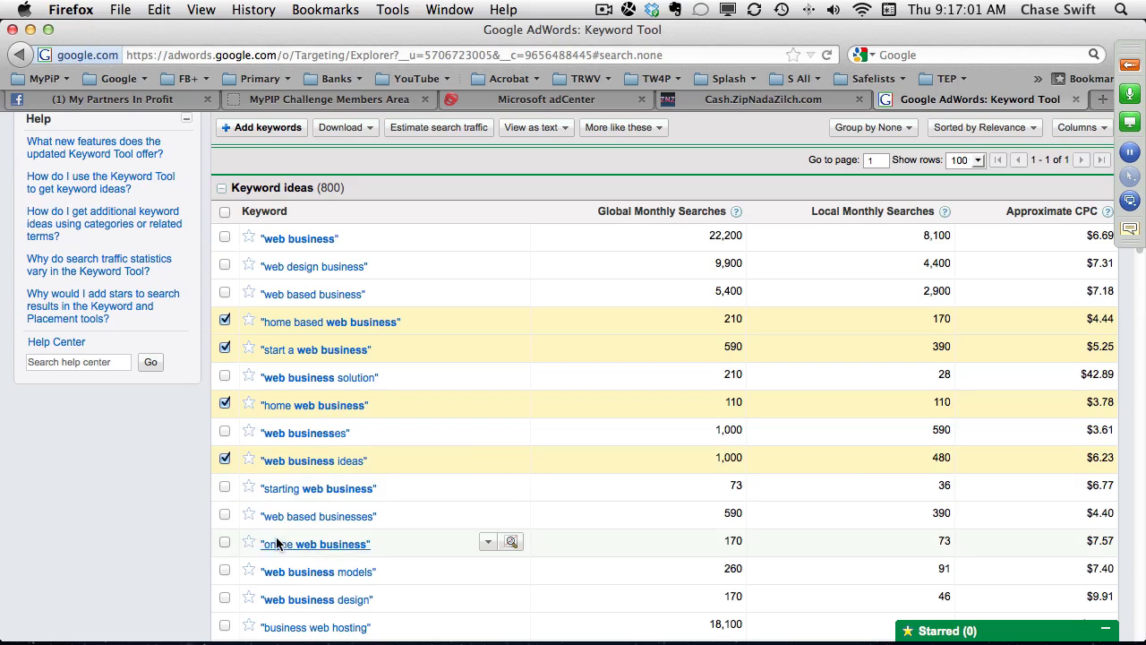
pyautogui.click(224, 487)
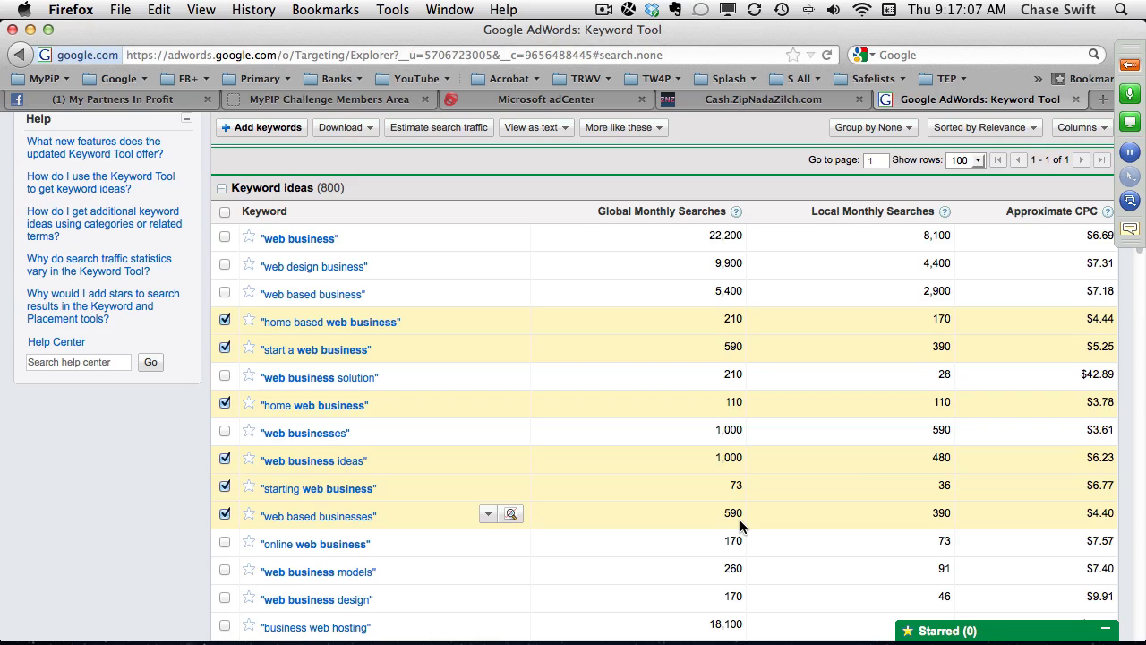
pyautogui.scroll(-5, 521, 559)
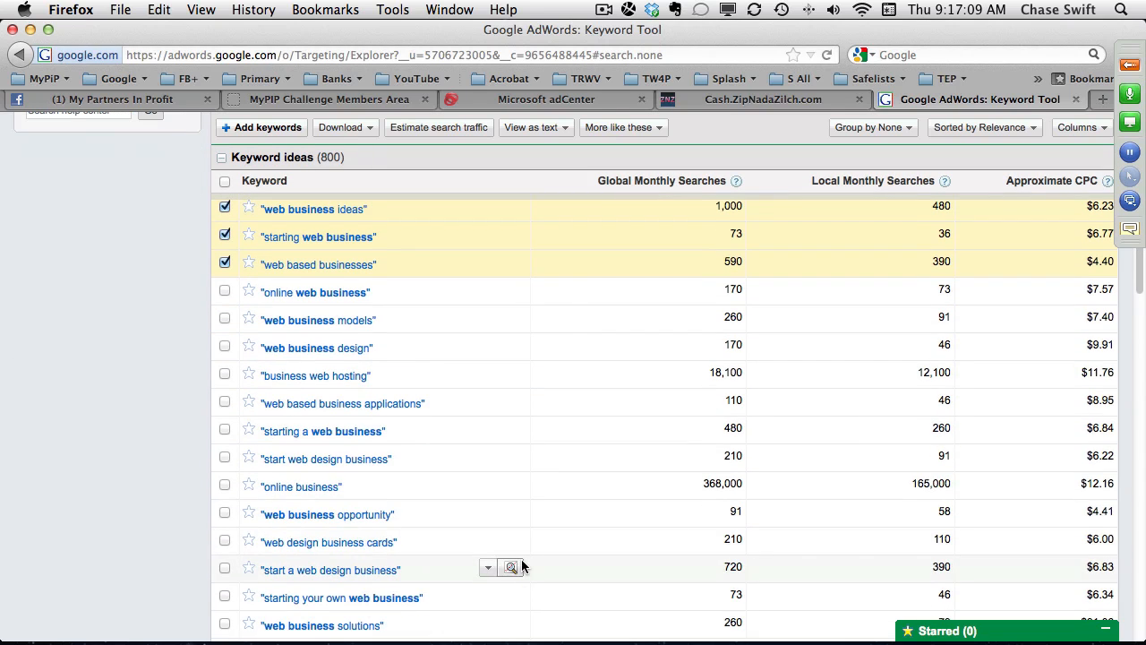
pyautogui.click(224, 429)
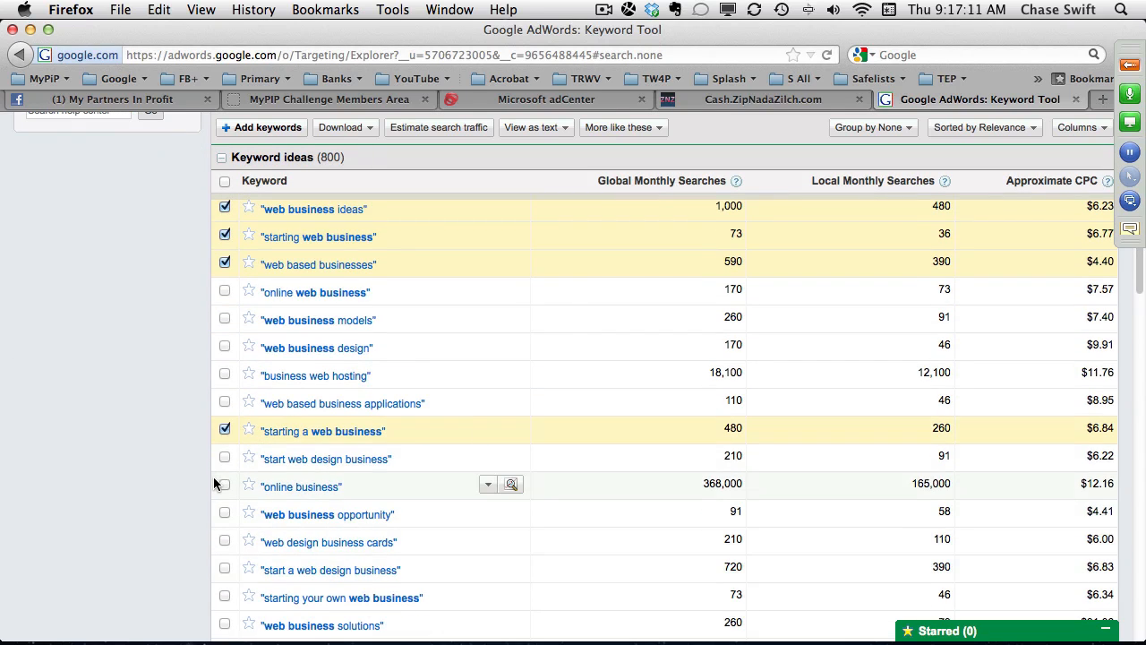
# Review the selected and remaining keyword ideas, comparing their wording and global monthly searches.
pyautogui.scroll(4, 256, 486)
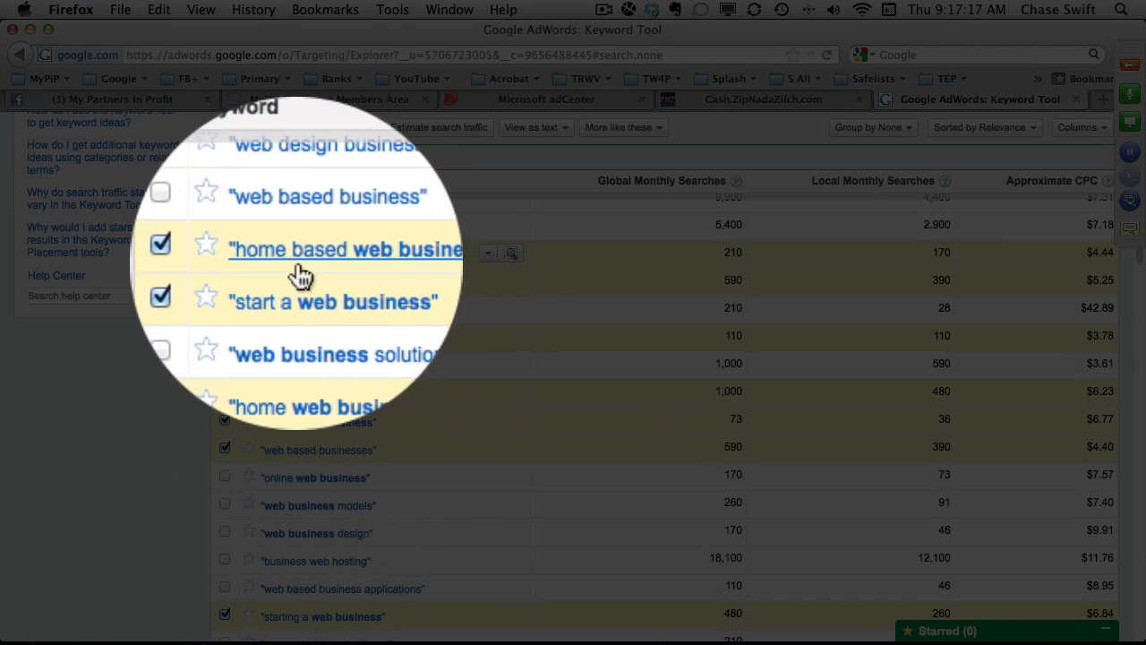
pyautogui.scroll(3, 295, 331)
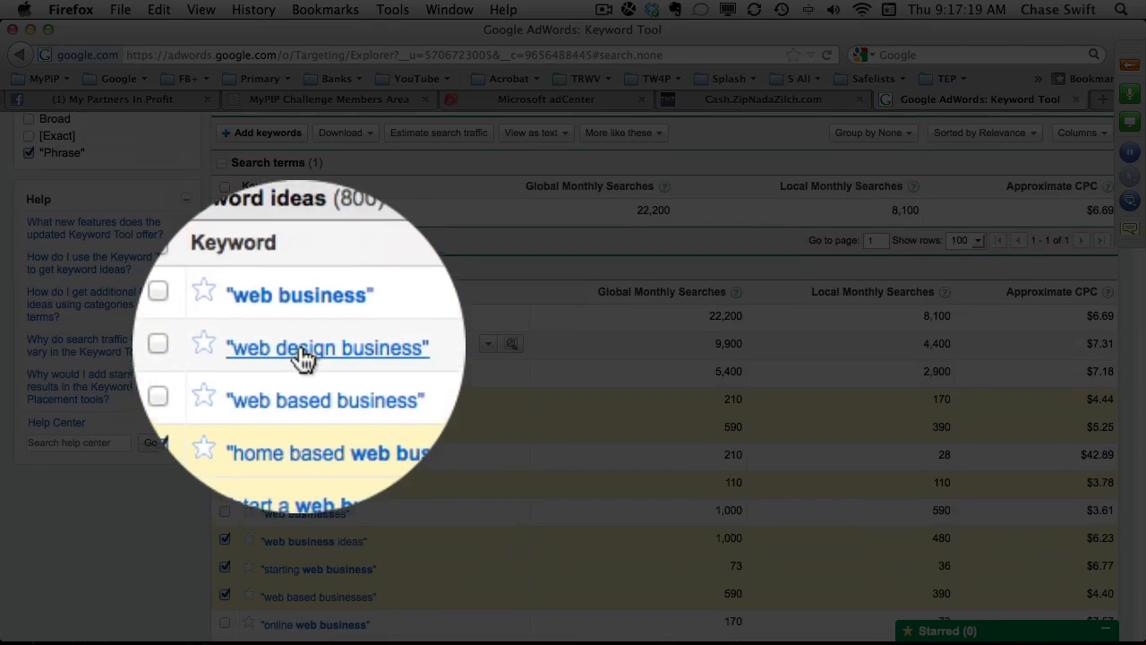
pyautogui.scroll(-4, 301, 354)
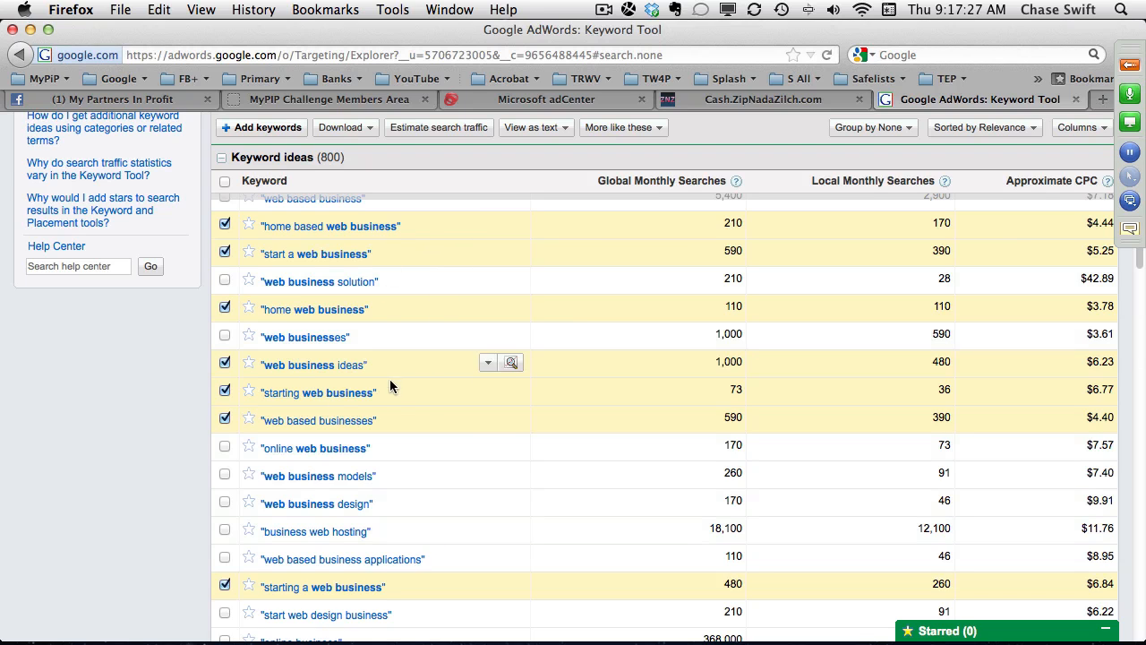
pyautogui.scroll(-5, 454, 530)
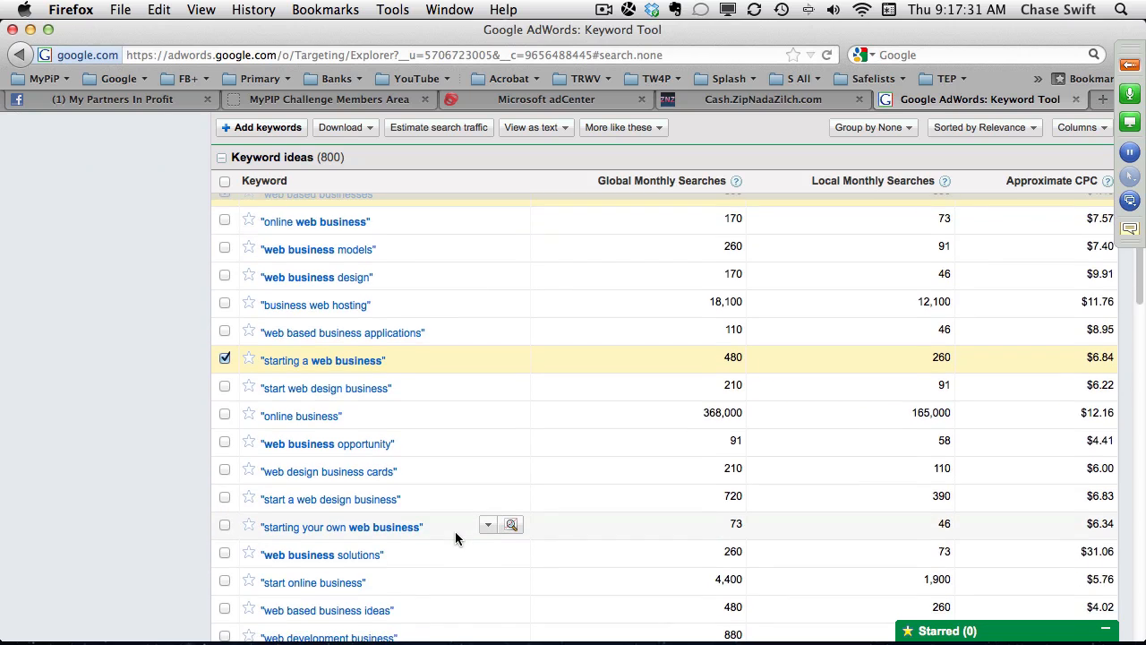
pyautogui.scroll(-2, 454, 535)
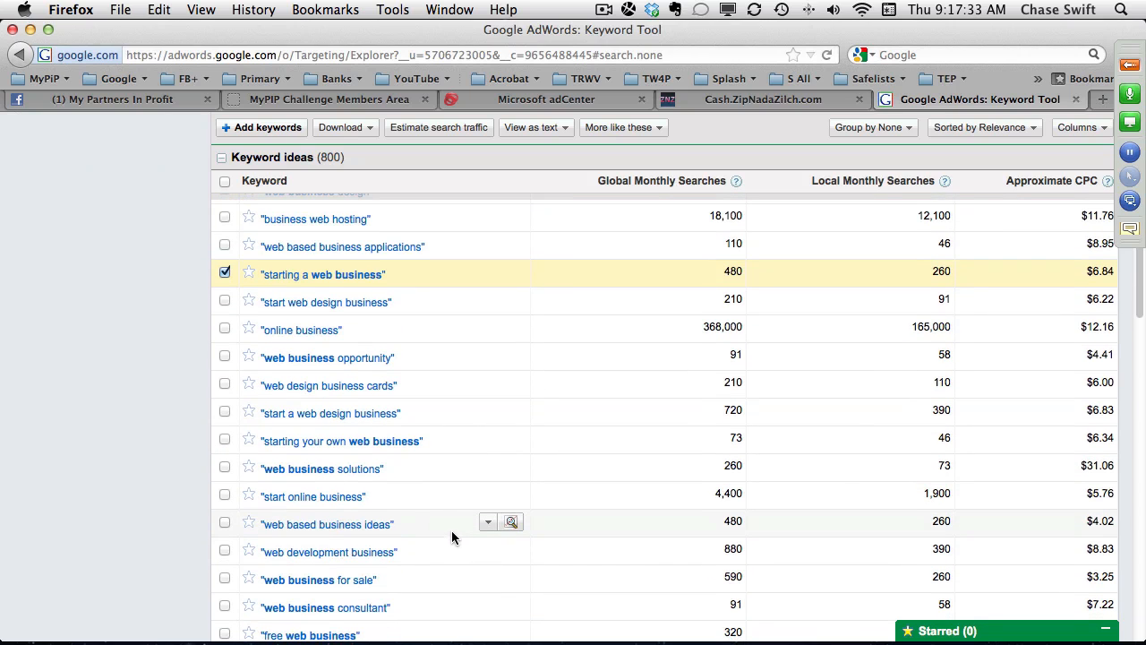
pyautogui.scroll(2, 417, 465)
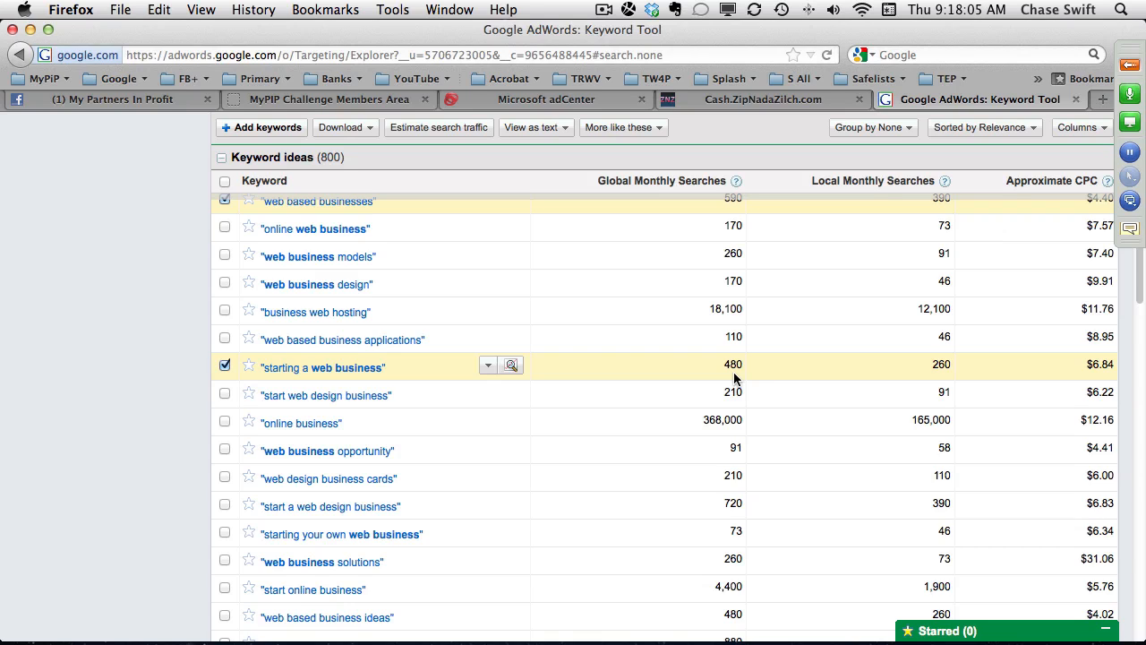
pyautogui.scroll(5, 734, 379)
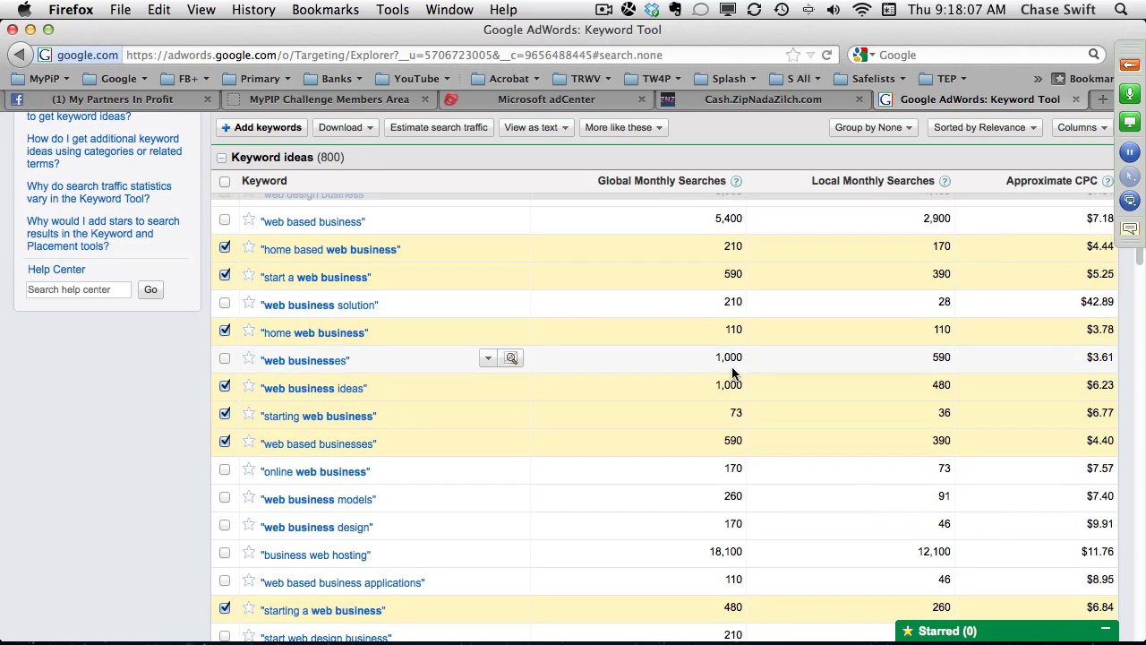
pyautogui.scroll(4, 727, 399)
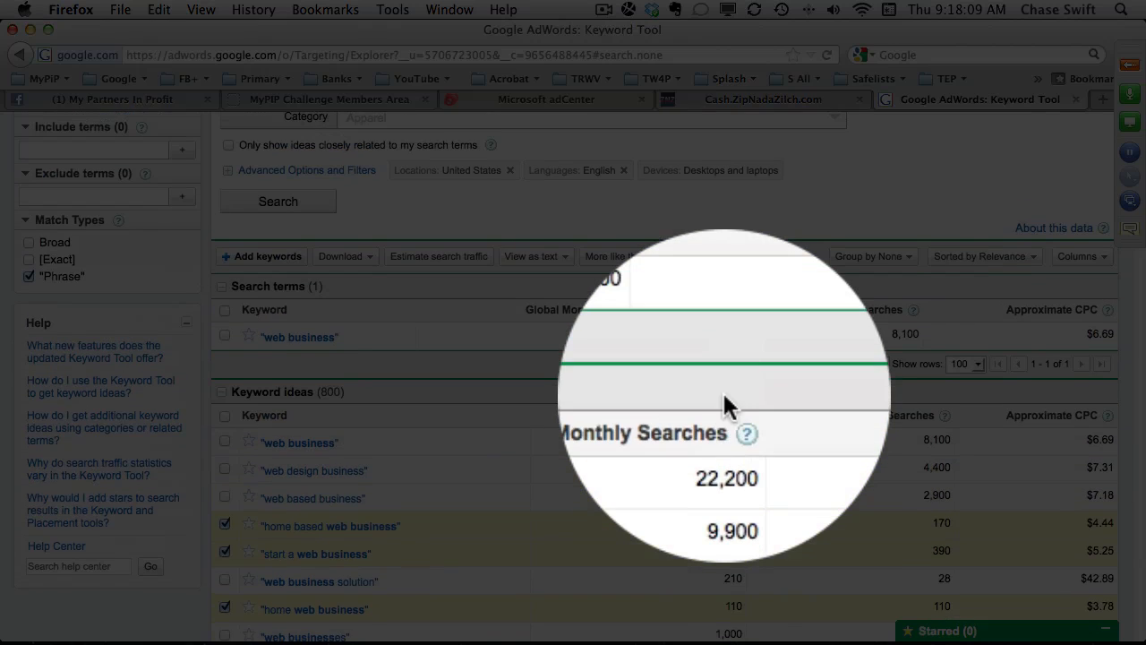
pyautogui.scroll(-1, 725, 394)
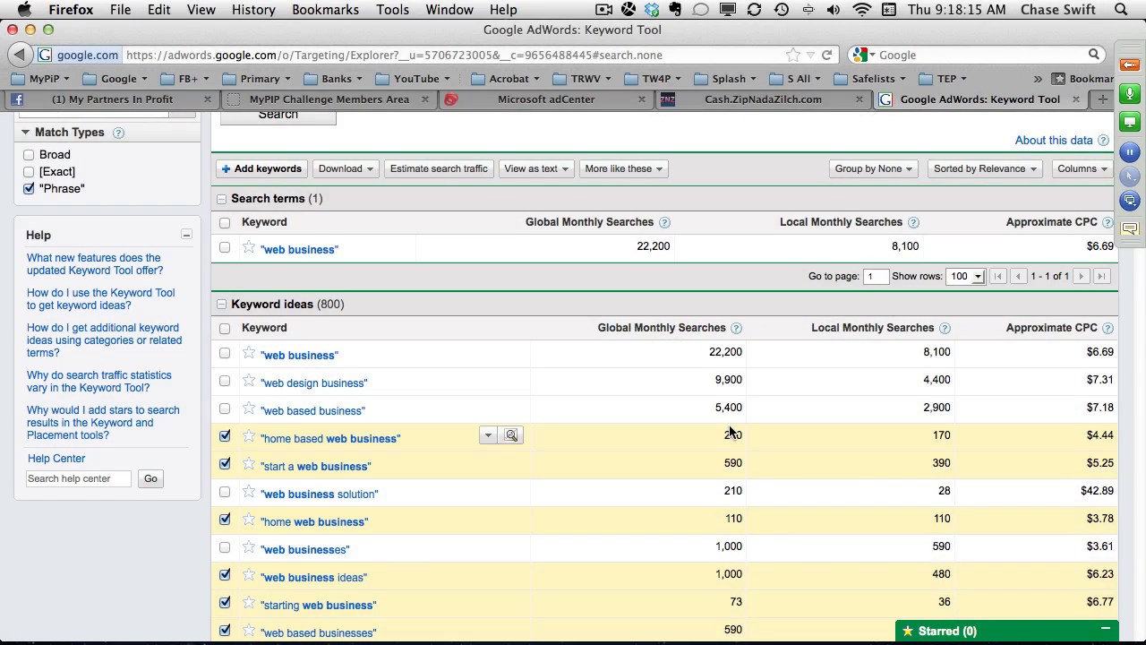
pyautogui.scroll(-10, 730, 432)
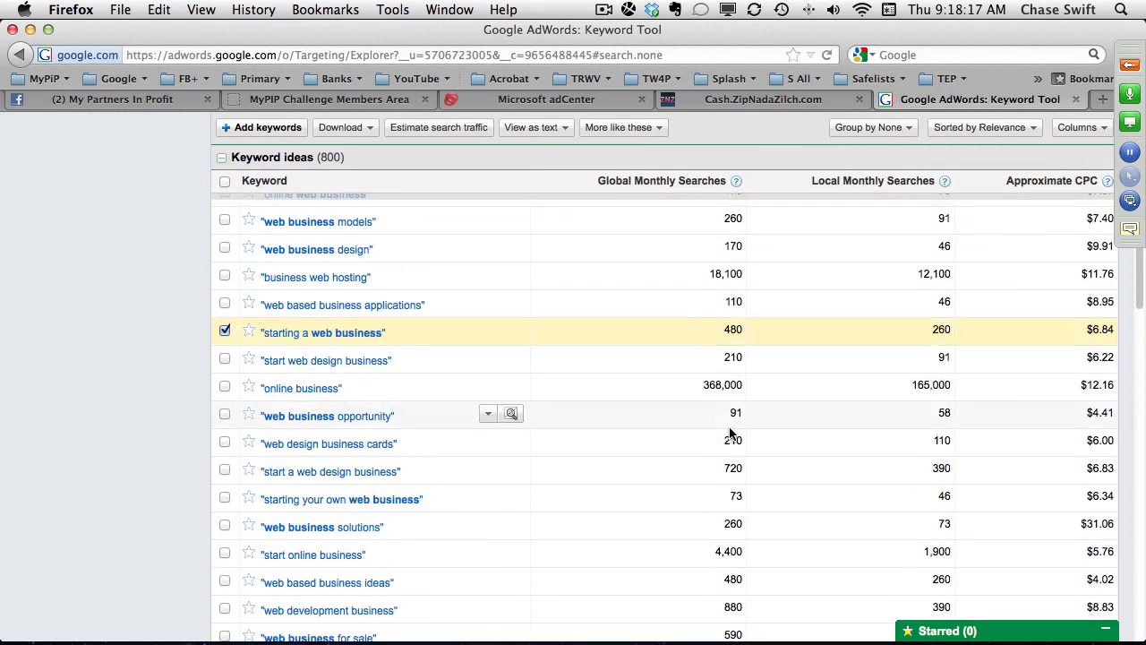
pyautogui.scroll(1, 729, 432)
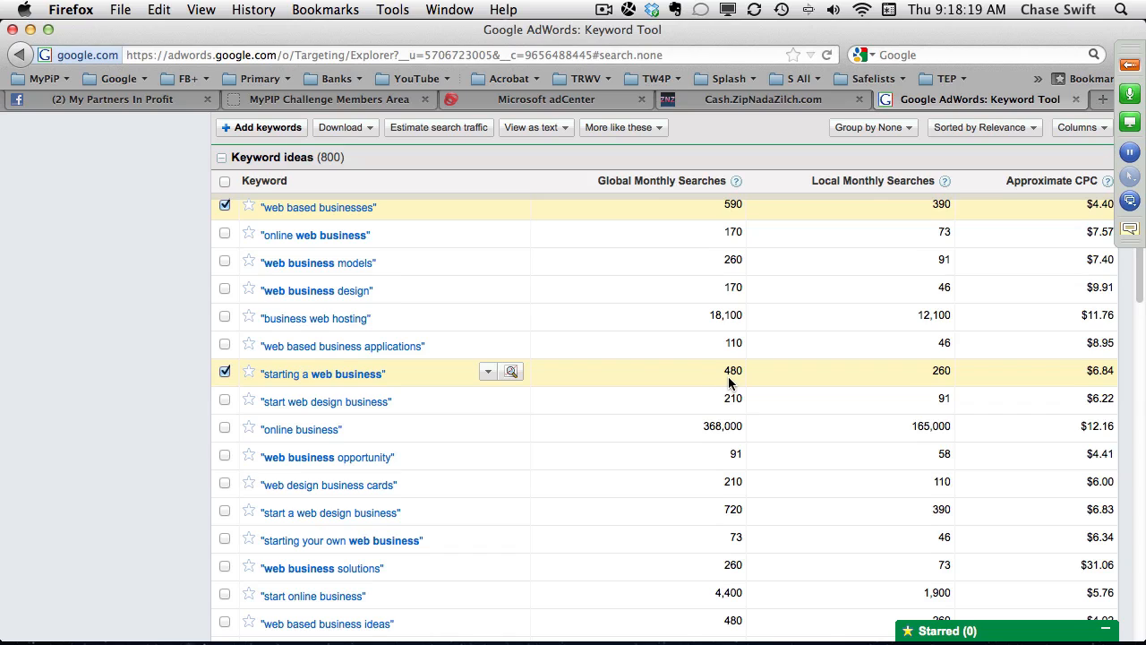
# Open the Google search for the keyword "starting a web business" and copy the phrase from its search box, closing the results page when done.
pyautogui.scroll(1, 729, 385)
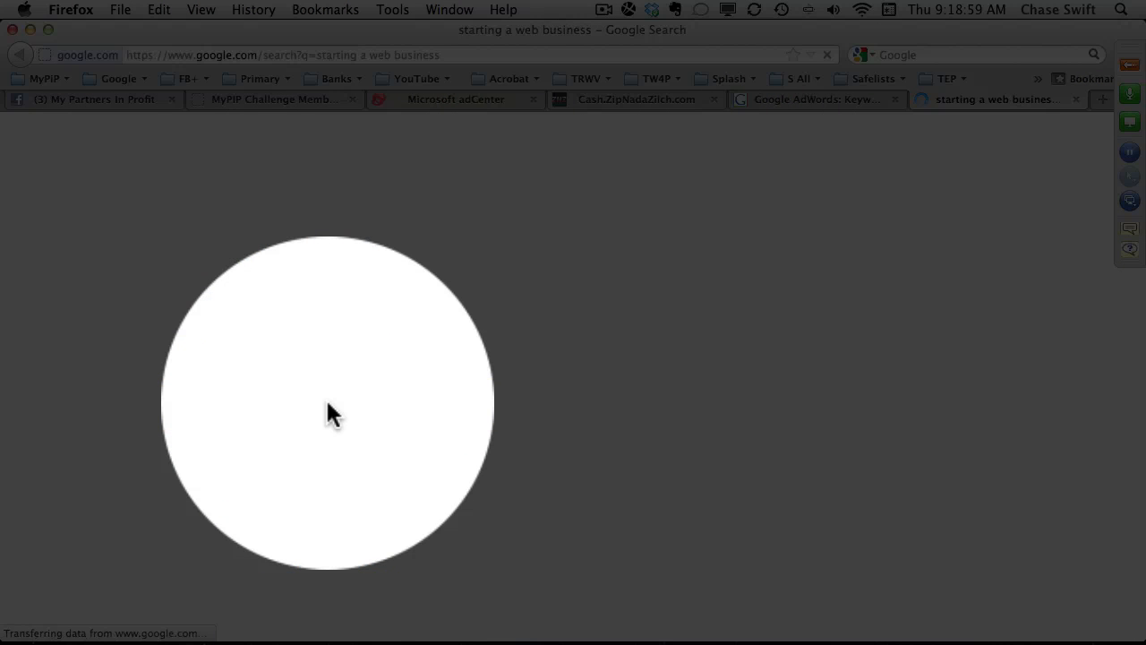
pyautogui.moveTo(376, 171); pyautogui.dragTo(176, 216)
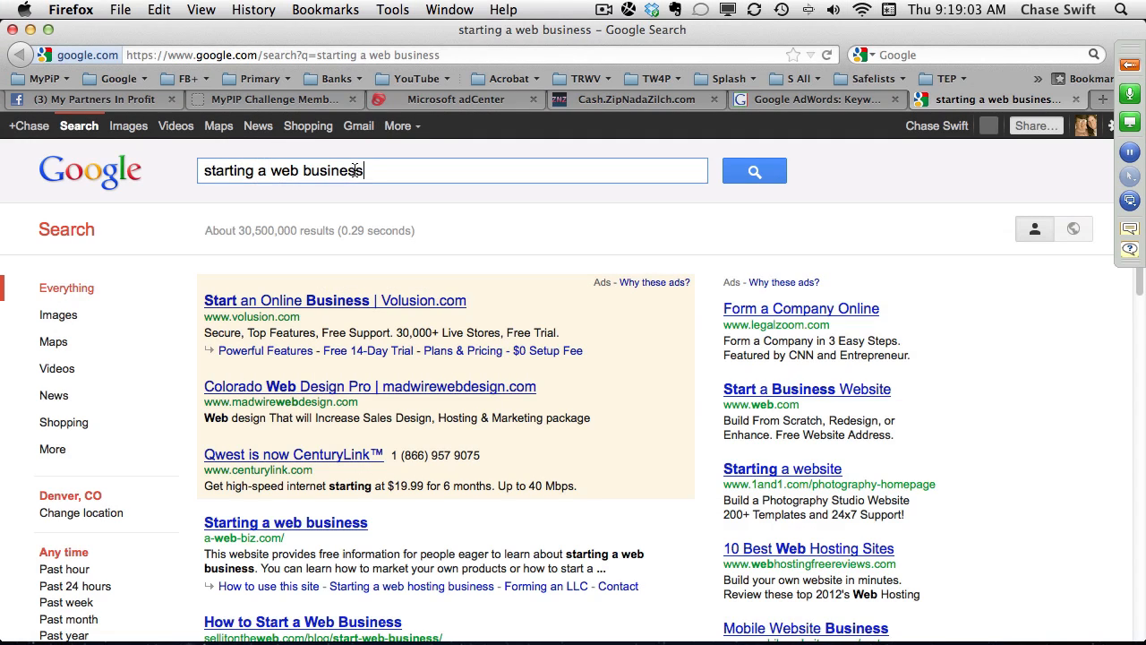
pyautogui.tripleClick(355, 170)
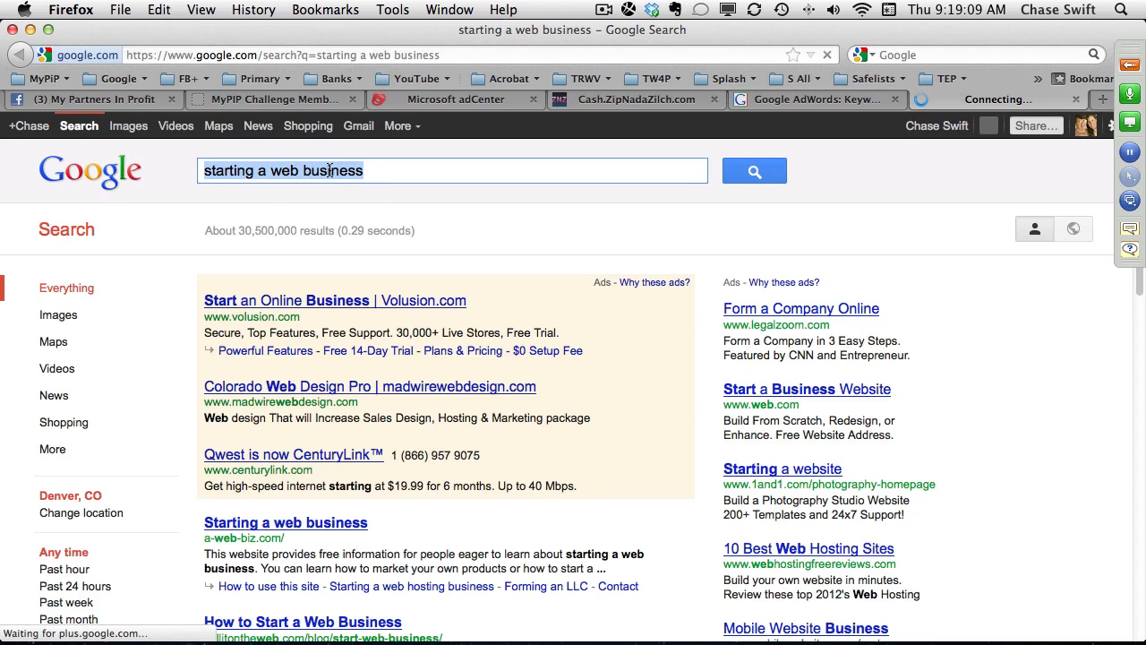
pyautogui.click(329, 170)
pyautogui.moveTo(366, 169); pyautogui.dragTo(196, 172)
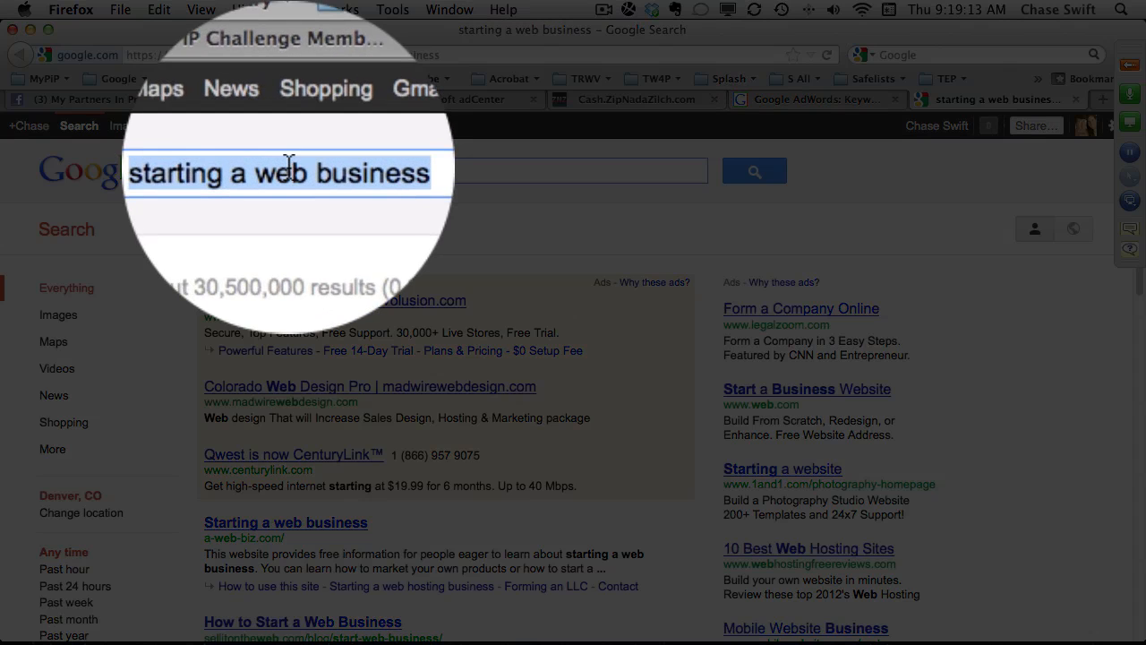
pyautogui.rightClick(289, 166)
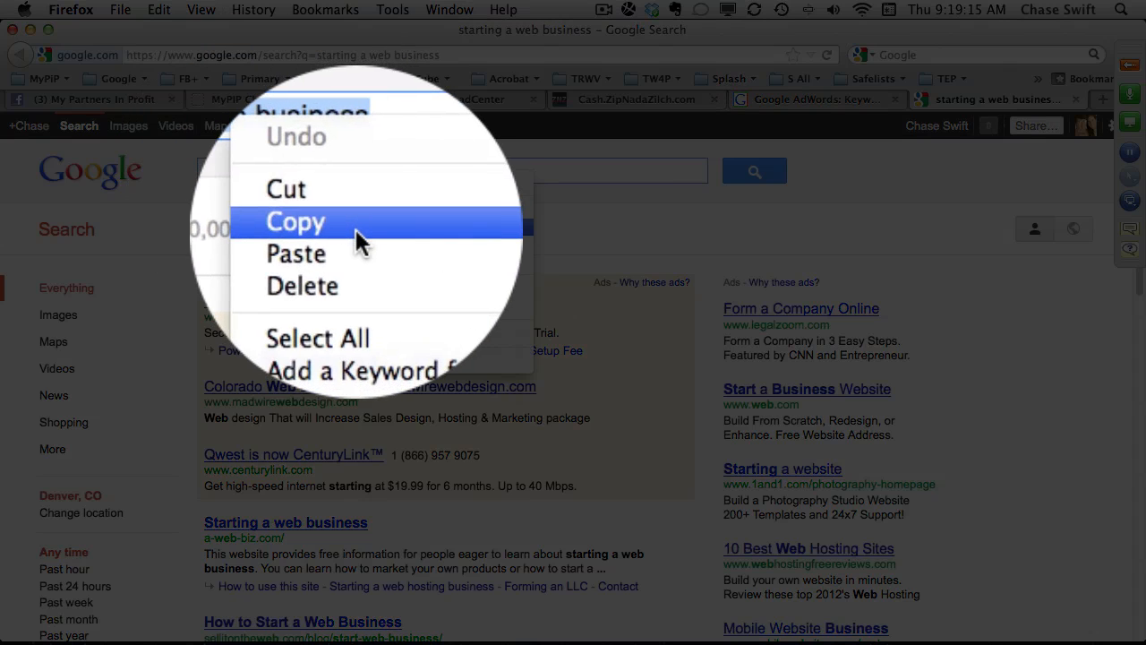
pyautogui.click(357, 229)
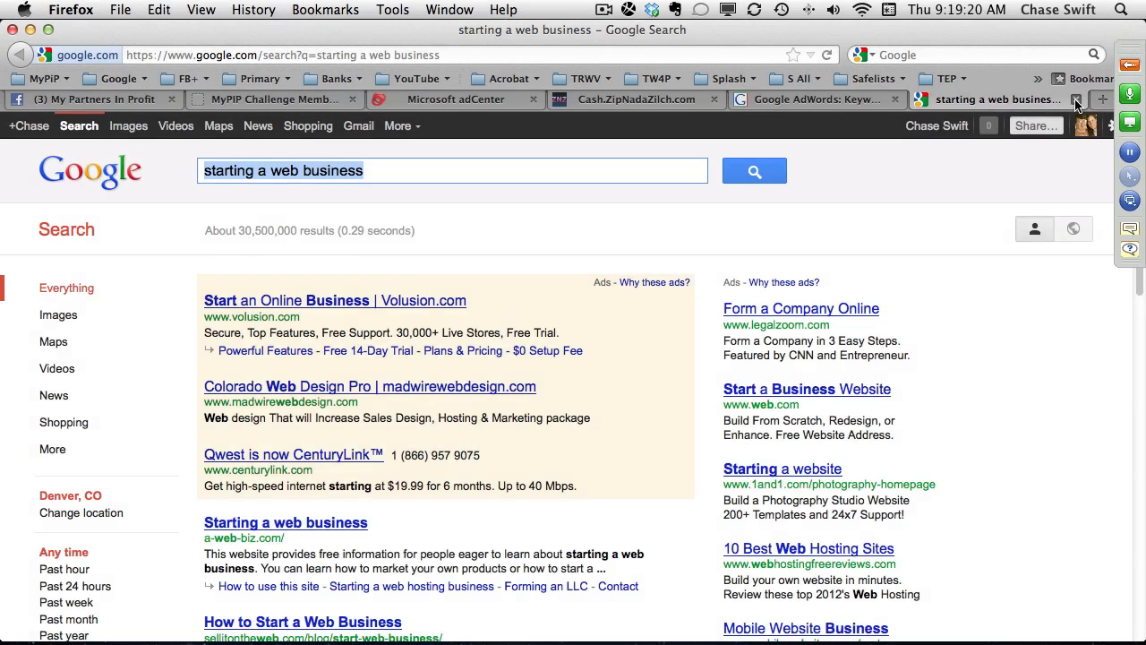
pyautogui.click(1075, 99)
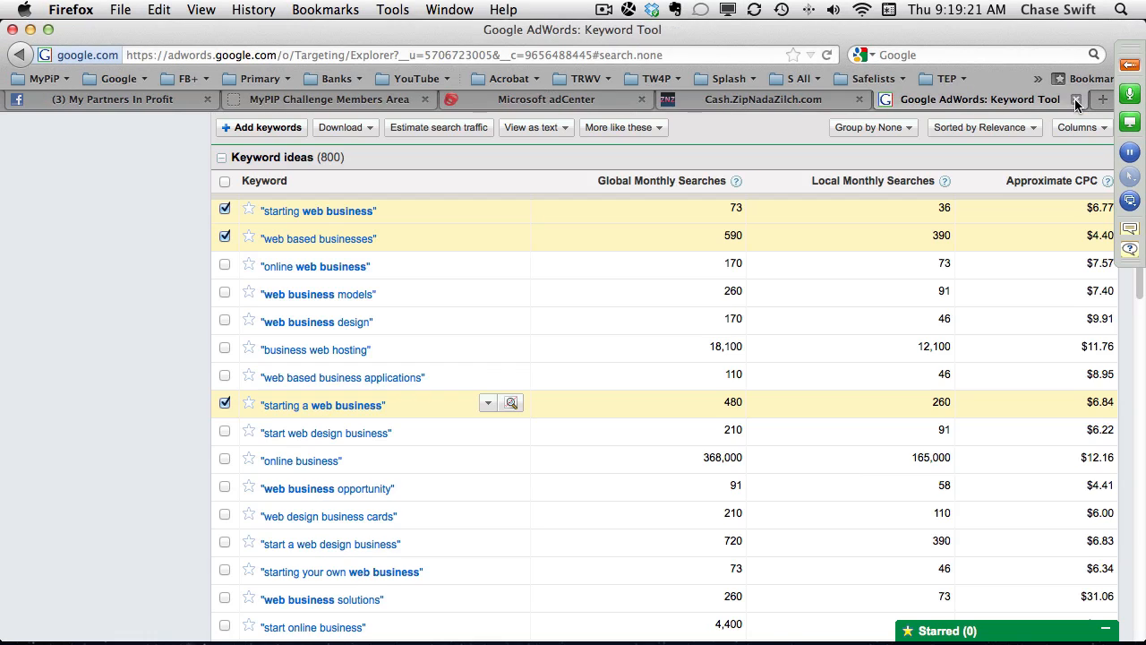
# Replace the Keyword Tool search phrase with the copied "starting a web business" and run the search.
pyautogui.scroll(5, 296, 352)
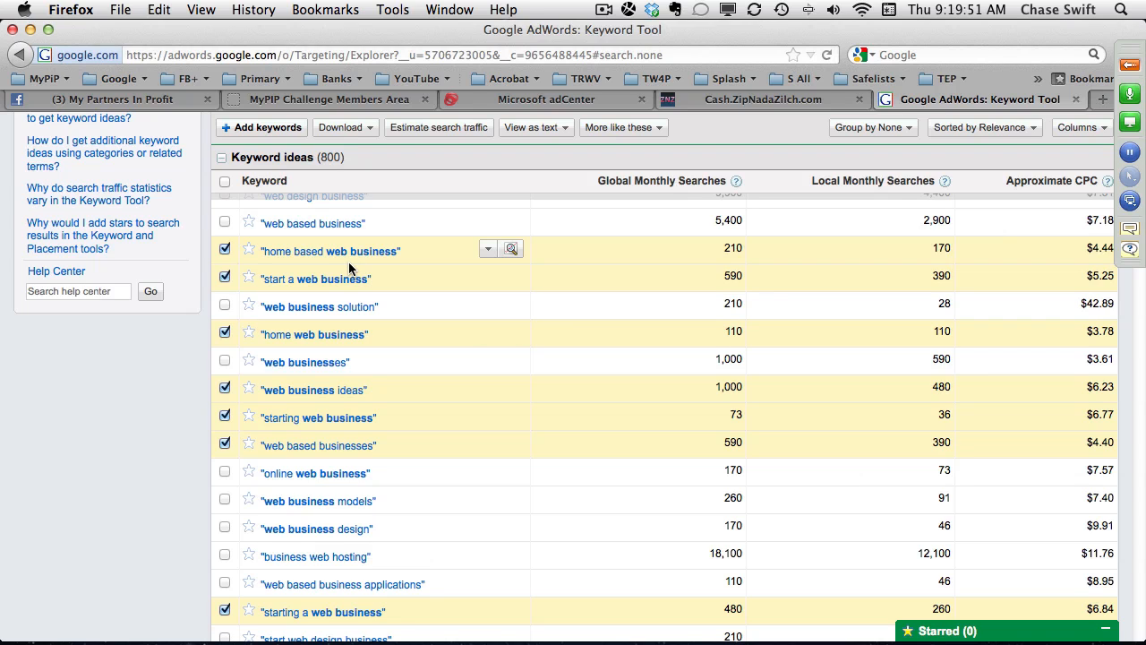
pyautogui.scroll(-1, 371, 284)
pyautogui.scroll(-10, 371, 285)
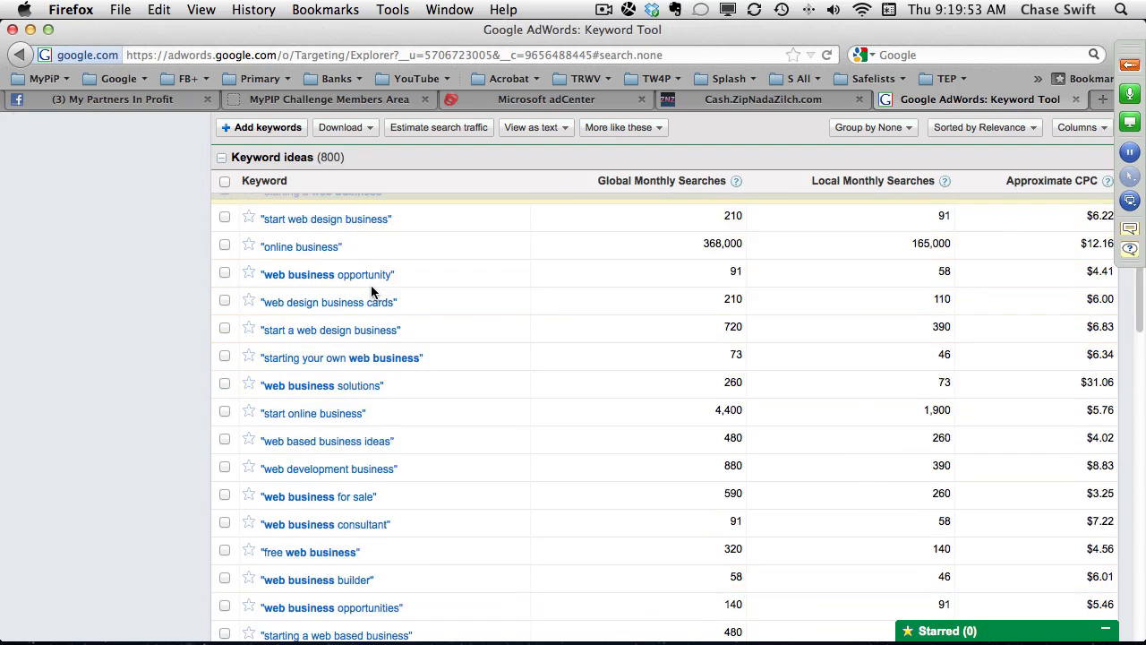
pyautogui.scroll(15, 372, 287)
pyautogui.moveTo(448, 271); pyautogui.dragTo(339, 260)
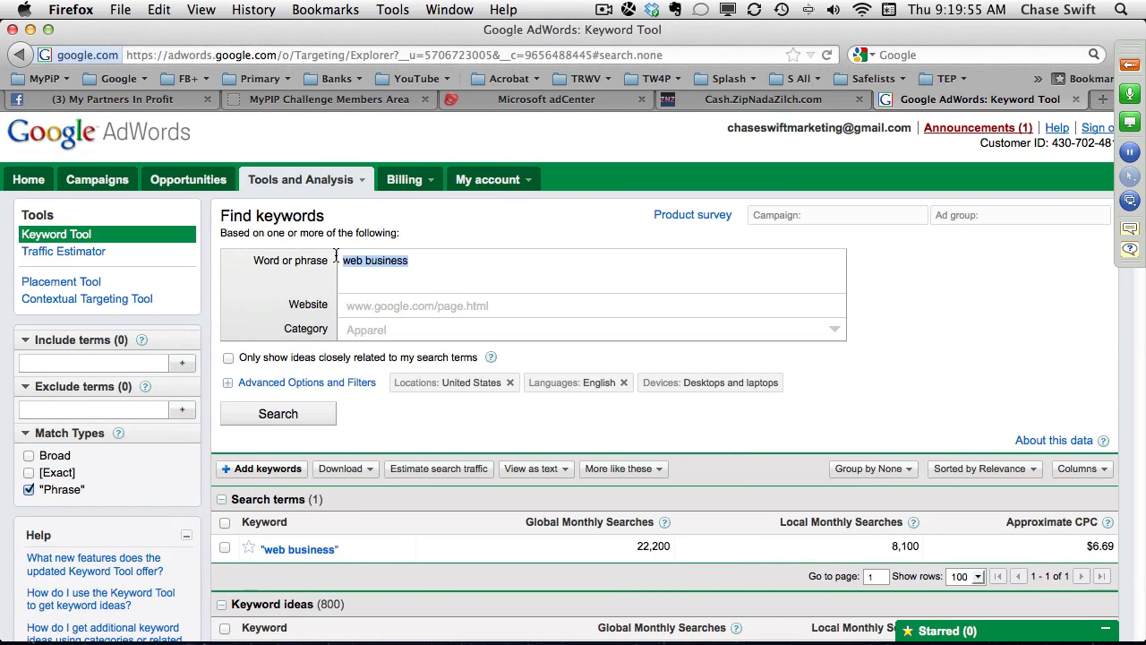
pyautogui.press('BackSpace')
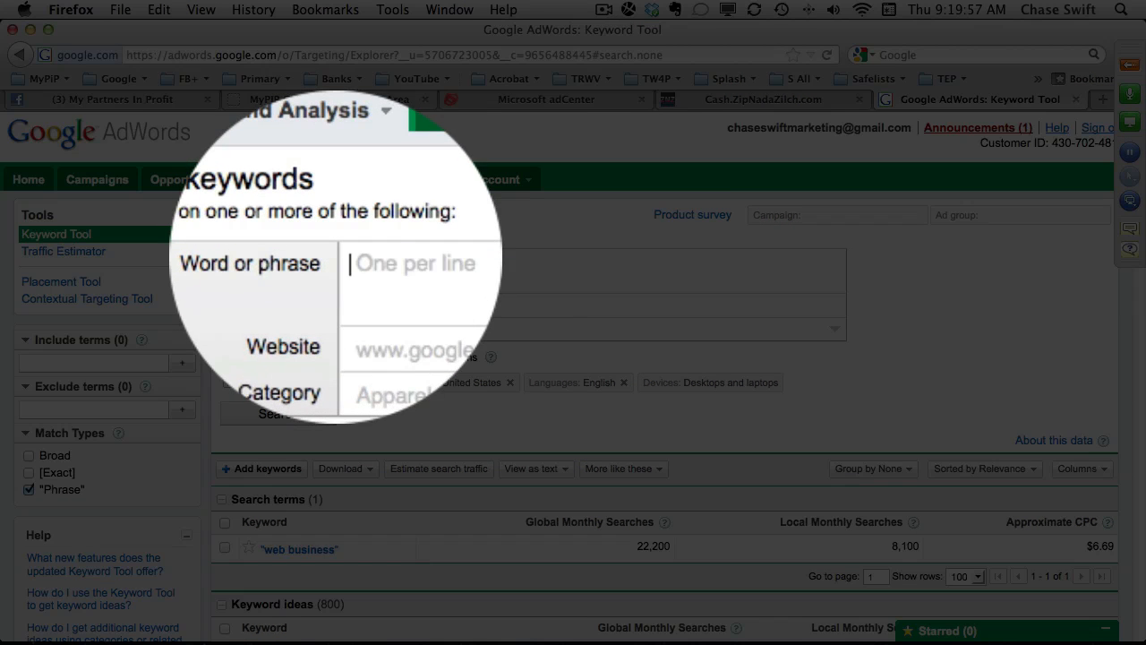
pyautogui.rightClick(358, 263)
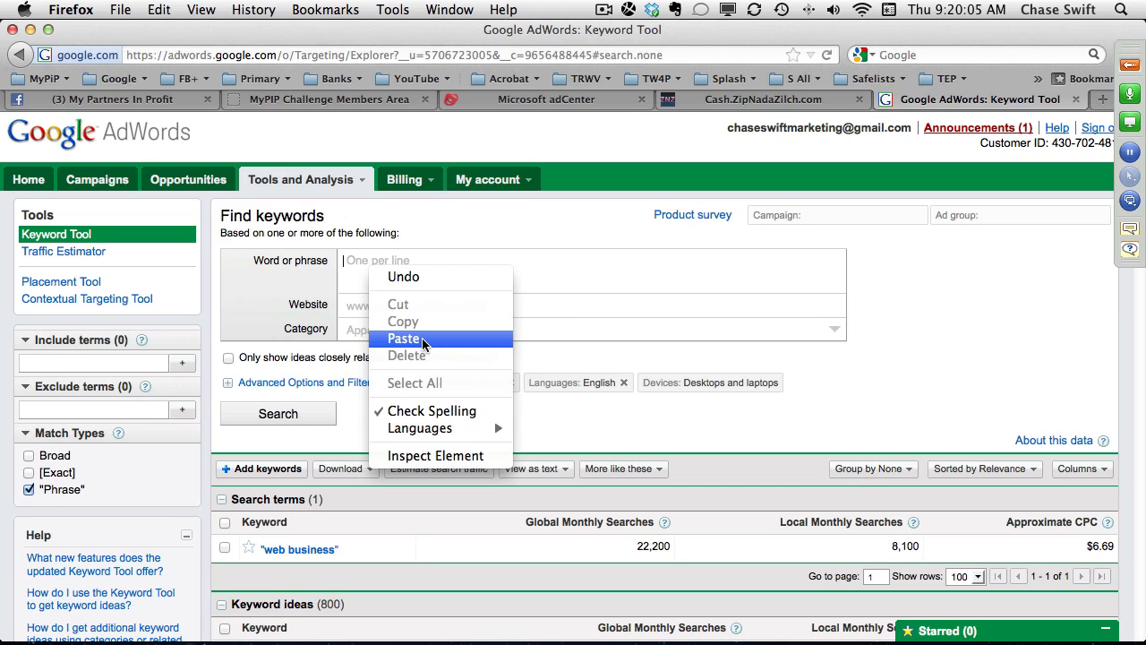
pyautogui.click(404, 339)
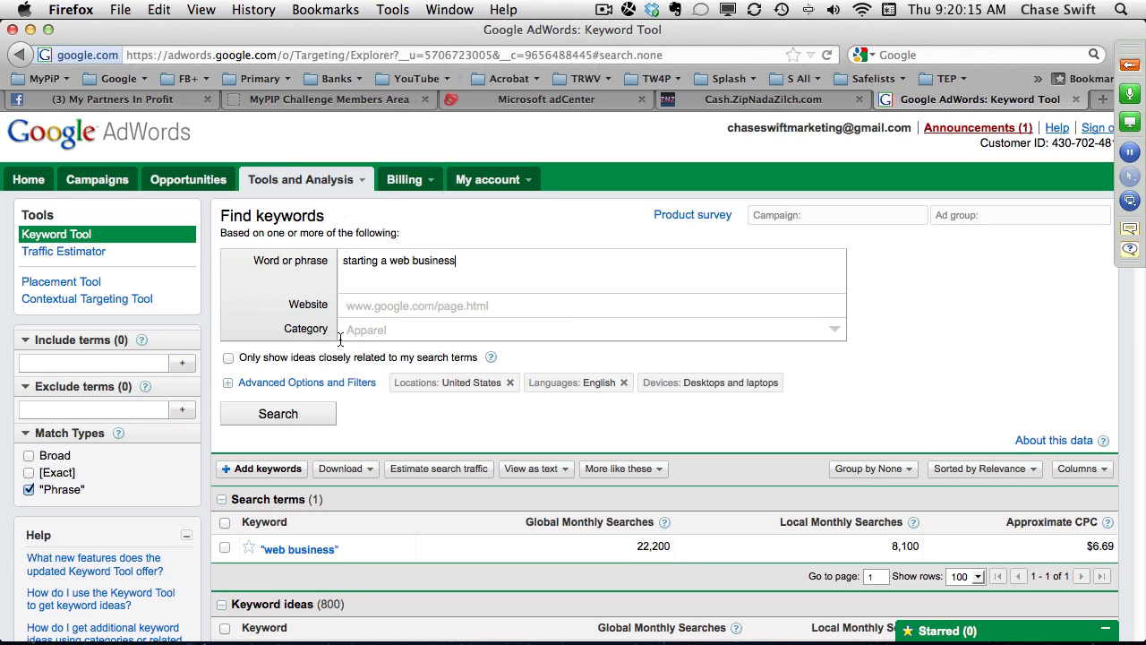
pyautogui.click(299, 410)
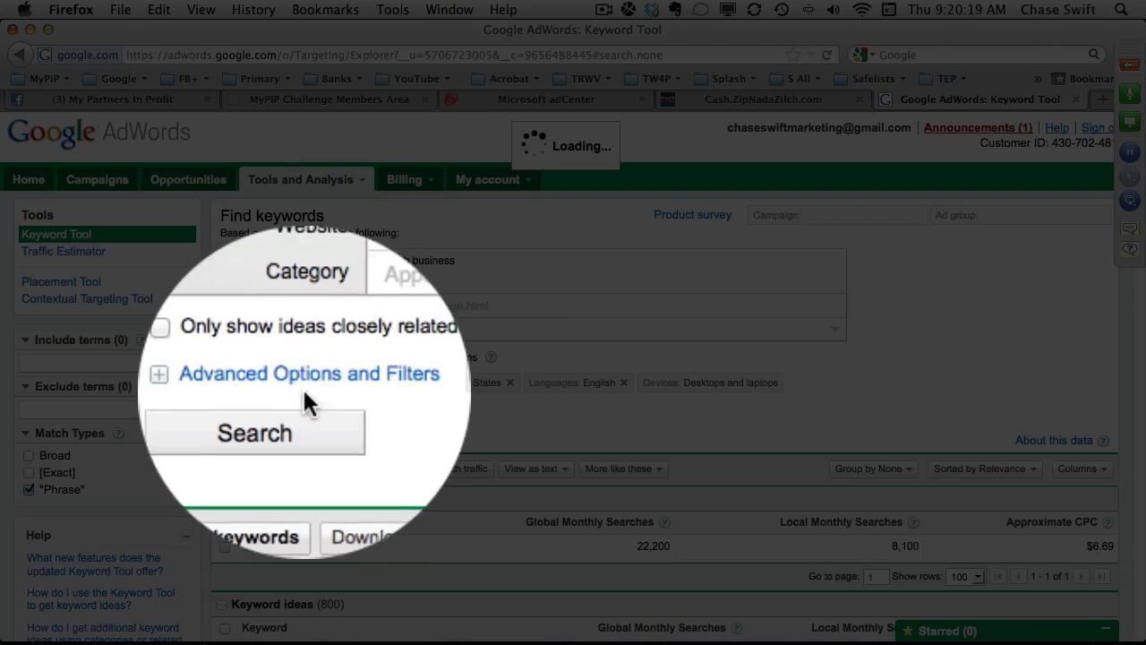
# Review the keyword ideas for "starting a web business", temporarily marking "starting a web business for dummies".
pyautogui.scroll(-5, 521, 363)
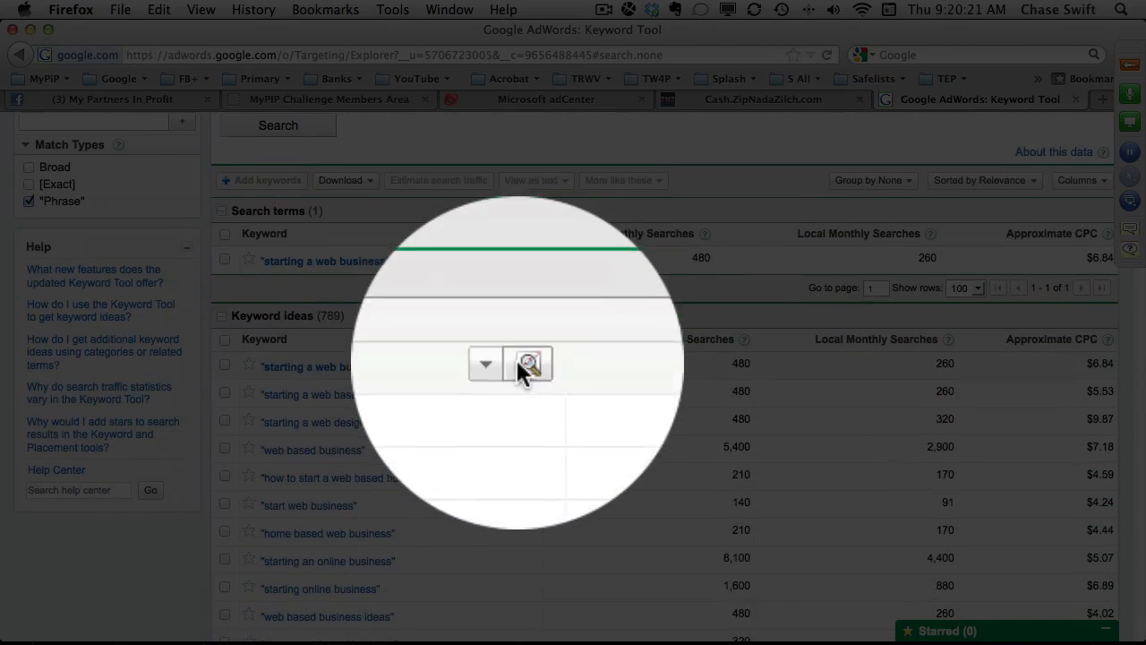
pyautogui.scroll(-5, 441, 354)
pyautogui.scroll(-6, 442, 363)
pyautogui.scroll(-2, 447, 362)
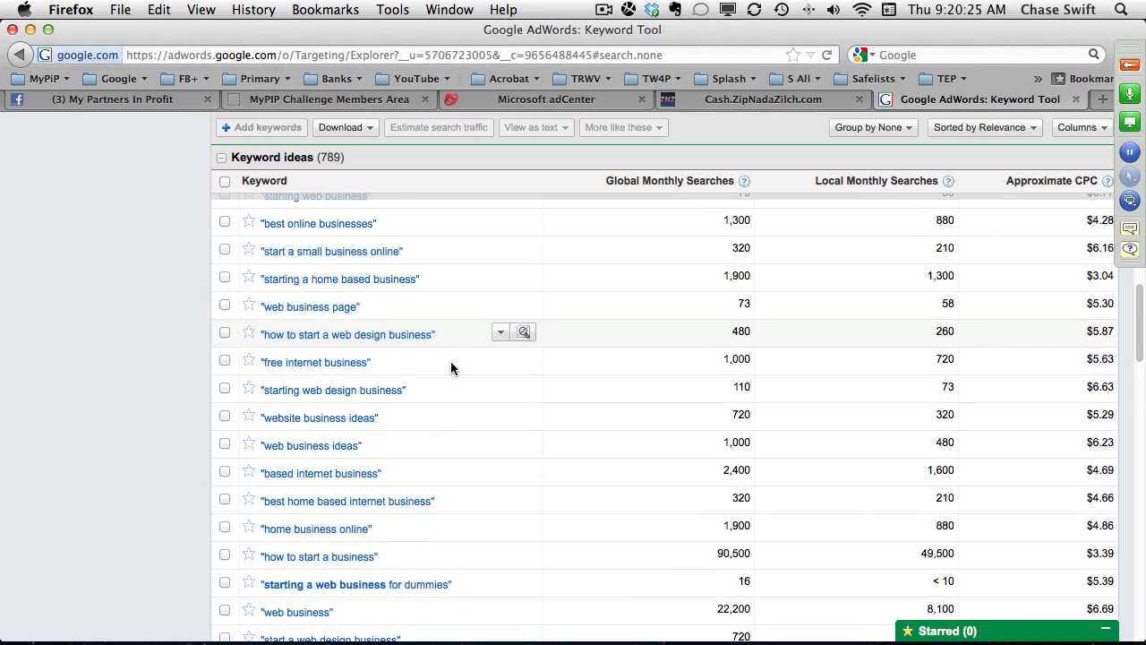
pyautogui.scroll(-3, 451, 367)
pyautogui.scroll(6, 451, 367)
pyautogui.scroll(-6, 452, 366)
pyautogui.click(225, 390)
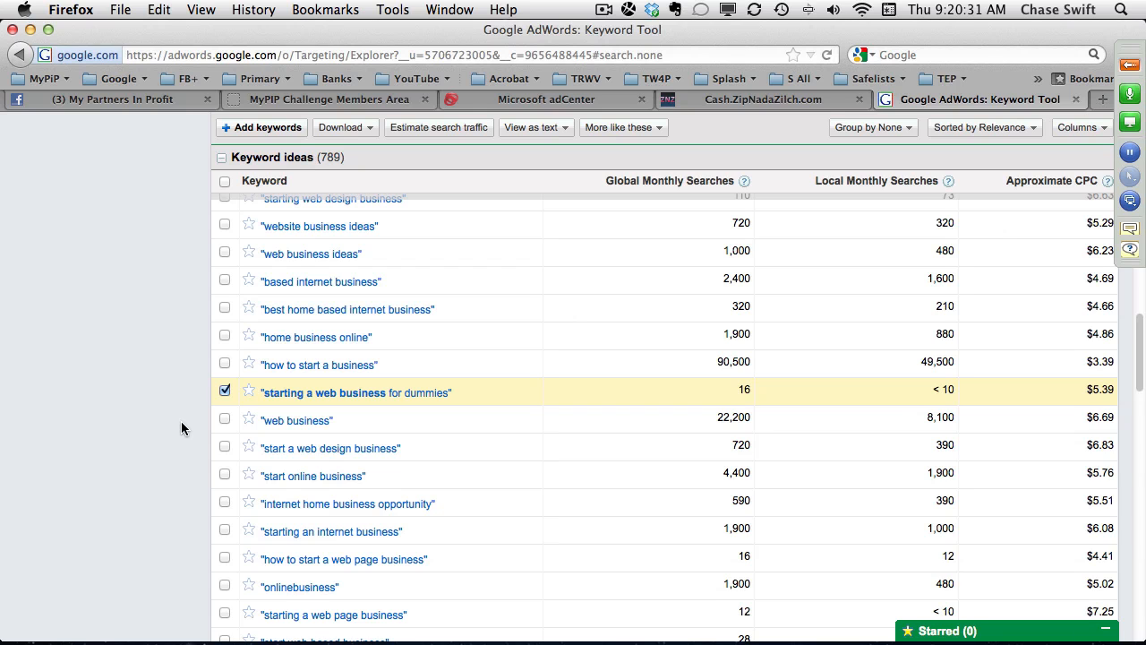
pyautogui.click(225, 390)
pyautogui.scroll(7, 324, 376)
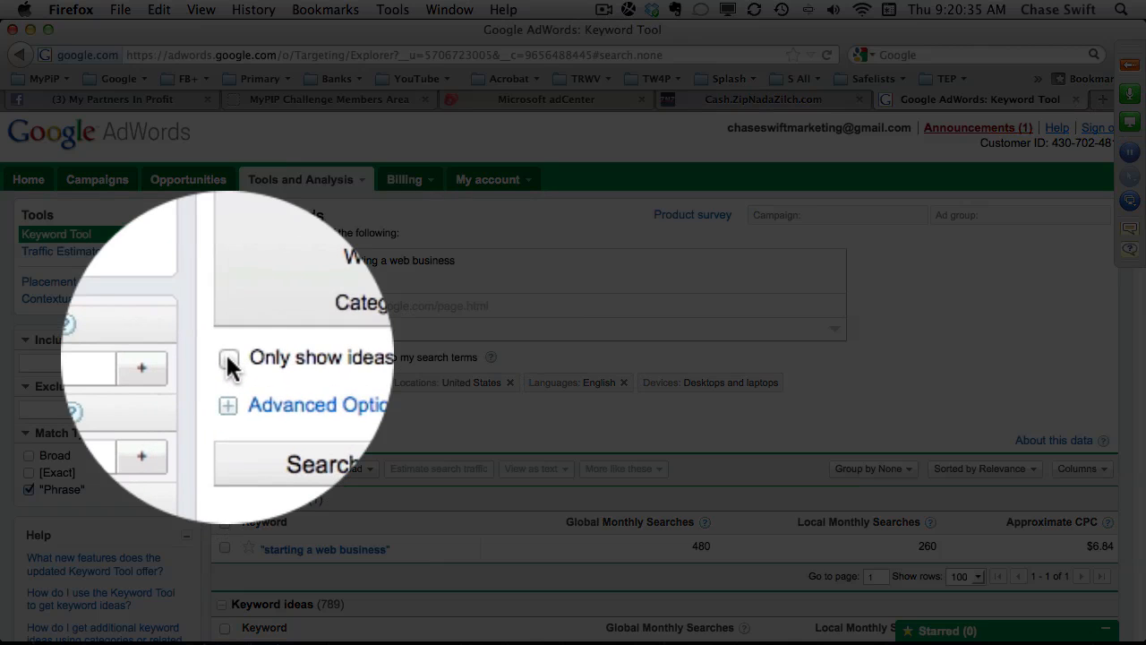
# Restrict the results to ideas closely related to the search terms and search again for "starting a web business".
pyautogui.click(228, 358)
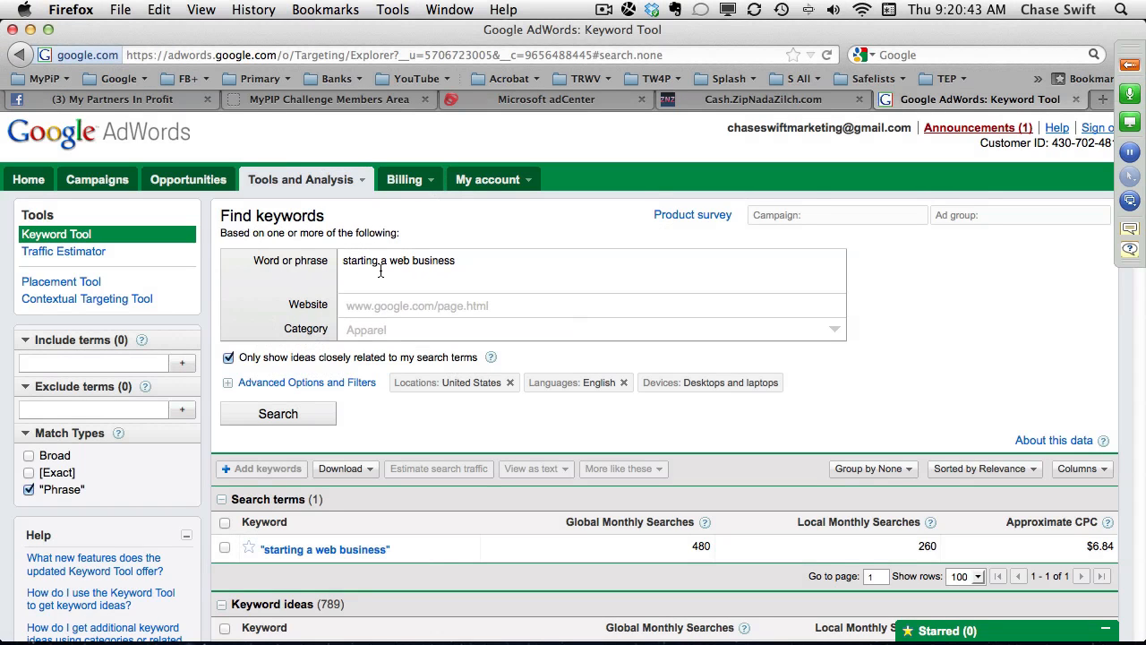
pyautogui.moveTo(340, 262); pyautogui.dragTo(467, 256)
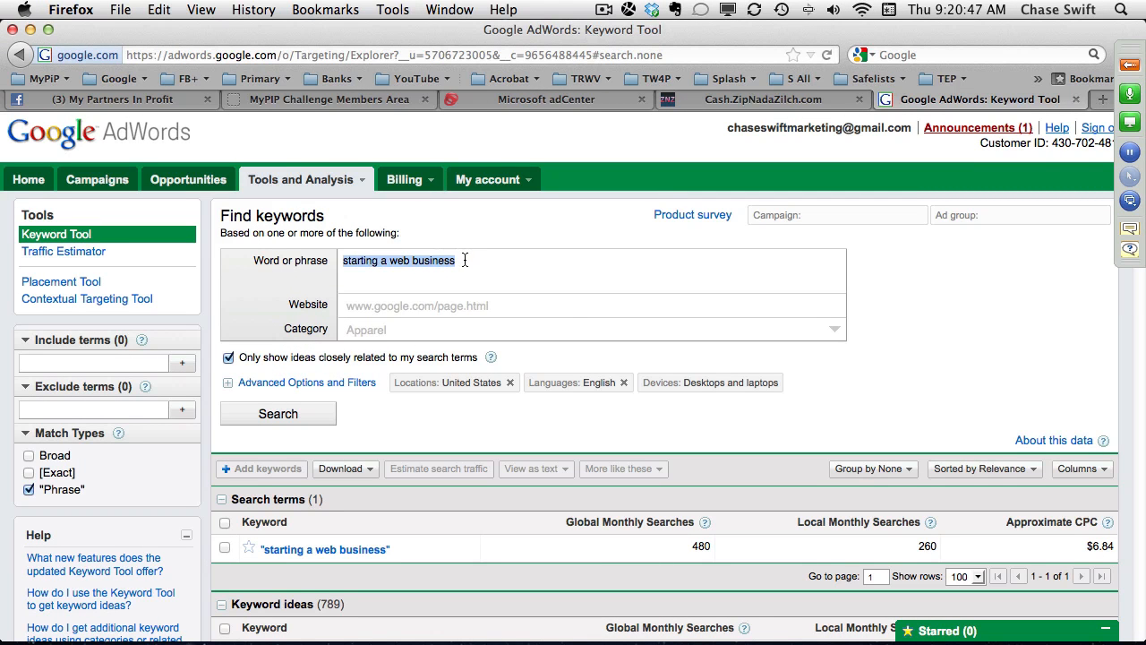
pyautogui.click(464, 260)
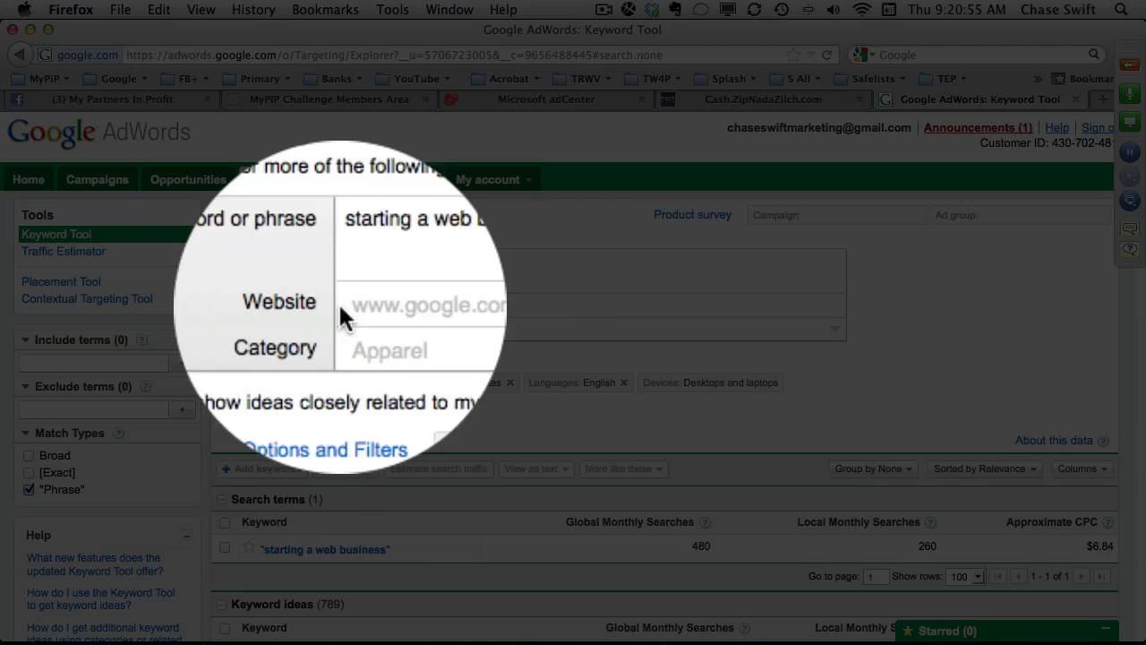
pyautogui.moveTo(461, 260); pyautogui.dragTo(331, 258)
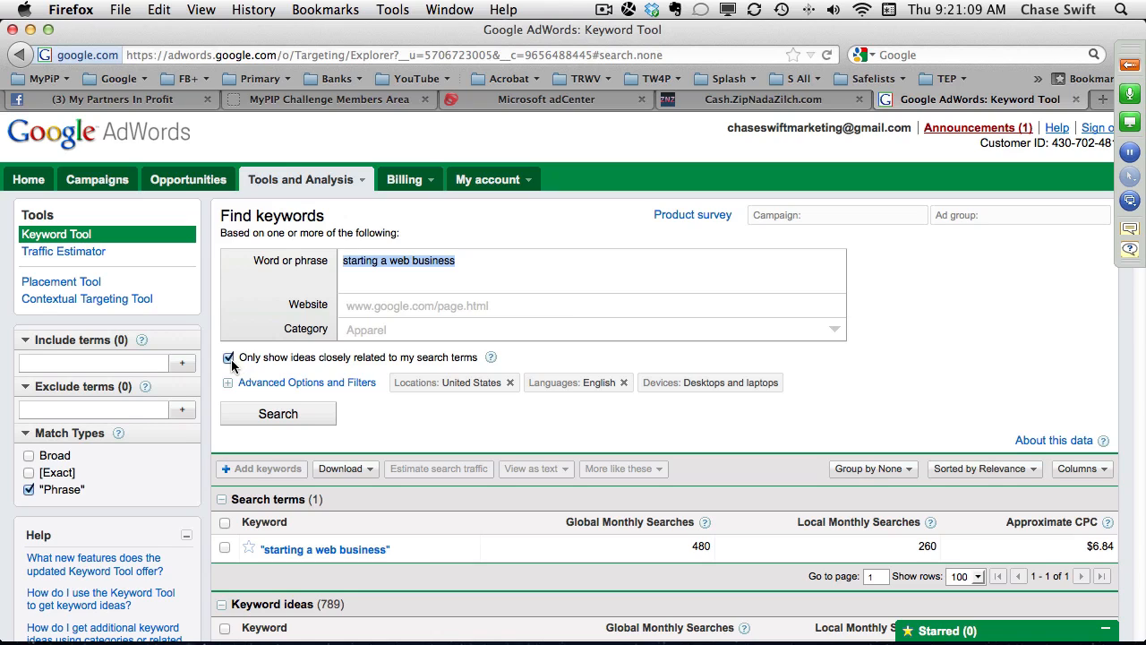
pyautogui.click(299, 414)
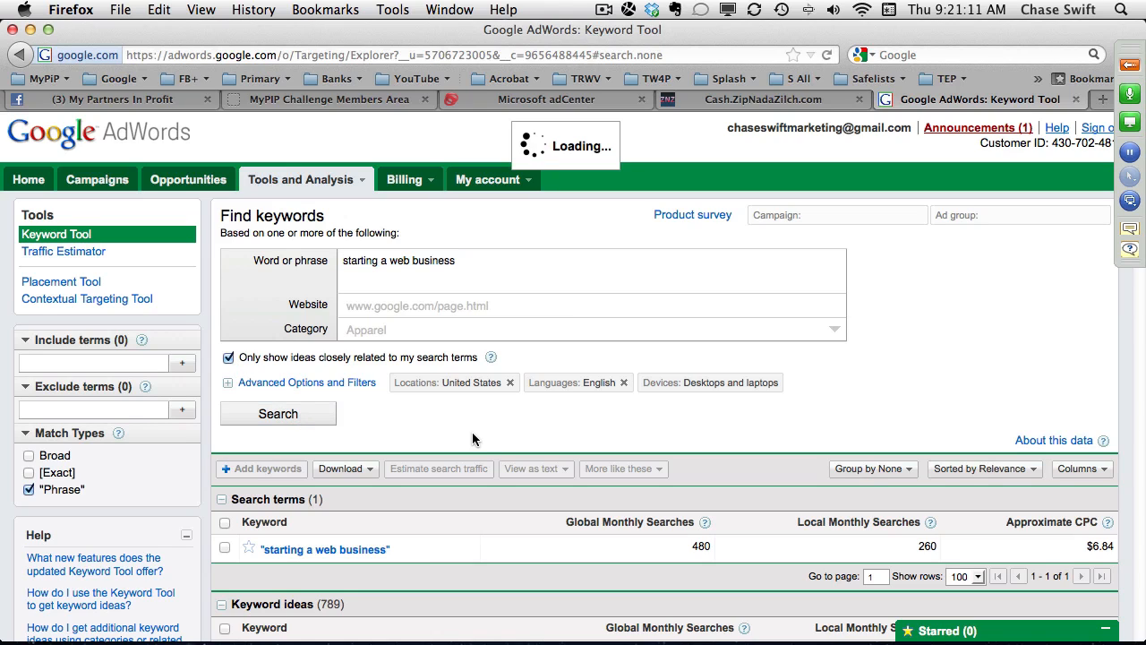
# Select all the closely related keyword ideas in the list, including "starting a web business for dummies".
pyautogui.scroll(-5, 485, 432)
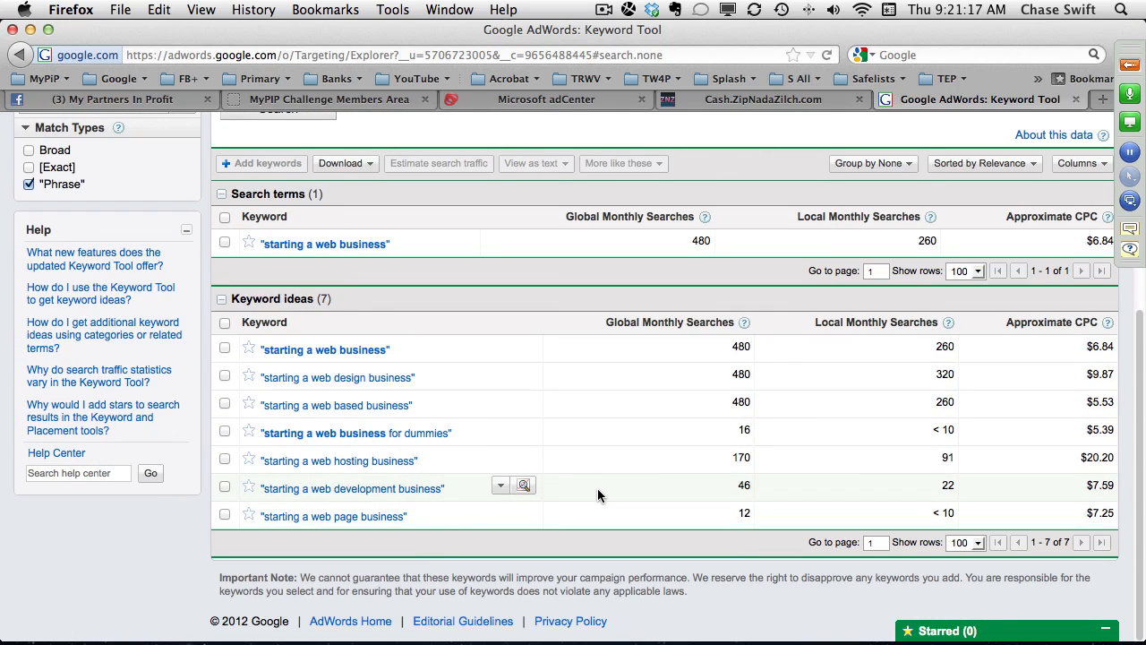
pyautogui.click(225, 430)
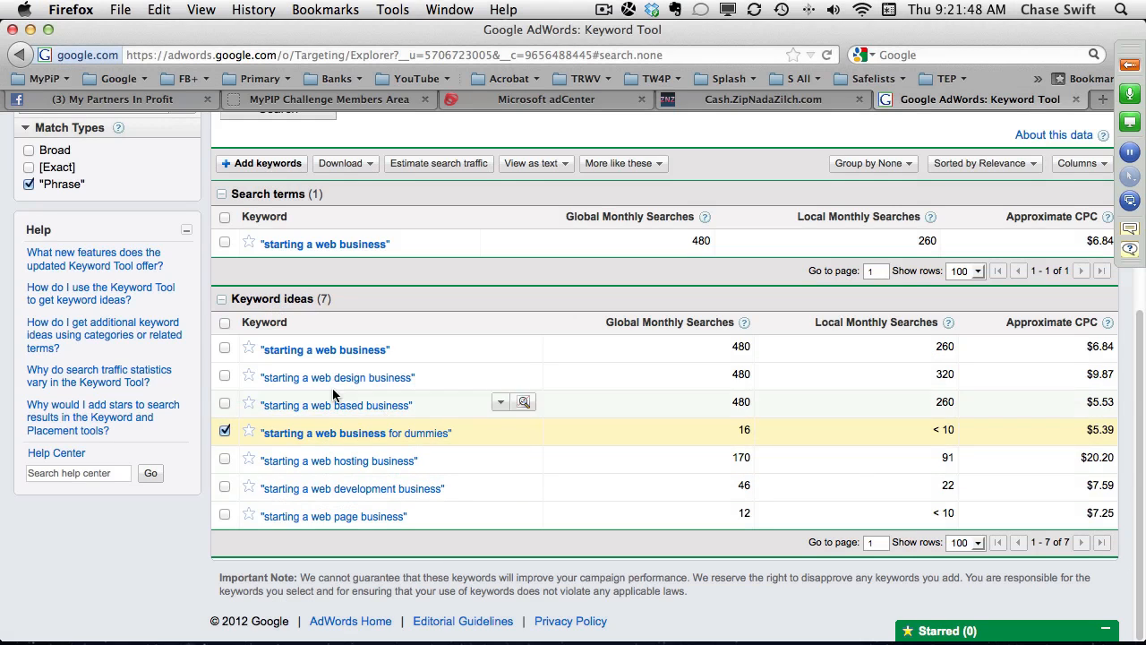
pyautogui.click(225, 322)
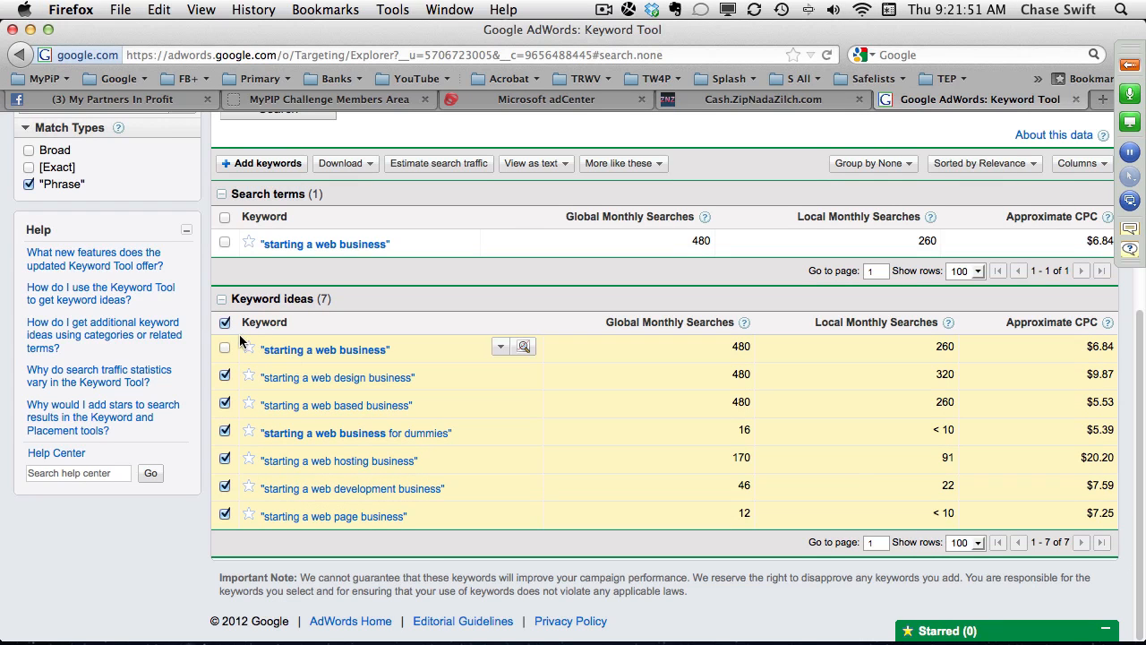
pyautogui.click(225, 349)
# Switch to the TextEdit ad draft and paste "starting a web business" both above and directly below the 25-character ruler line.
pyautogui.press('super+Tab')
pyautogui.press('super+Tab')
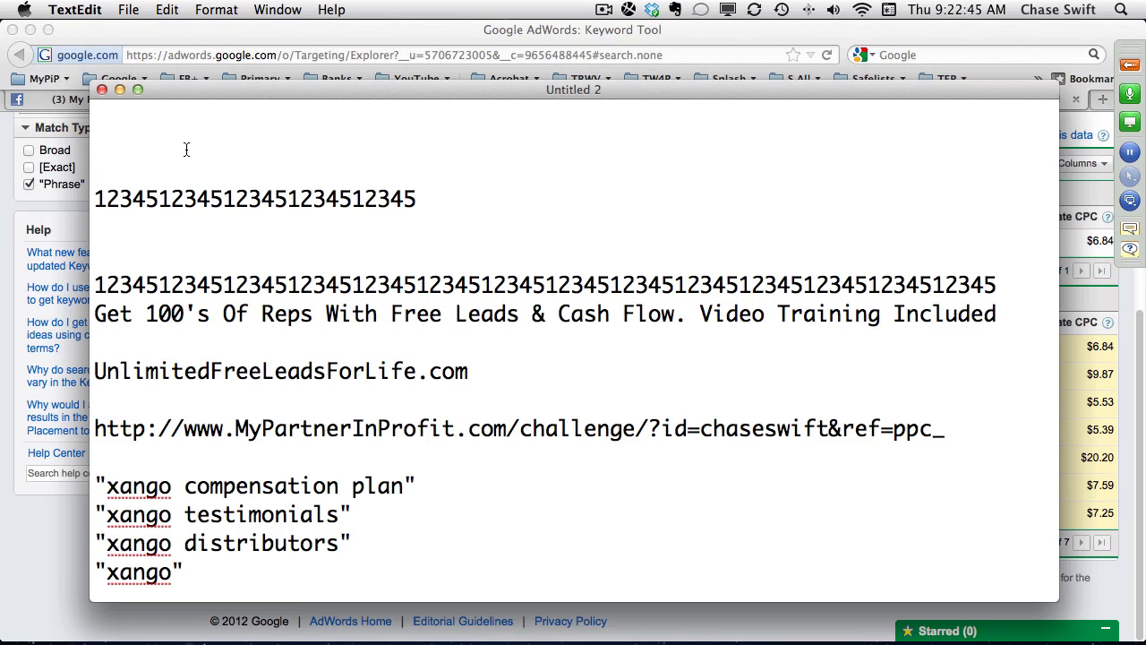
pyautogui.click(166, 138)
pyautogui.press('super+v')
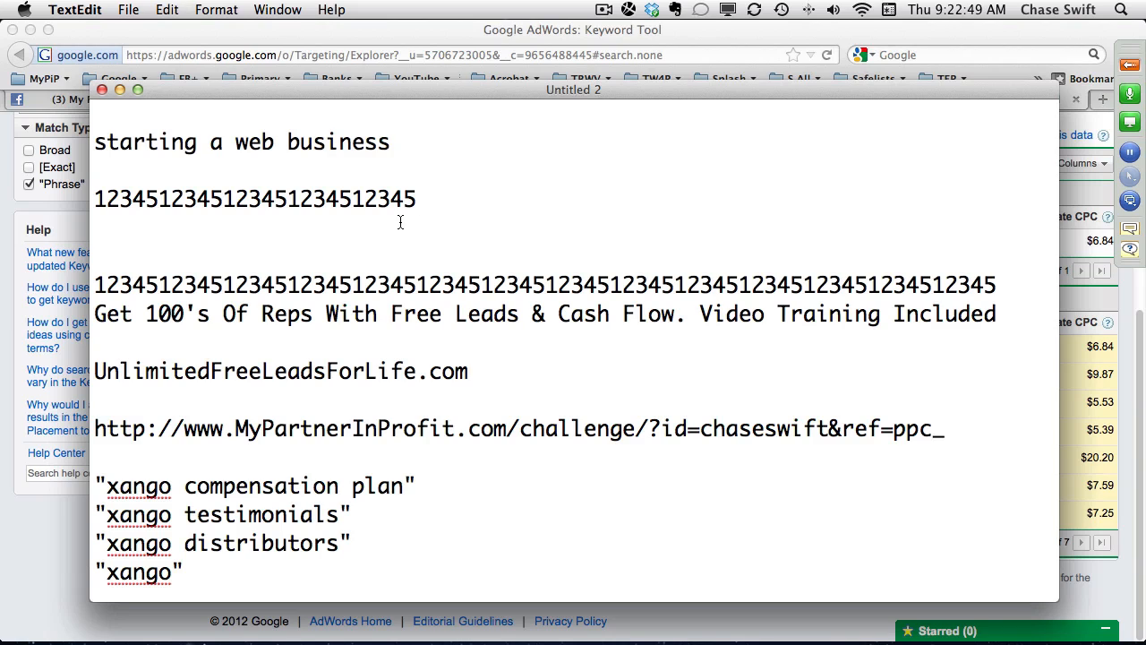
pyautogui.doubleClick(363, 198)
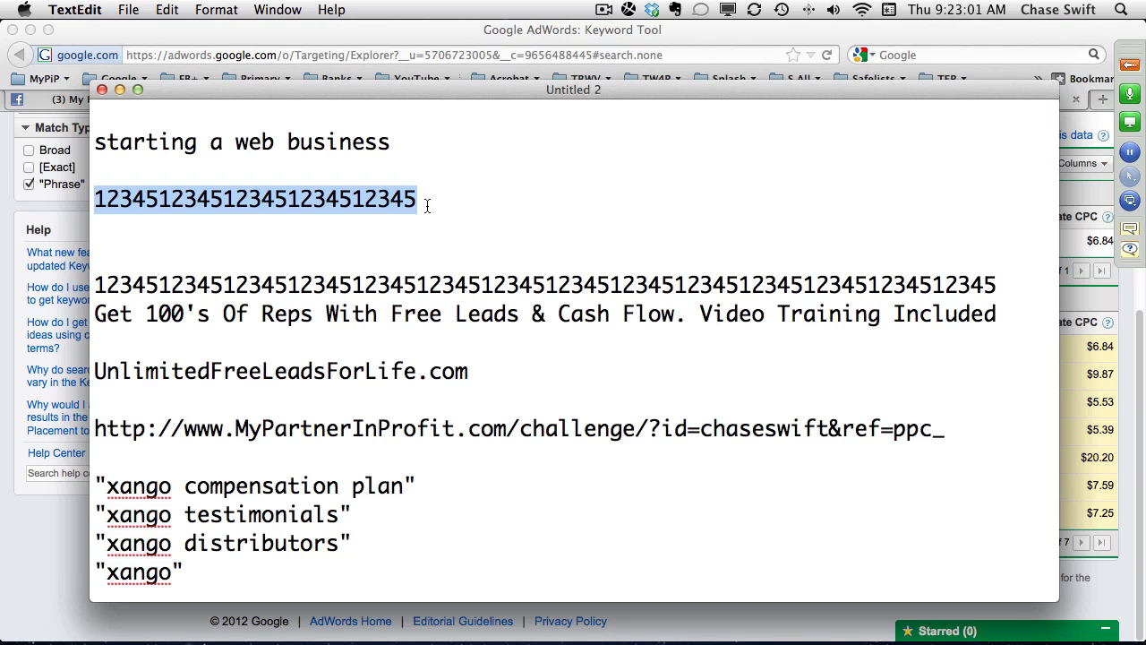
pyautogui.click(293, 227)
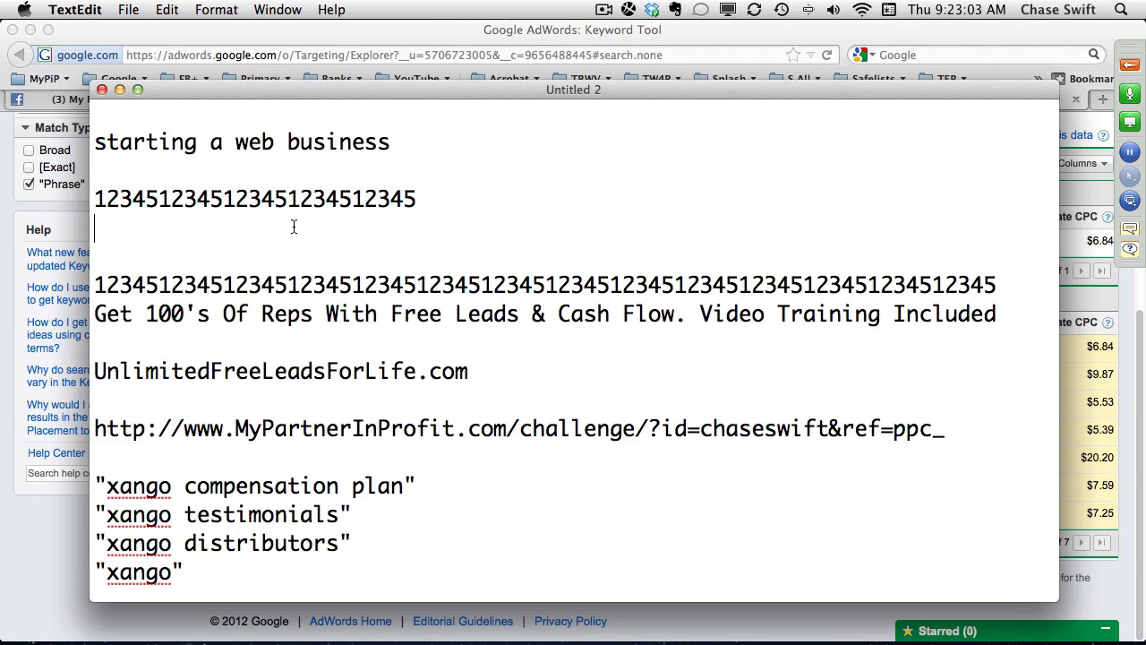
pyautogui.press('super+v')
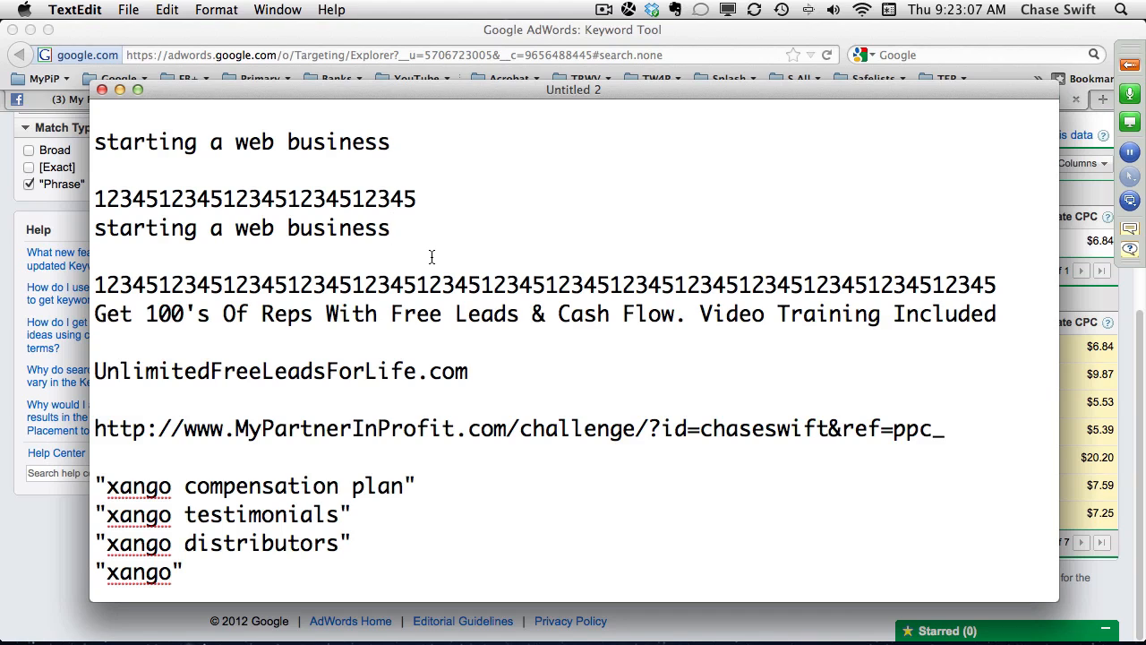
# Capitalize each word of the headline below the short ruler line so it reads "Starting A Web Business".
pyautogui.moveTo(94, 228); pyautogui.dragTo(100, 227)
pyautogui.write('S')
pyautogui.click(211, 231)
pyautogui.doubleClick(210, 231)
pyautogui.click(210, 231)
pyautogui.write('A')
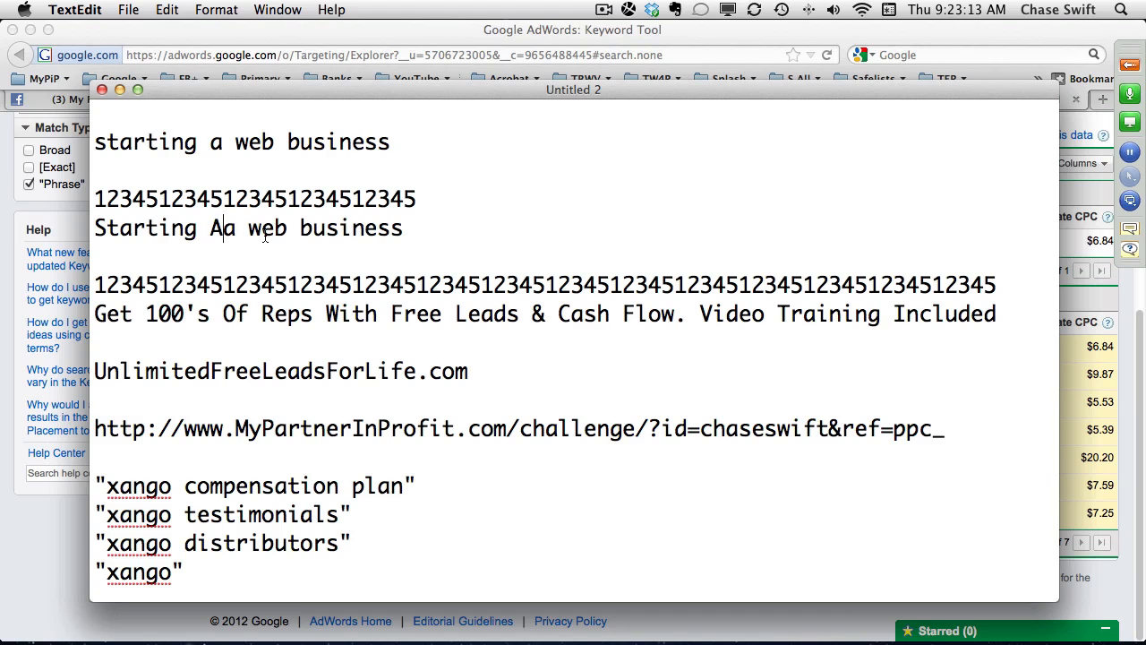
pyautogui.hotkey('shift', 'Right')
pyautogui.press('BackSpace')
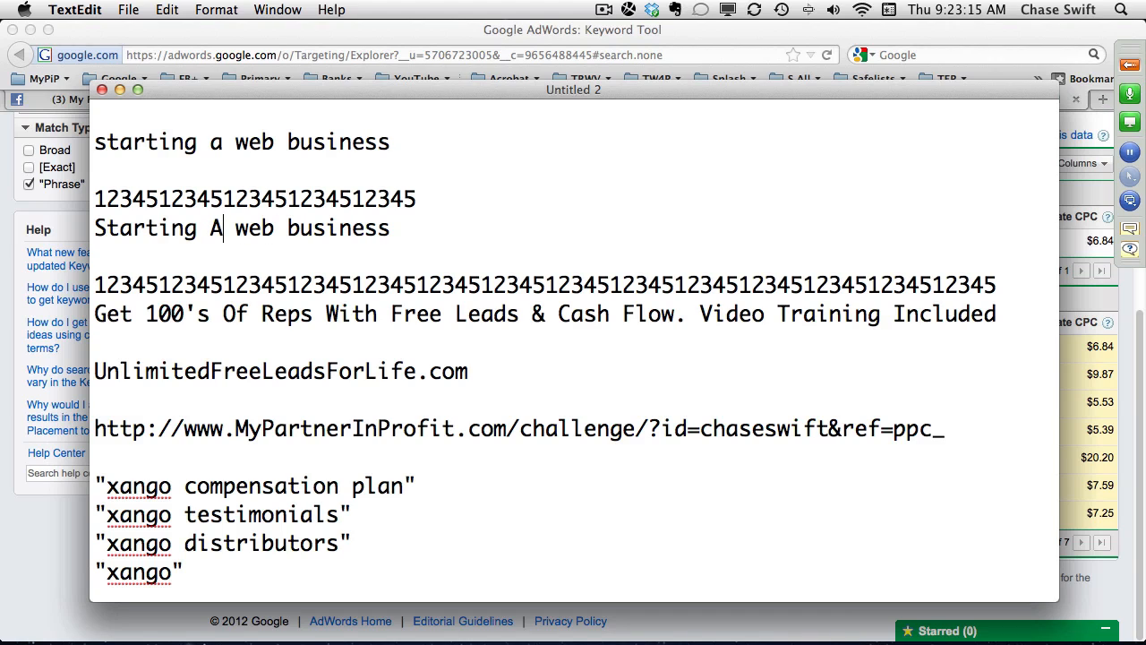
pyautogui.moveTo(236, 231); pyautogui.dragTo(301, 229)
pyautogui.write('Web B')
# Examine the ad headline and each part of the description line below the long ruler, comparing how well they match.
pyautogui.moveTo(390, 228); pyautogui.dragTo(83, 224)
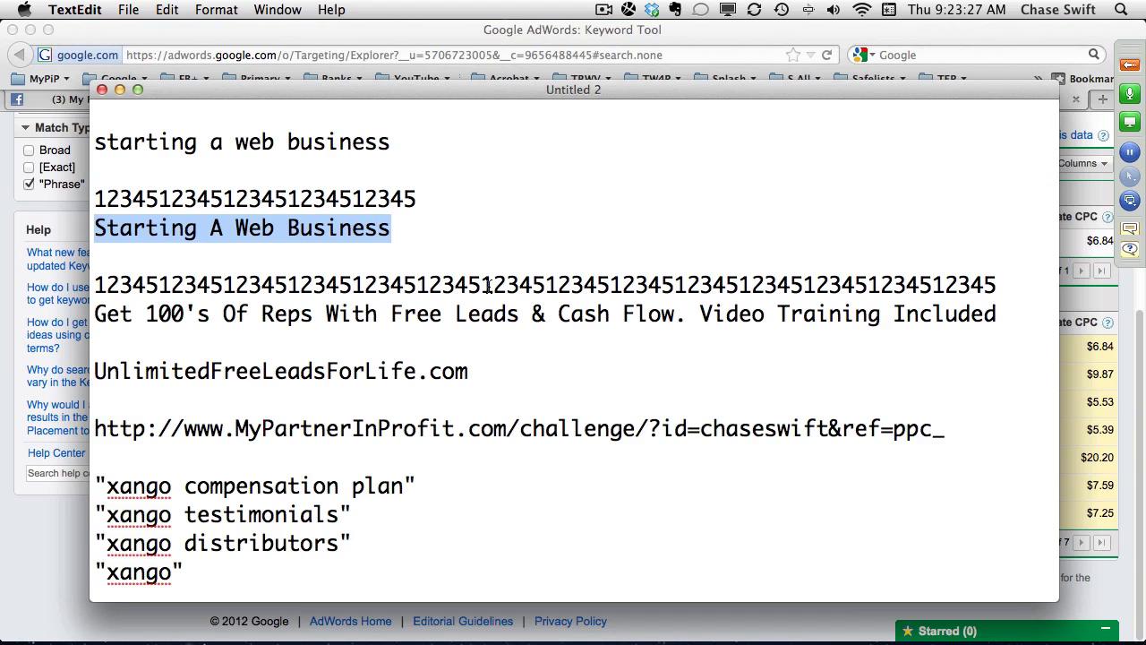
pyautogui.moveTo(97, 315); pyautogui.dragTo(1001, 315)
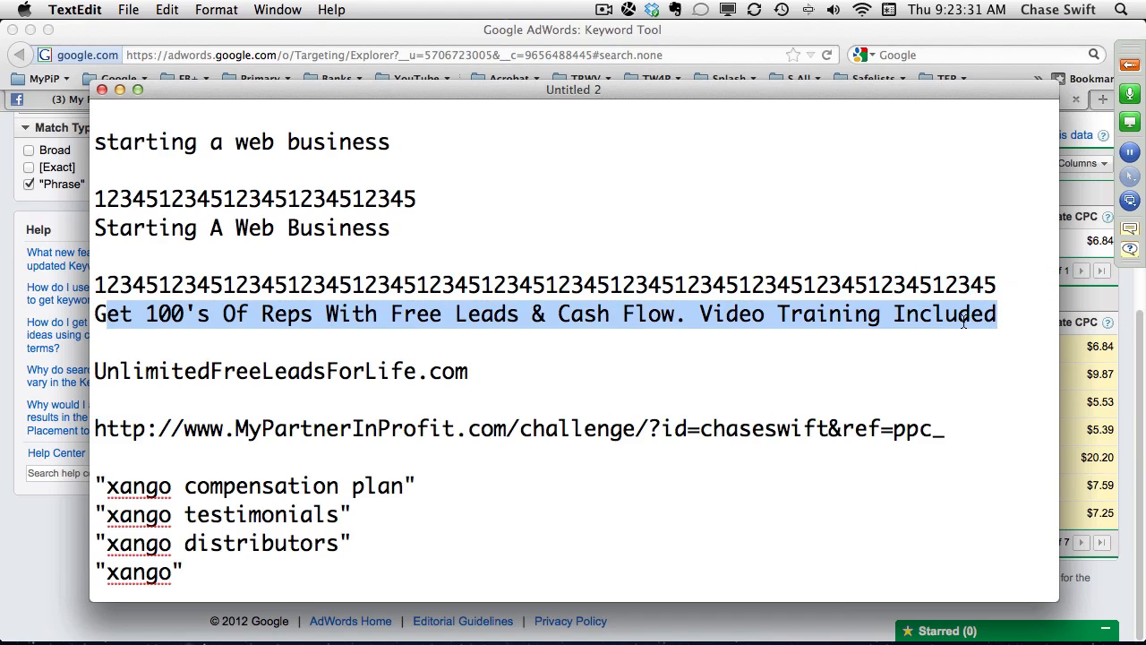
pyautogui.click(915, 315)
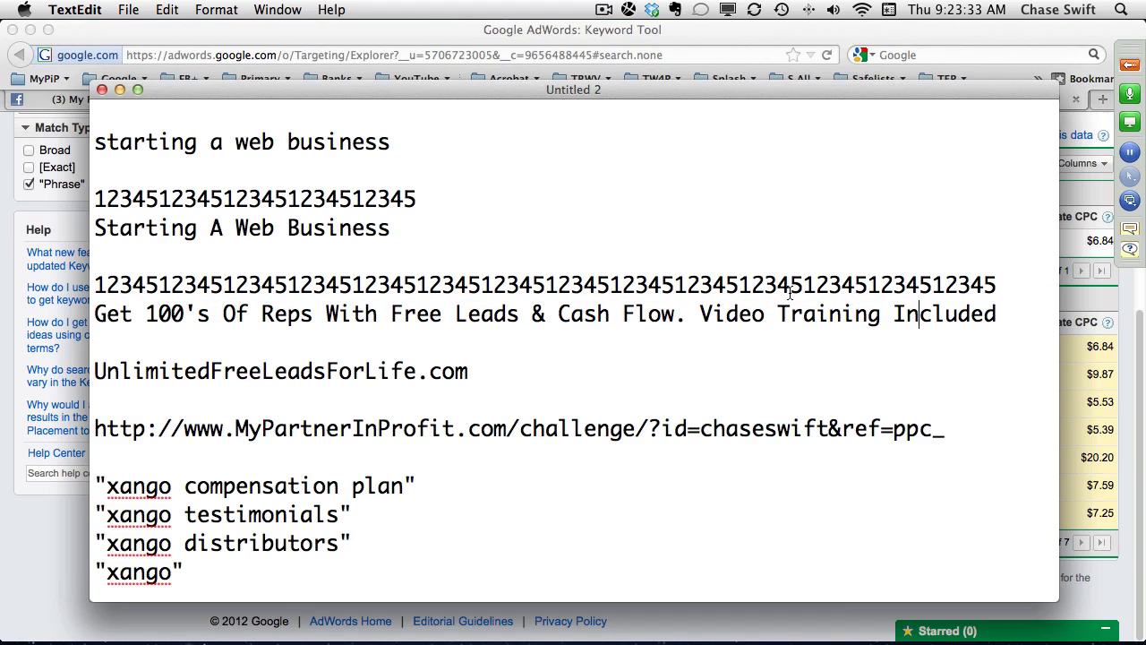
pyautogui.moveTo(391, 315); pyautogui.dragTo(665, 324)
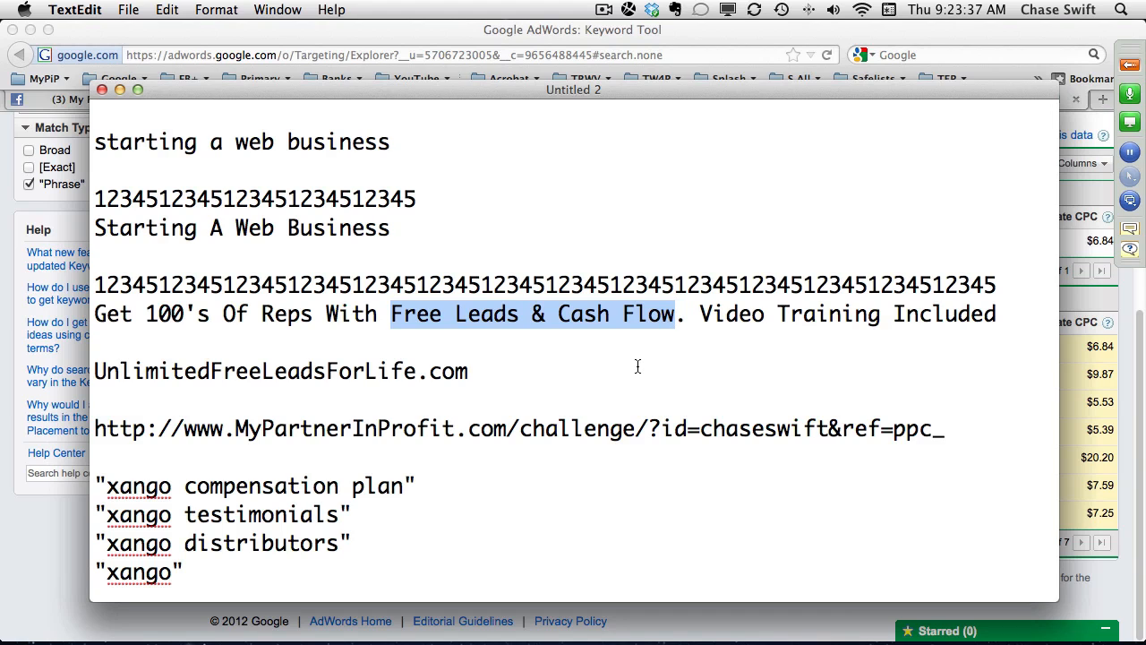
pyautogui.moveTo(695, 315); pyautogui.dragTo(995, 317)
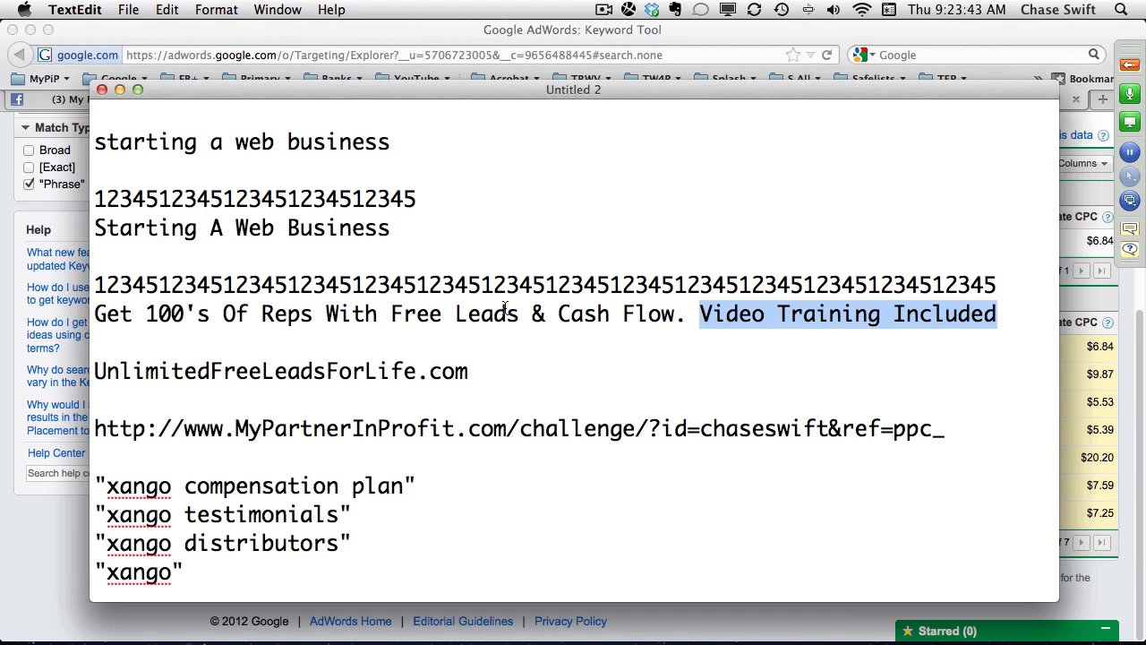
pyautogui.moveTo(93, 313); pyautogui.dragTo(311, 306)
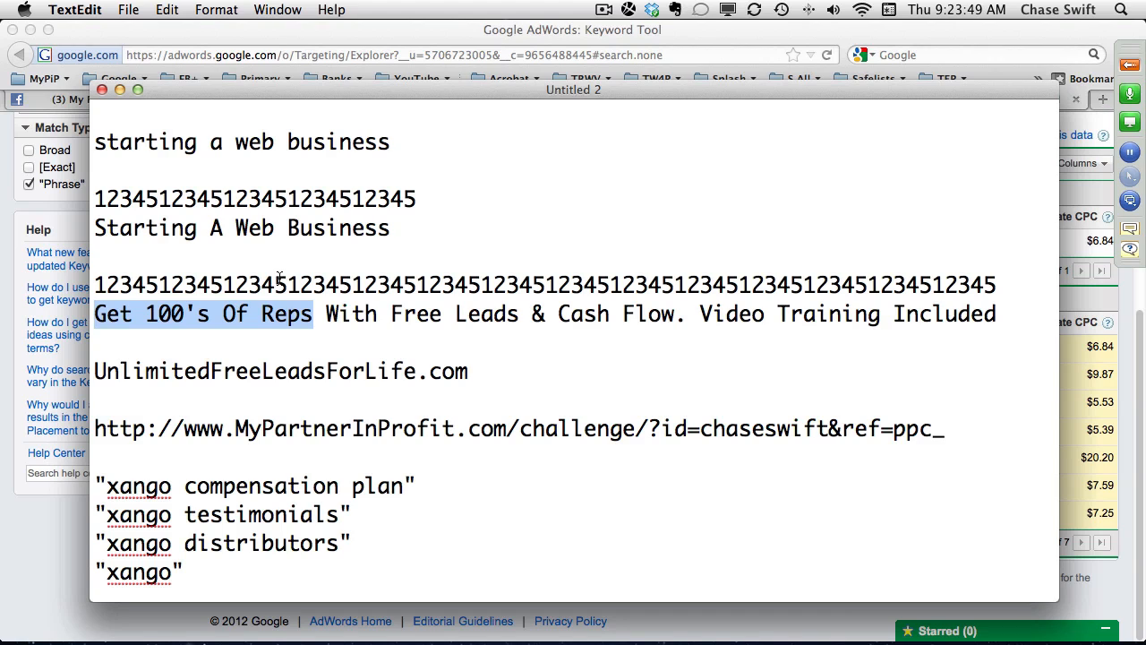
pyautogui.moveTo(394, 227); pyautogui.dragTo(79, 217)
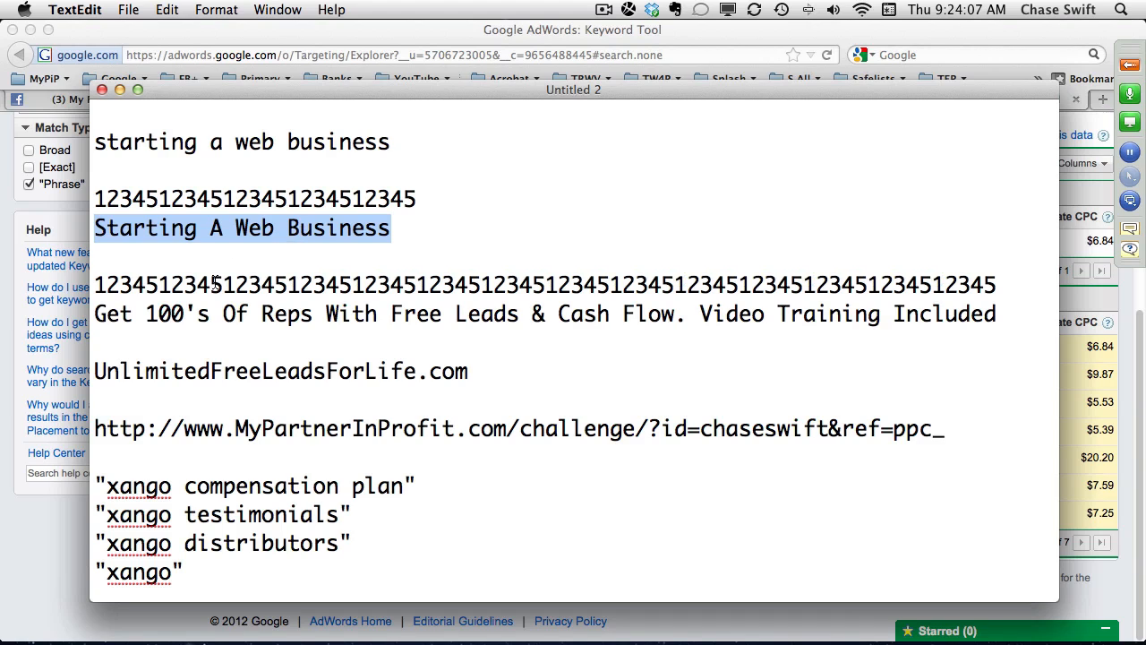
# Replace "Get 100's Of Reps With" at the start of the description line with "Starting Web Business?".
pyautogui.click(154, 310)
pyautogui.moveTo(95, 314); pyautogui.dragTo(389, 320)
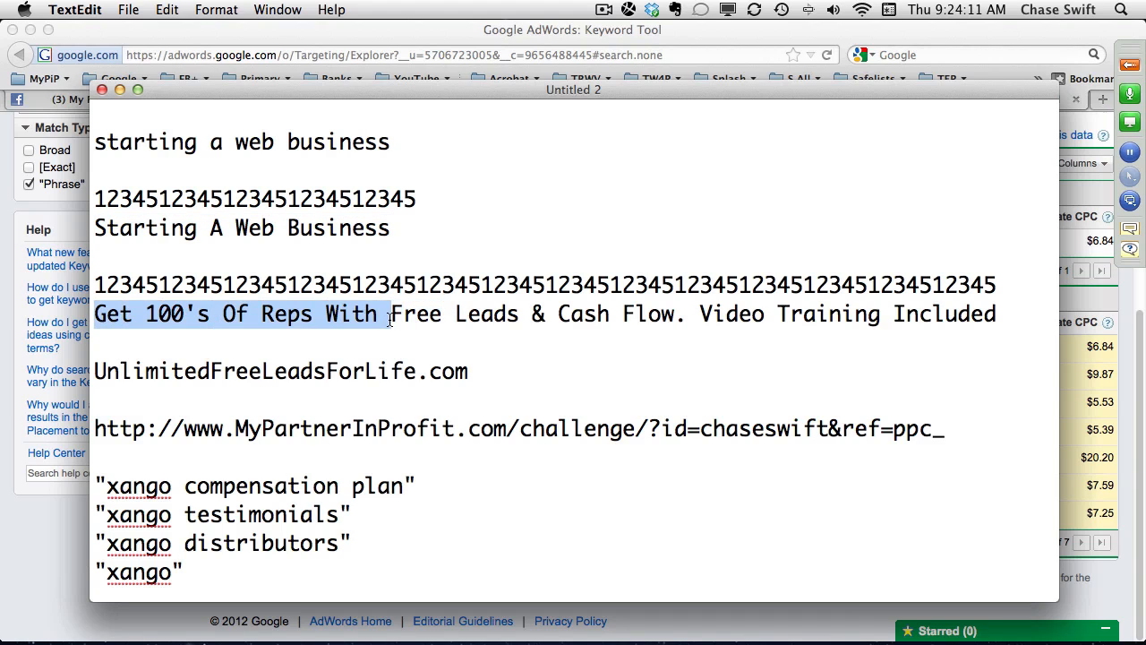
pyautogui.press('BackSpace')
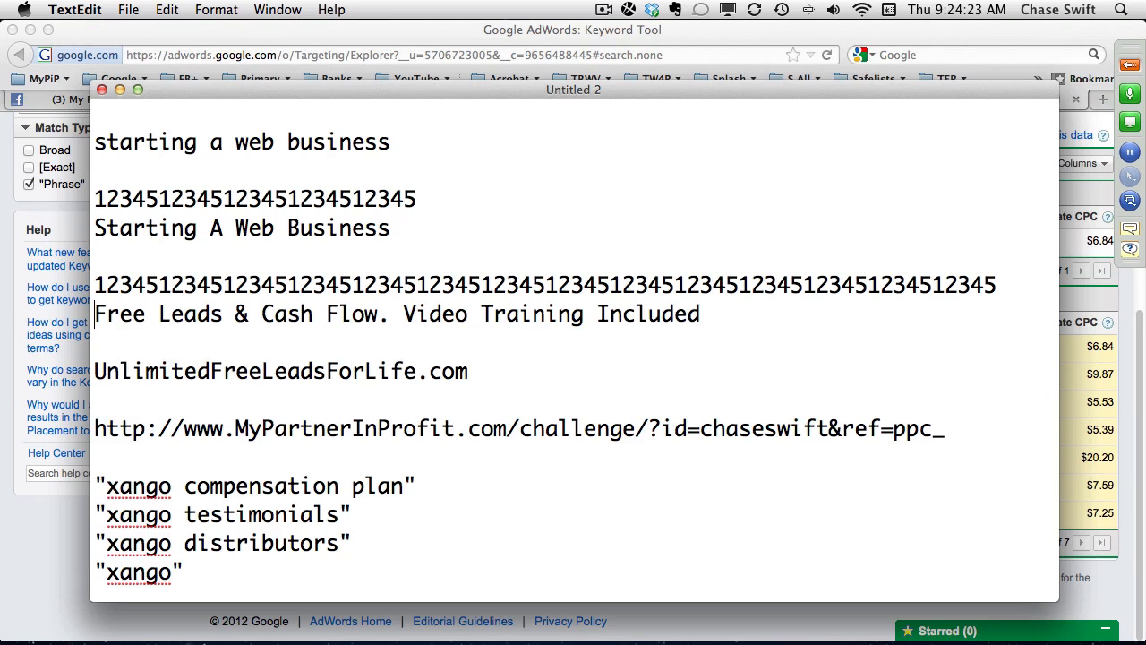
pyautogui.write('Starting')
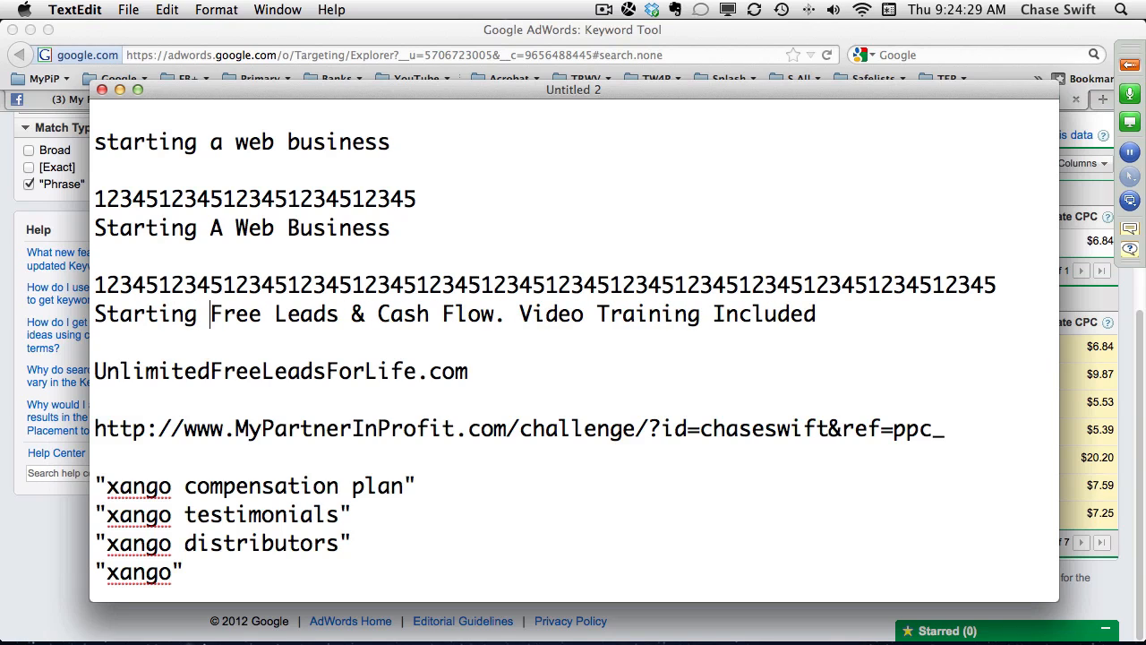
pyautogui.write(' Web ')
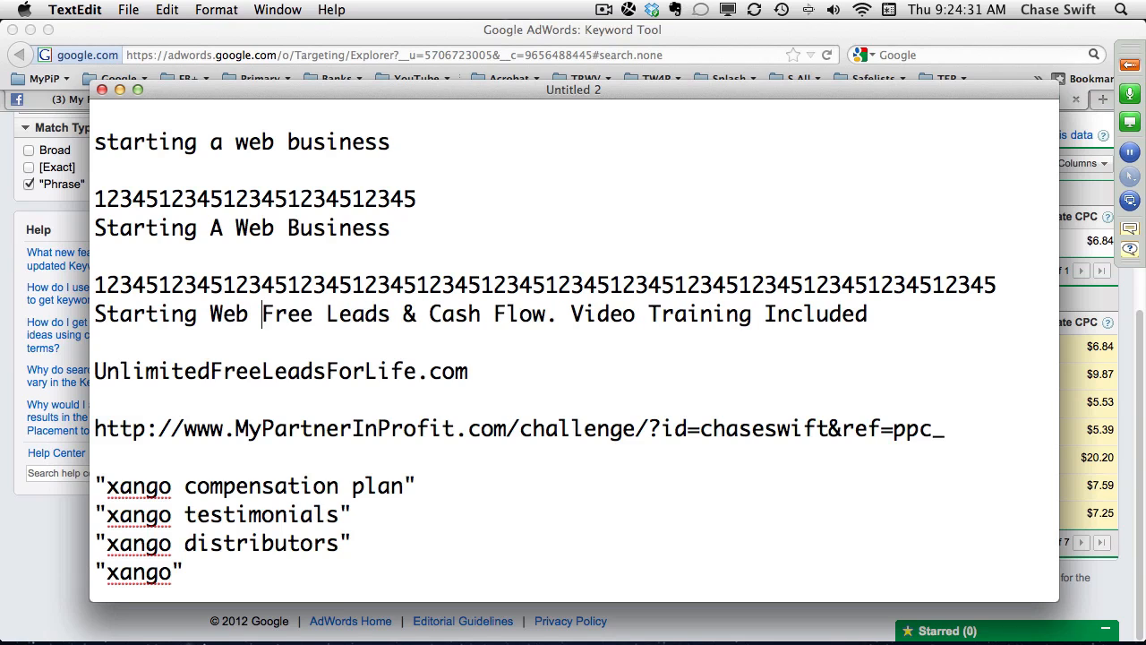
pyautogui.write('Business')
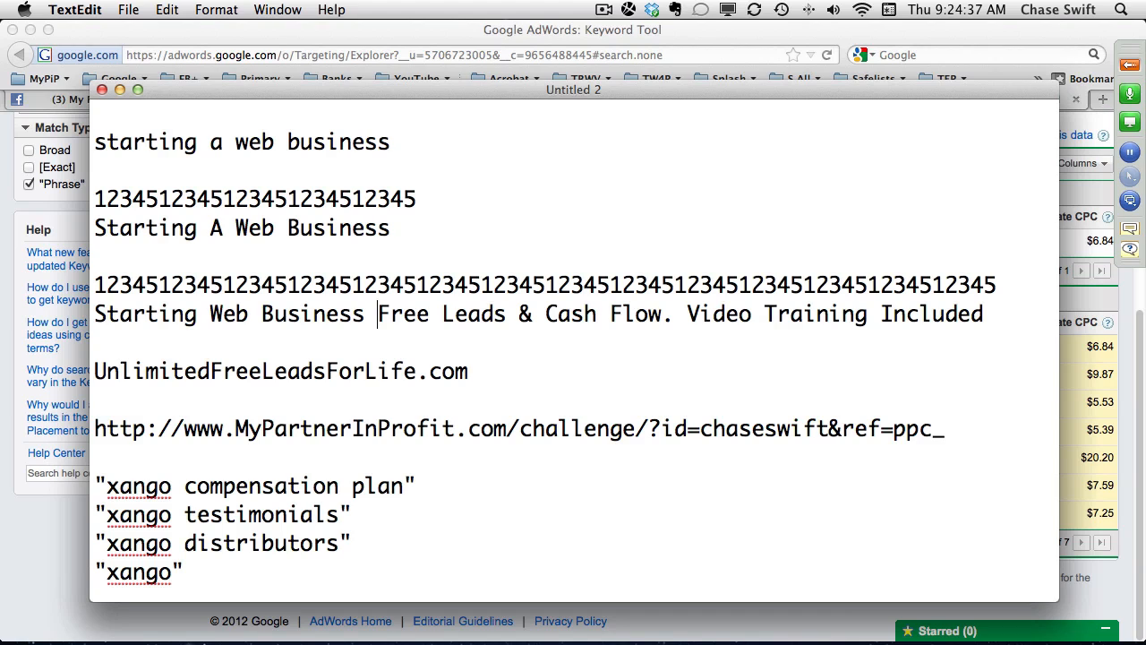
pyautogui.press('BackSpace')
pyautogui.write('?')
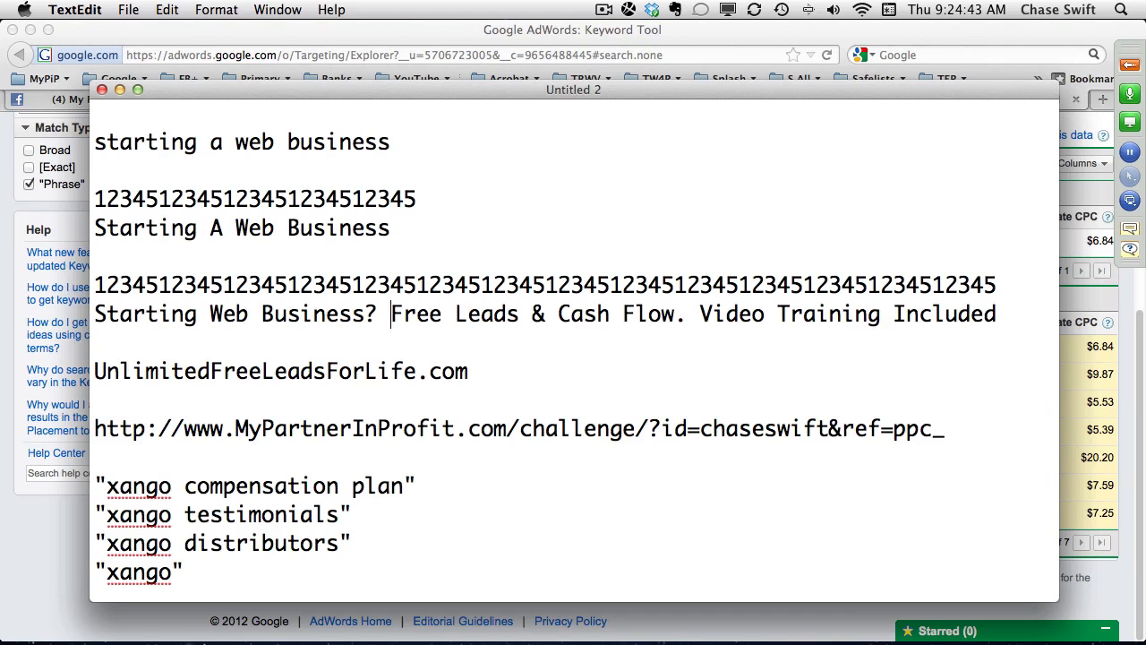
# Examine the remaining description phrases and compare the headline and description lengths with their character rulers.
pyautogui.moveTo(392, 314); pyautogui.dragTo(673, 314)
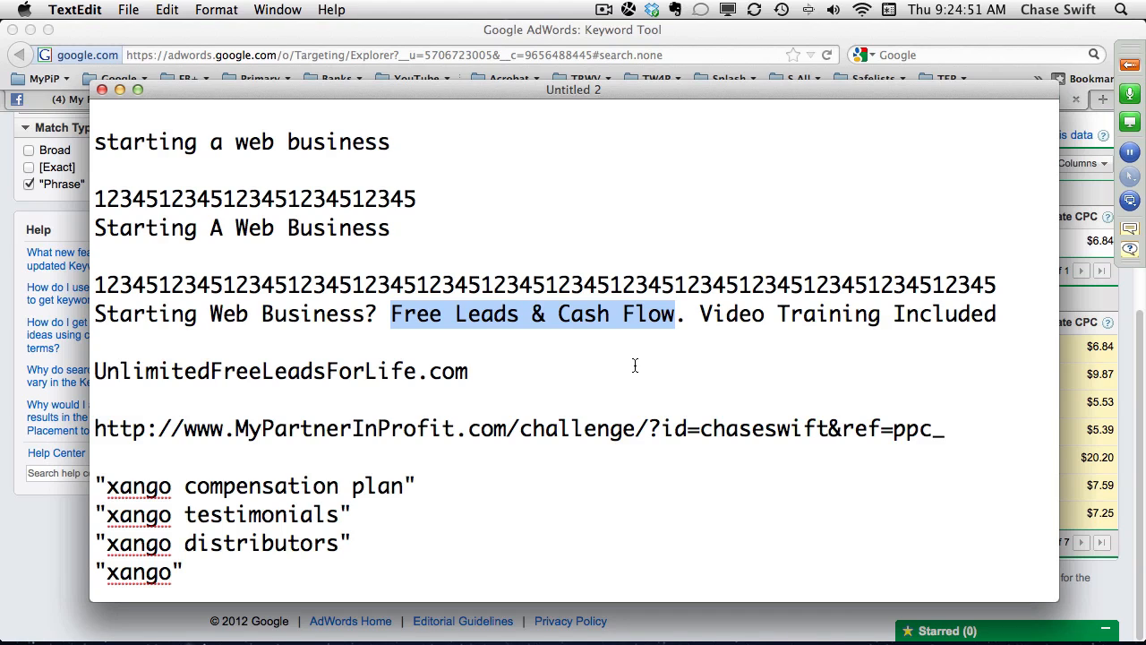
pyautogui.moveTo(999, 314); pyautogui.dragTo(698, 308)
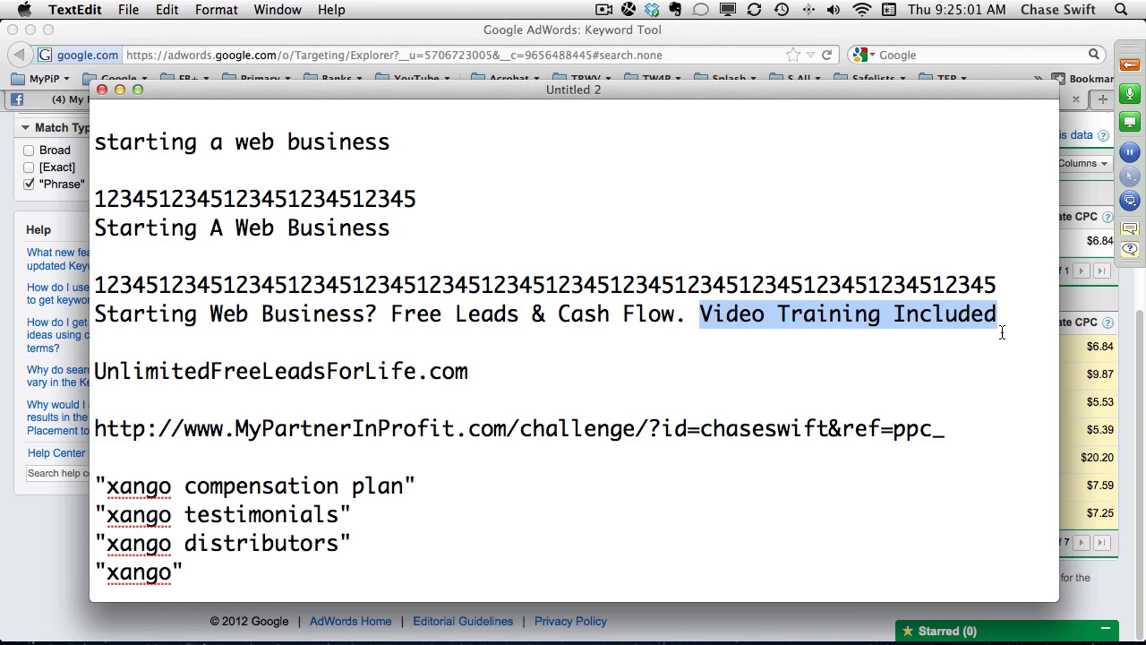
pyautogui.moveTo(1005, 314); pyautogui.dragTo(93, 199)
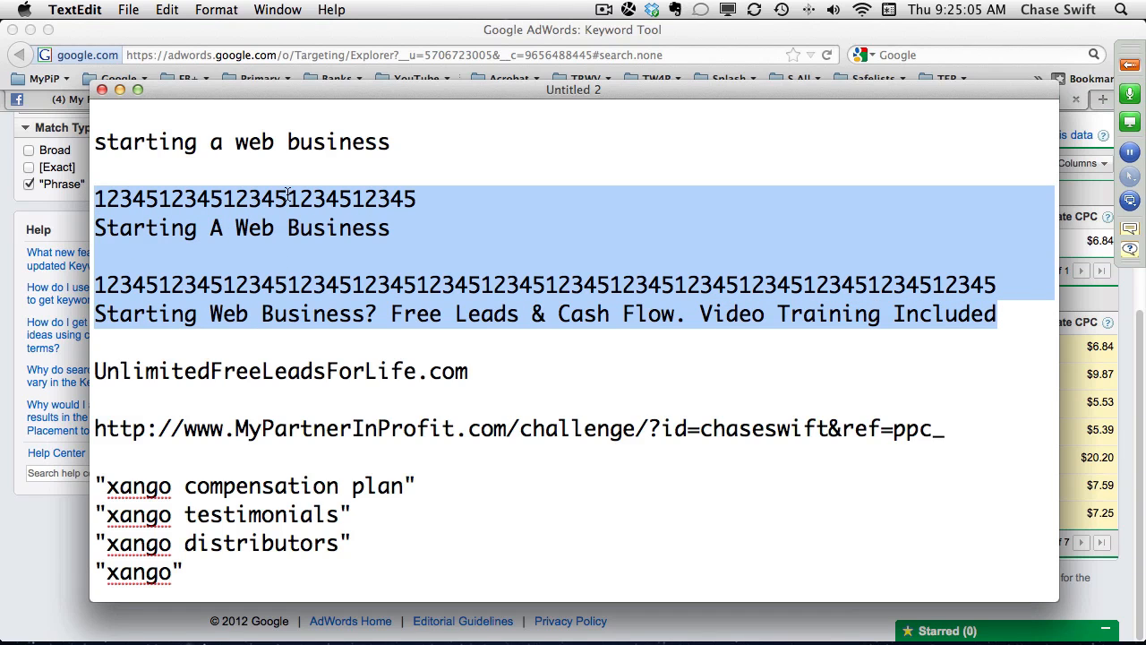
pyautogui.doubleClick(352, 287)
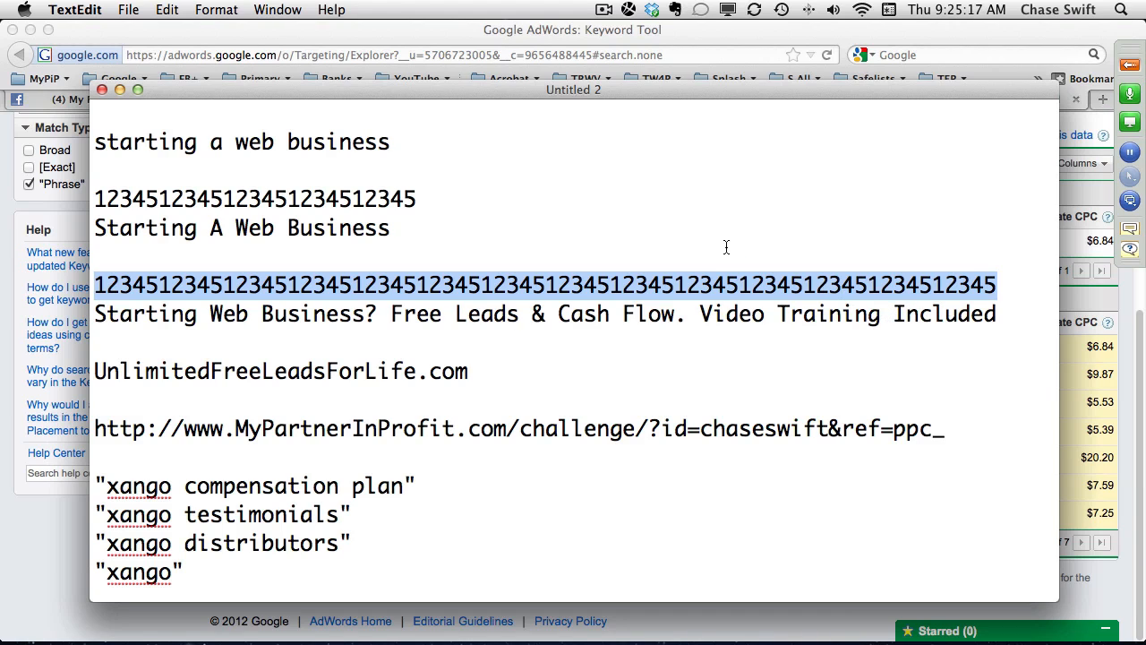
pyautogui.click(391, 227)
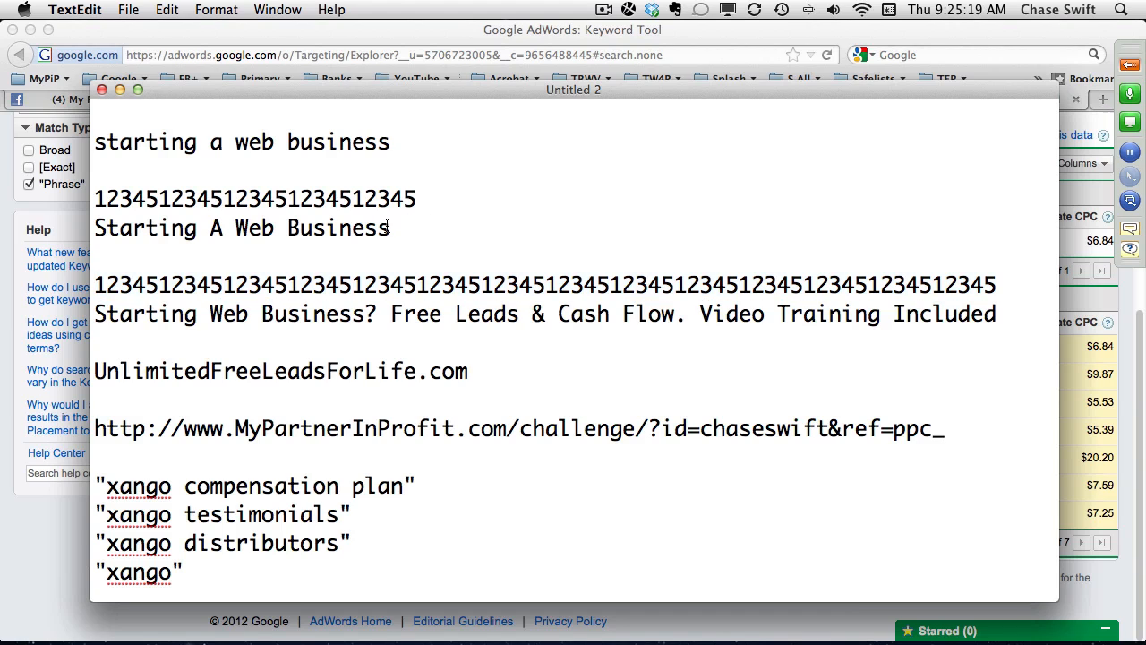
pyautogui.moveTo(391, 199); pyautogui.dragTo(418, 199)
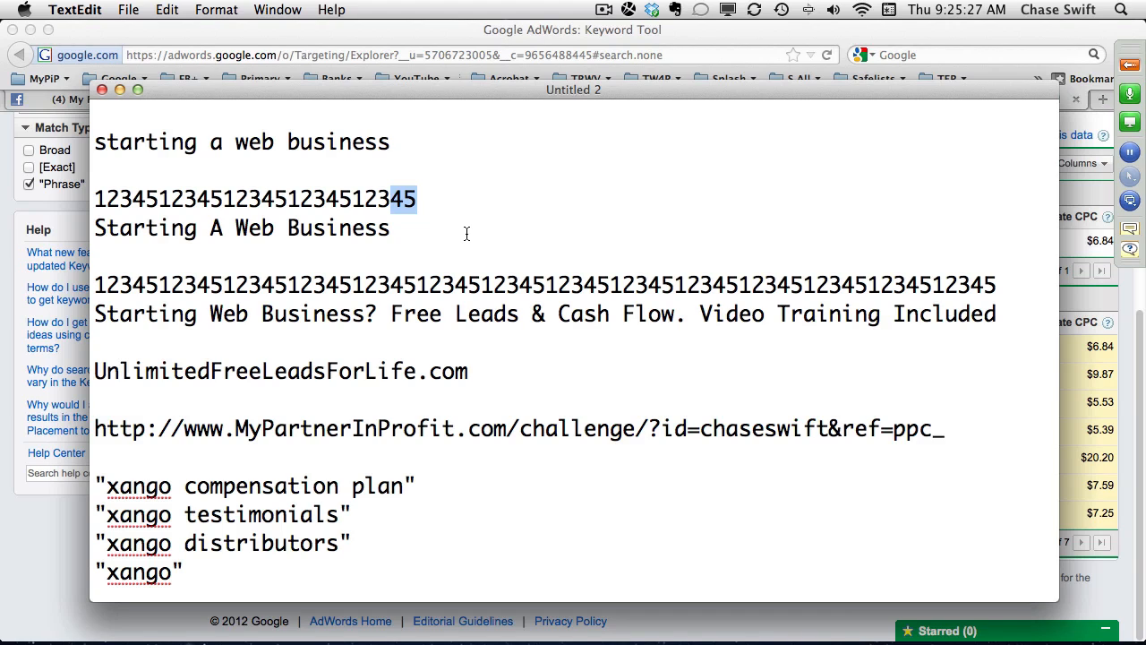
# Try "#1" in place of "A" in the ad headline and change it back to "A".
pyautogui.doubleClick(215, 228)
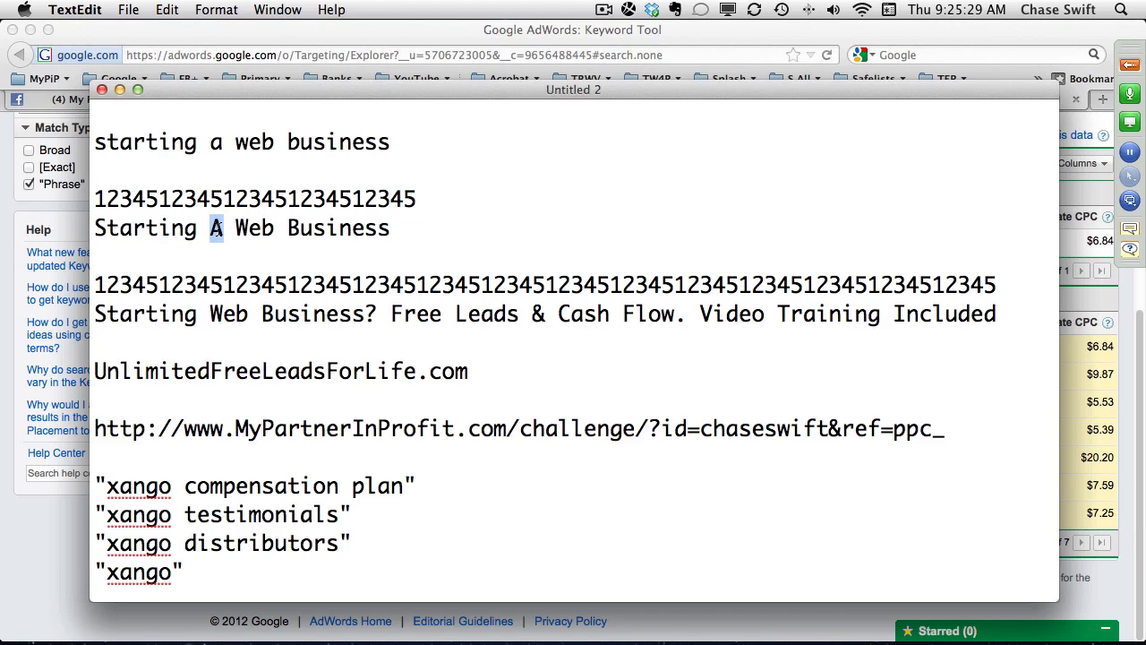
pyautogui.write('#1')
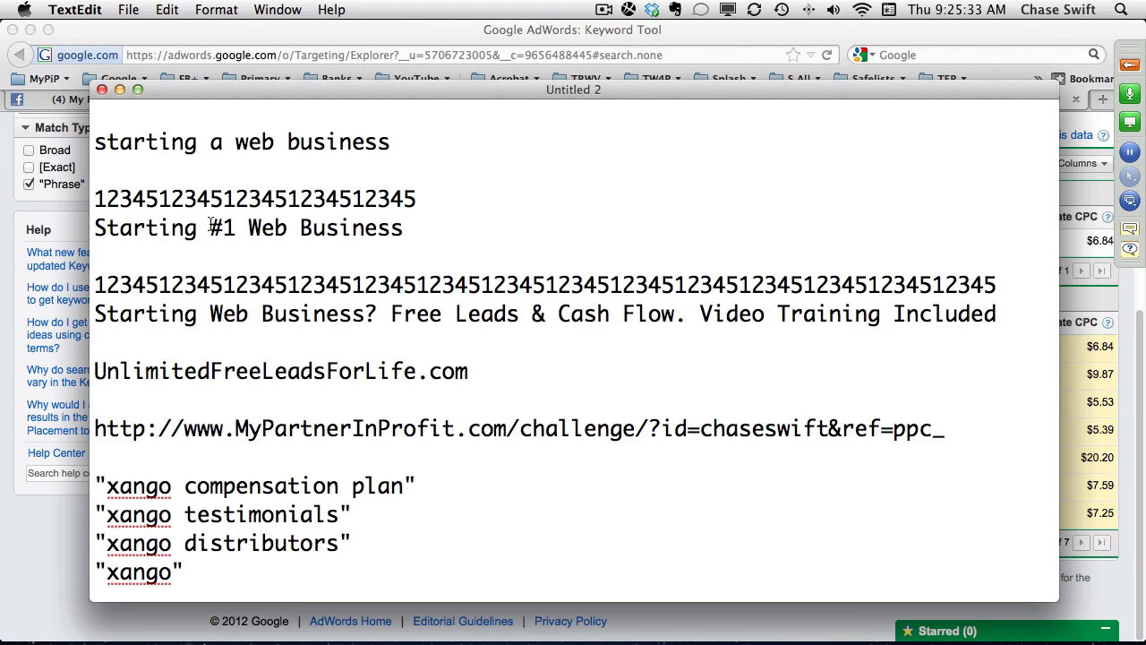
pyautogui.moveTo(210, 228); pyautogui.dragTo(236, 228)
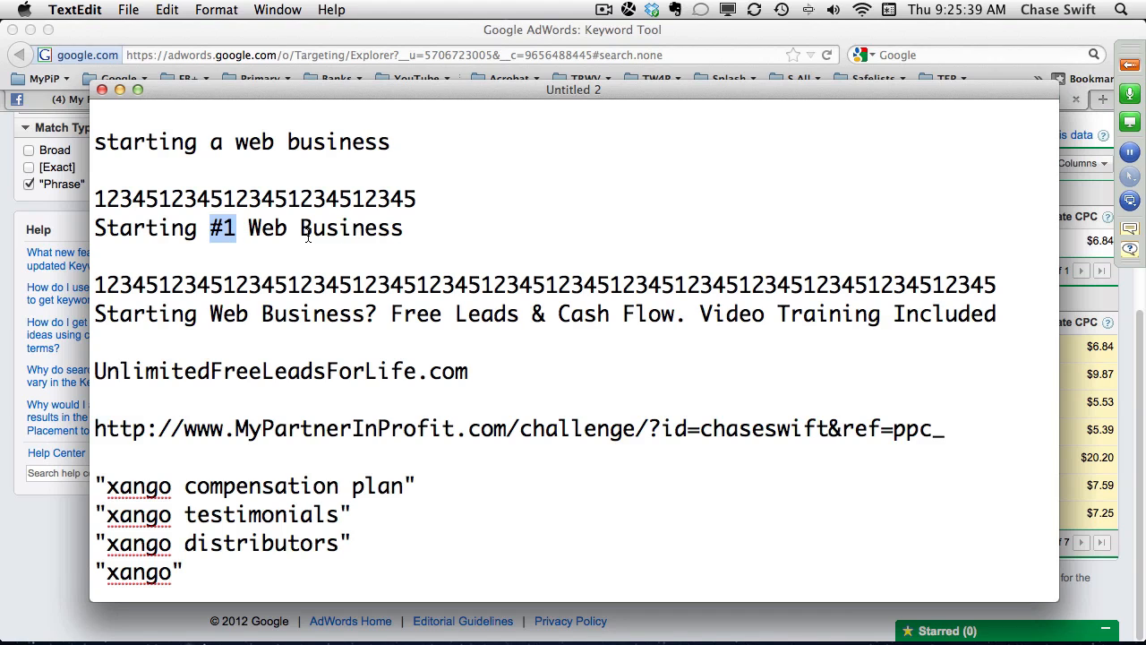
pyautogui.write('A')
# Switch to Microsoft adCenter in Firefox and start creating an ad group in the "90 Day Internet Income Challenge" campaign.
pyautogui.moveTo(394, 229); pyautogui.dragTo(87, 230)
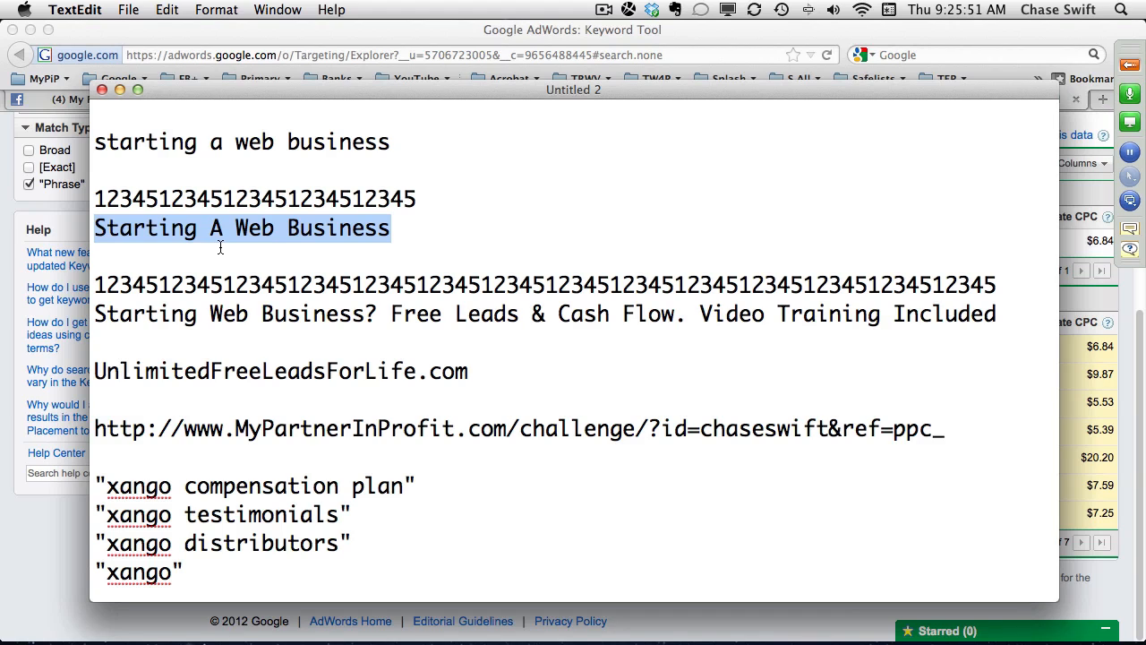
pyautogui.click(490, 36)
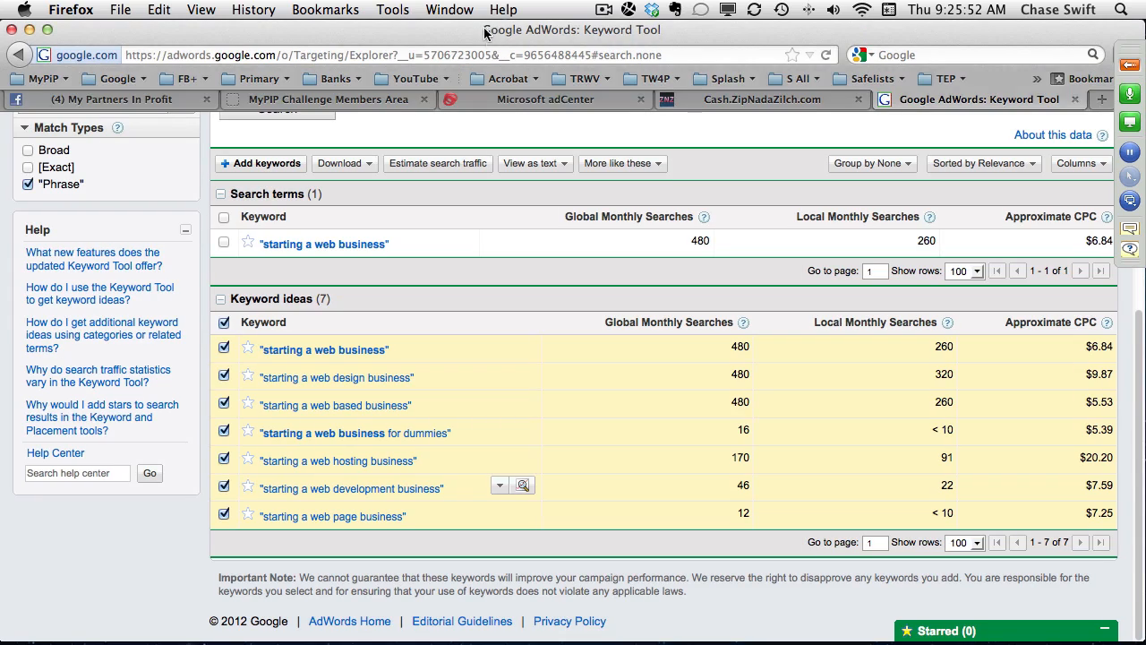
pyautogui.click(530, 100)
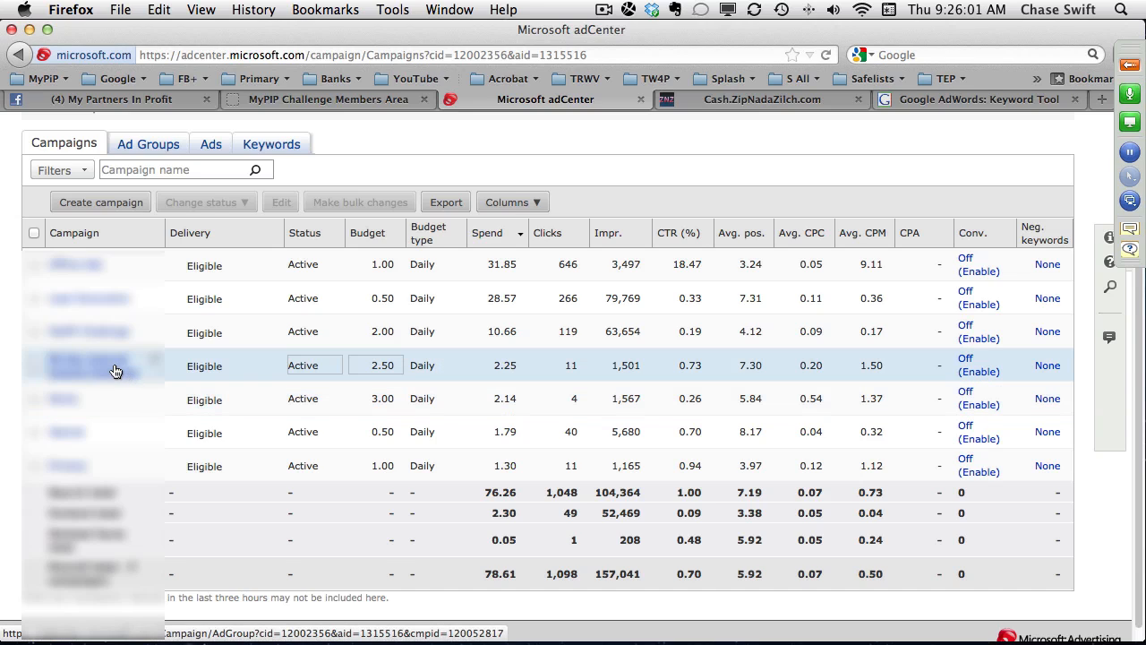
pyautogui.click(106, 368)
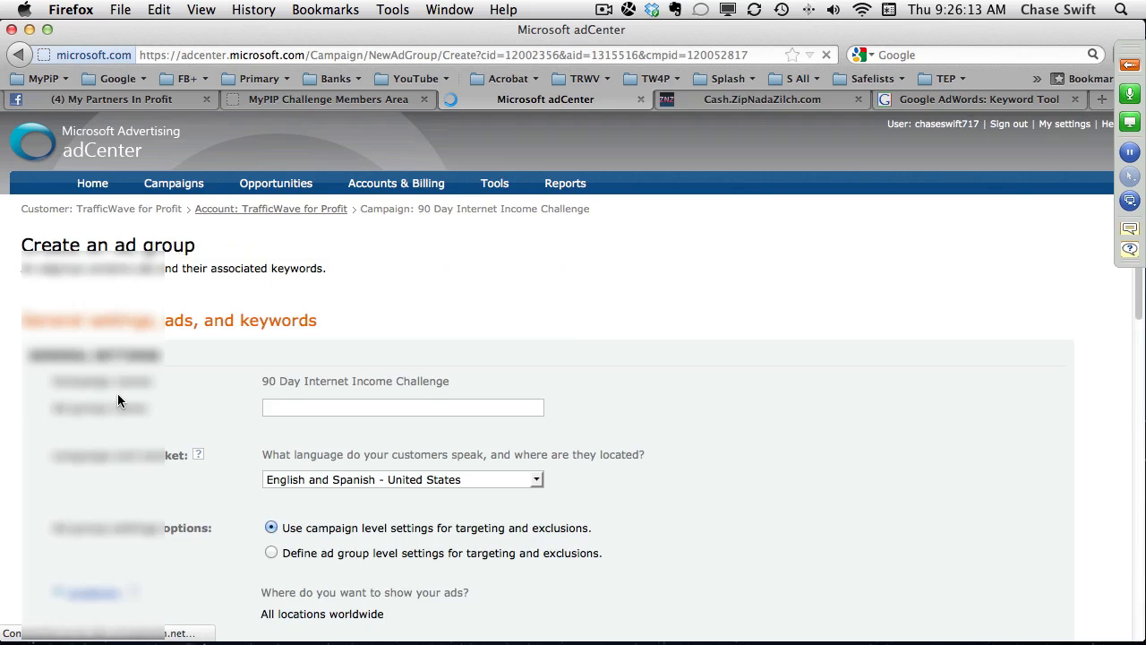
pyautogui.moveTo(197, 248); pyautogui.dragTo(20, 247)
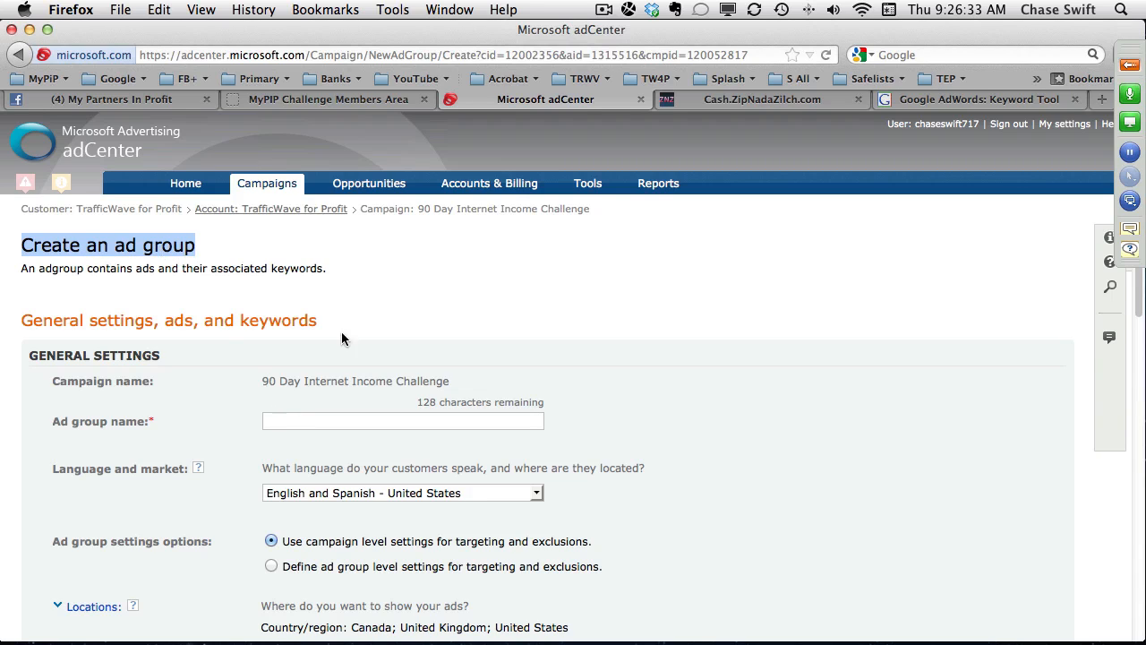
# Copy the headline "Starting A Web Business" from the TextEdit draft and paste it as the ad group name in adCenter.
pyautogui.press('super+Tab')
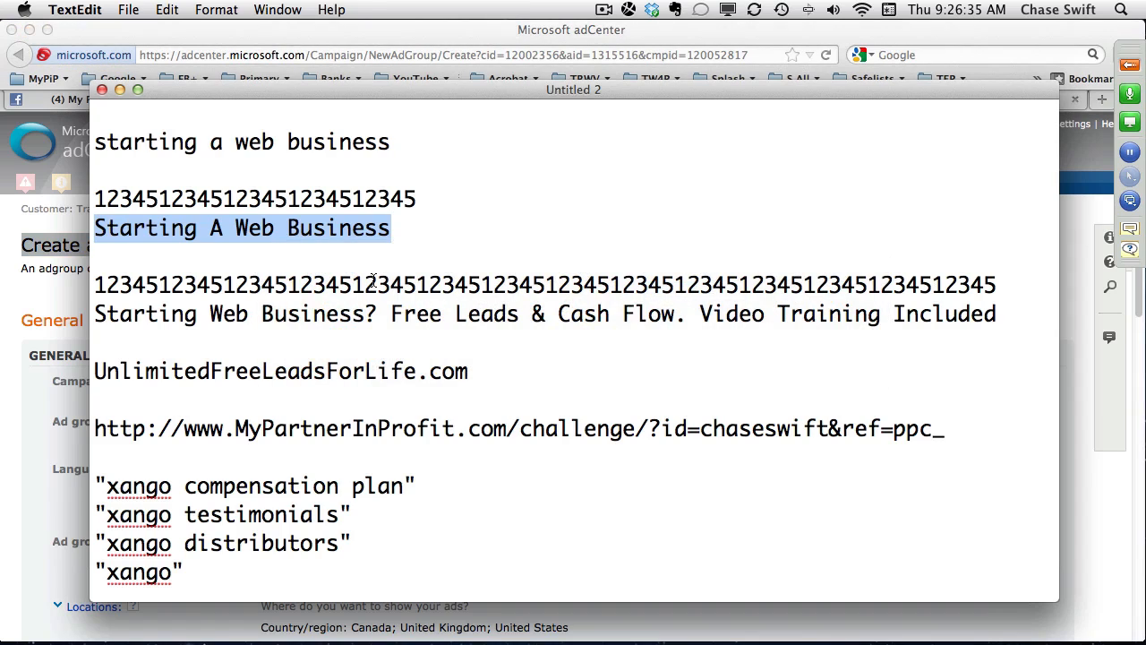
pyautogui.press('super+c')
pyautogui.press('super+Tab')
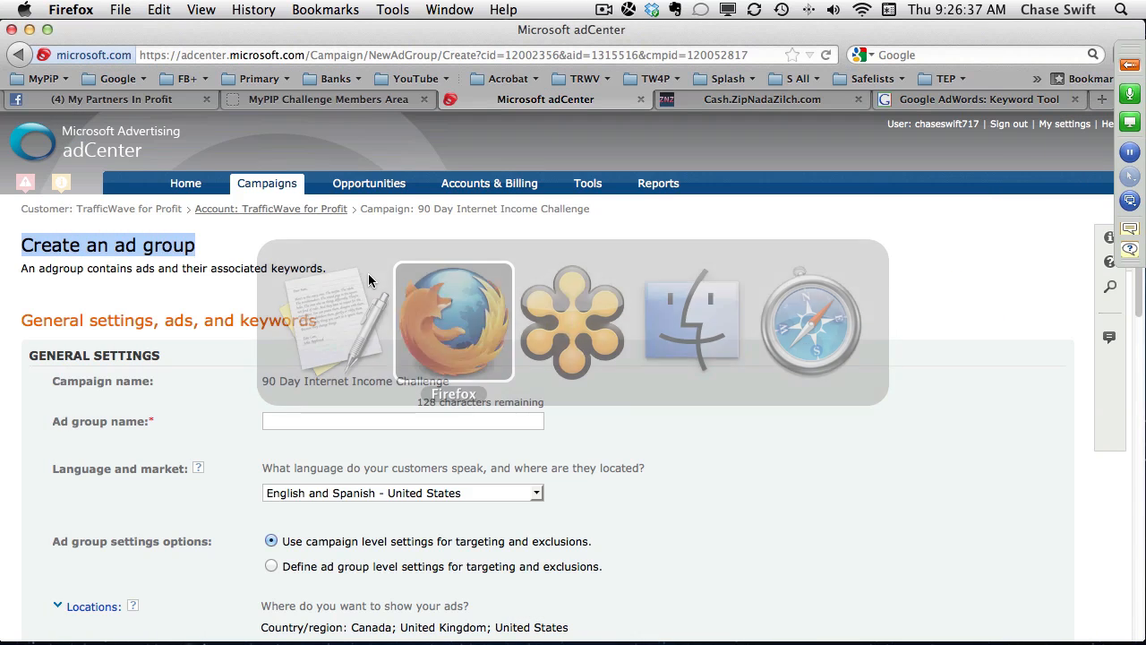
pyautogui.click(364, 418)
pyautogui.rightClick(366, 418)
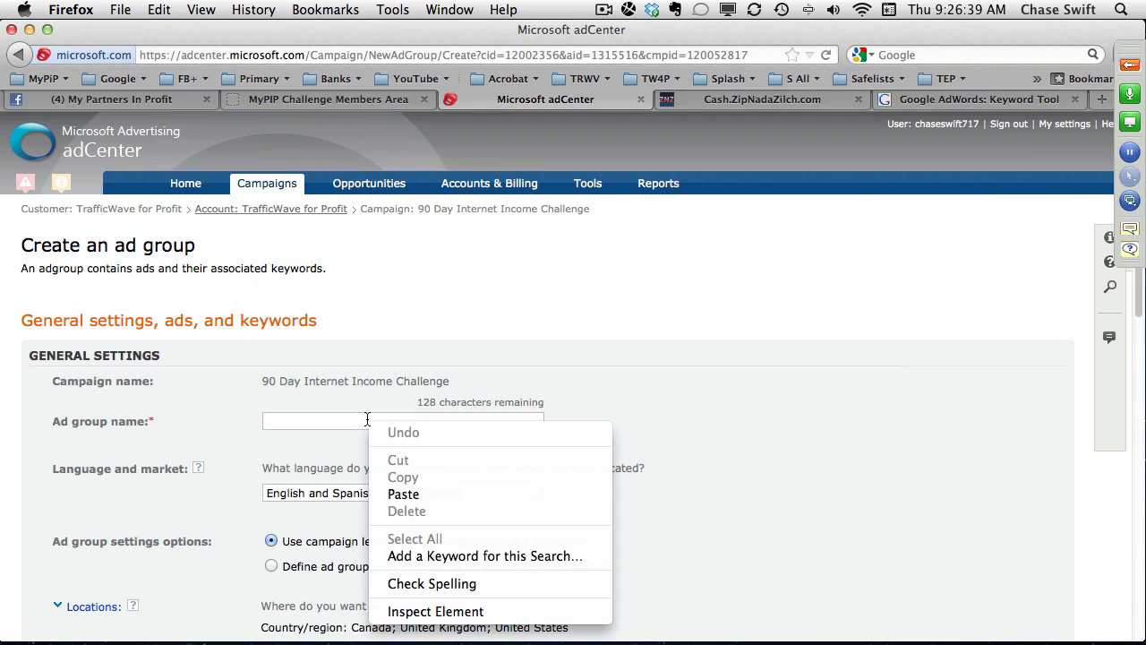
pyautogui.click(408, 493)
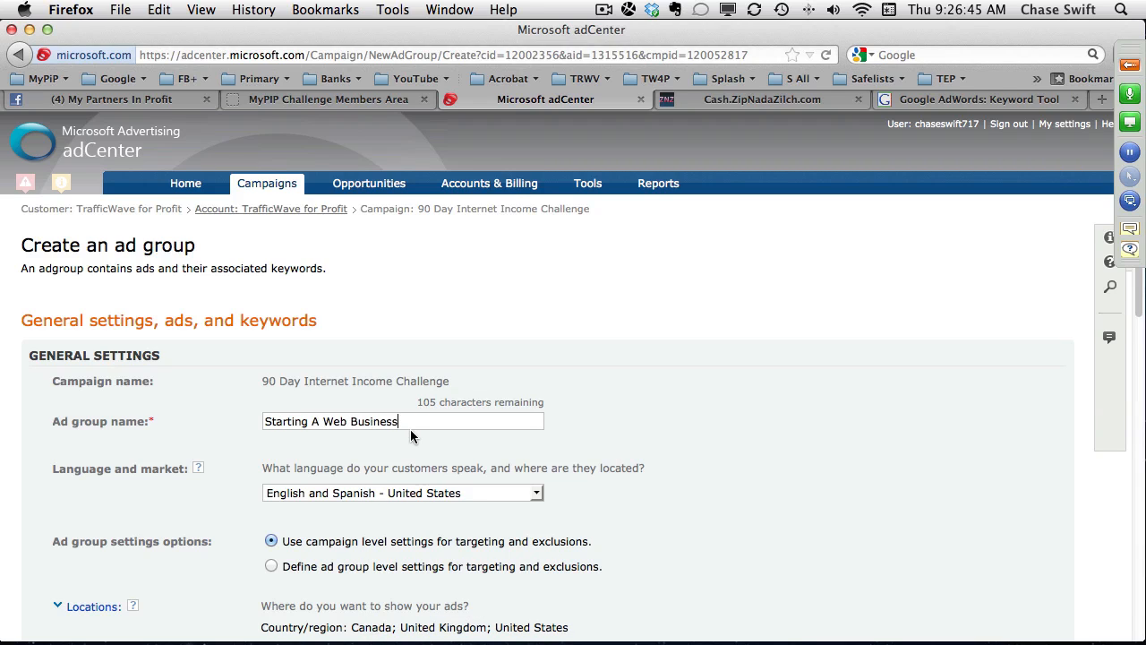
# Paste "Starting A Web Business" as the title of the text ad.
pyautogui.scroll(-5, 594, 444)
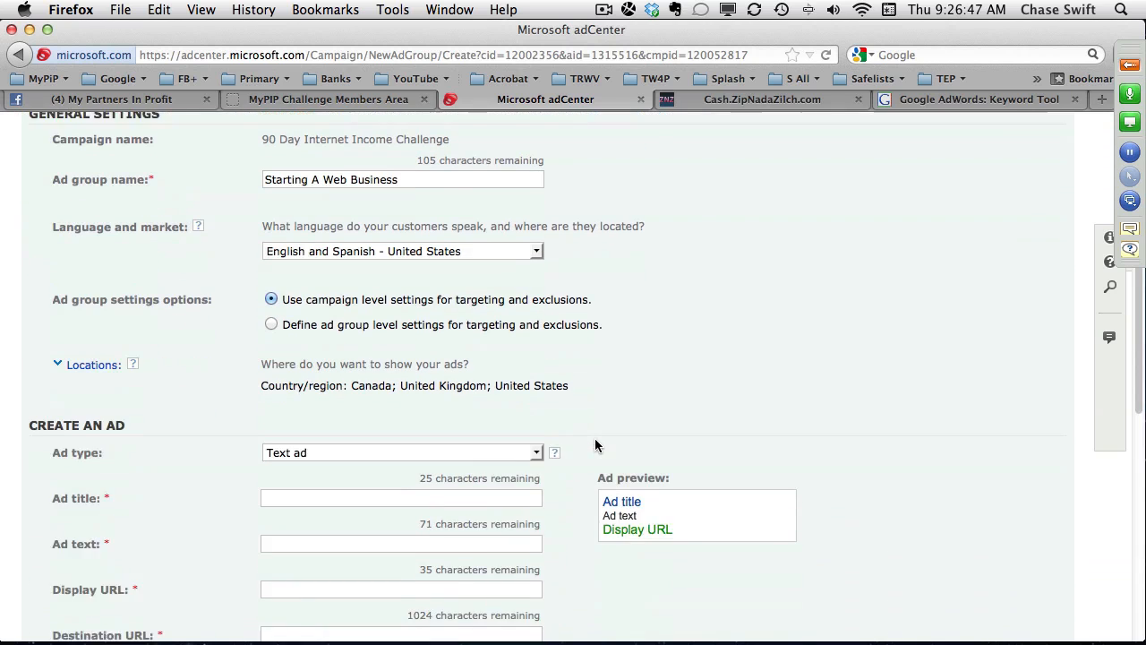
pyautogui.scroll(-5, 596, 445)
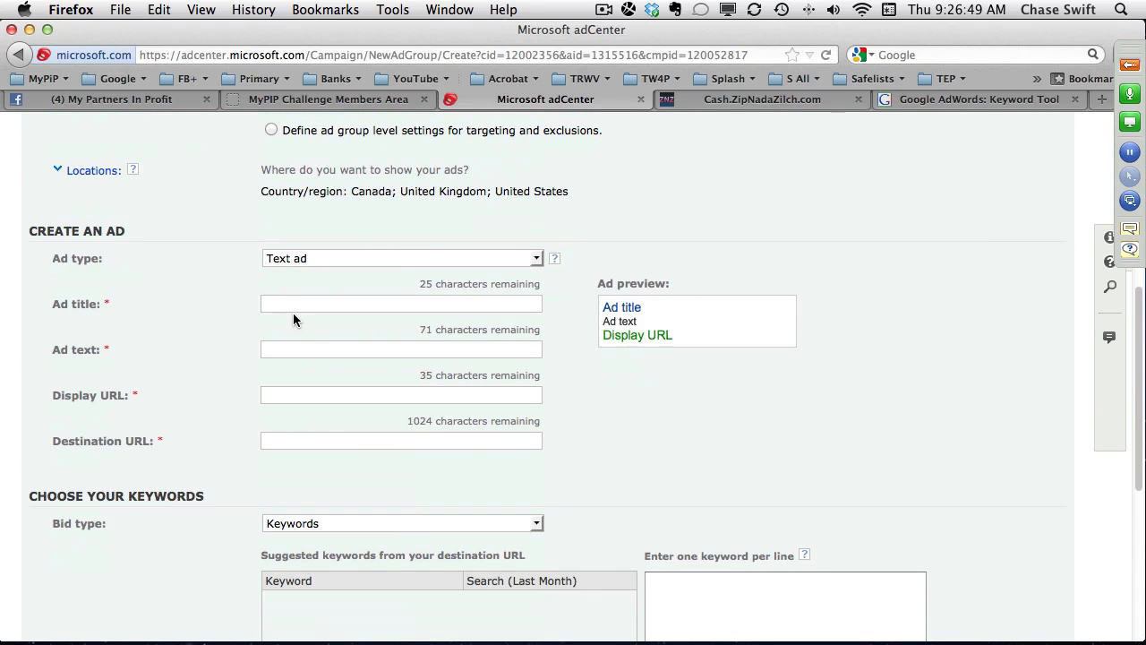
pyautogui.rightClick(287, 304)
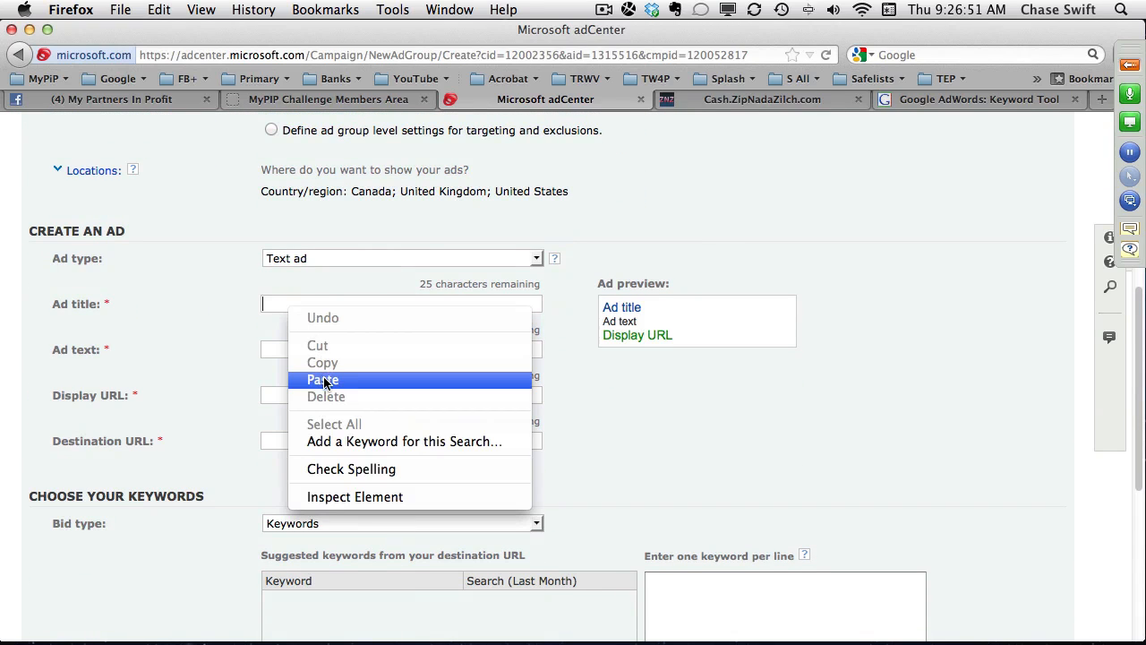
pyautogui.click(327, 379)
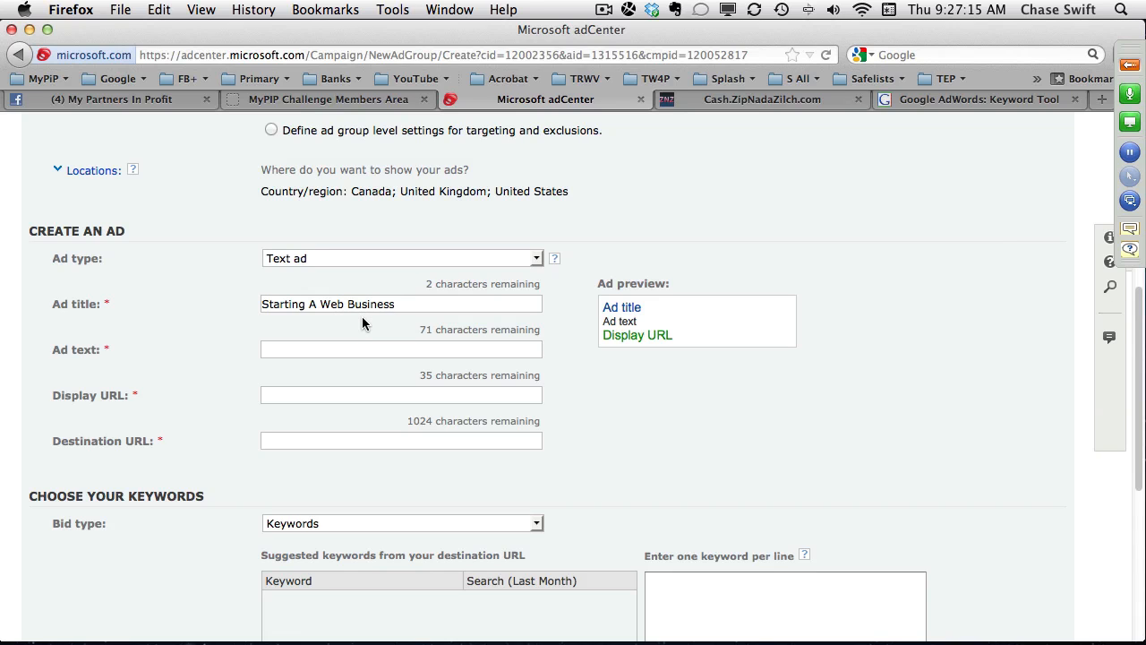
# Switch to TextEdit and copy the description line "Starting Web Business? Free Leads & Cash Flow. Video Training Included".
pyautogui.press('super+Tab')
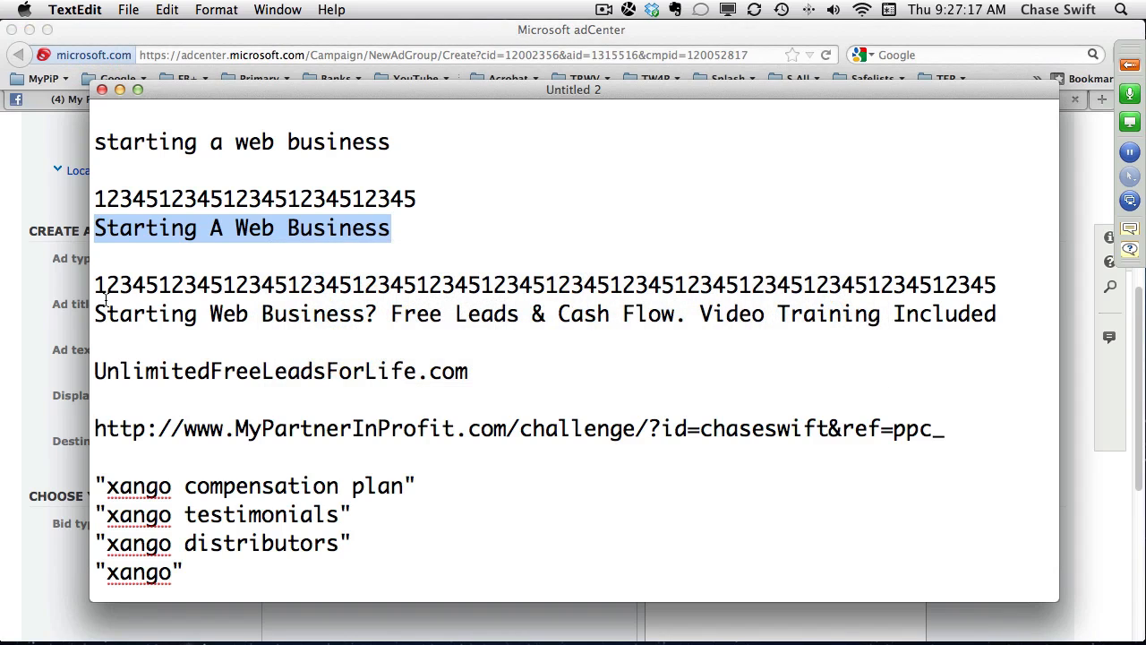
pyautogui.moveTo(95, 313); pyautogui.dragTo(1012, 304)
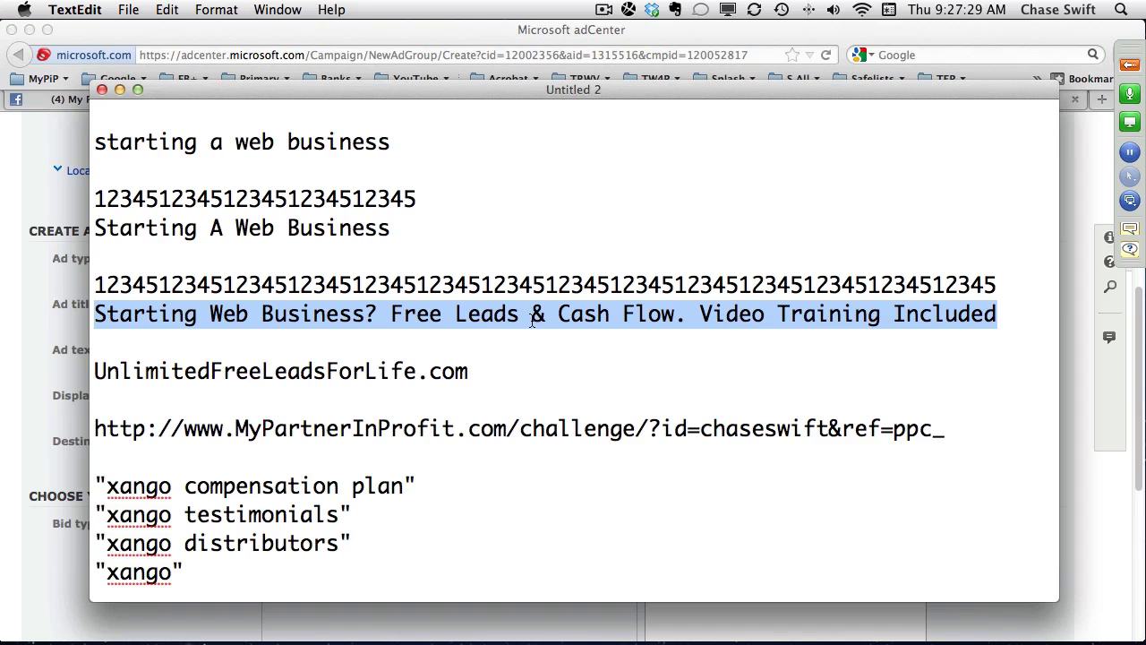
pyautogui.doubleClick(419, 313)
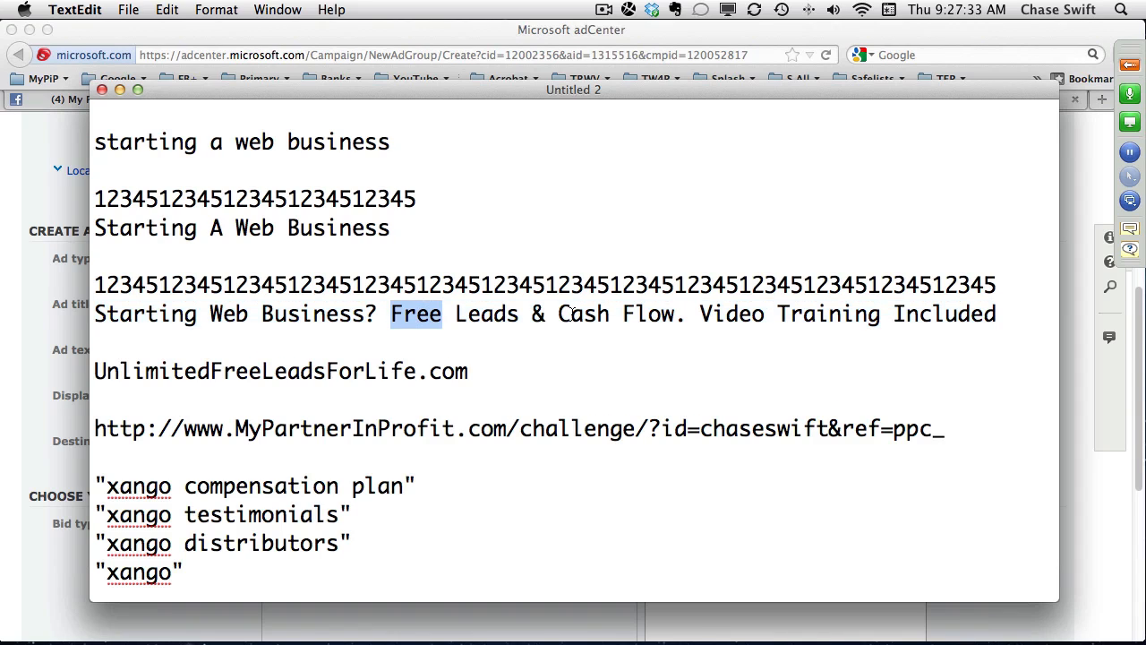
pyautogui.doubleClick(486, 314)
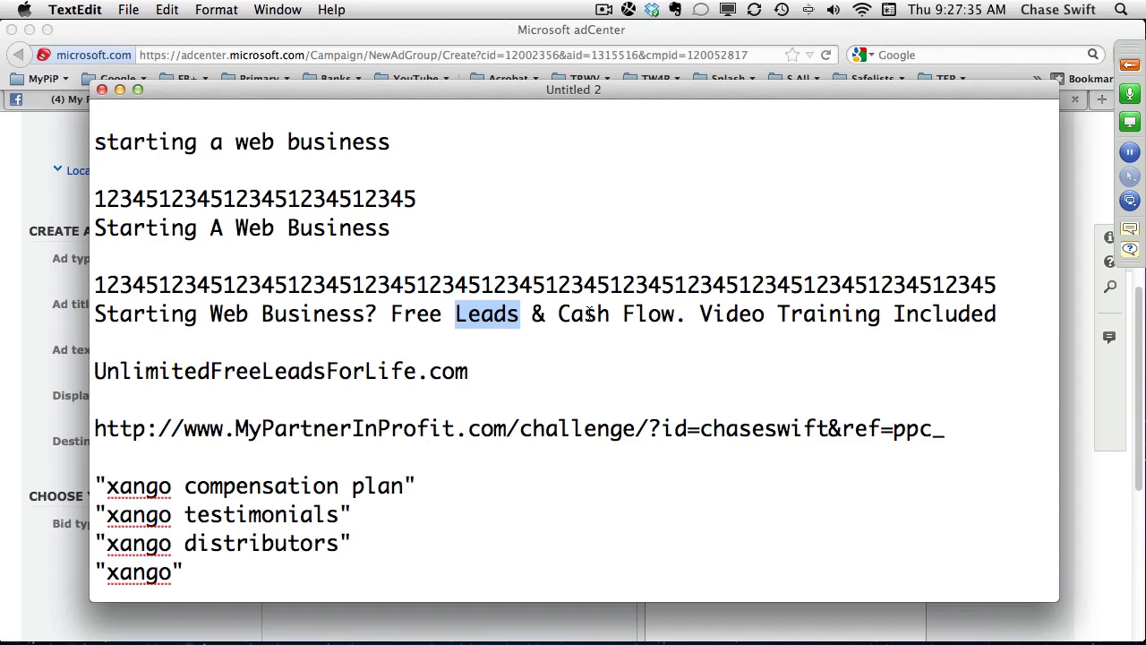
pyautogui.click(675, 313)
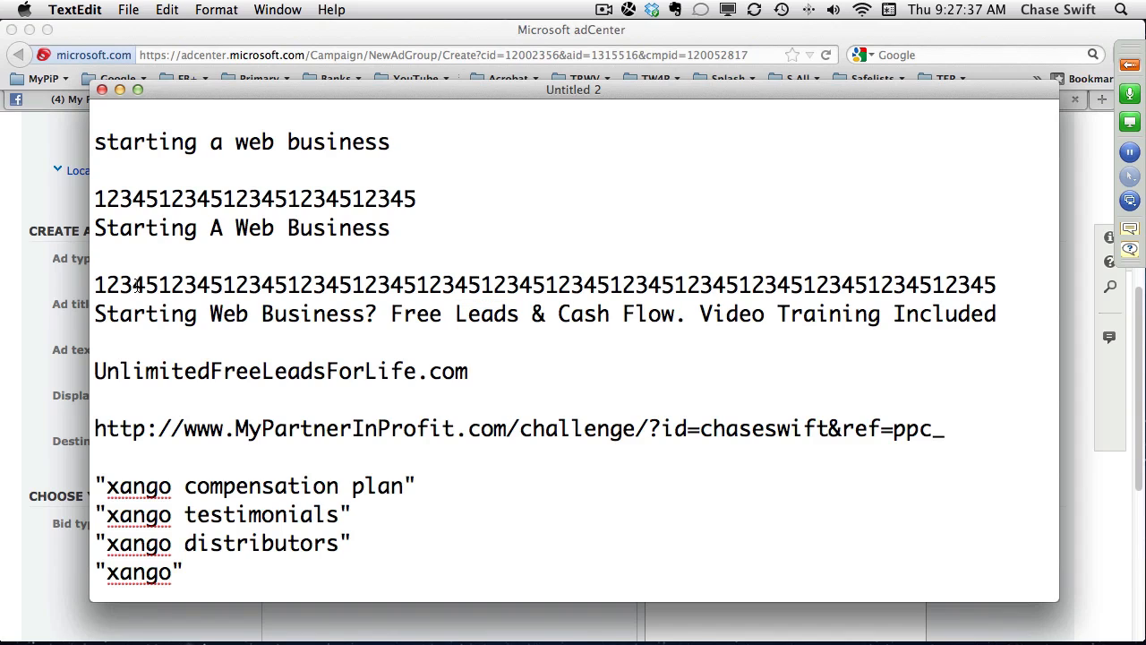
pyautogui.click(99, 313)
pyautogui.hotkey('shift', 'Down')
pyautogui.hotkey('shift', 'Left')
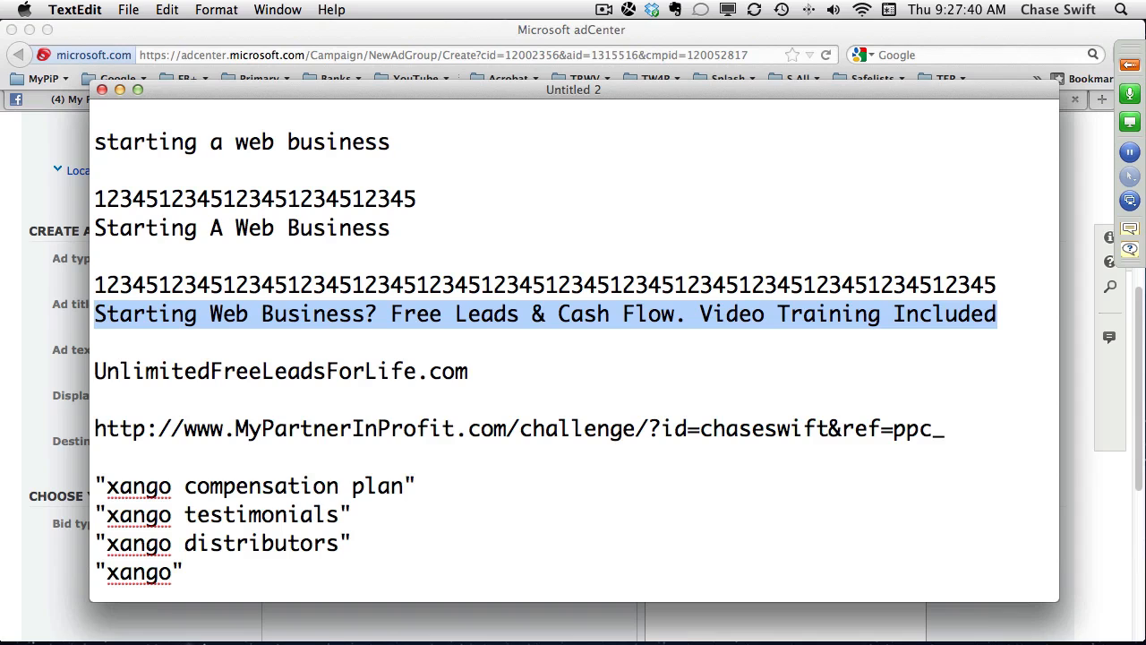
pyautogui.rightClick(719, 316)
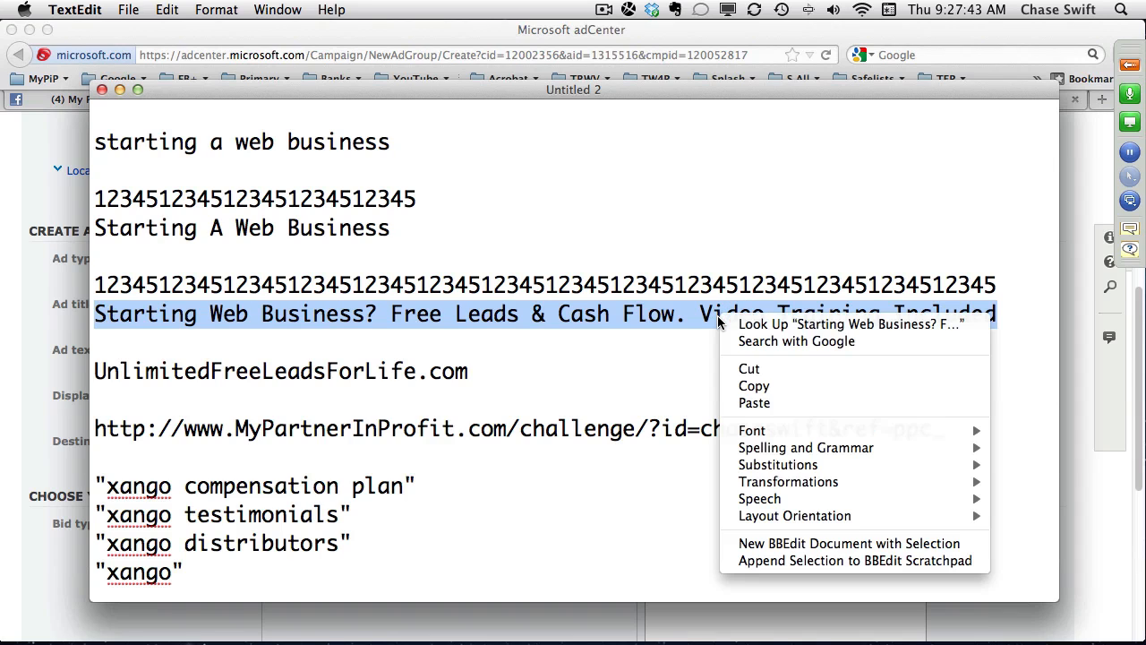
pyautogui.click(757, 386)
# Switch to adCenter in Firefox and paste the copied description as the ad text.
pyautogui.click(436, 35)
pyautogui.click(350, 350)
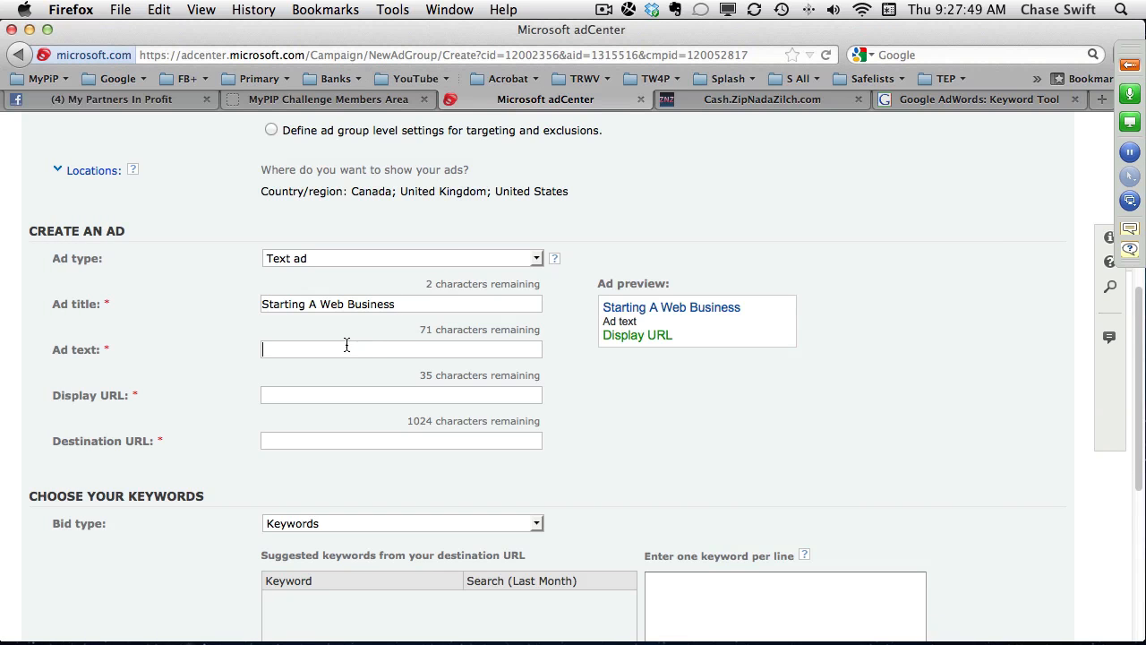
pyautogui.rightClick(341, 350)
pyautogui.click(387, 424)
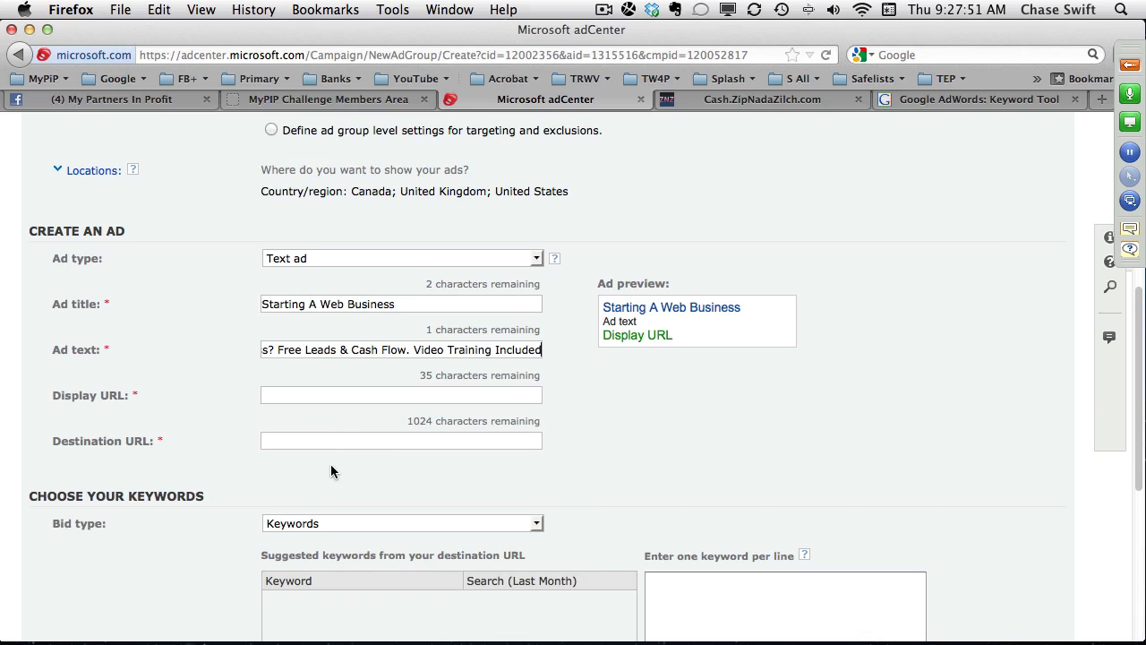
pyautogui.click(451, 394)
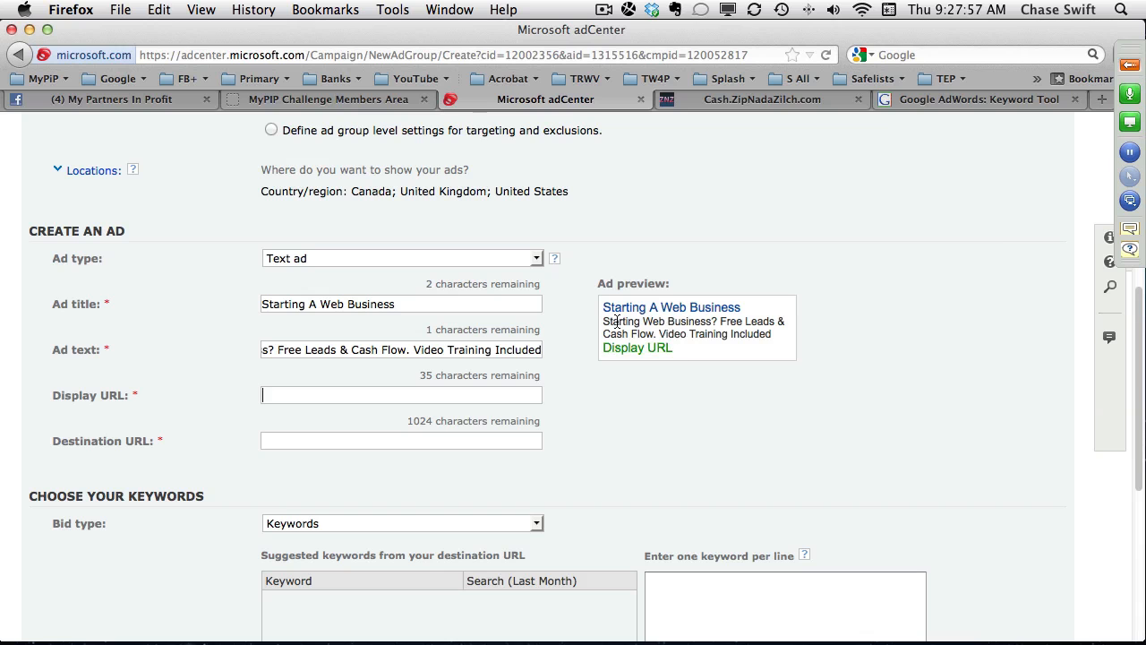
# Review "Starting Web Business?" in the ad preview, the AdWords keyword ideas and the ZipNadaZilch order history, and return to the adCenter form.
pyautogui.moveTo(604, 321); pyautogui.dragTo(708, 256)
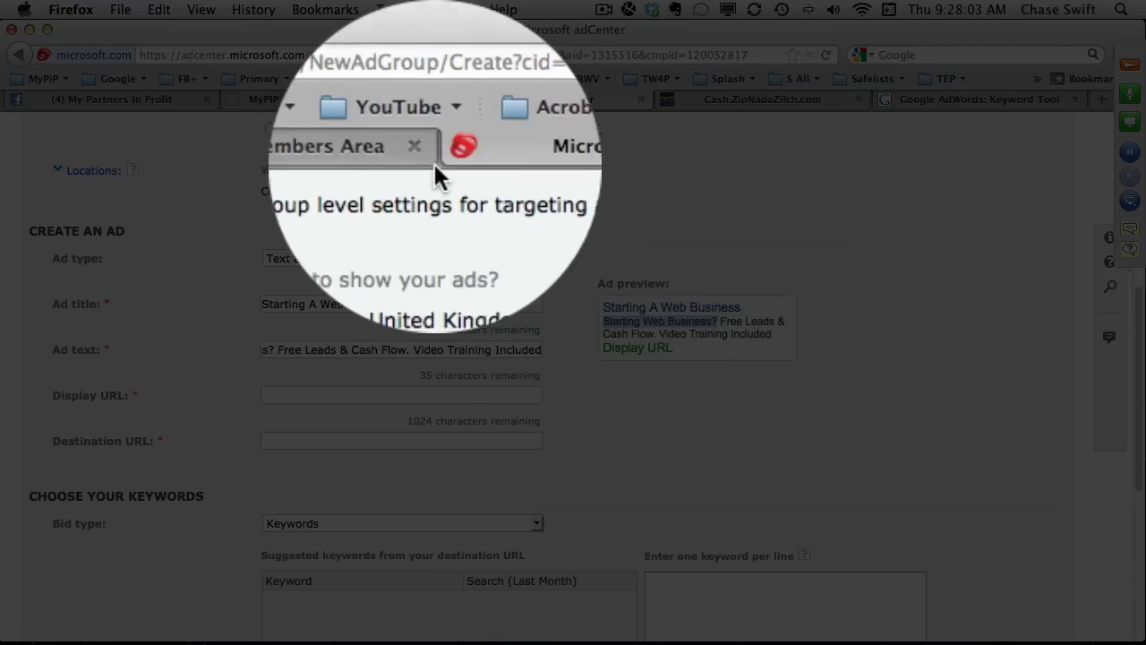
pyautogui.click(929, 99)
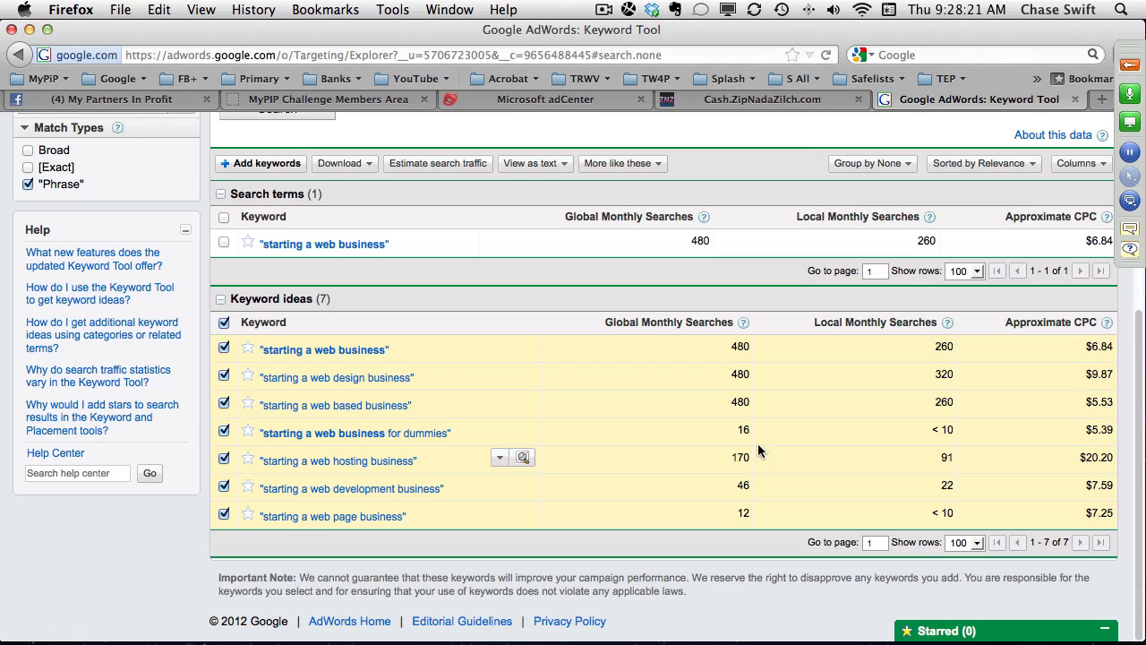
pyautogui.click(723, 99)
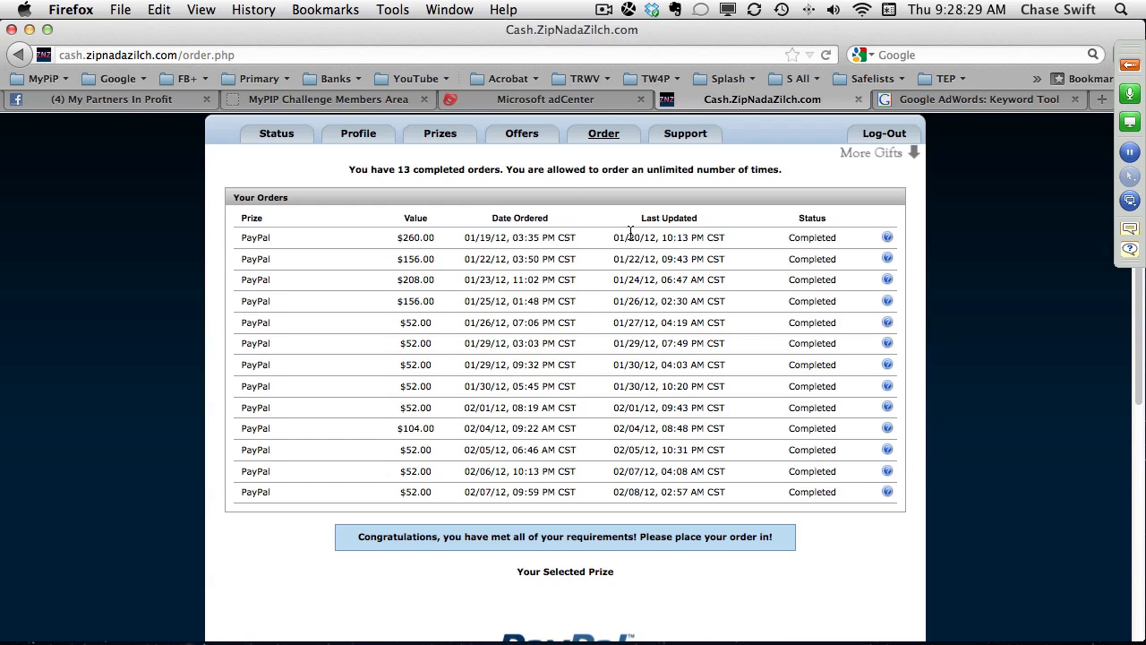
pyautogui.click(548, 100)
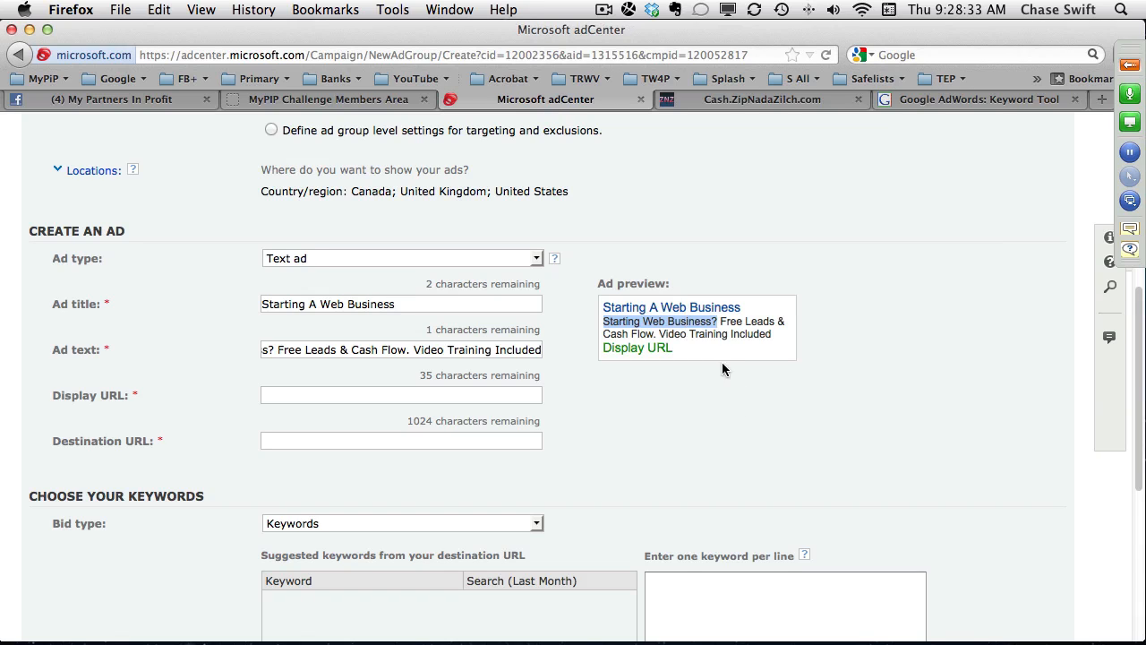
pyautogui.click(701, 336)
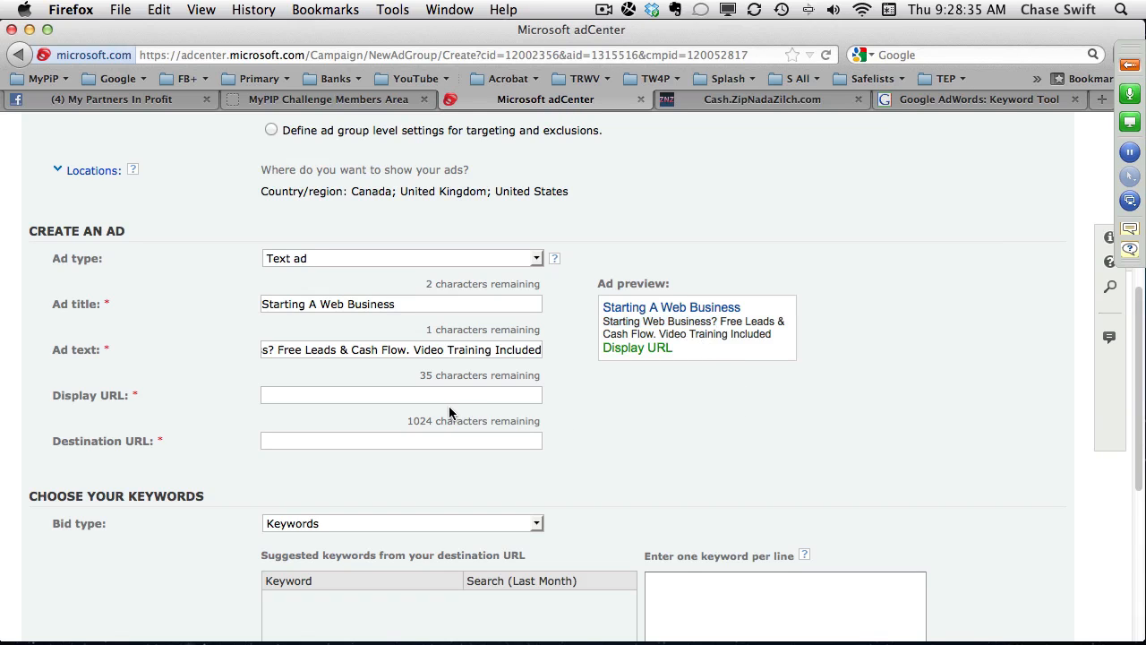
# Copy UnlimitedFreeLeadsForLife.com from the TextEdit draft, open it in a new Firefox tab and pause the landing page's video.
pyautogui.press('super+Tab')
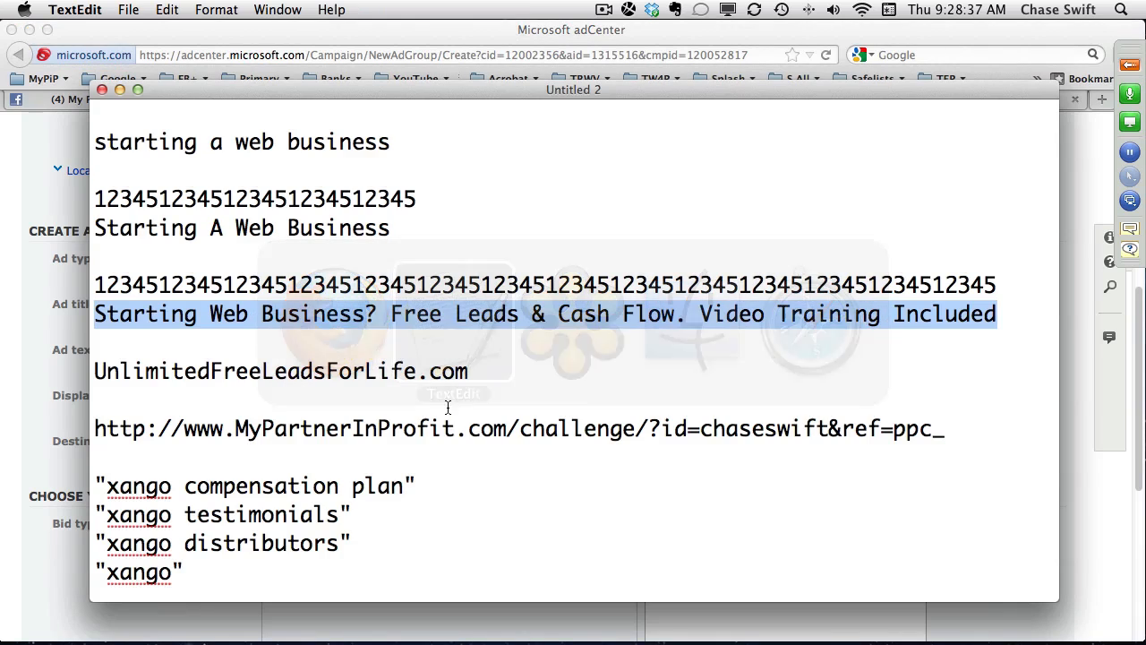
pyautogui.moveTo(483, 378); pyautogui.dragTo(89, 379)
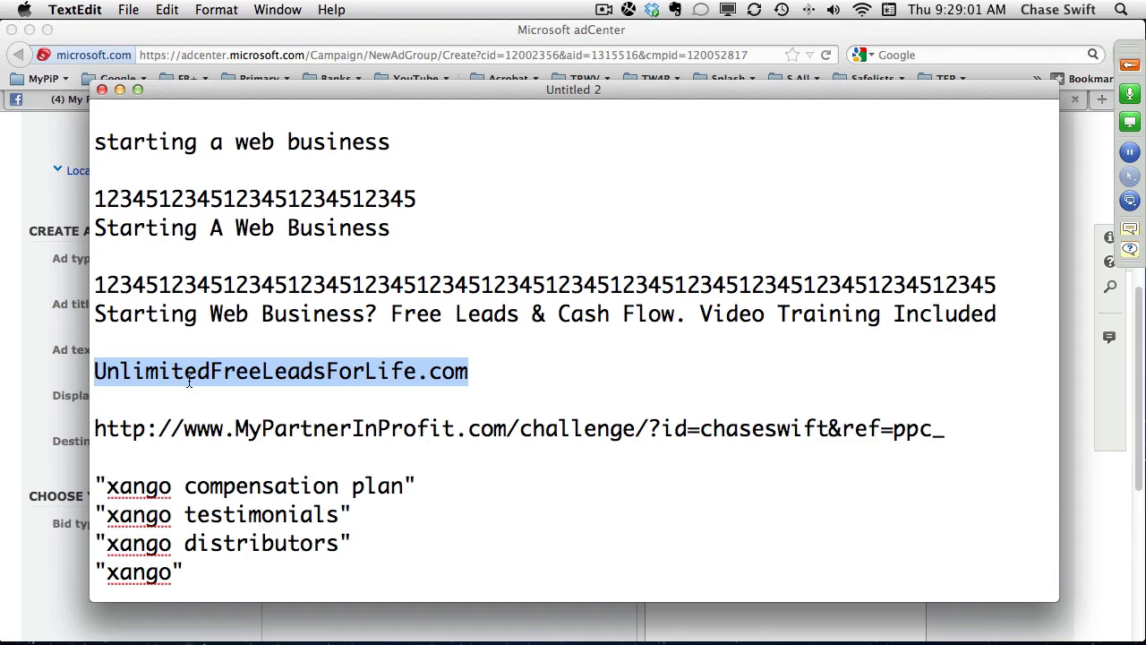
pyautogui.rightClick(313, 370)
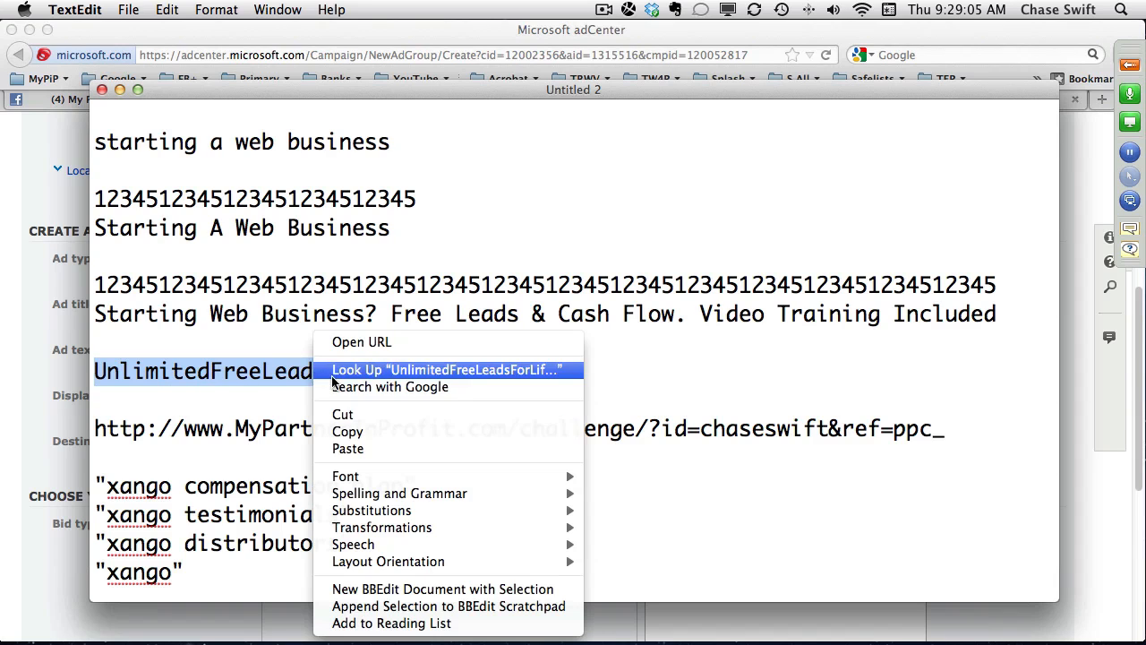
pyautogui.click(347, 436)
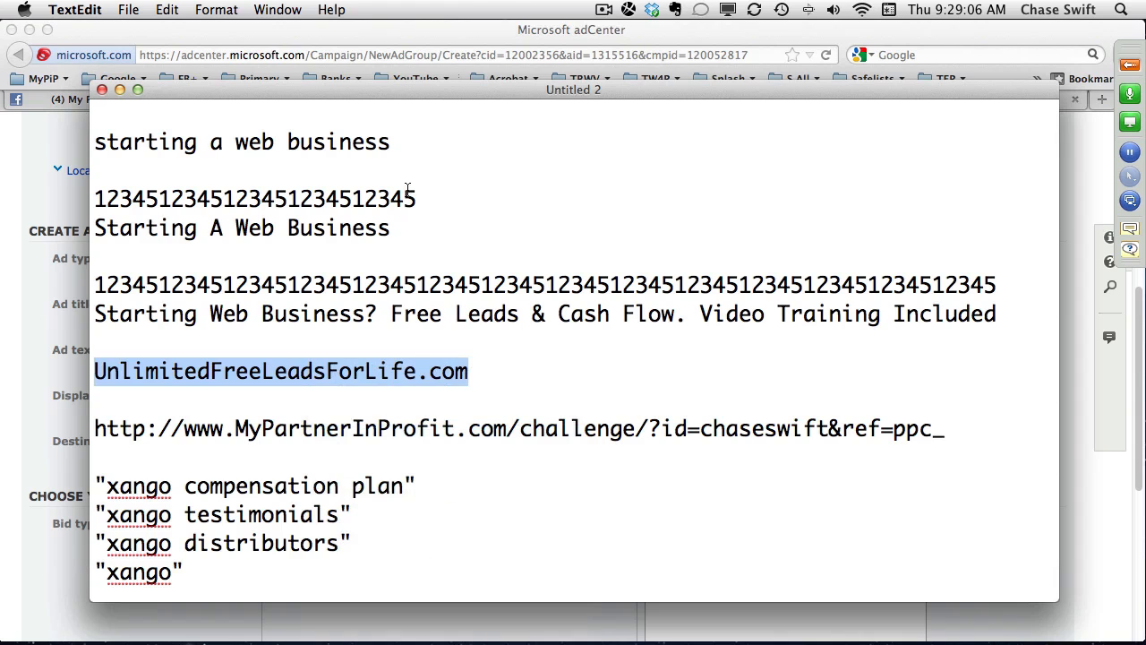
pyautogui.click(407, 33)
pyautogui.click(1100, 100)
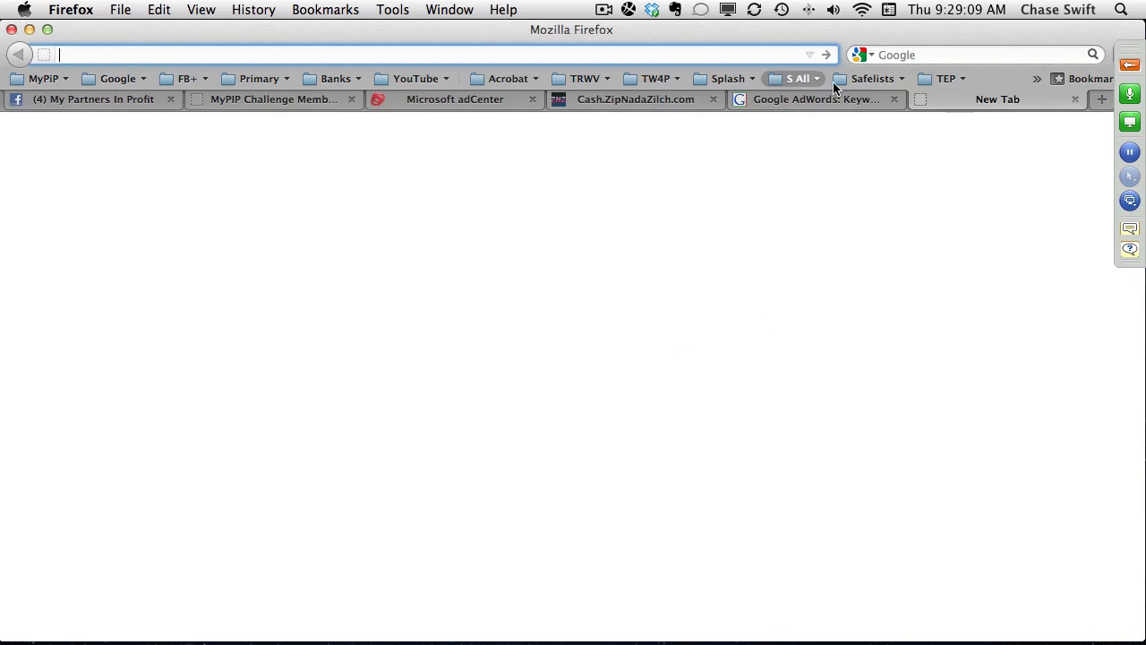
pyautogui.rightClick(597, 50)
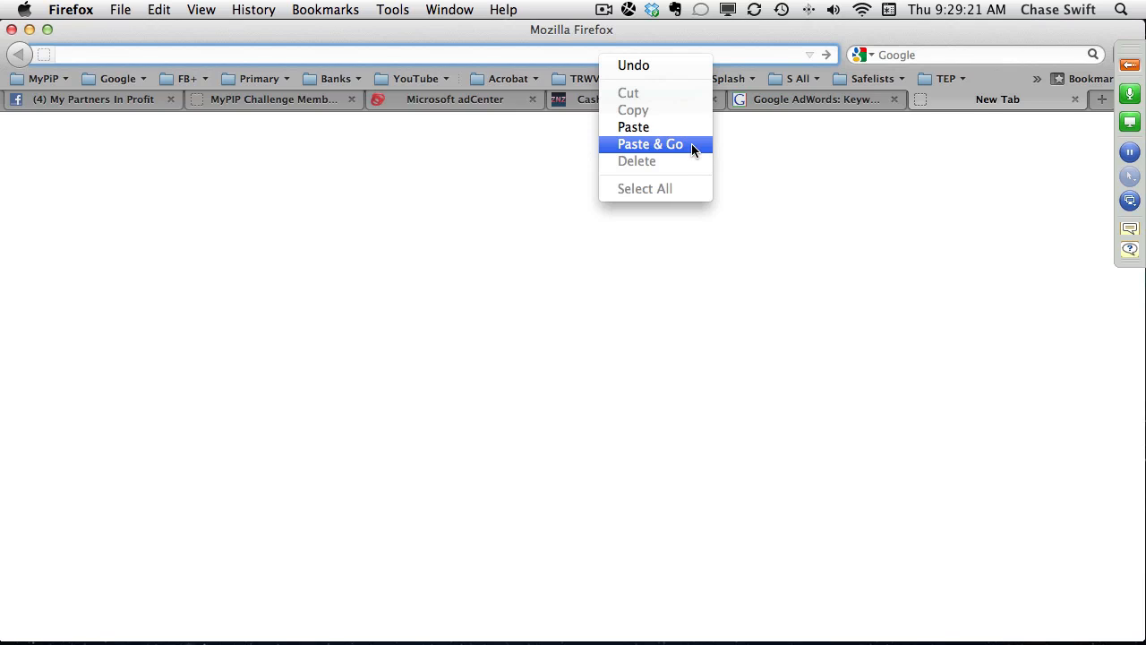
pyautogui.click(691, 144)
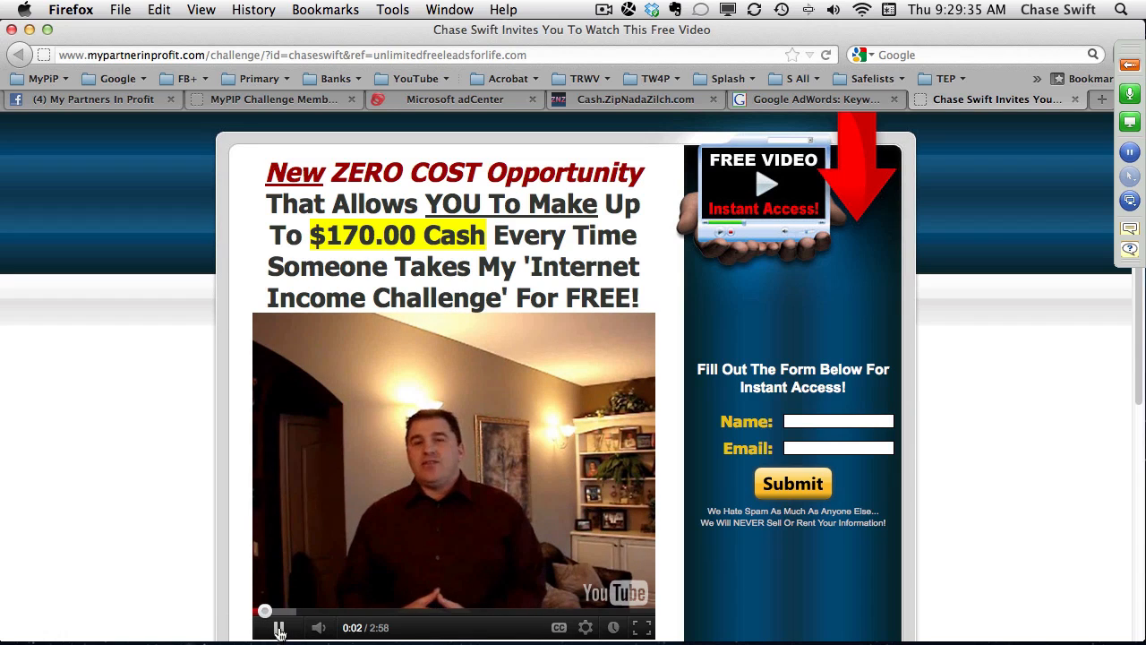
pyautogui.click(280, 630)
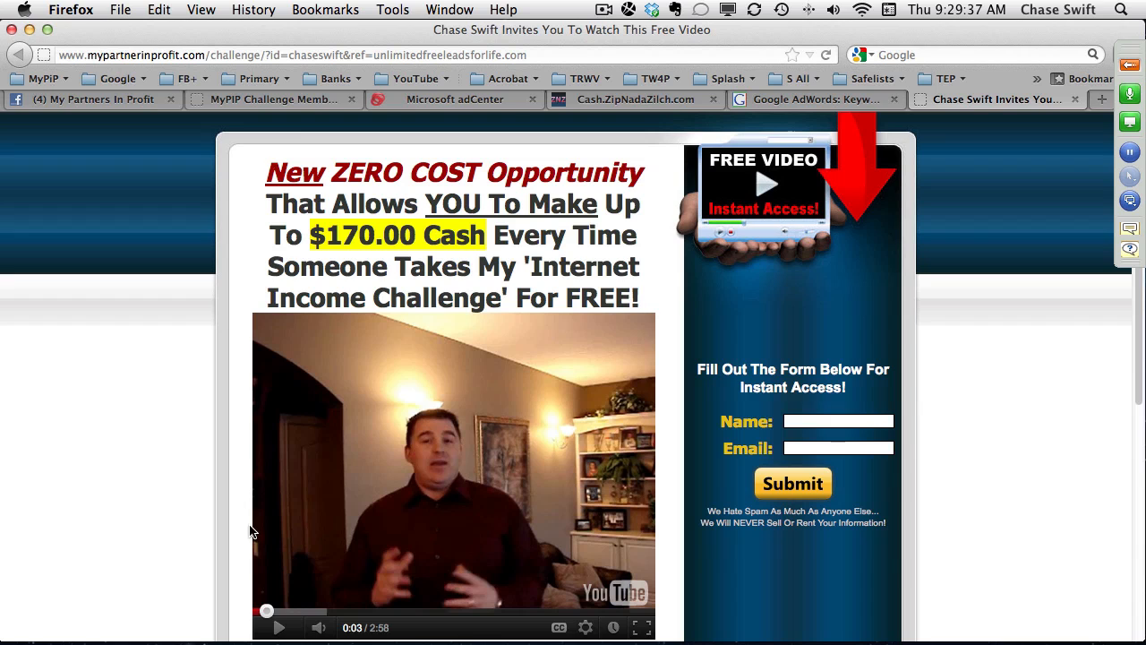
# Examine the id and ref values in the landing page's address and close its tab.
pyautogui.doubleClick(296, 55)
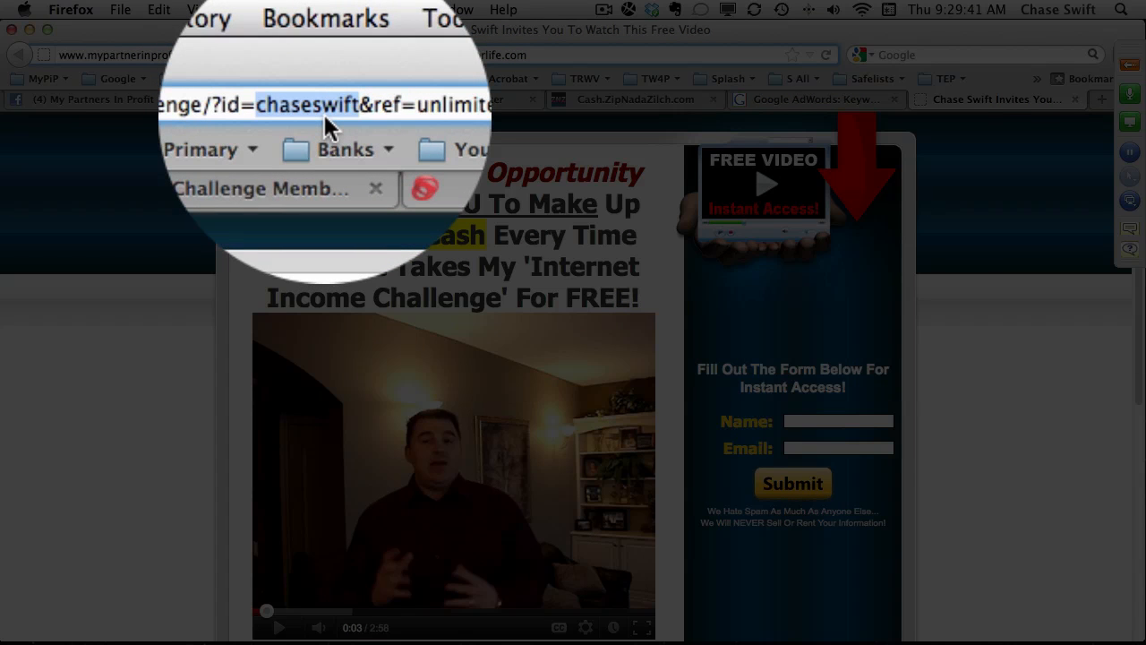
pyautogui.doubleClick(433, 55)
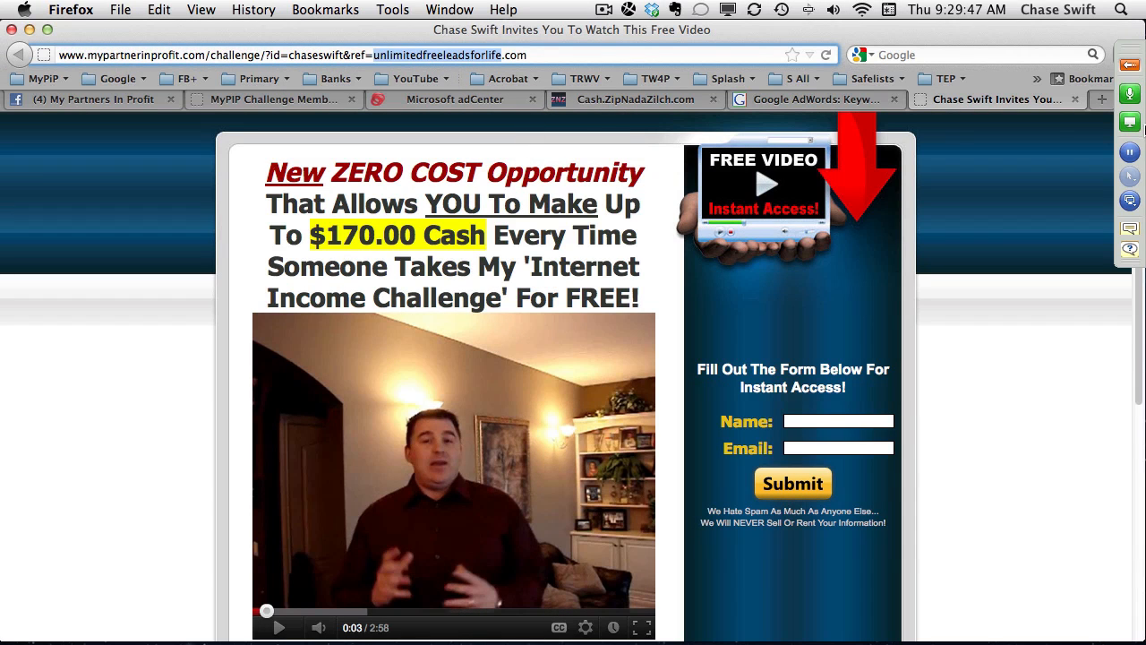
pyautogui.click(1075, 99)
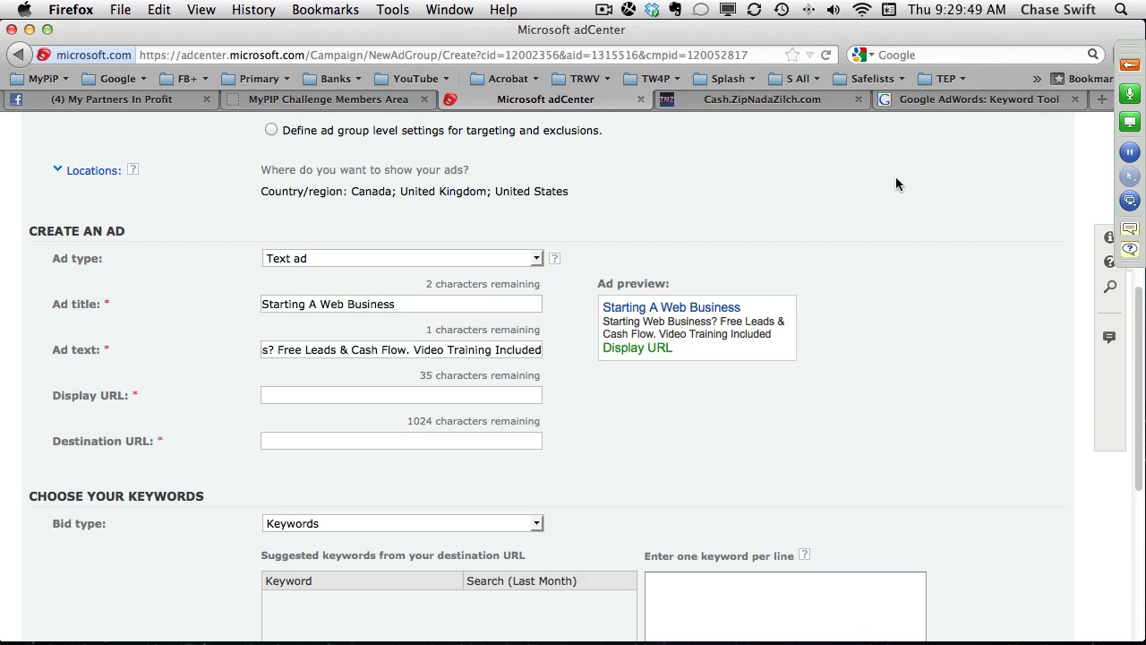
# Copy UnlimitedFreeLeadsForLife.com from the TextEdit draft and paste it as the ad's display URL in adCenter.
pyautogui.press('super+Tab')
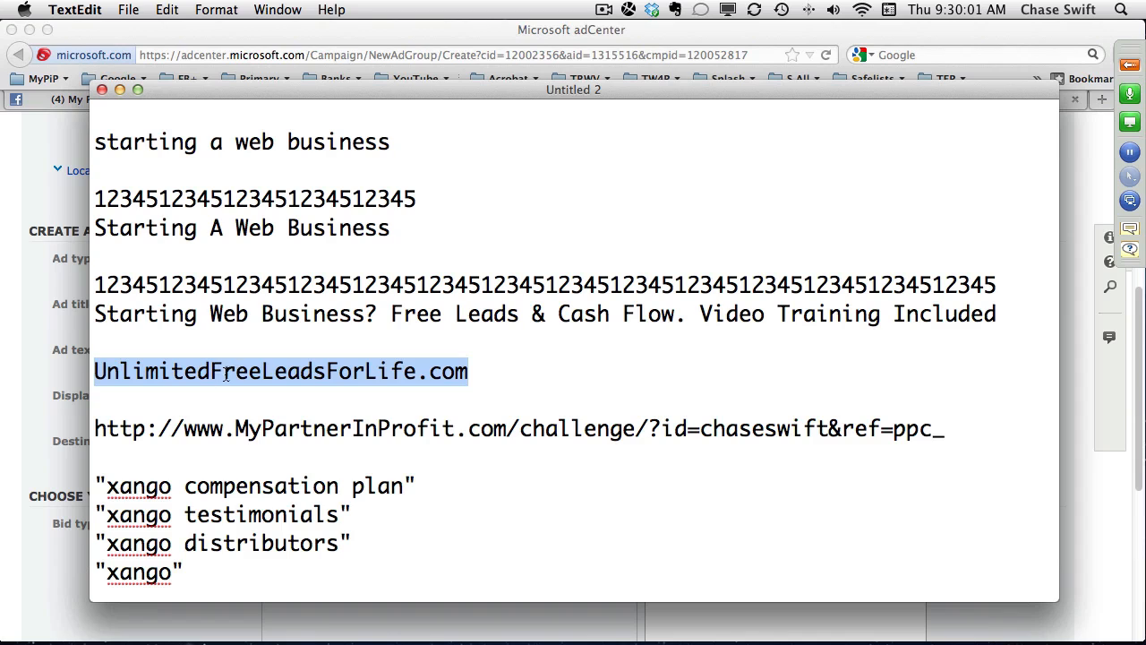
pyautogui.rightClick(344, 372)
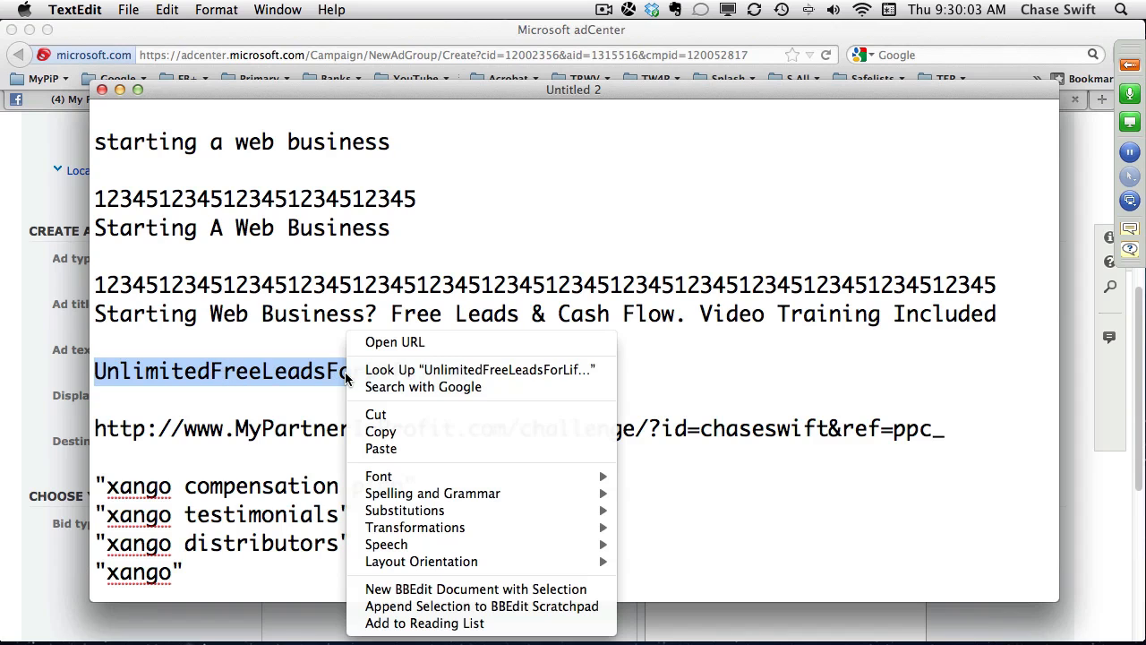
pyautogui.click(394, 430)
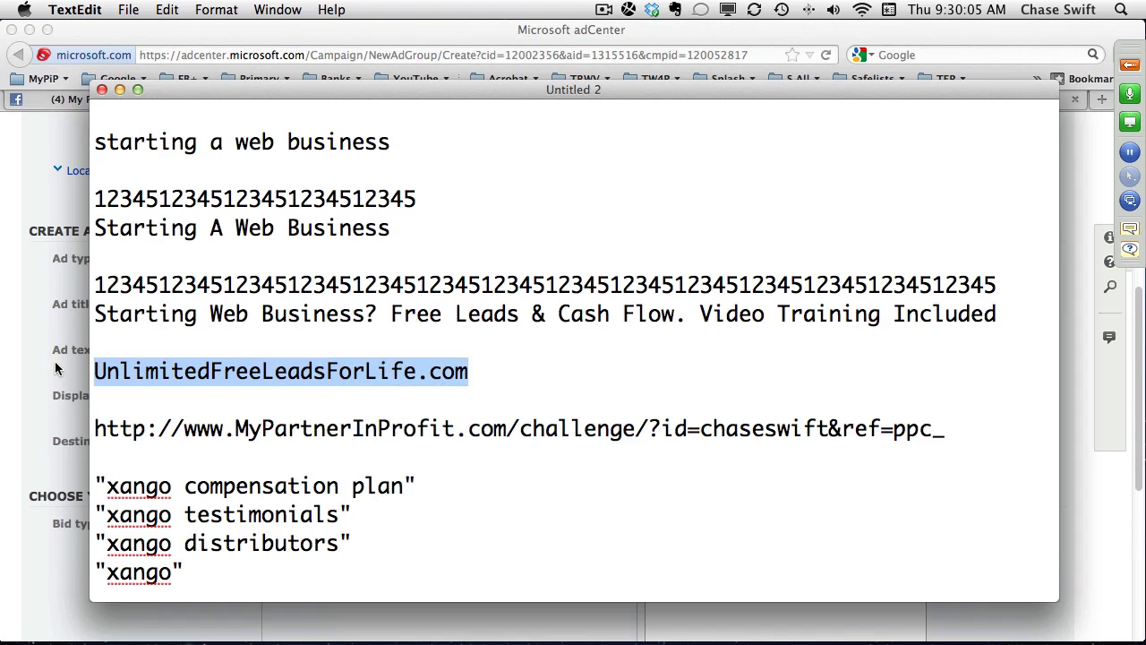
pyautogui.click(13, 364)
pyautogui.rightClick(348, 397)
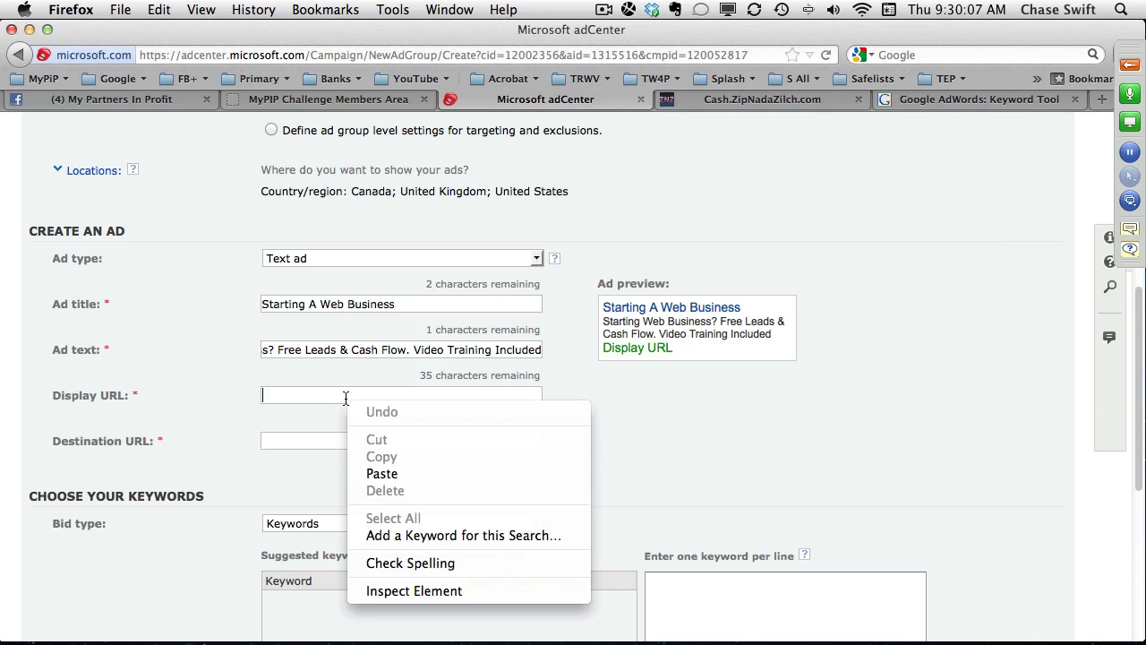
pyautogui.click(379, 471)
pyautogui.click(419, 445)
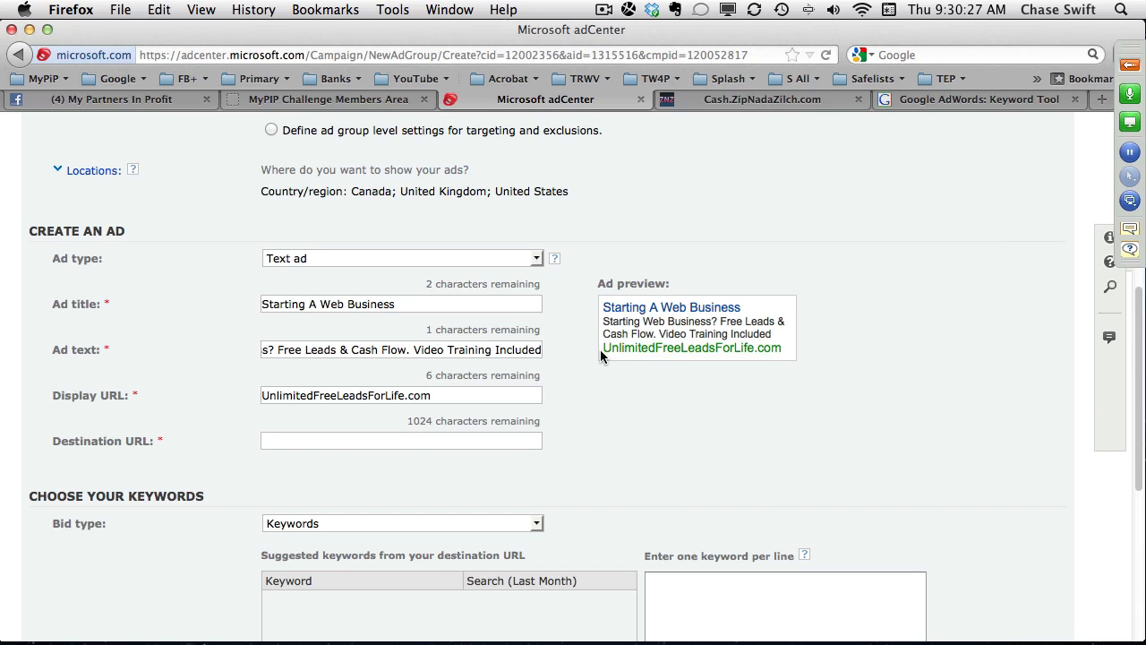
pyautogui.press('super+Tab')
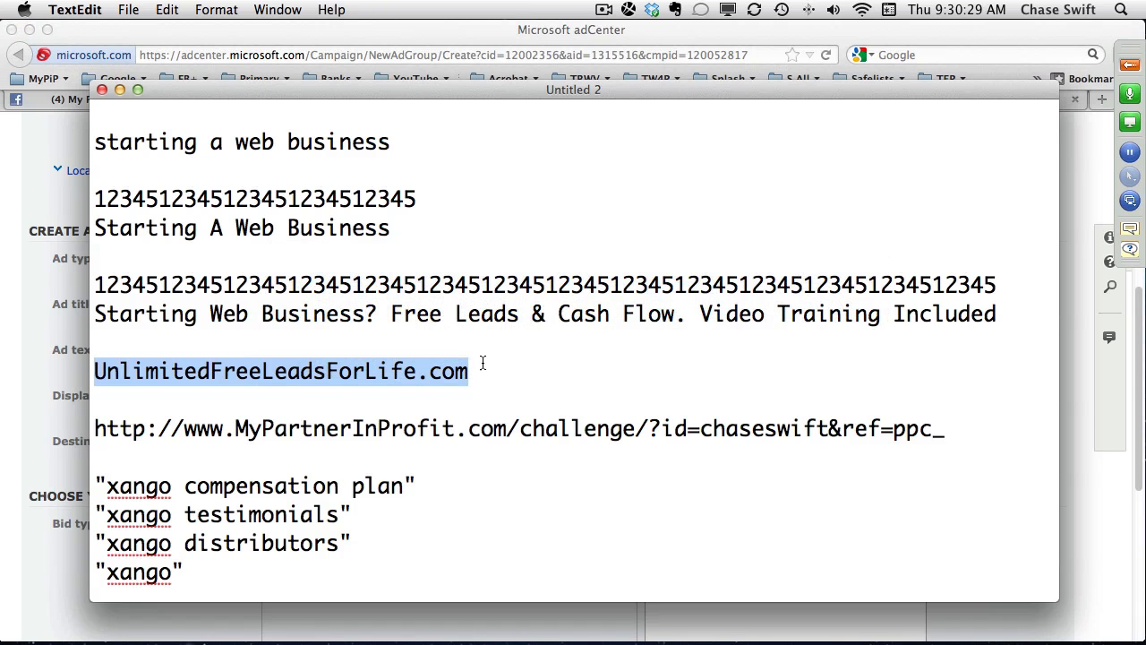
pyautogui.moveTo(186, 434); pyautogui.dragTo(507, 429)
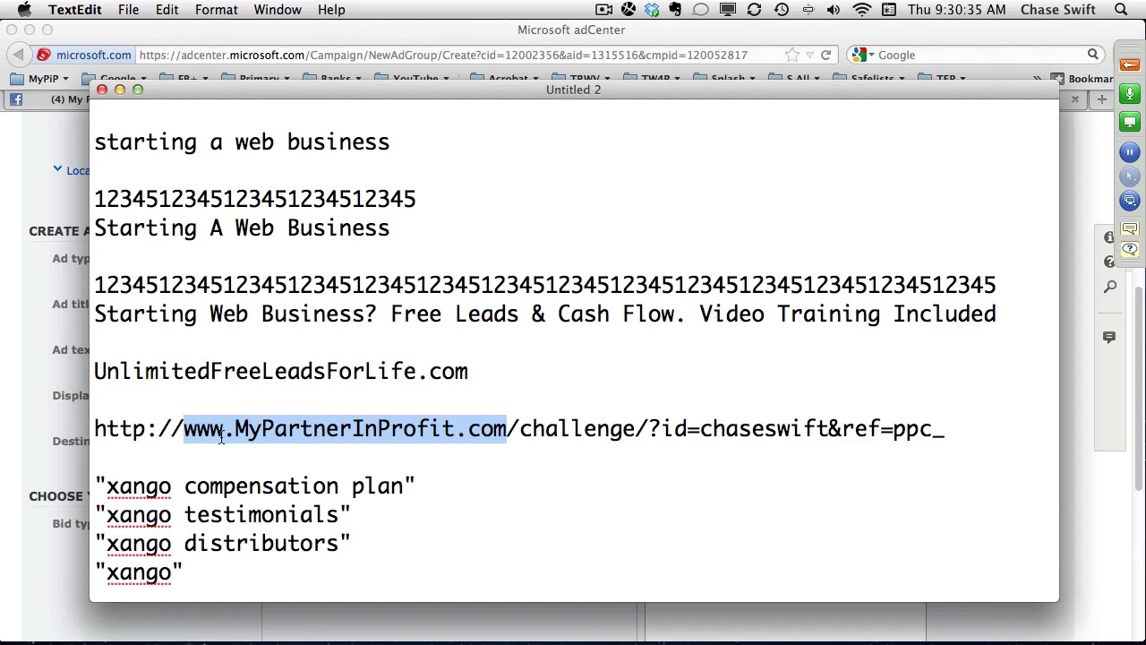
pyautogui.rightClick(265, 430)
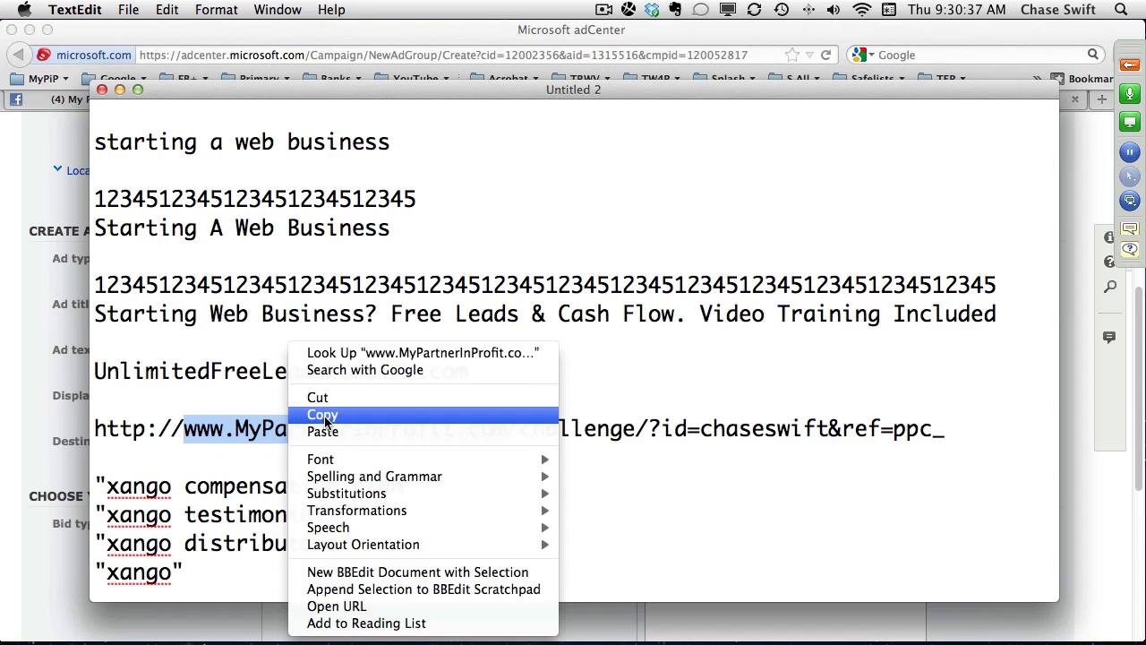
pyautogui.click(313, 413)
pyautogui.click(23, 334)
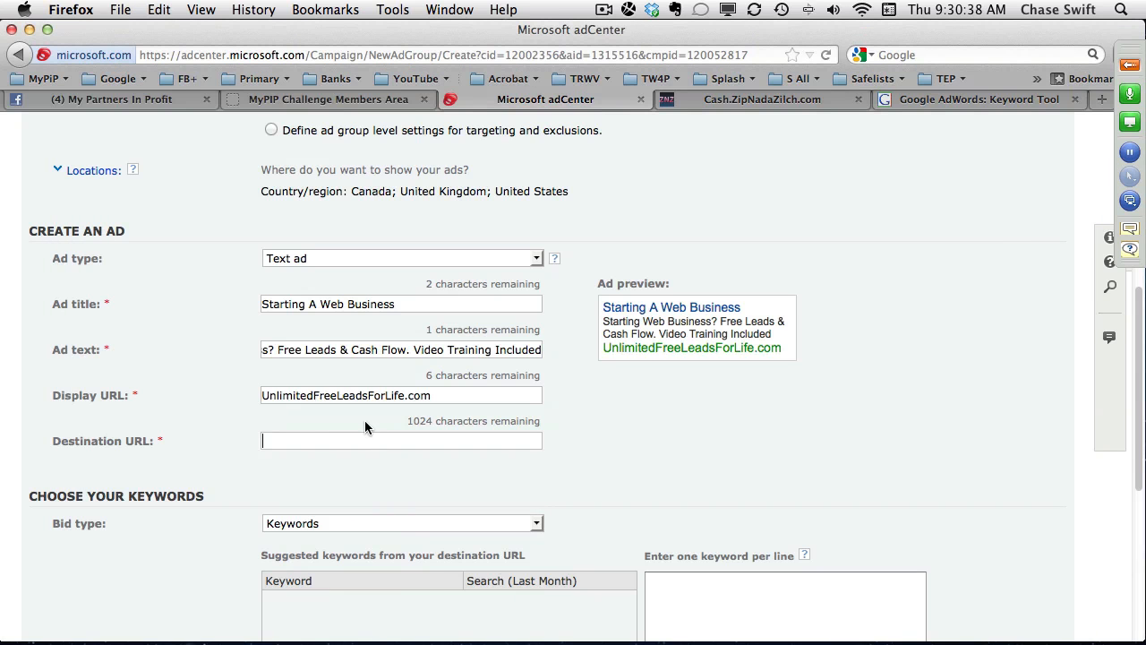
pyautogui.tripleClick(433, 395)
pyautogui.press('super+v')
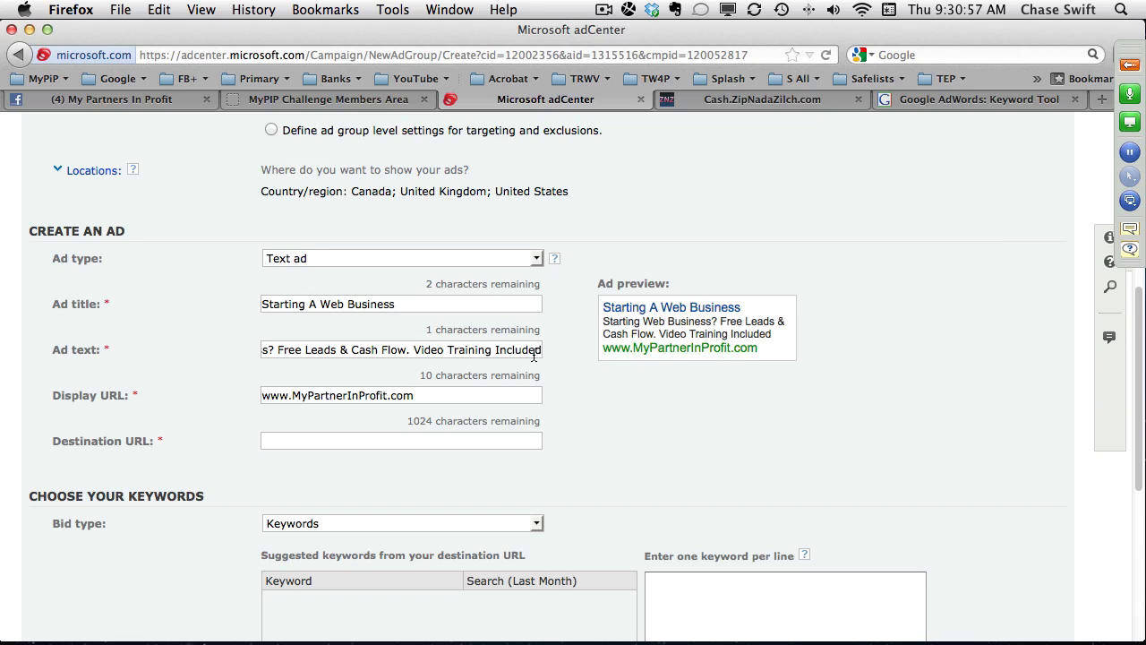
pyautogui.press('super+z')
pyautogui.click(476, 391)
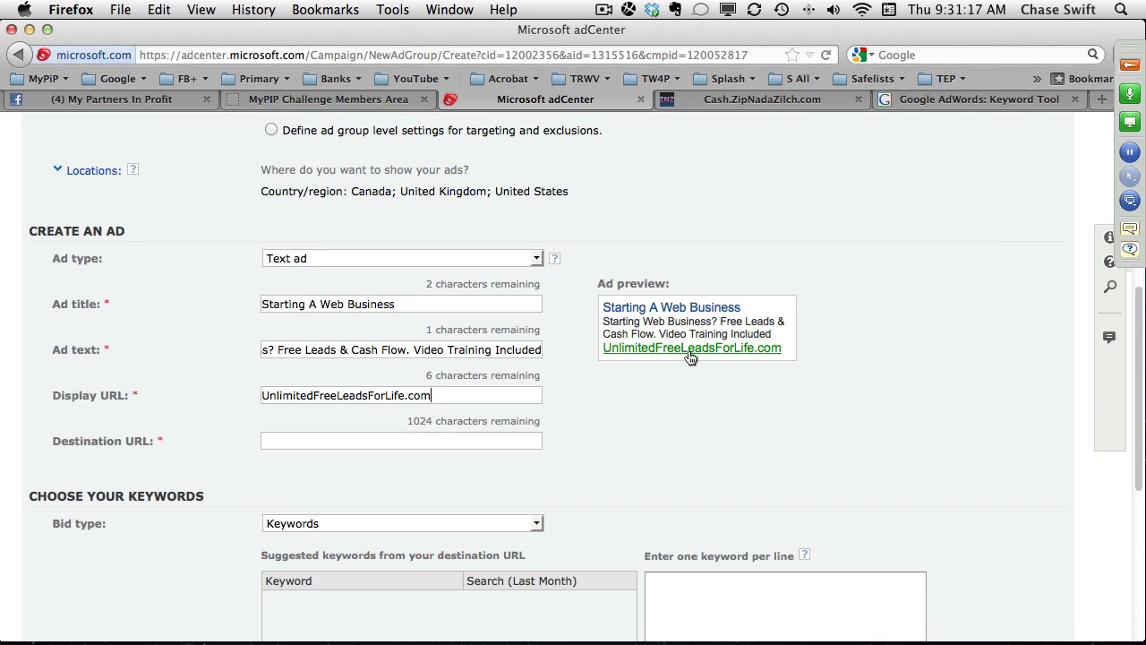
# Copy the full MyPartnerInProfit.com challenge link ending in ref=ppc_ from the TextEdit draft and paste it as the ad's destination URL in adCenter.
pyautogui.press('super+Tab')
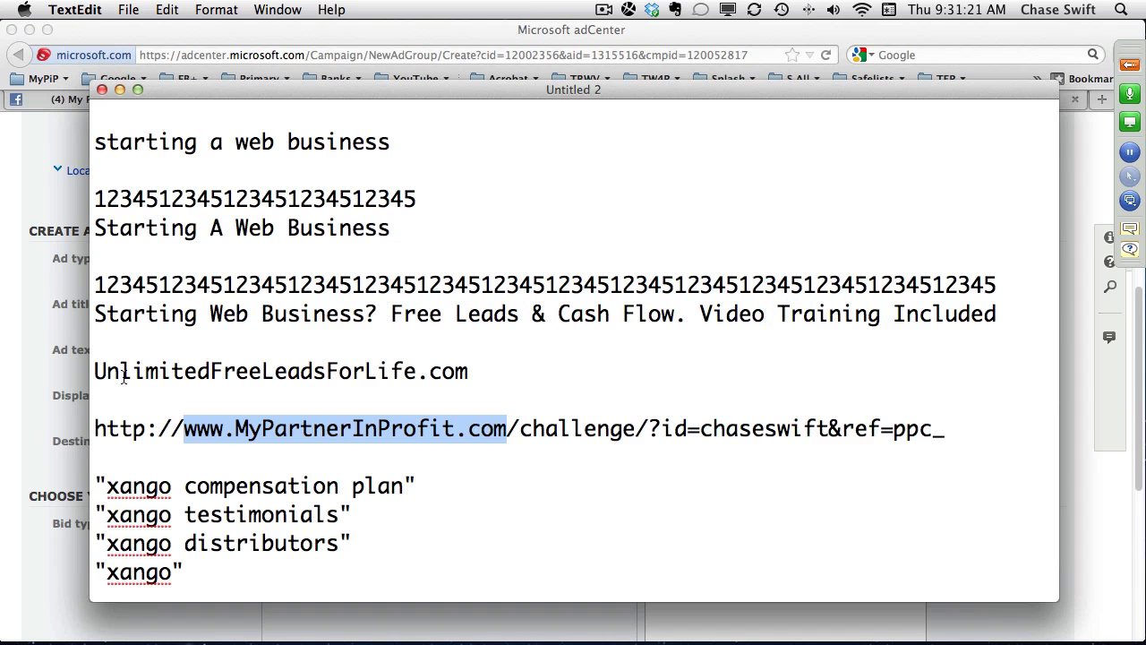
pyautogui.click(170, 427)
pyautogui.moveTo(94, 428); pyautogui.dragTo(961, 427)
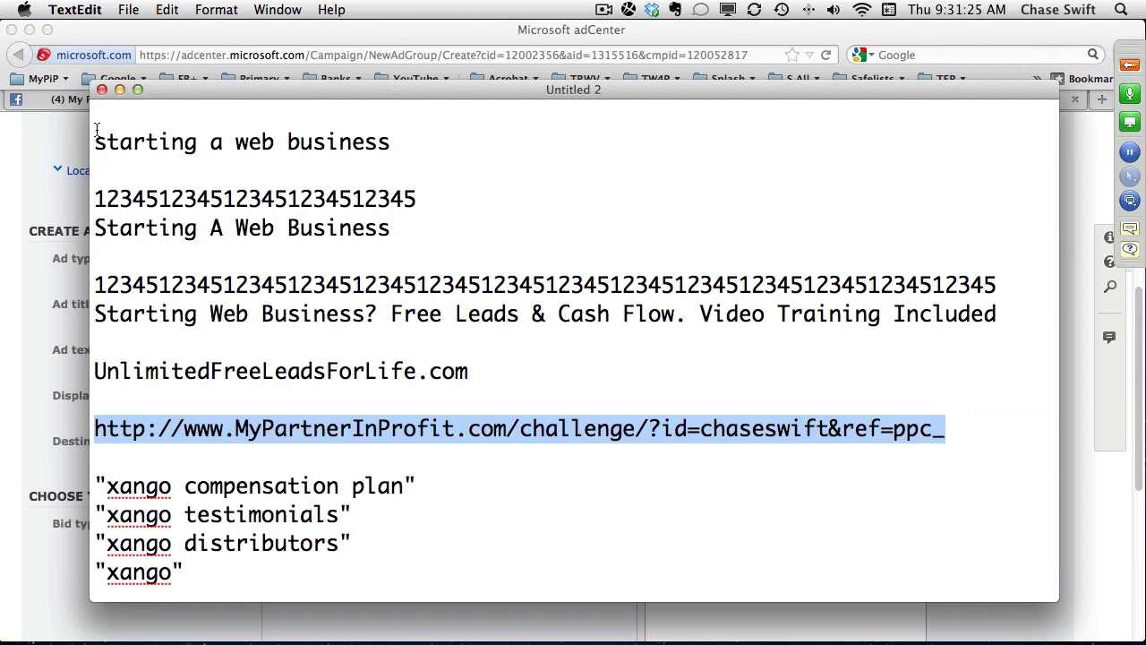
pyautogui.press('super+Tab')
pyautogui.click(291, 440)
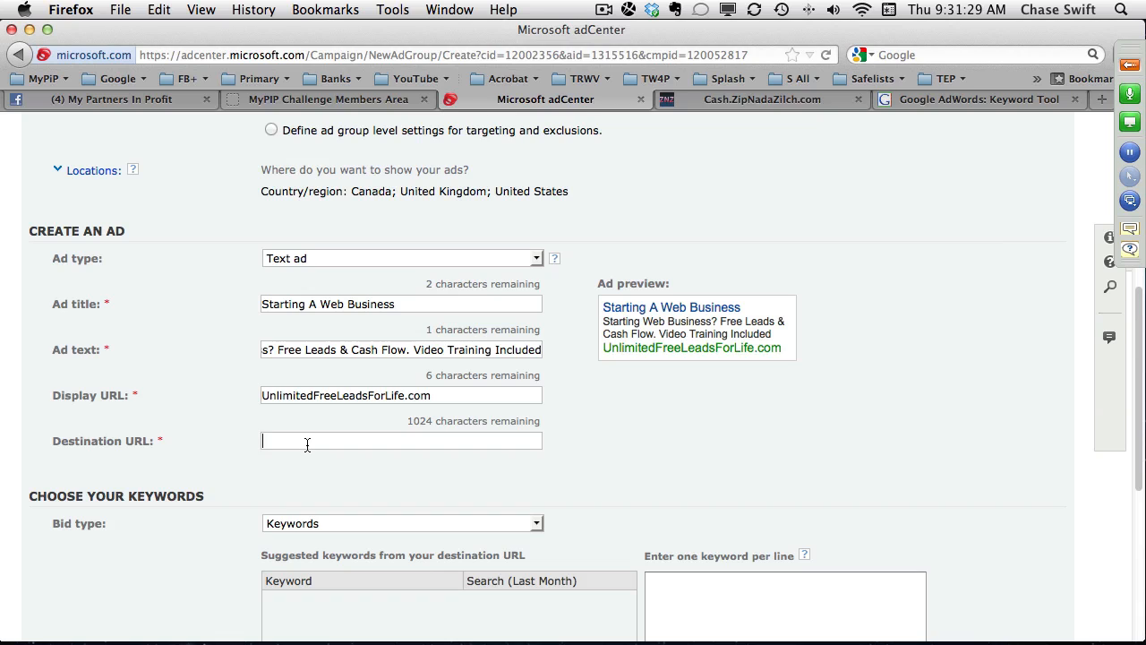
pyautogui.rightClick(309, 440)
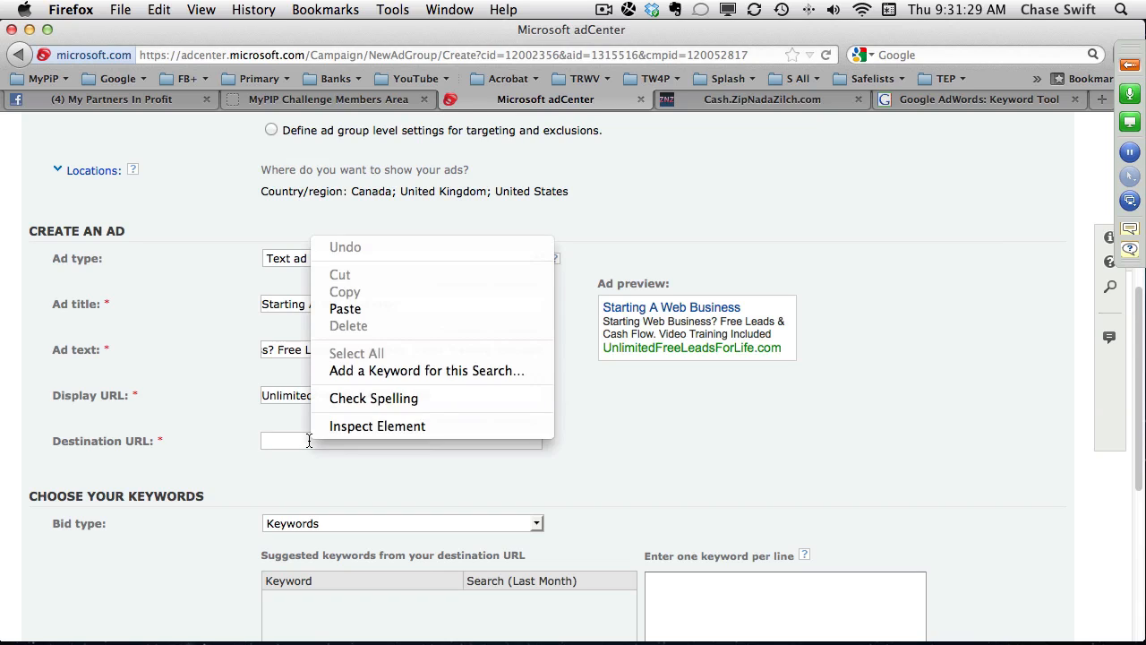
pyautogui.click(353, 313)
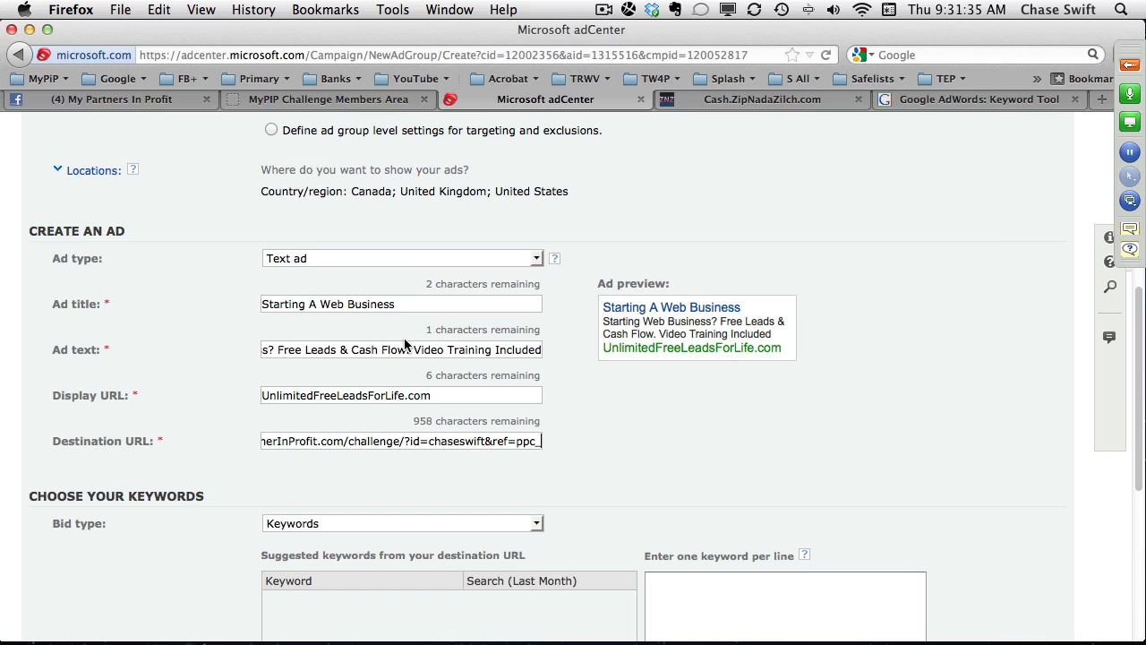
# Append startwebbiz to the ref value at the end of the destination URL.
pyautogui.write('s')
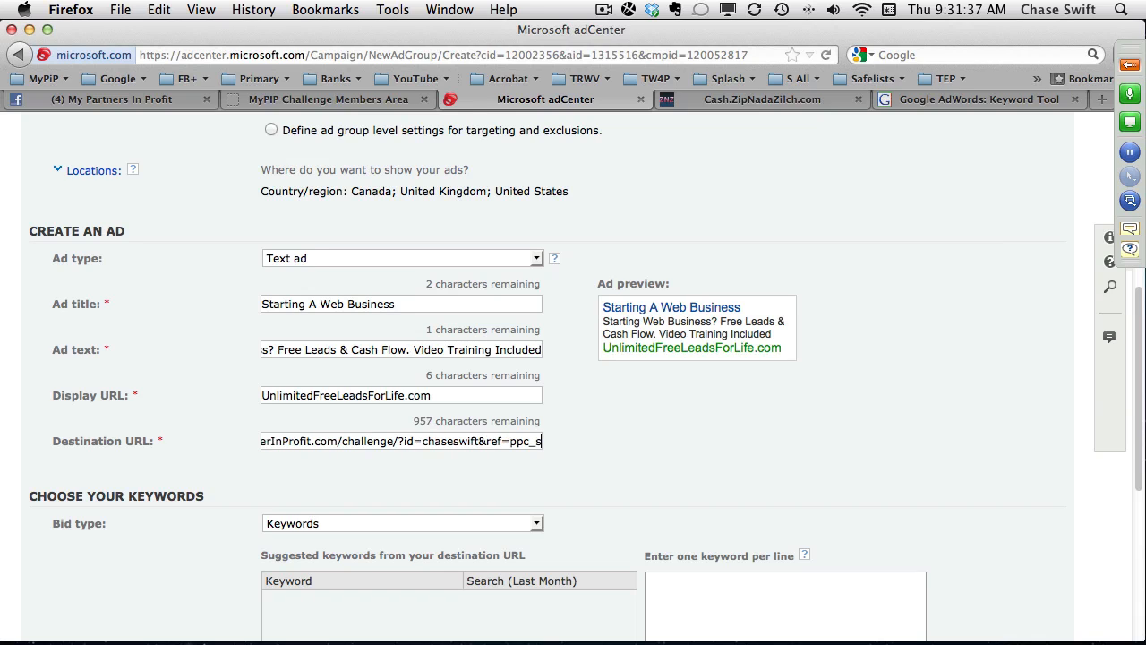
pyautogui.write('tartweb')
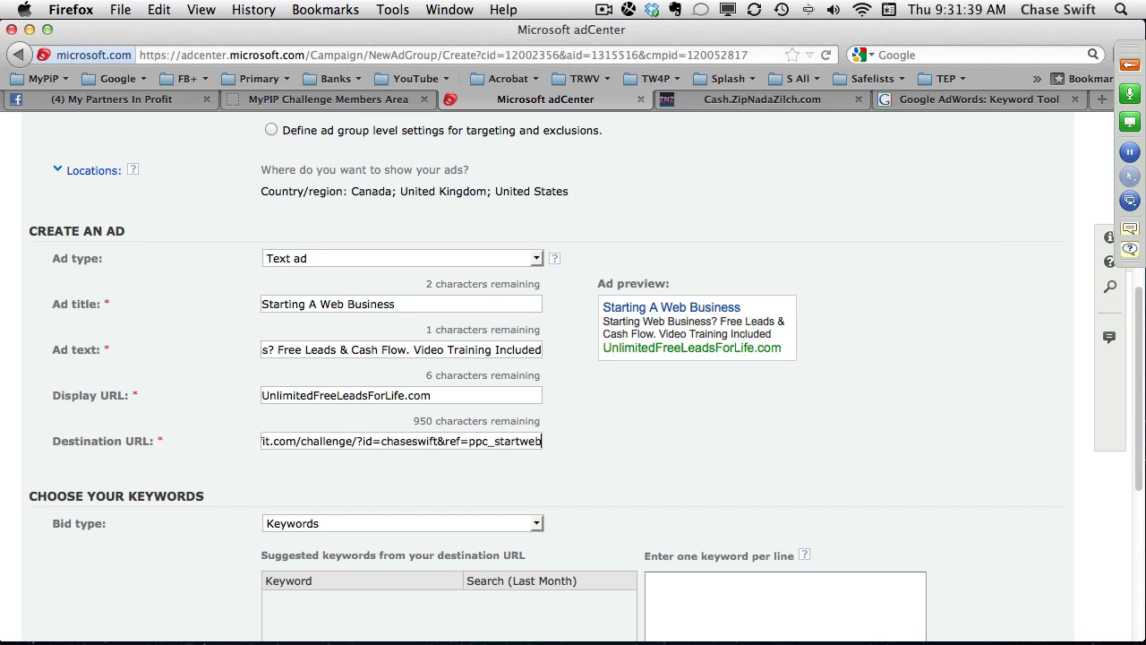
pyautogui.write('bix=z')
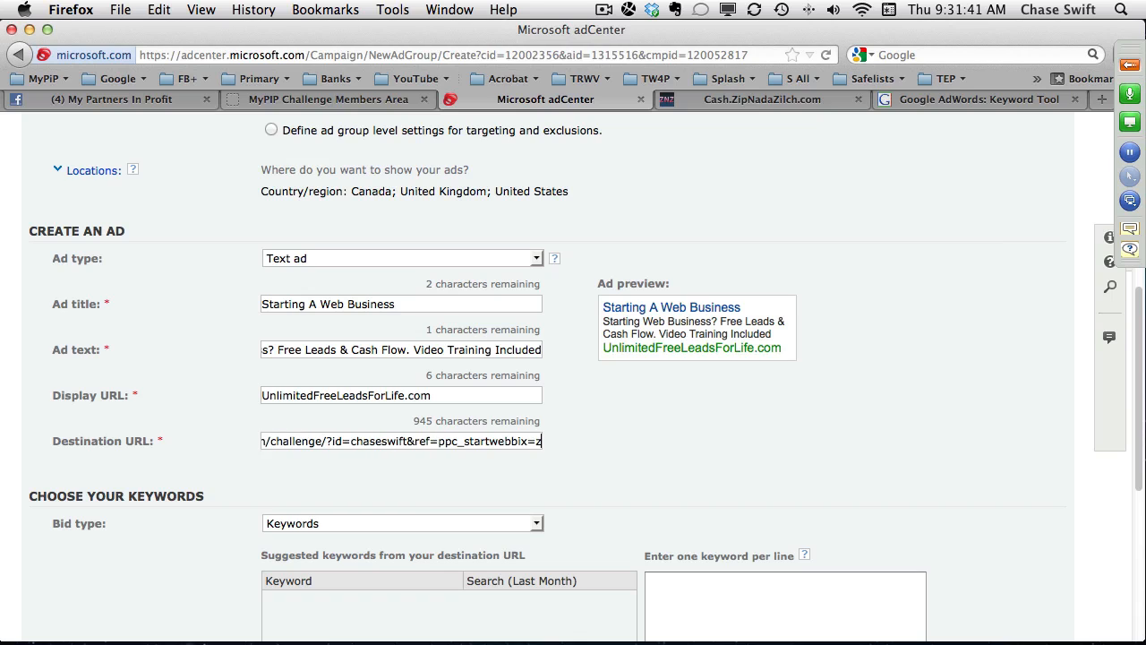
pyautogui.press('BackSpace')
pyautogui.press('BackSpace')
pyautogui.press('BackSpace')
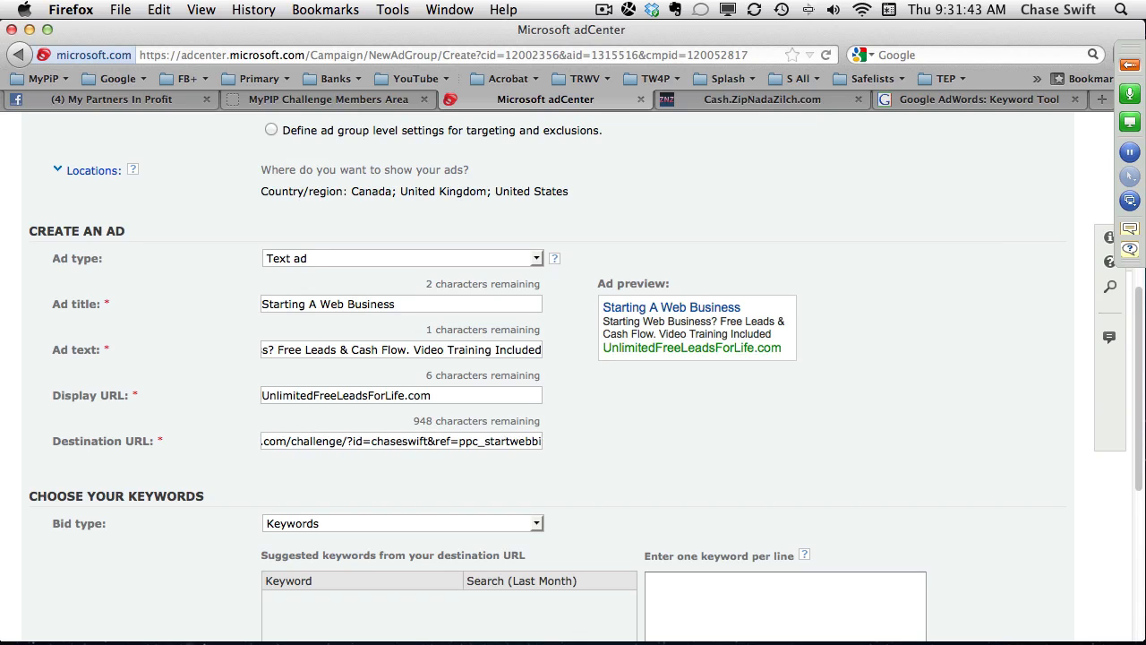
pyautogui.write('x')
pyautogui.press('BackSpace')
pyautogui.press('BackSpace')
pyautogui.write('z')
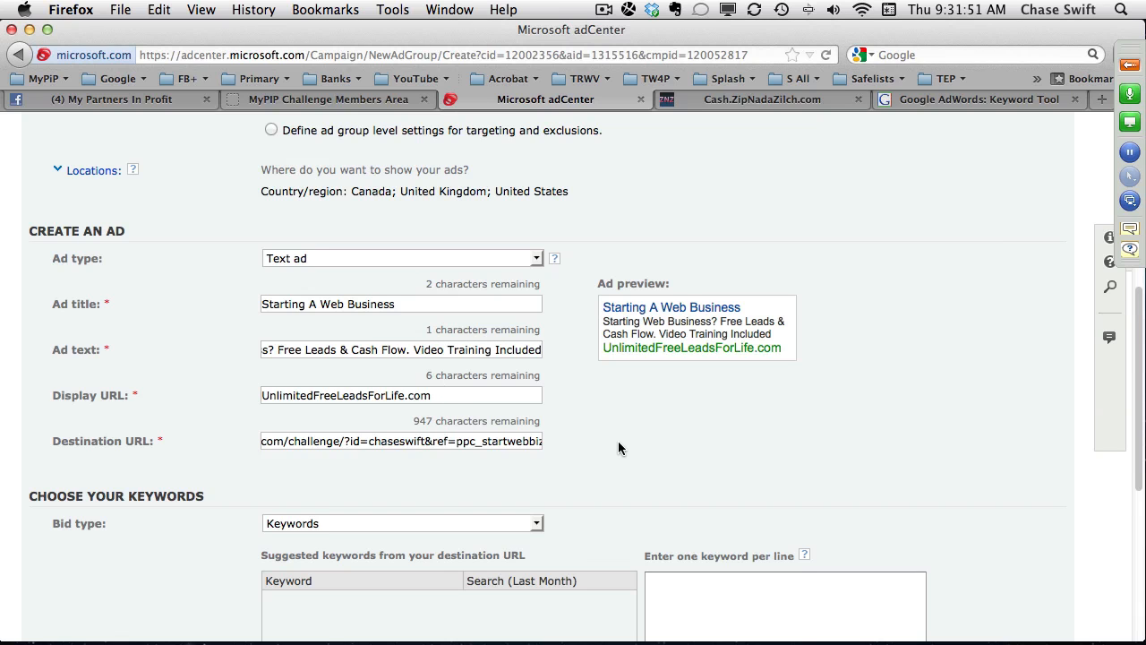
# Switch to the Google AdWords Keyword Tool and view the selected phrase-match keyword ideas as text.
pyautogui.scroll(-5, 618, 441)
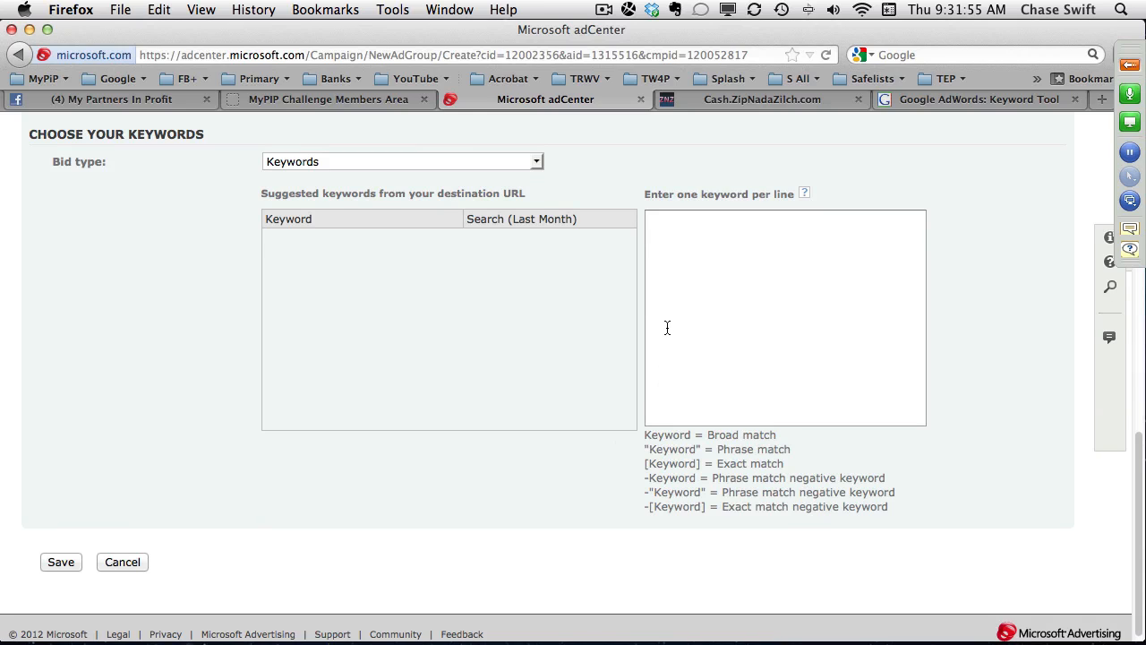
pyautogui.click(671, 258)
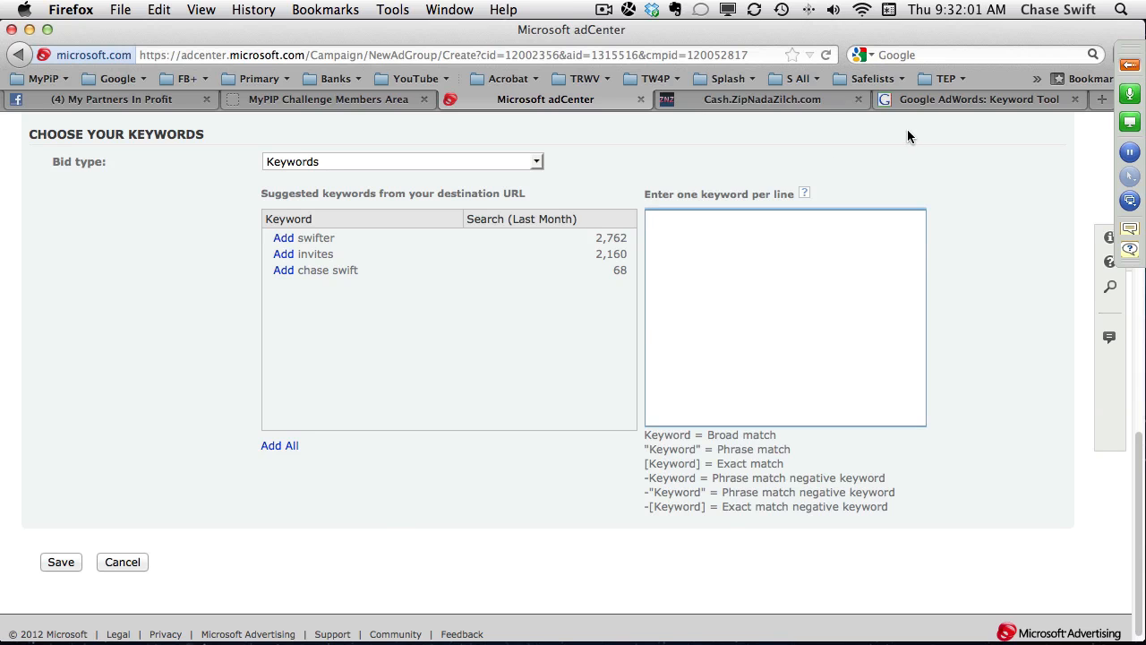
pyautogui.click(932, 98)
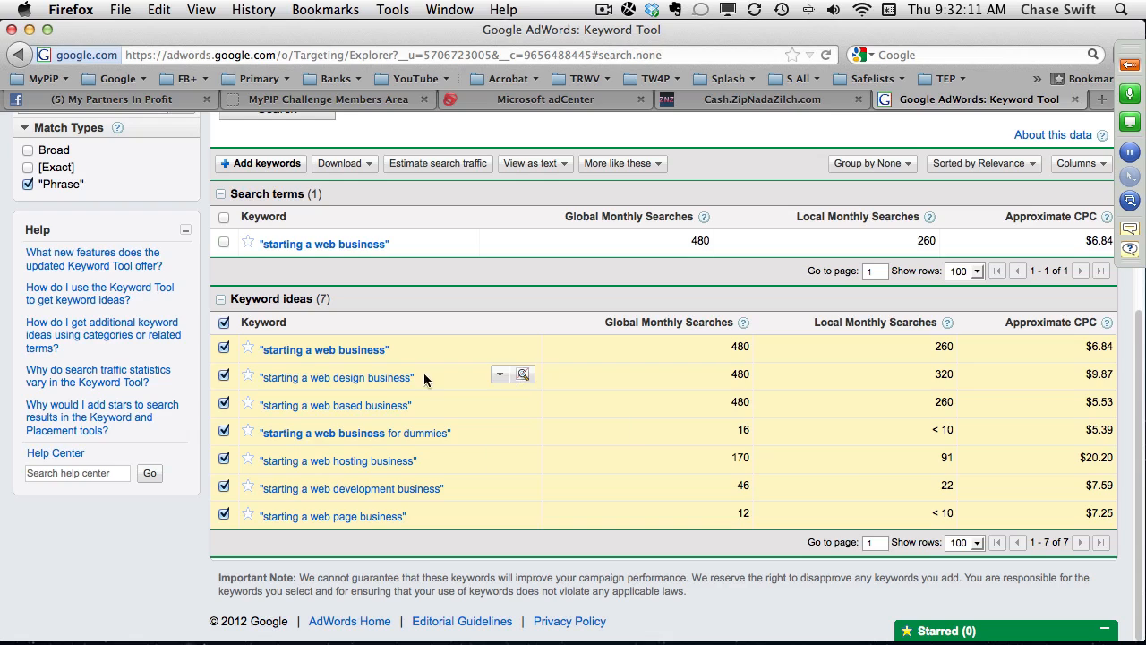
pyautogui.click(224, 404)
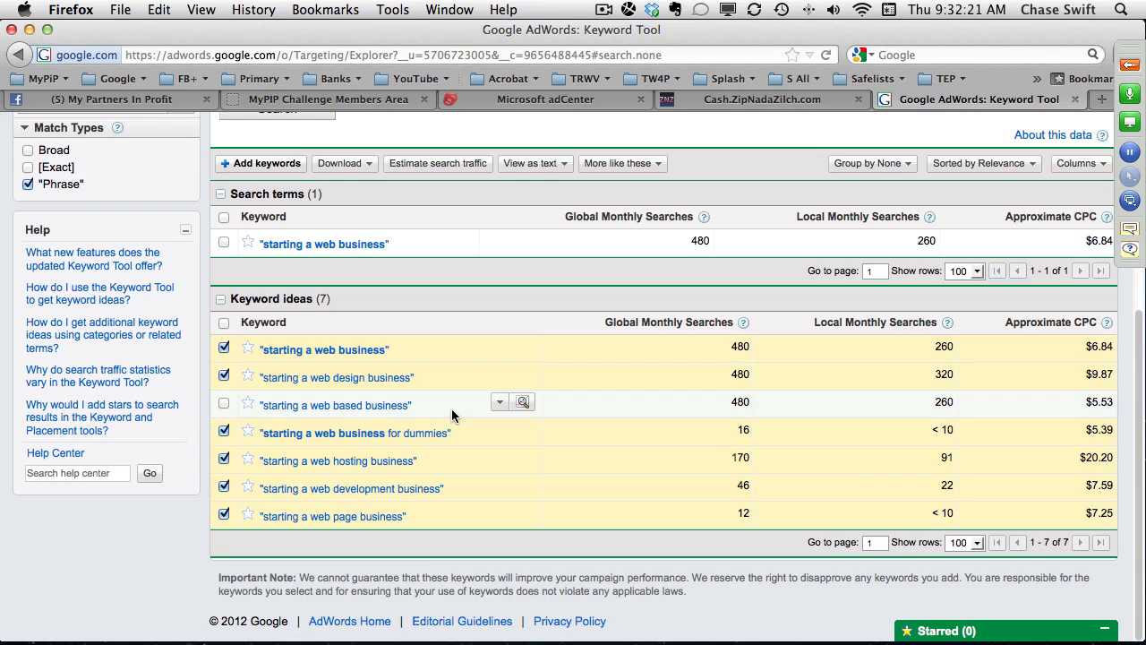
pyautogui.click(224, 404)
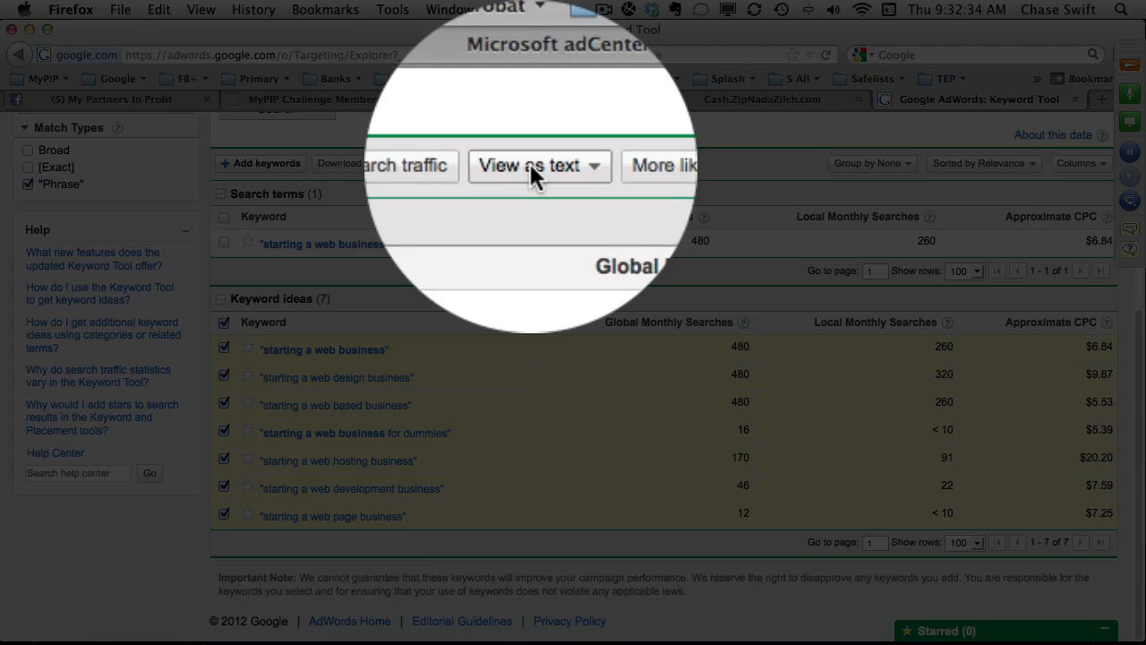
pyautogui.click(530, 167)
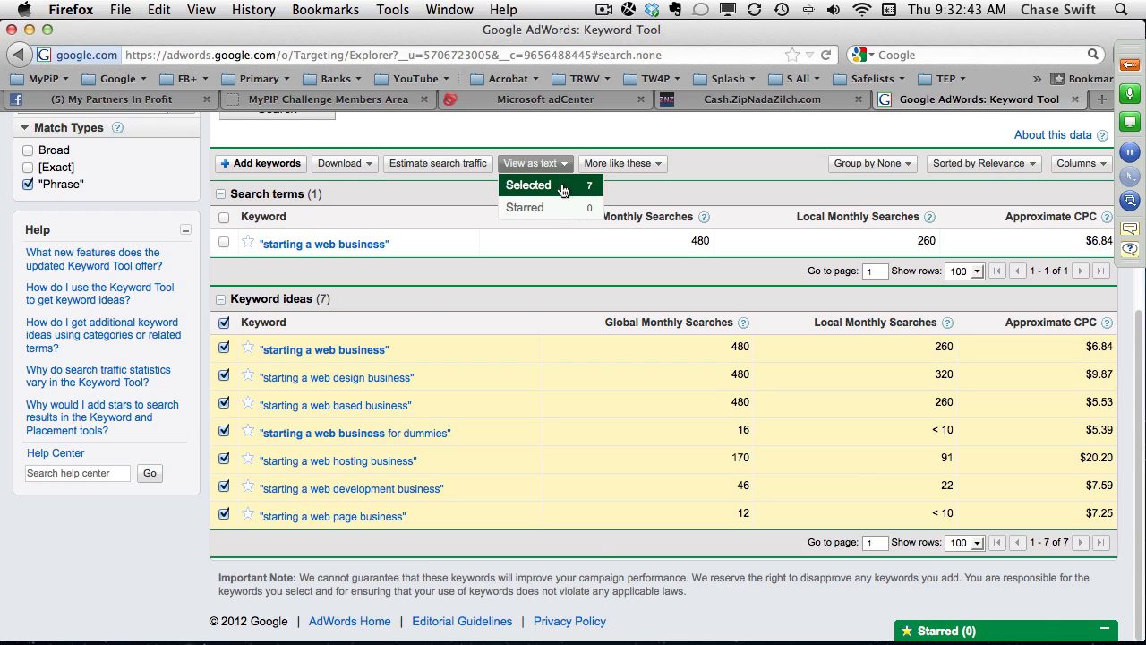
pyautogui.click(563, 188)
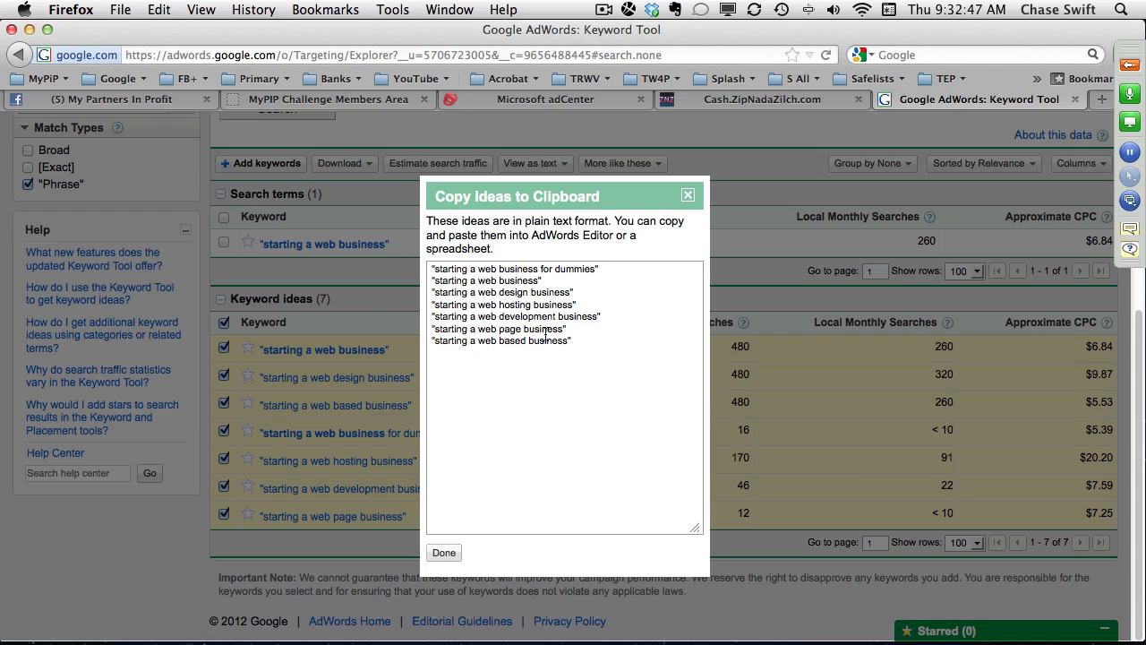
# Select the entire plain-text list of "starting a web business" keyword ideas and copy it.
pyautogui.moveTo(578, 340); pyautogui.dragTo(415, 266)
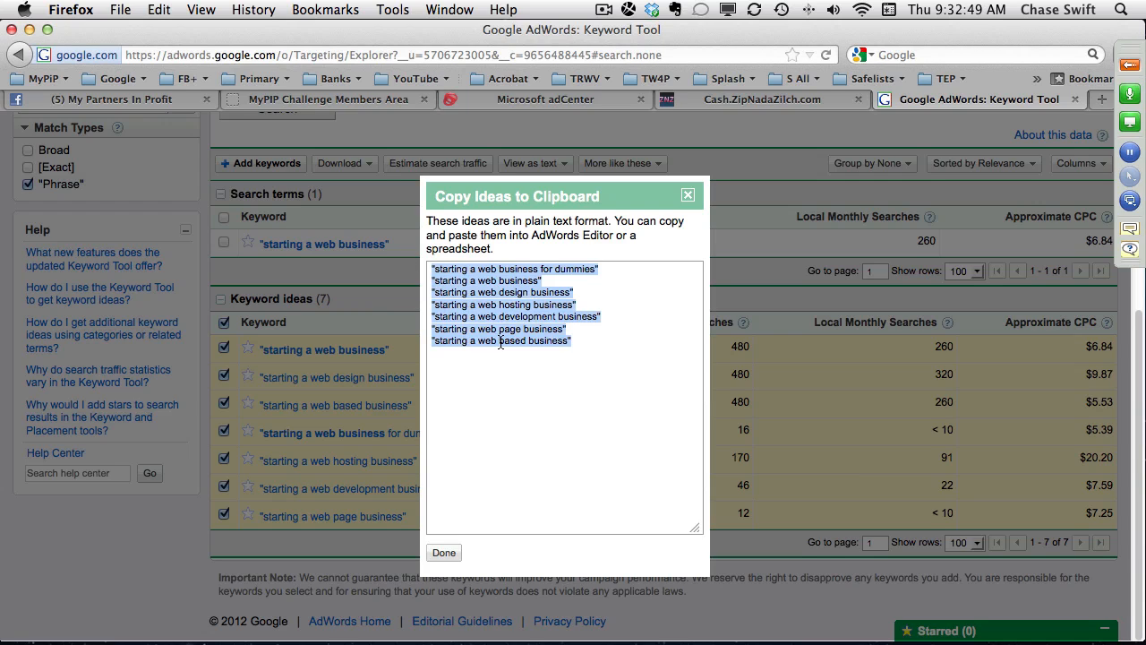
pyautogui.click(579, 346)
pyautogui.moveTo(588, 346); pyautogui.dragTo(431, 262)
pyautogui.click(452, 282)
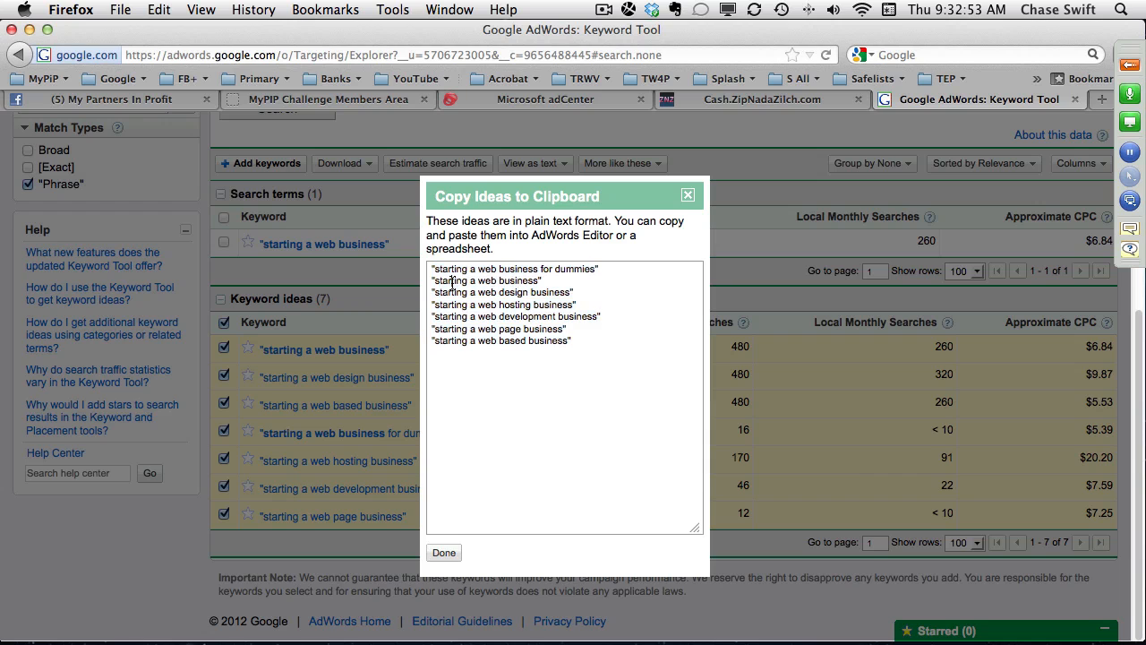
pyautogui.moveTo(581, 345); pyautogui.dragTo(395, 257)
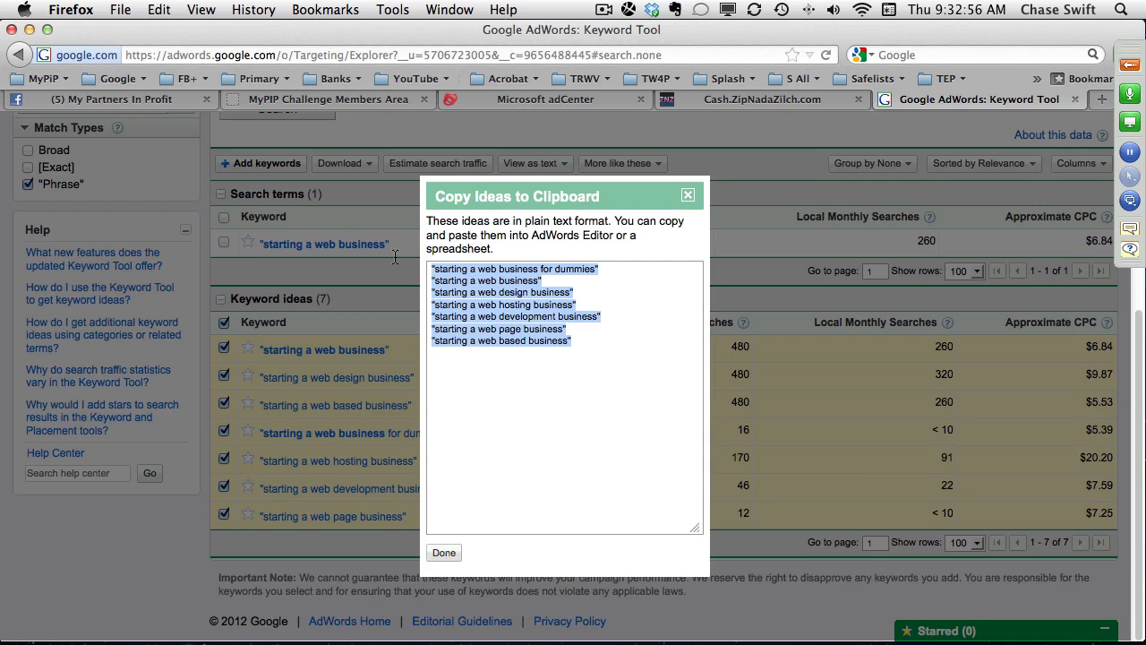
pyautogui.click(487, 365)
pyautogui.rightClick(493, 301)
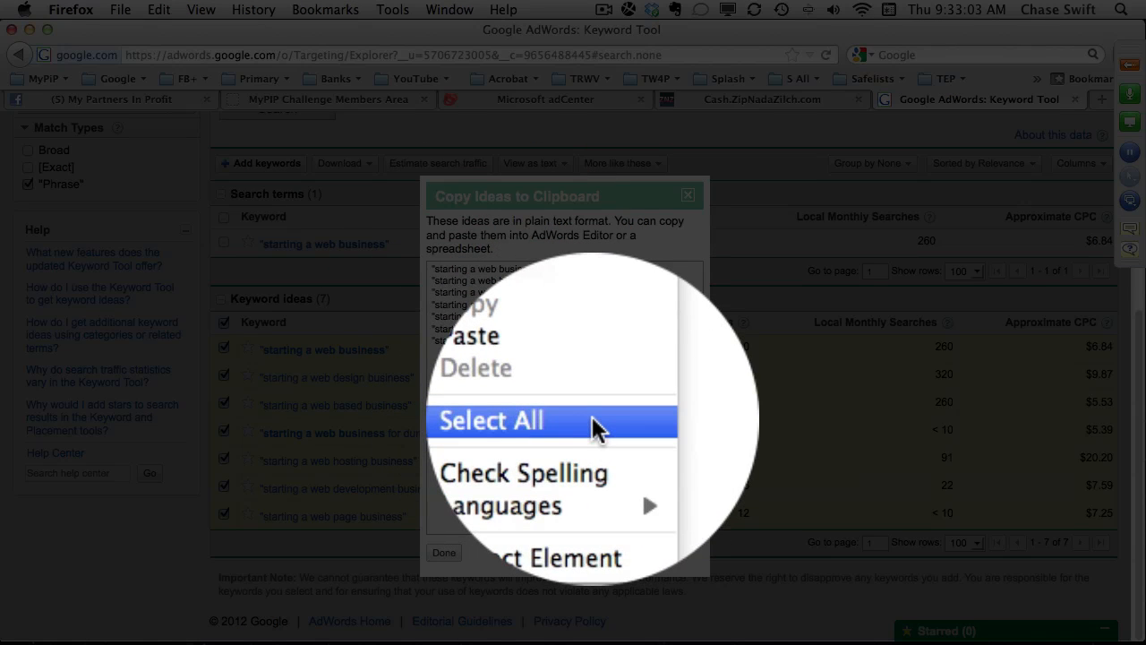
pyautogui.click(593, 420)
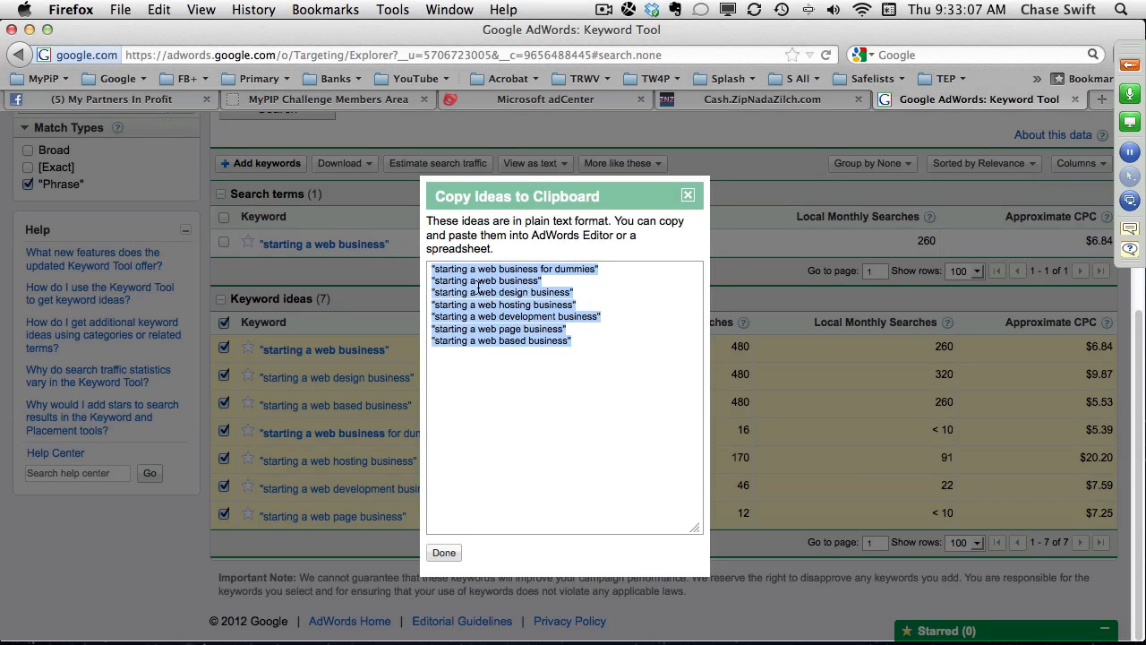
pyautogui.rightClick(477, 286)
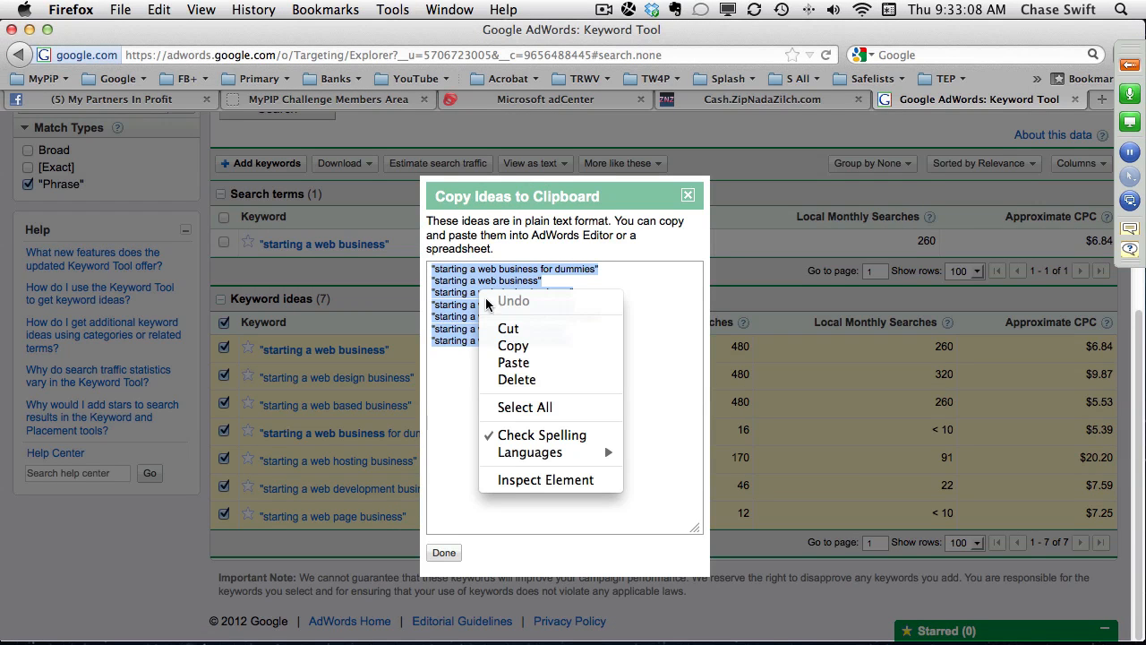
pyautogui.click(551, 350)
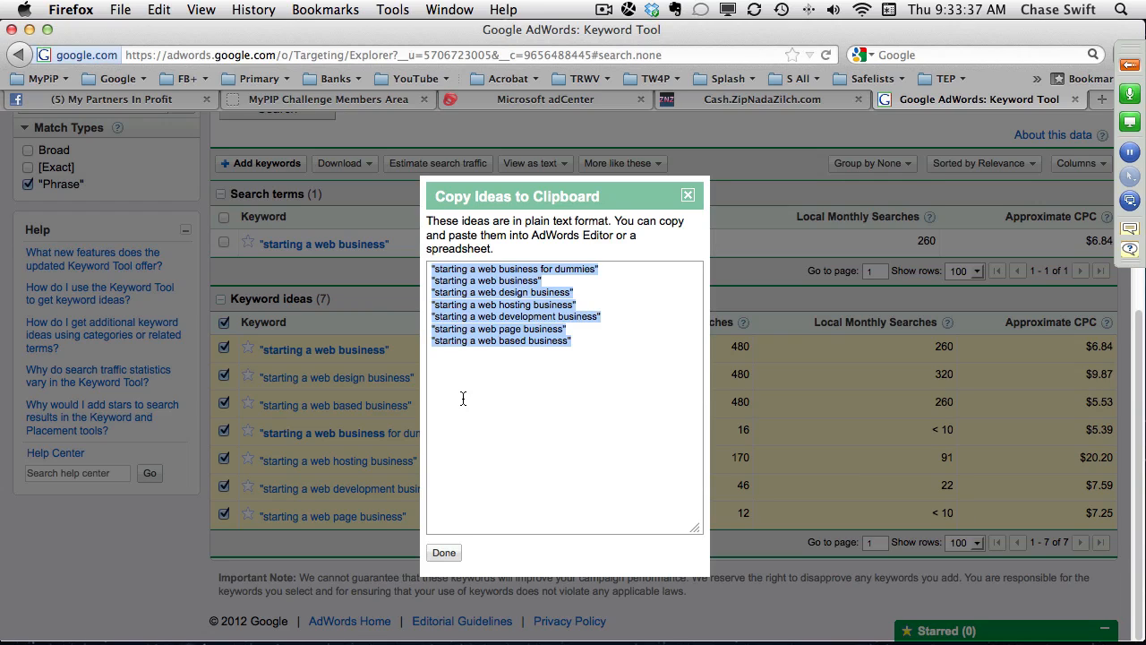
# Paste the copied phrase-match keywords into the new ad group's keyword list in adCenter.
pyautogui.click(545, 101)
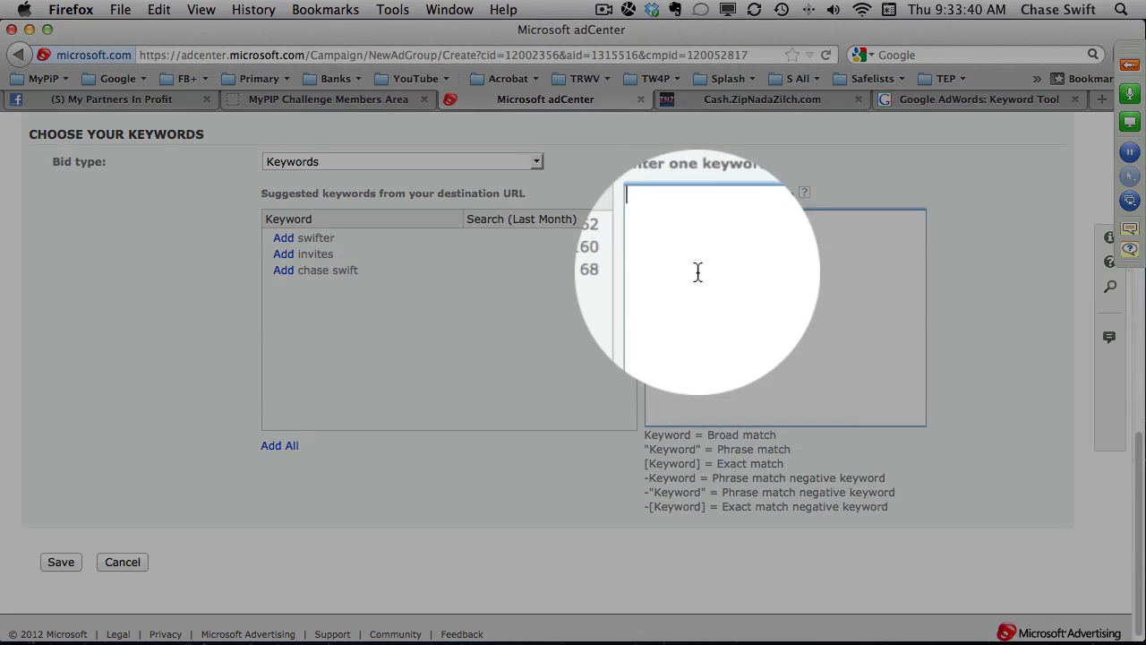
pyautogui.rightClick(700, 276)
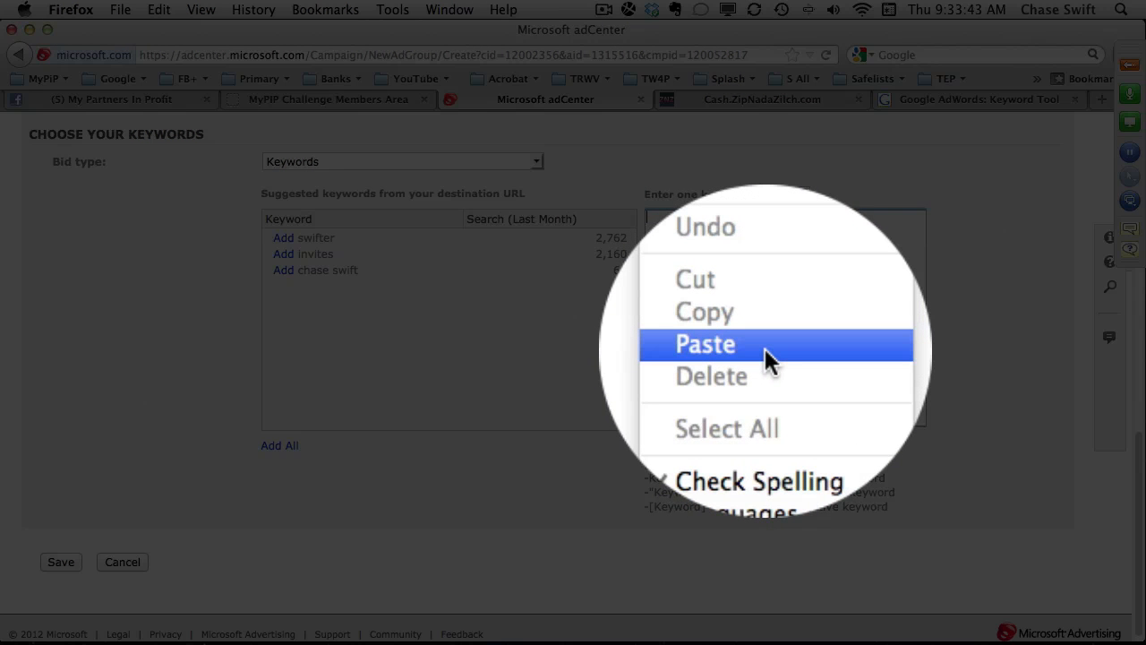
pyautogui.click(765, 348)
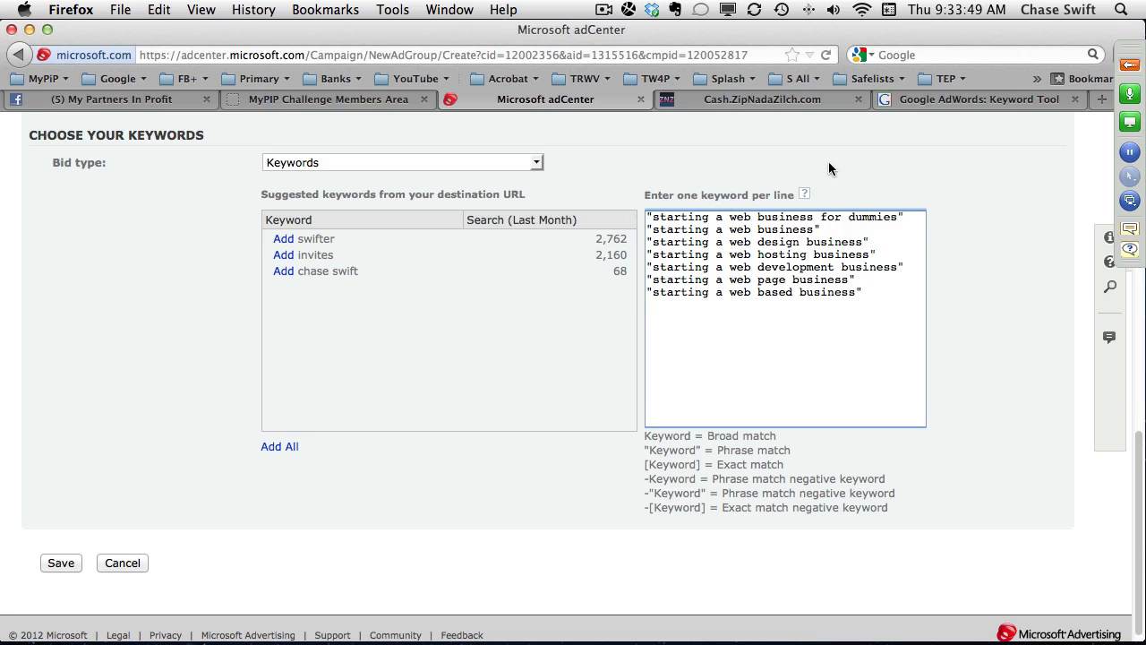
# Close the Copy Ideas to Clipboard dialog in the Keyword Tool and select all the pasted keywords in adCenter.
pyautogui.click(916, 103)
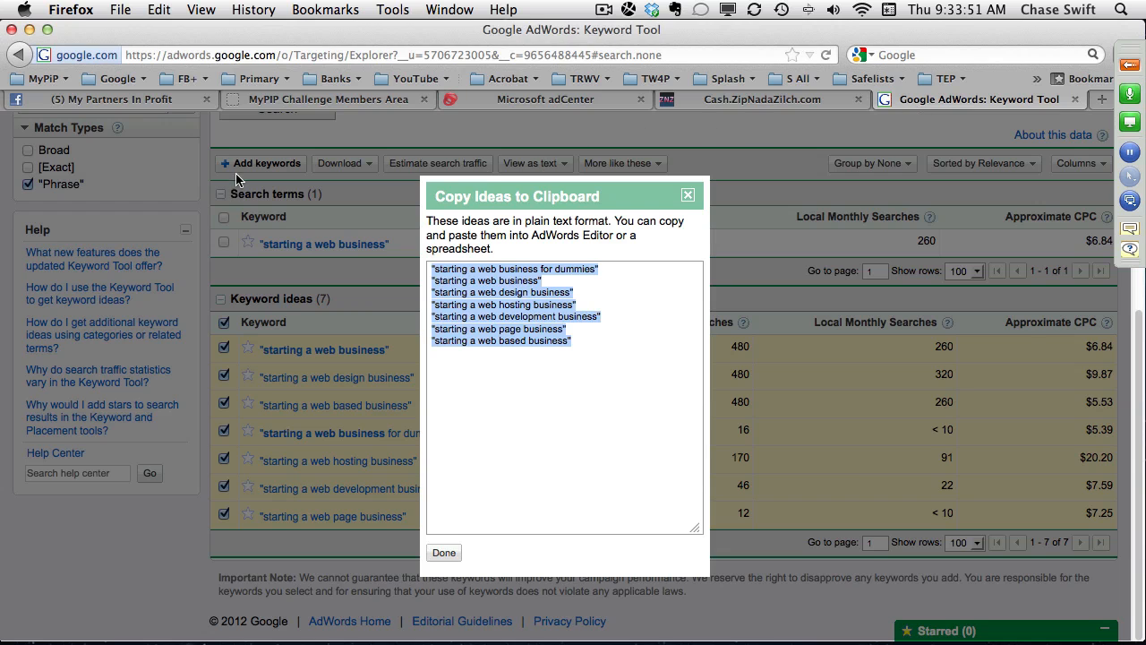
pyautogui.click(688, 196)
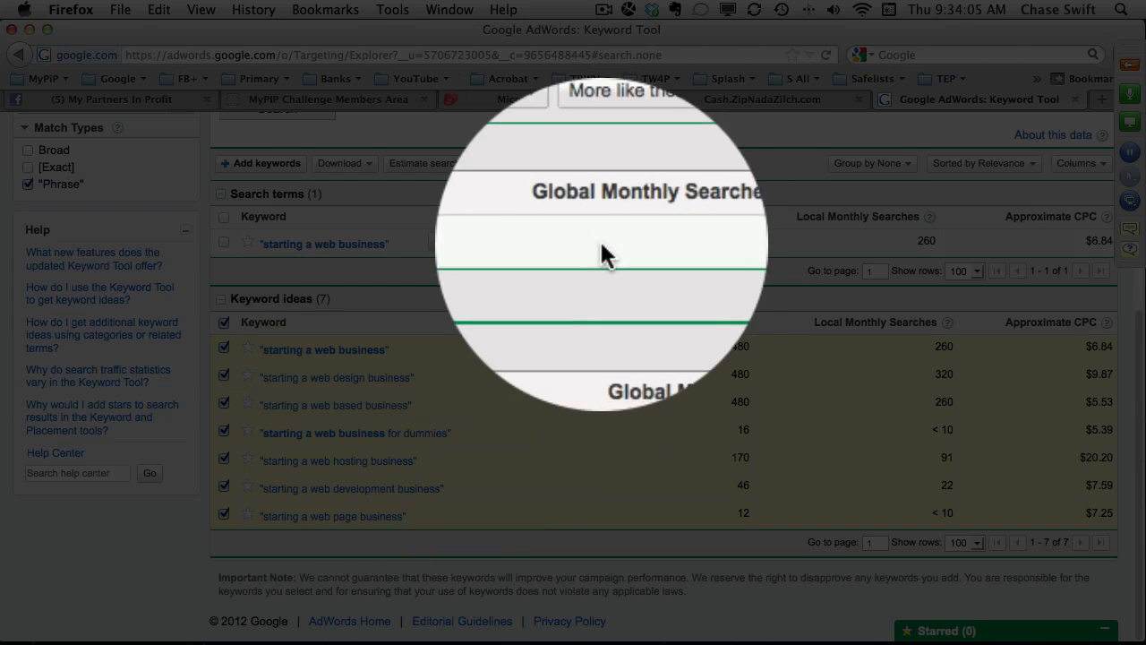
pyautogui.click(545, 98)
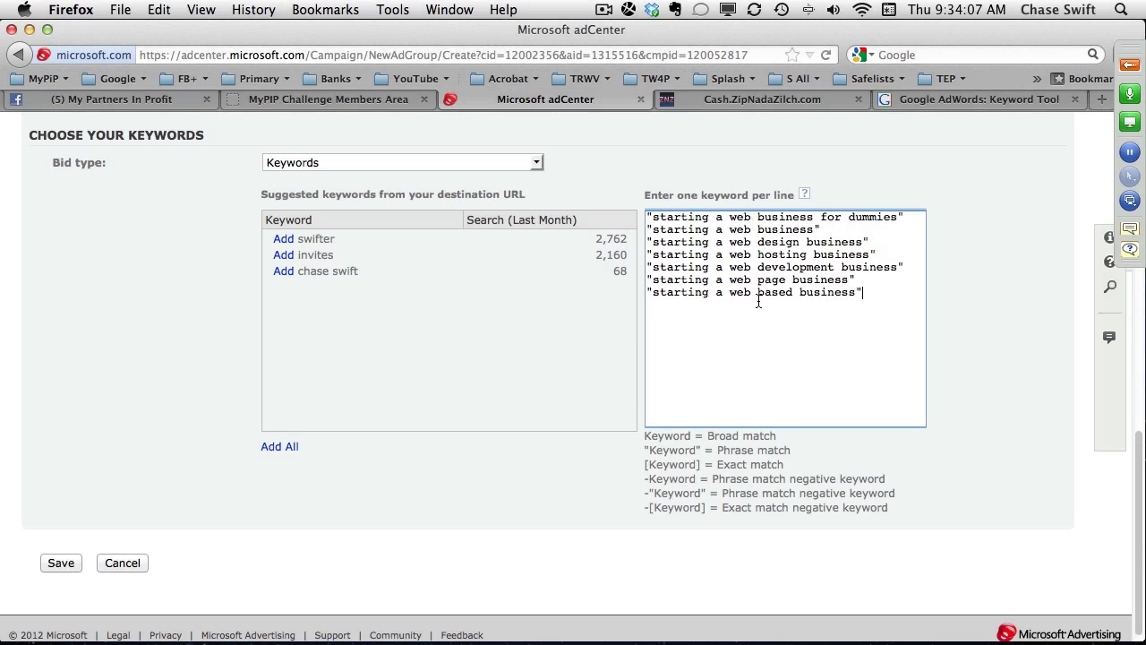
pyautogui.moveTo(864, 293); pyautogui.dragTo(639, 218)
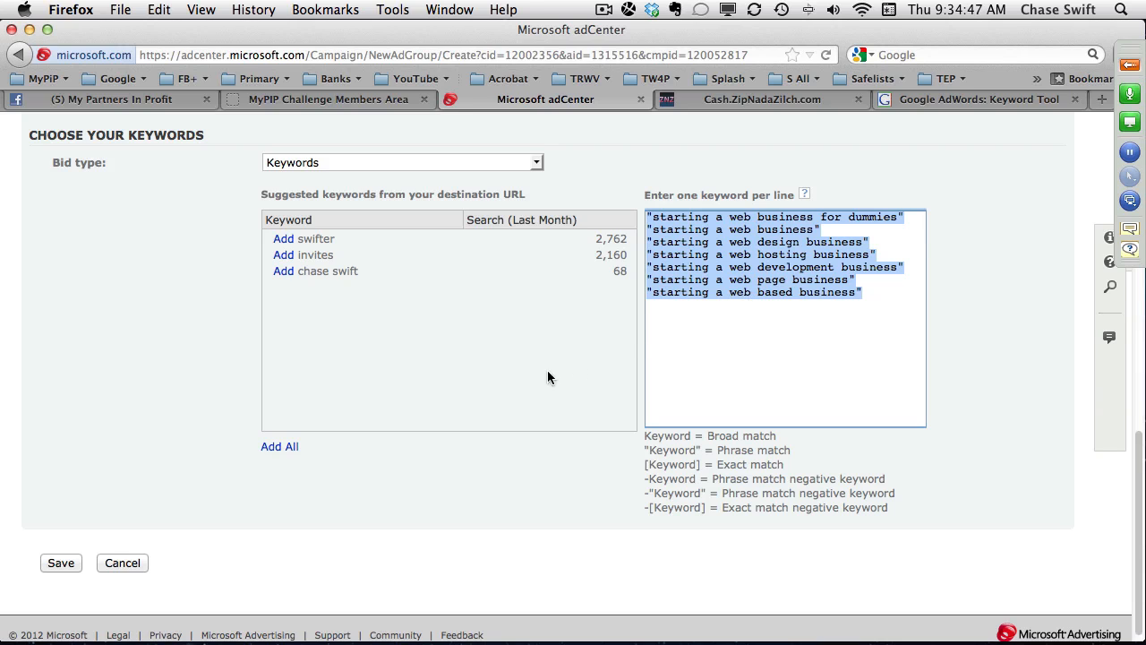
# Save the new ad group's ad and keywords, and set the search network bid to .10 USD.
pyautogui.click(61, 561)
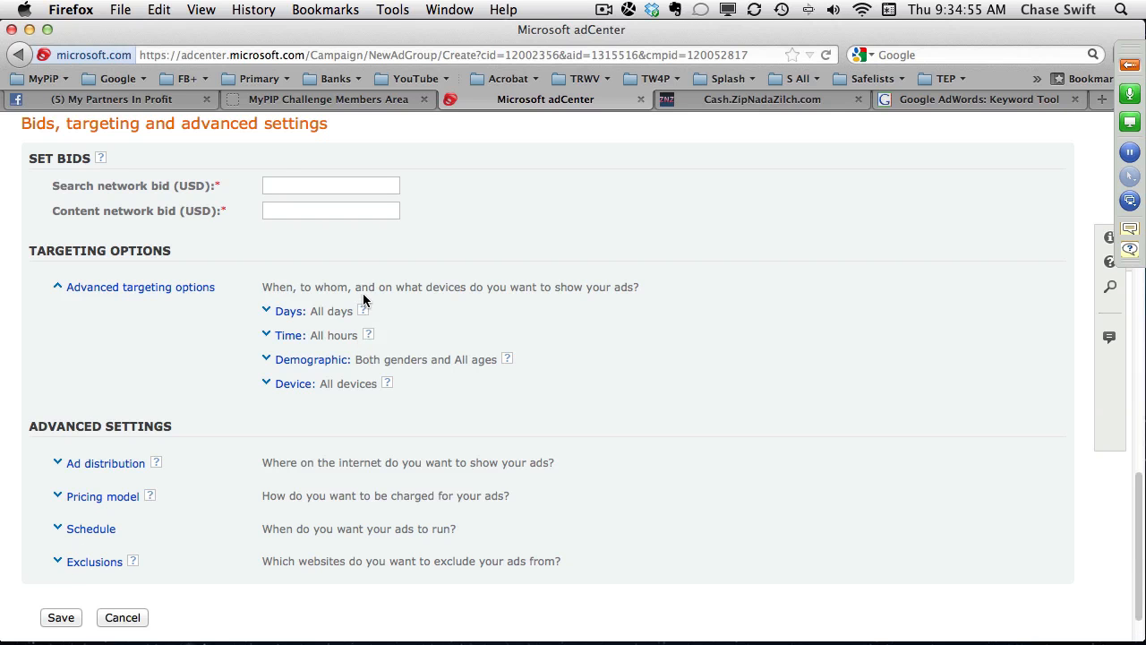
pyautogui.doubleClick(281, 185)
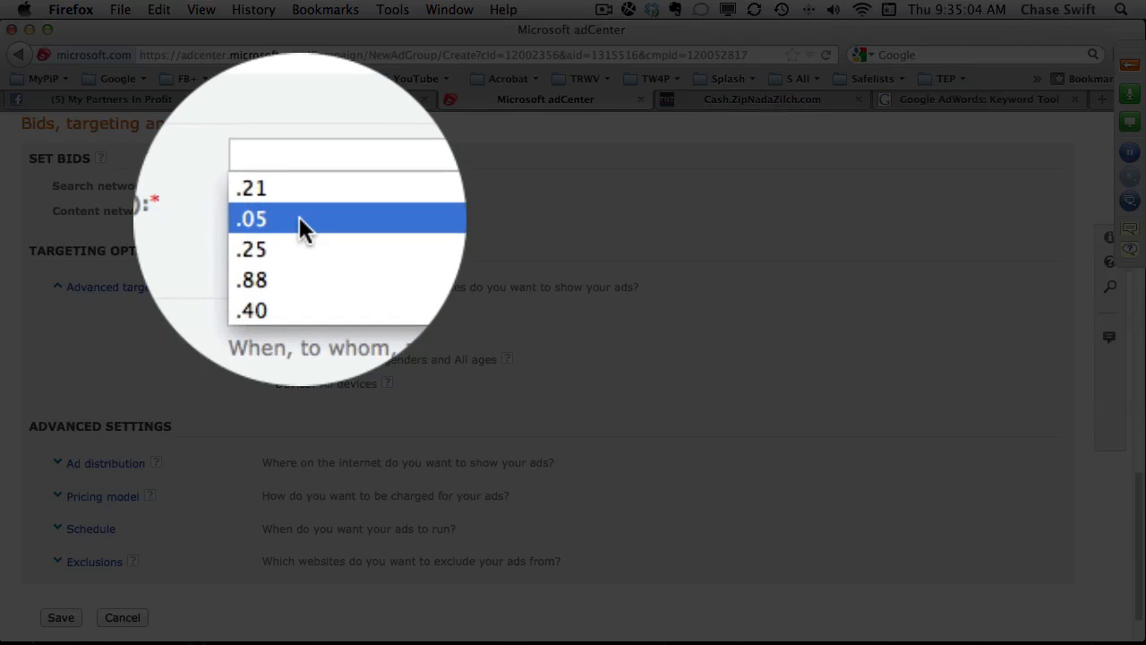
pyautogui.click(299, 219)
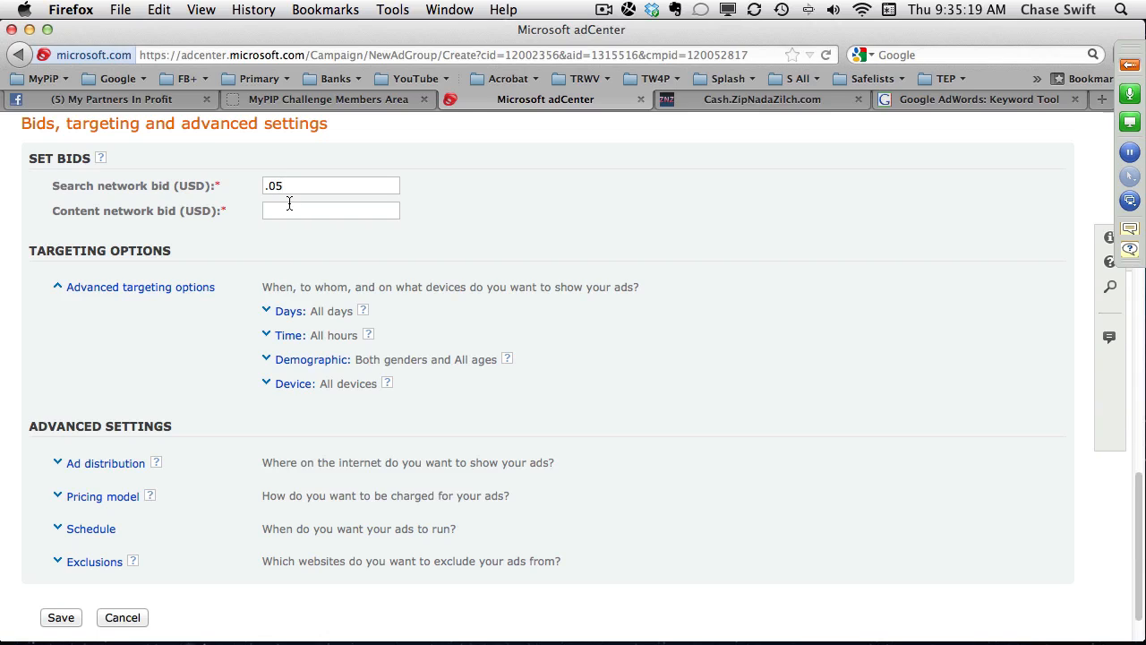
pyautogui.moveTo(286, 186); pyautogui.dragTo(243, 184)
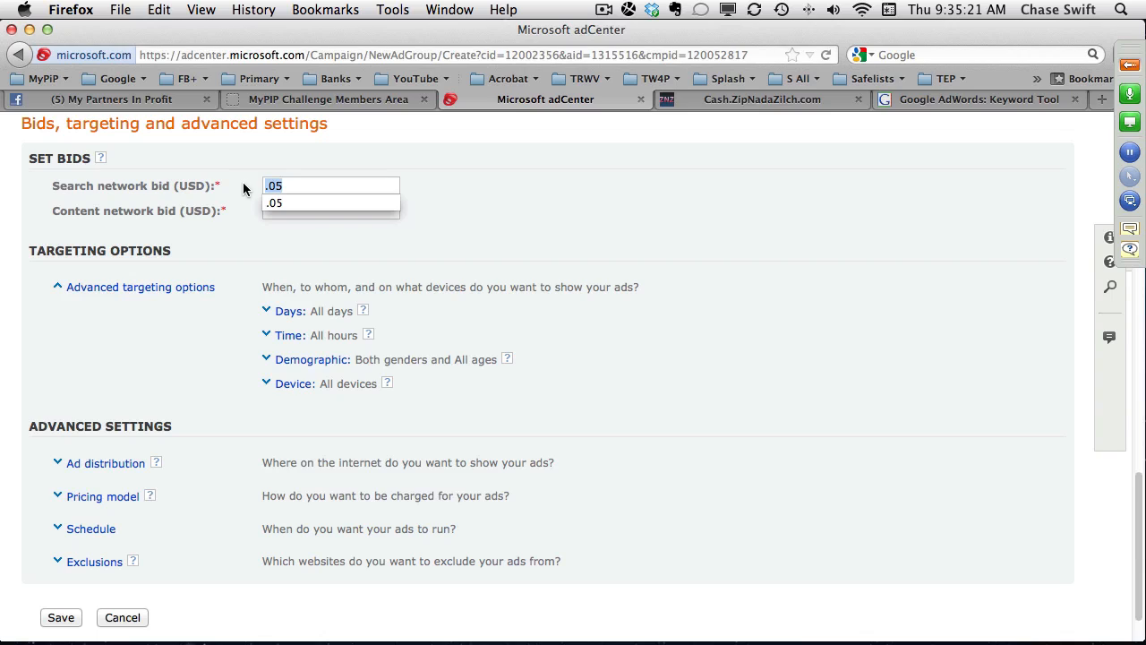
pyautogui.press('BackSpace')
pyautogui.write('.')
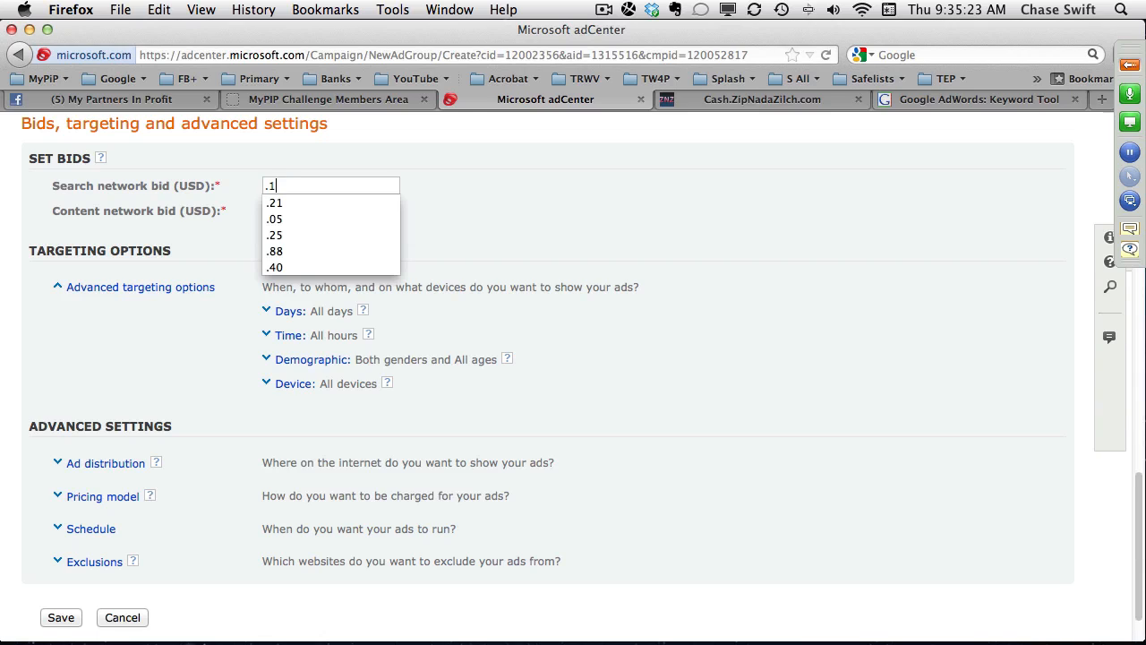
pyautogui.write('10')
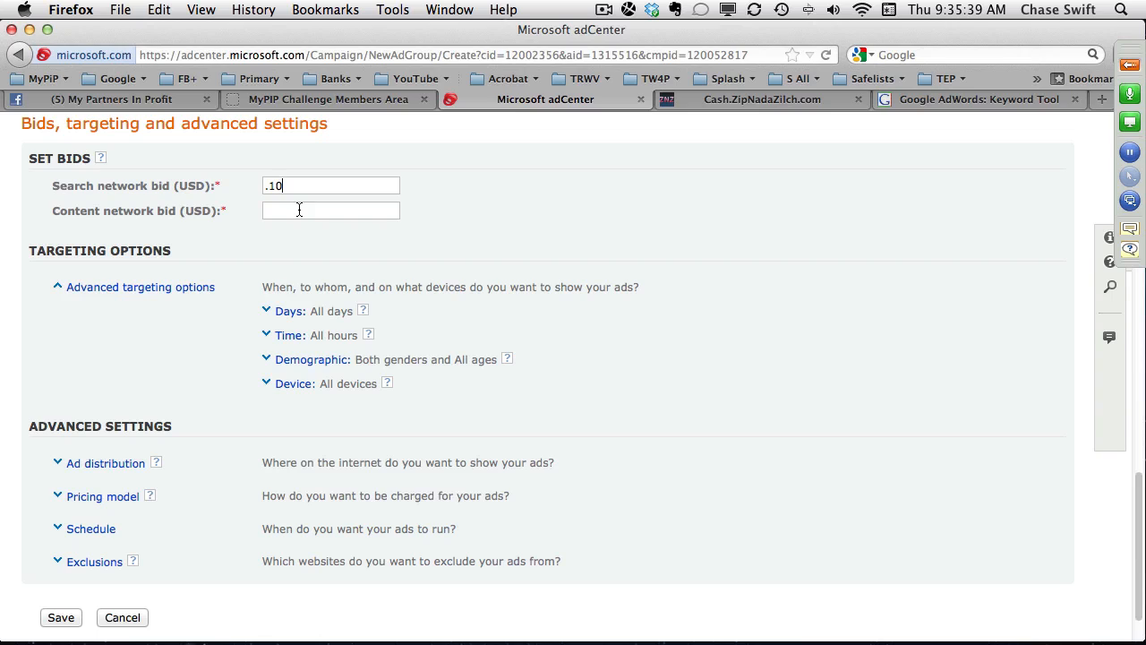
pyautogui.click(295, 210)
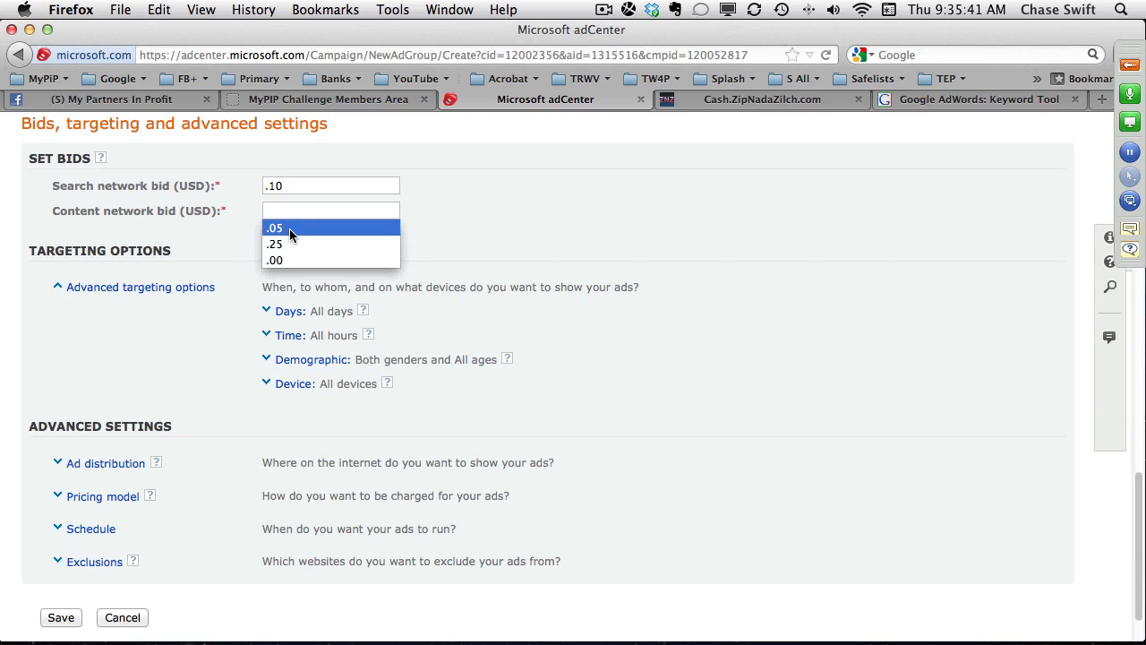
pyautogui.click(275, 229)
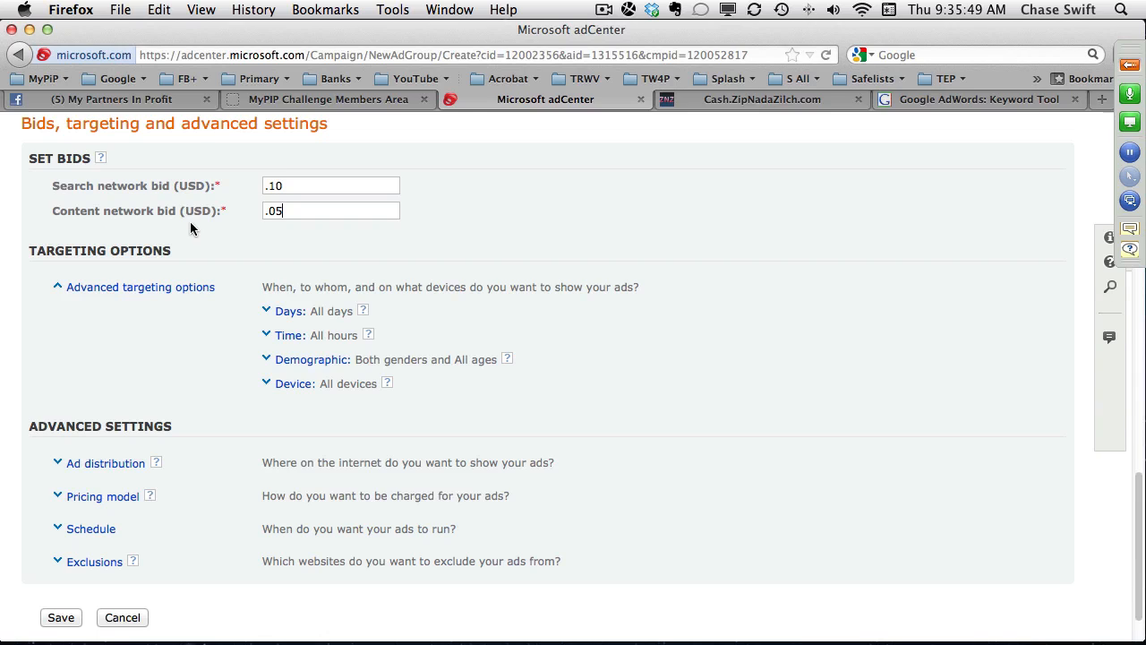
pyautogui.moveTo(299, 215); pyautogui.dragTo(252, 213)
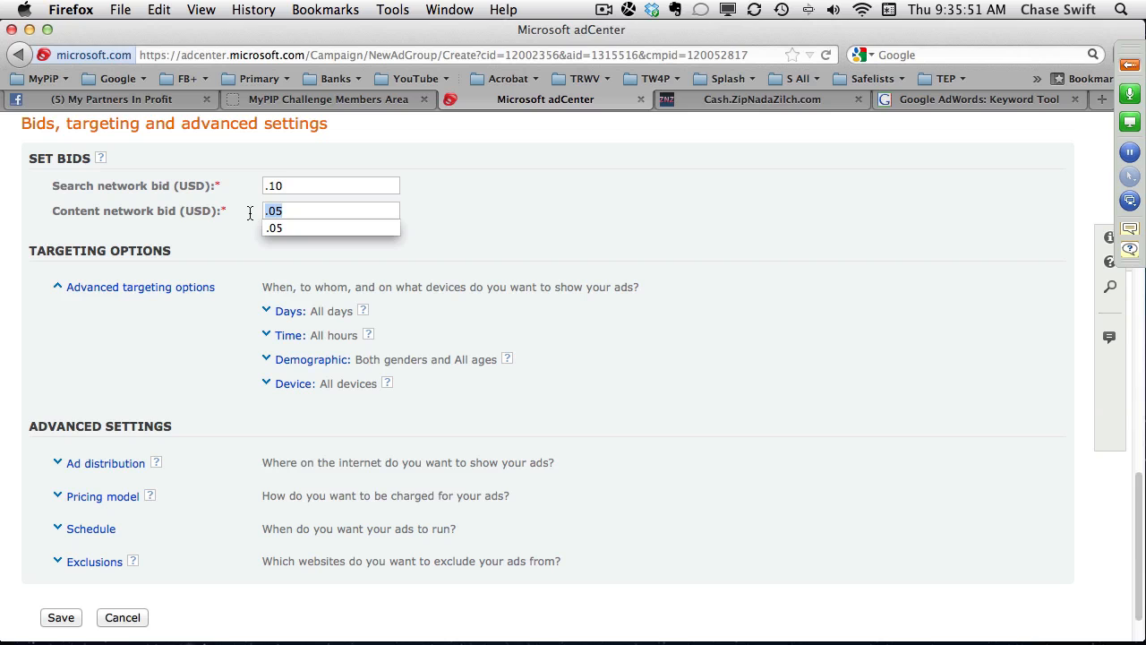
pyautogui.press('BackSpace')
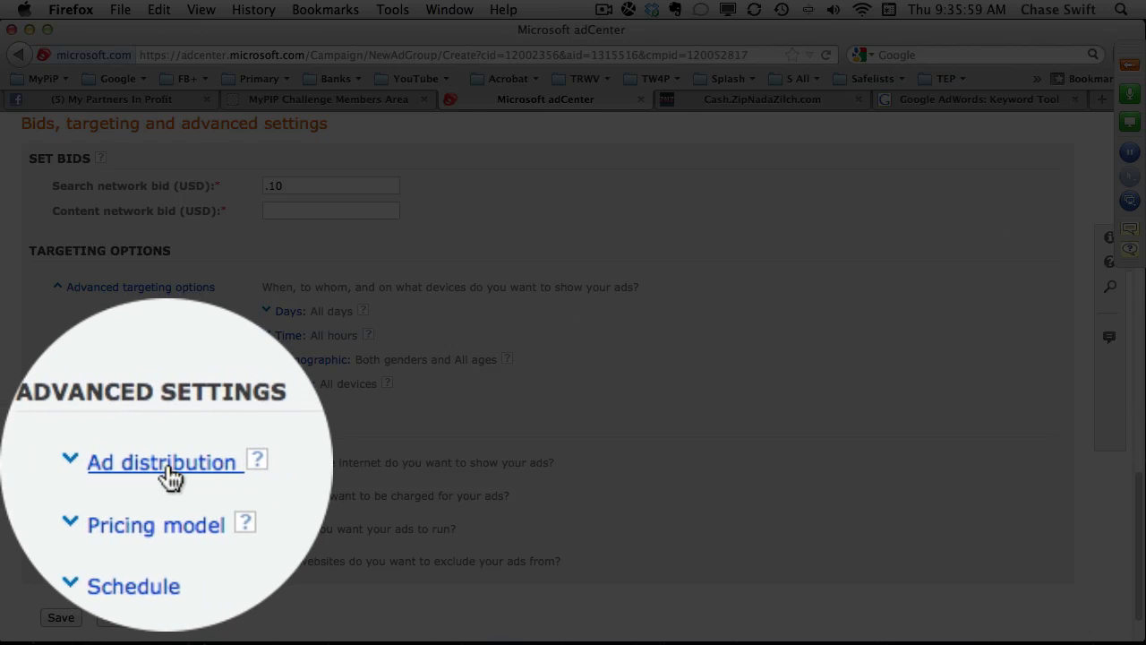
# Exclude the content network from the ad group's ad distribution and save the bid and targeting settings.
pyautogui.click(104, 465)
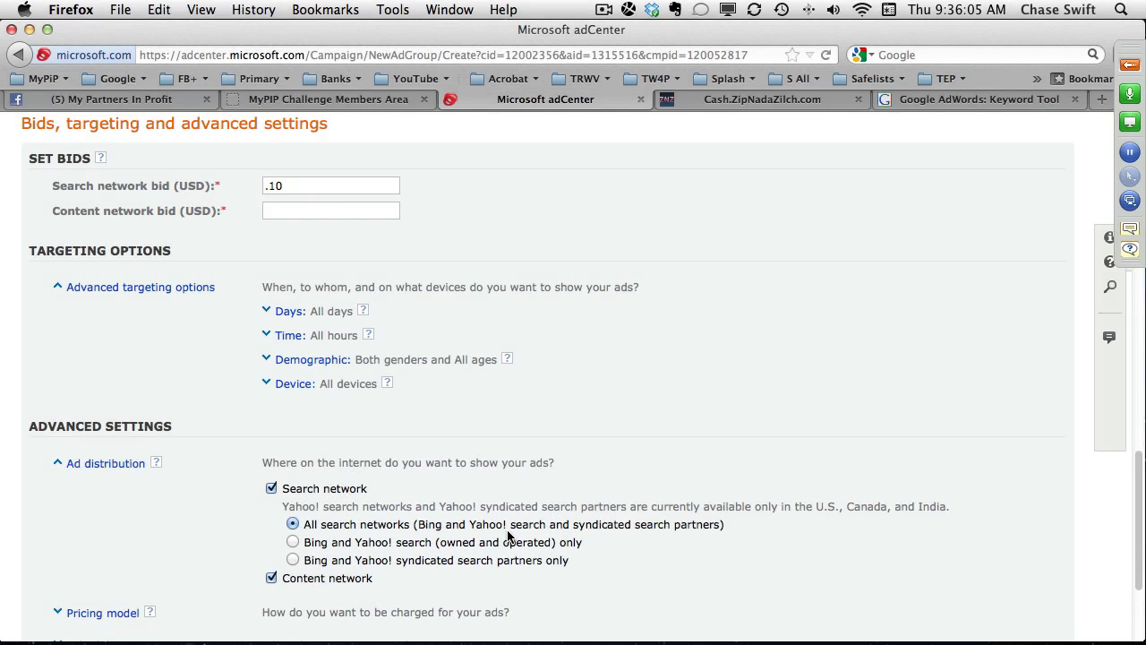
pyautogui.click(271, 578)
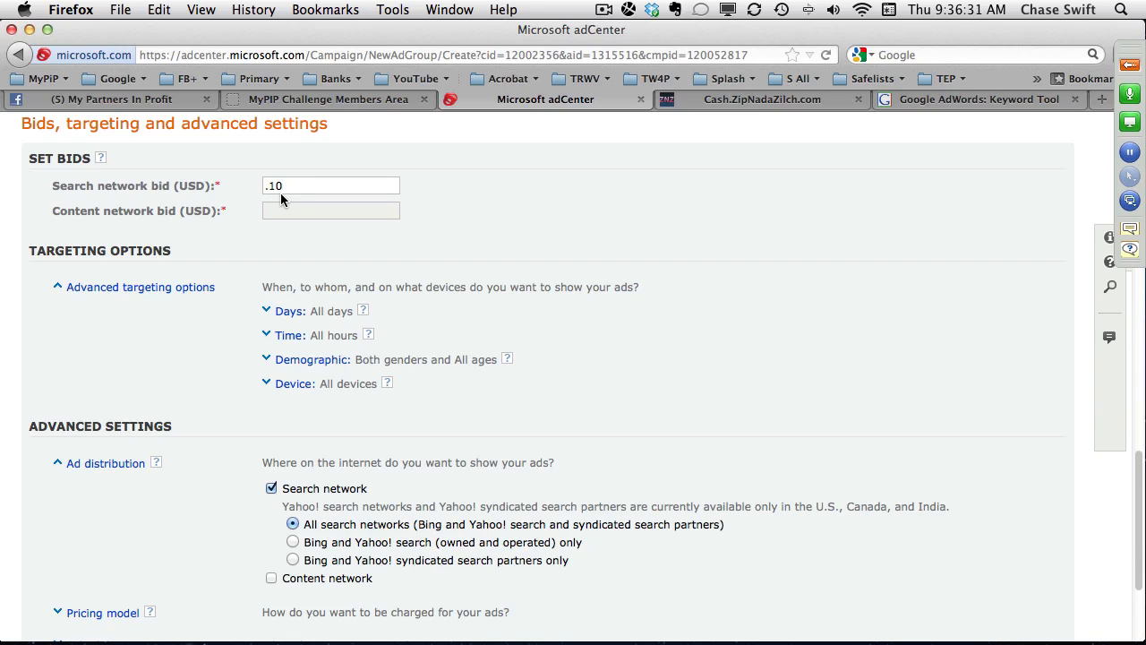
pyautogui.moveTo(290, 185); pyautogui.dragTo(246, 185)
pyautogui.click(300, 186)
pyautogui.scroll(-1, 451, 221)
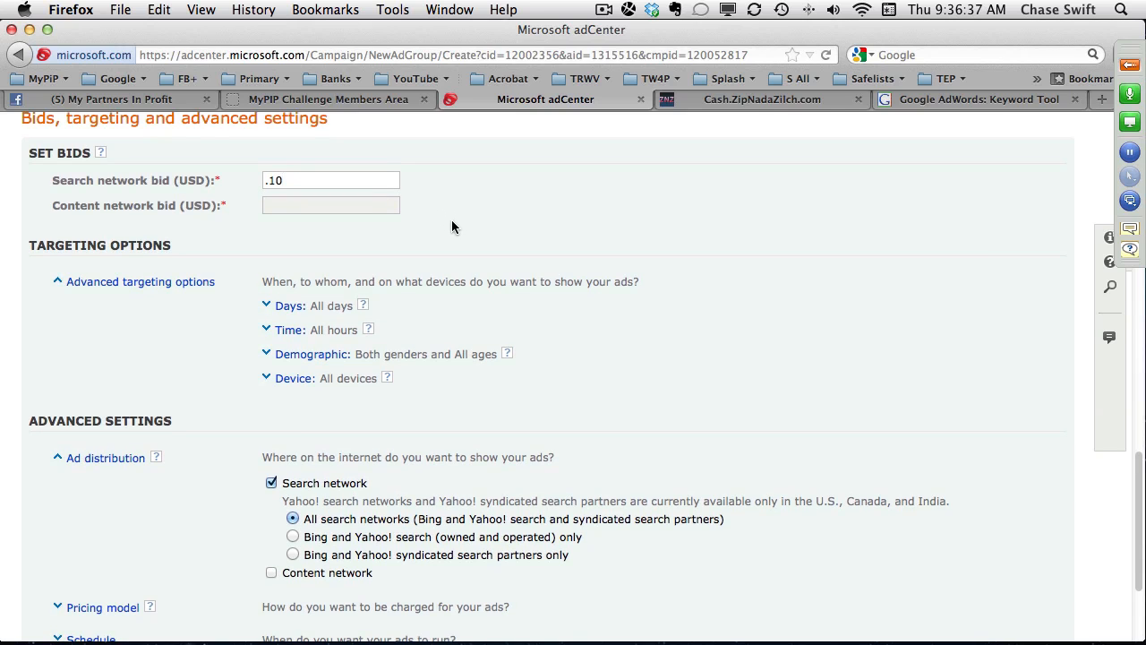
pyautogui.scroll(2, 438, 228)
pyautogui.scroll(-2, 403, 269)
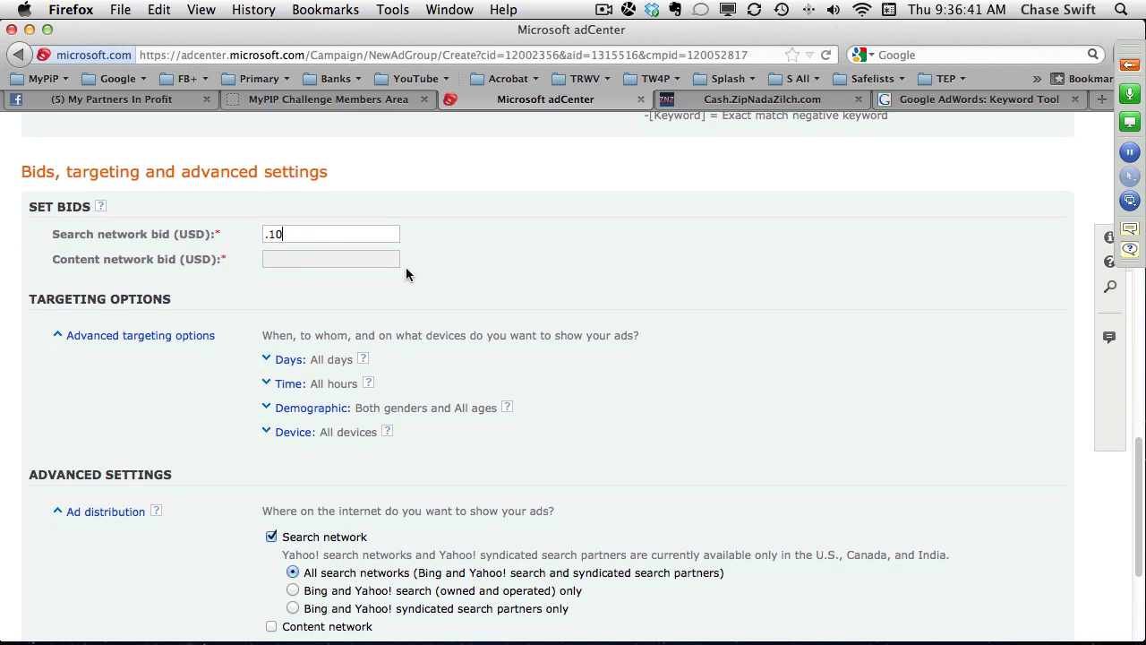
pyautogui.scroll(-4, 422, 269)
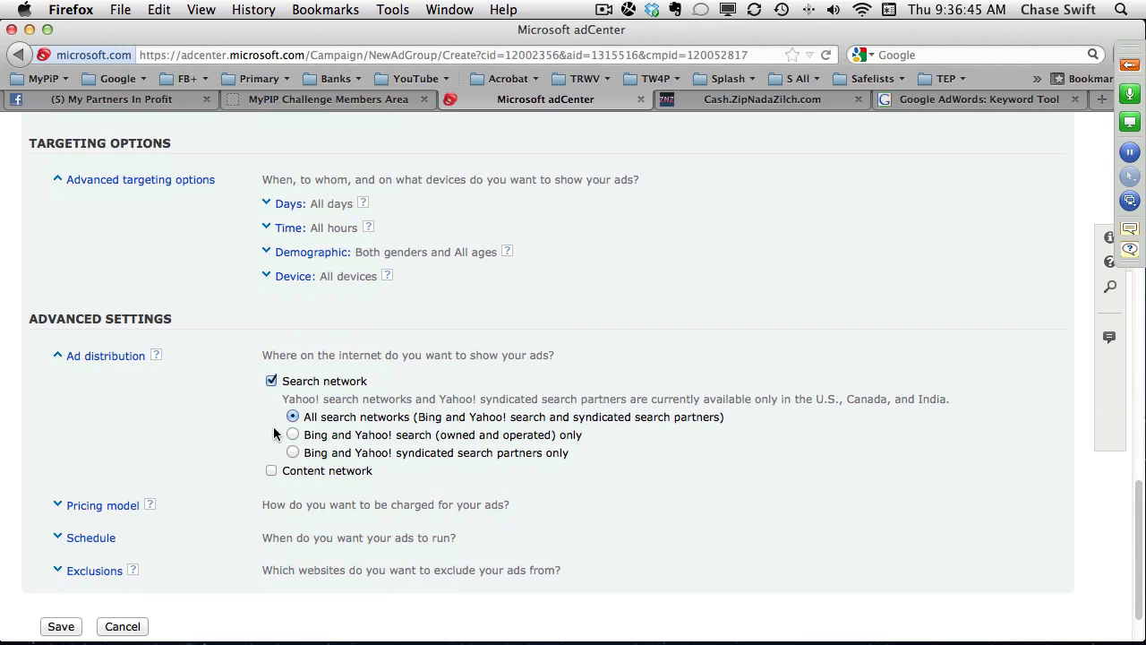
pyautogui.click(61, 627)
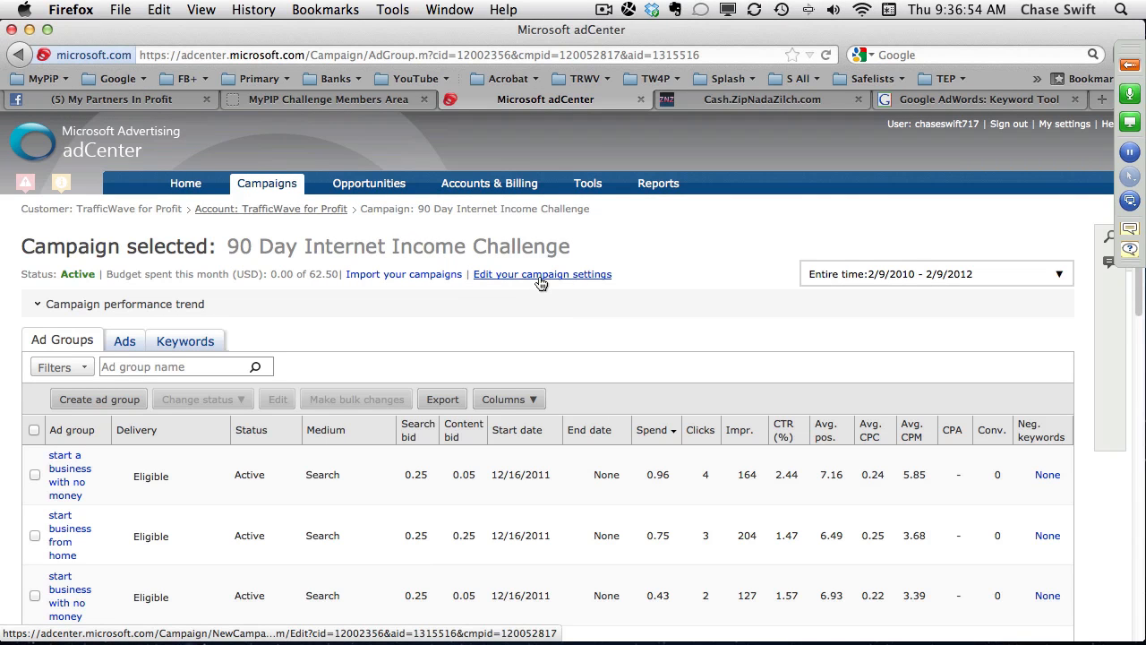
# Open the settings of the 90 Day Internet Income Challenge campaign and review its name, daily budget, locations and targeting.
pyautogui.click(539, 275)
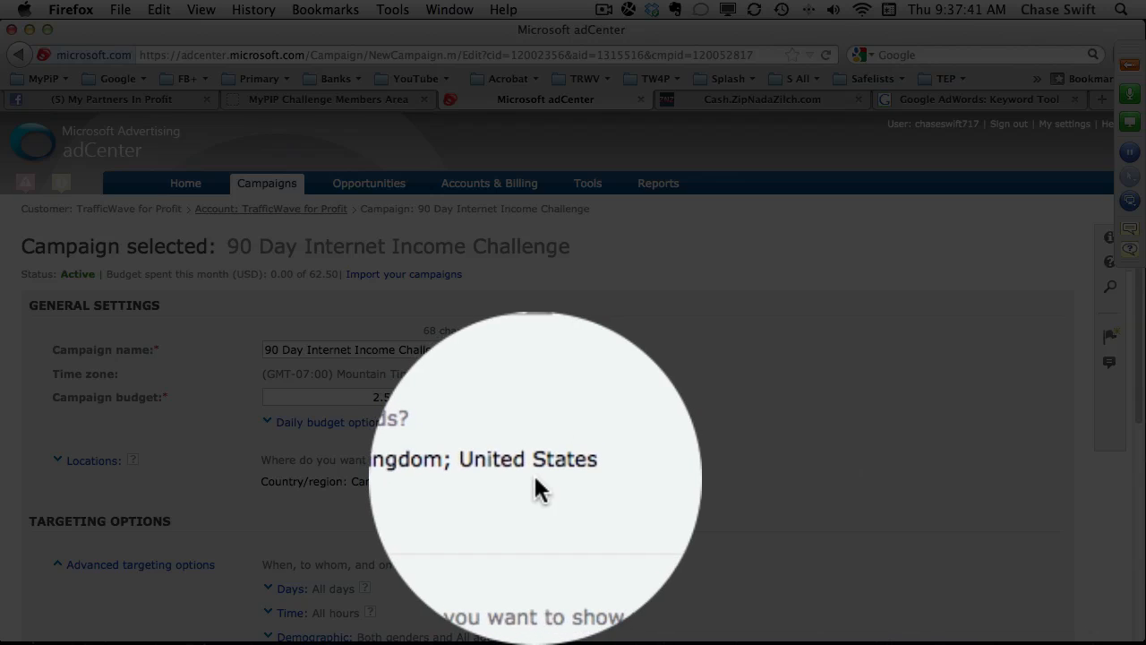
pyautogui.scroll(-10, 534, 488)
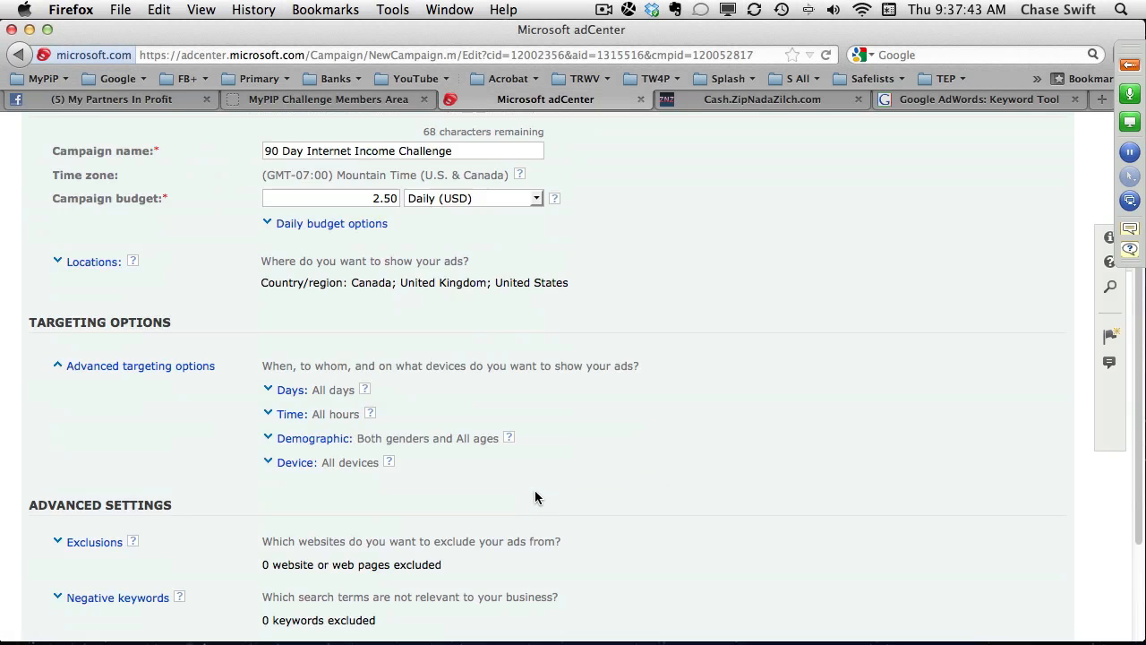
pyautogui.scroll(10, 303, 429)
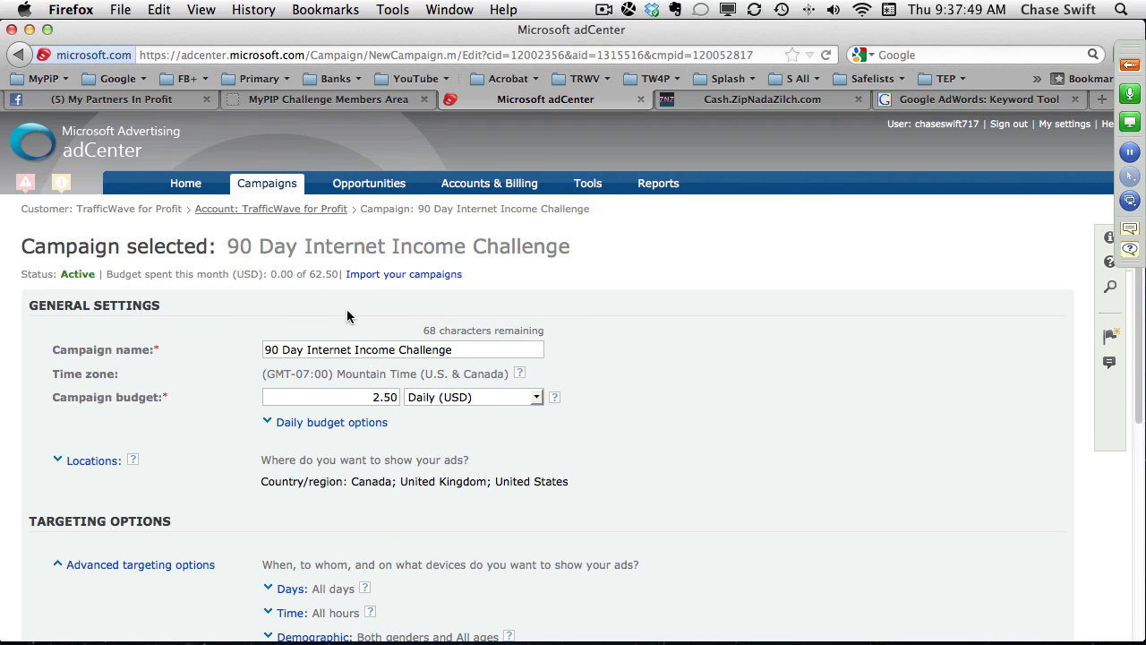
pyautogui.moveTo(231, 245); pyautogui.dragTo(581, 248)
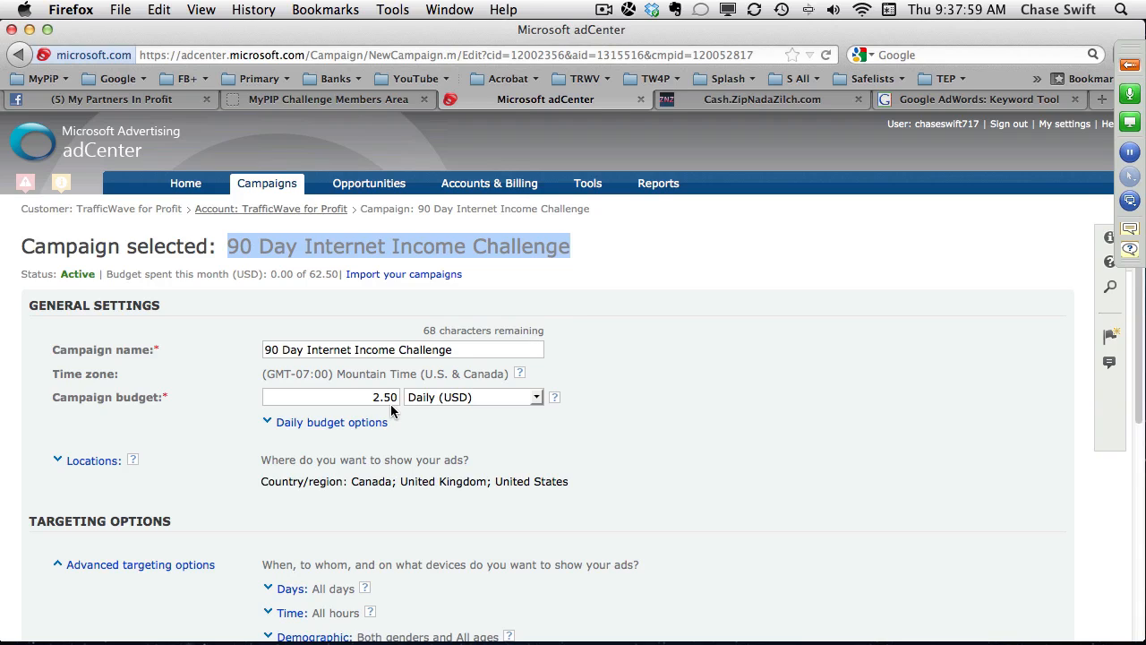
pyautogui.moveTo(367, 397); pyautogui.dragTo(405, 399)
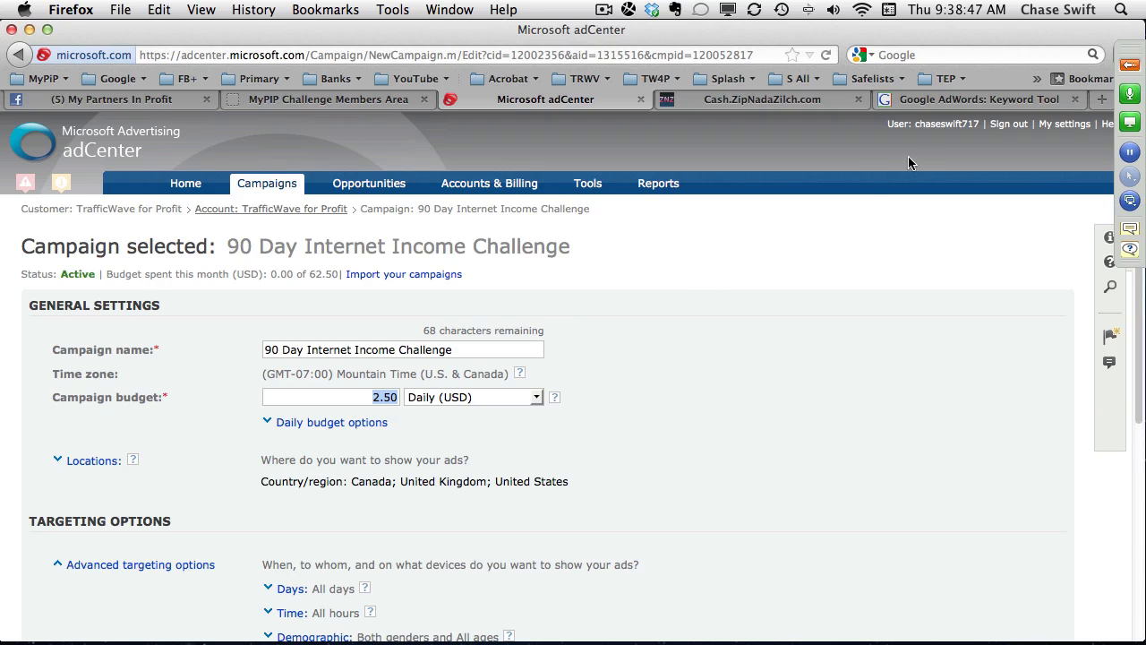
# Check the keywords' approximate CPC in the Google AdWords Keyword Tool, and leave adCenter's campaign settings without saving.
pyautogui.click(940, 102)
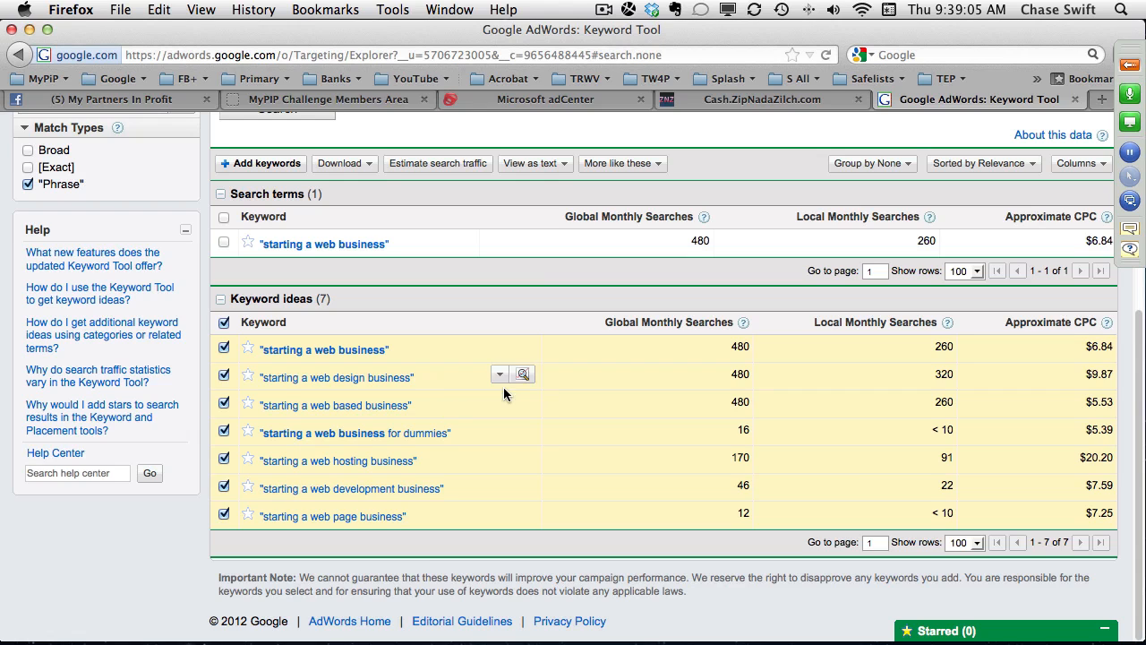
pyautogui.click(604, 100)
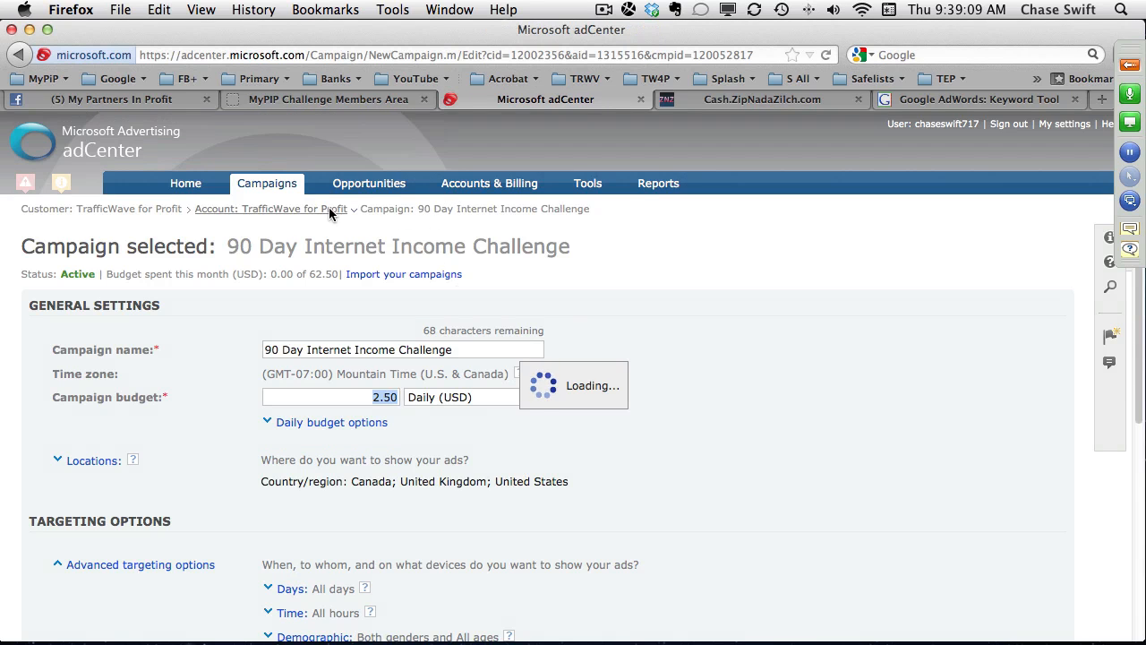
pyautogui.scroll(-5, 683, 475)
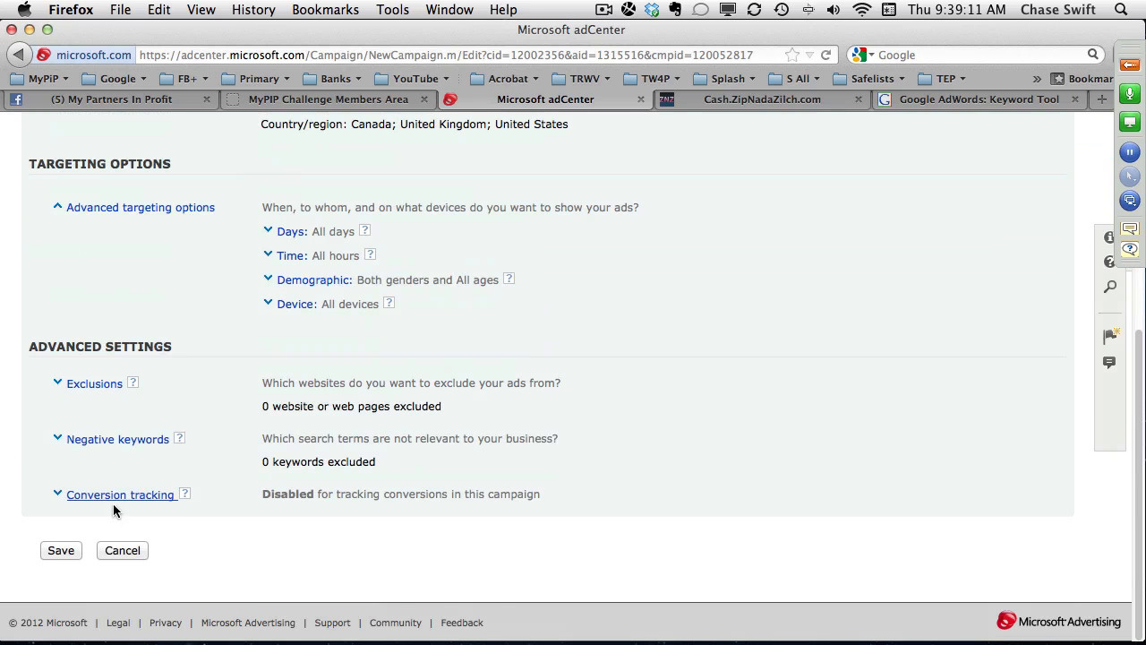
pyautogui.click(127, 550)
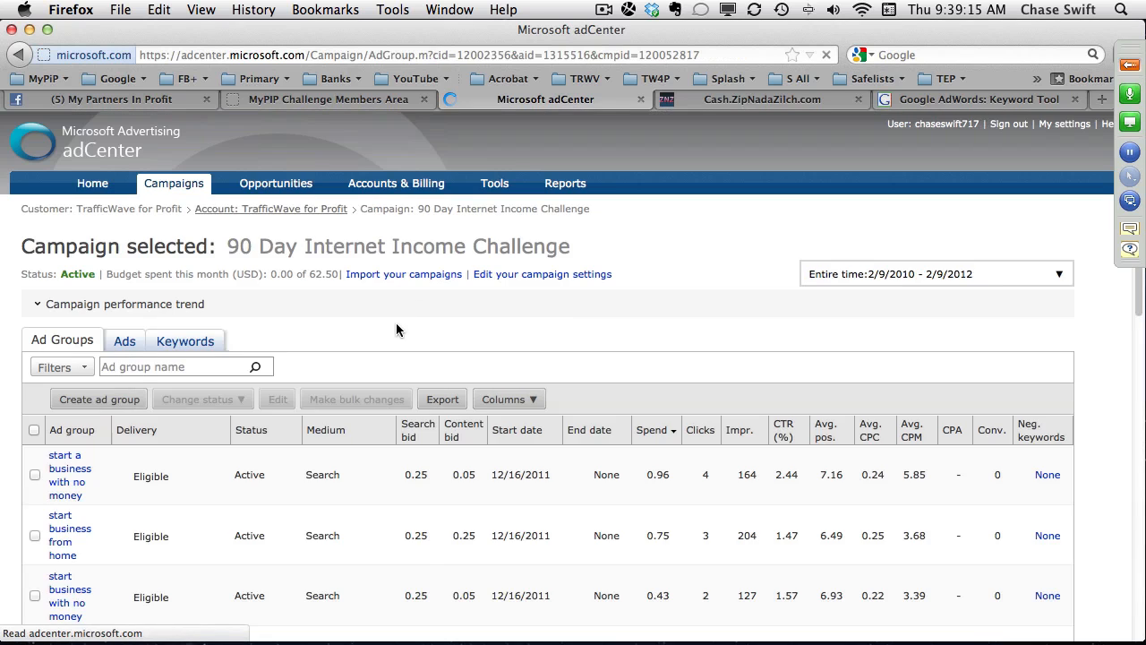
# Open the Starting A Web Business ad group and view its keywords and its ads.
pyautogui.scroll(-15, 396, 322)
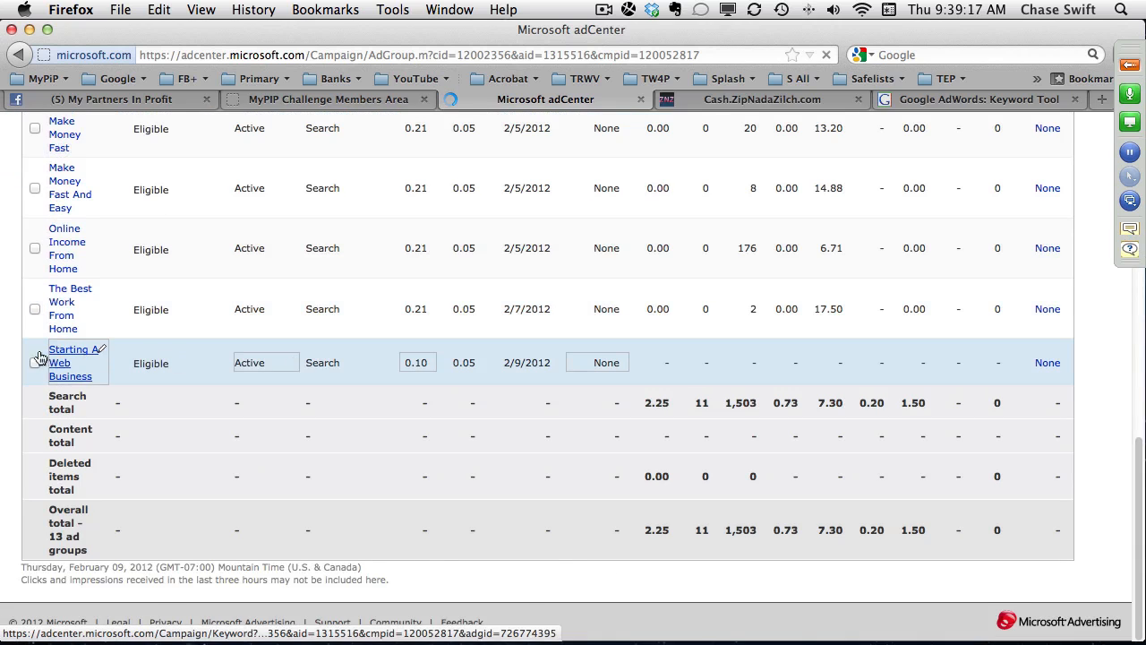
pyautogui.click(68, 359)
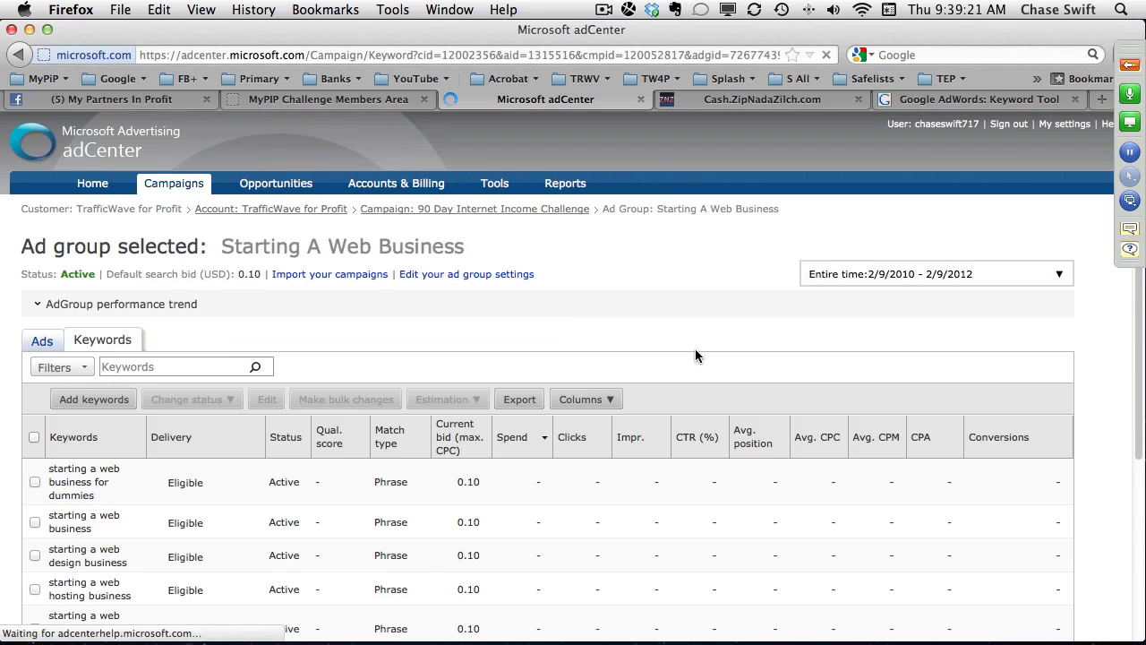
pyautogui.click(42, 341)
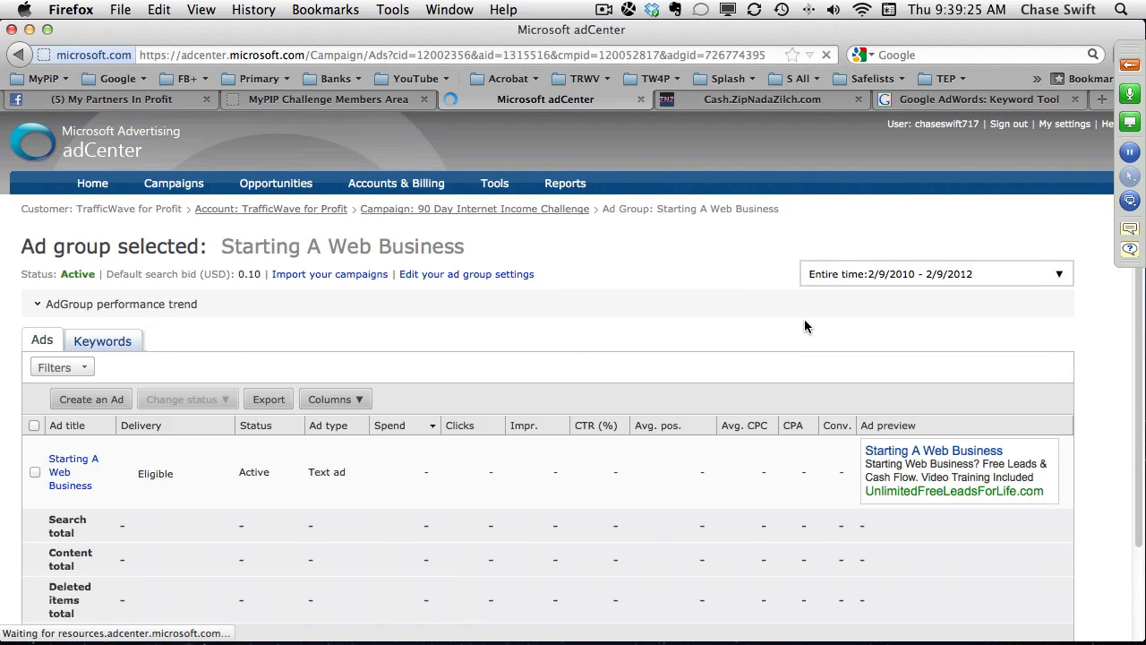
# Test the UnlimitedFreeLeadsForLife.com link in the ad preview and close the landing page.
pyautogui.scroll(-3, 804, 325)
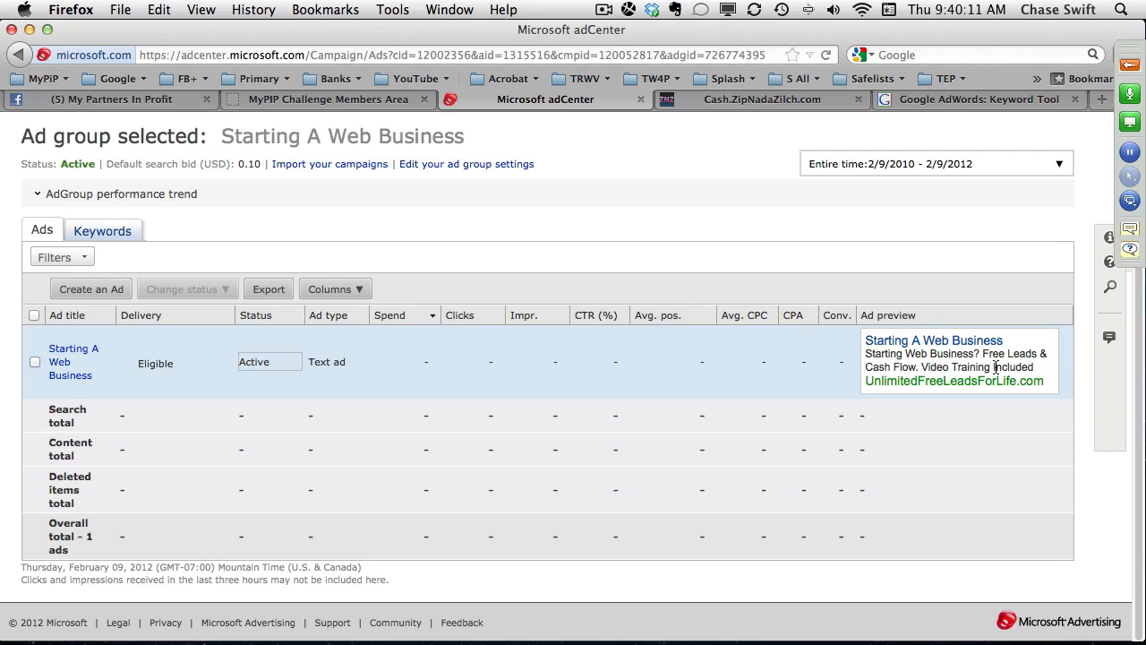
pyautogui.click(949, 382)
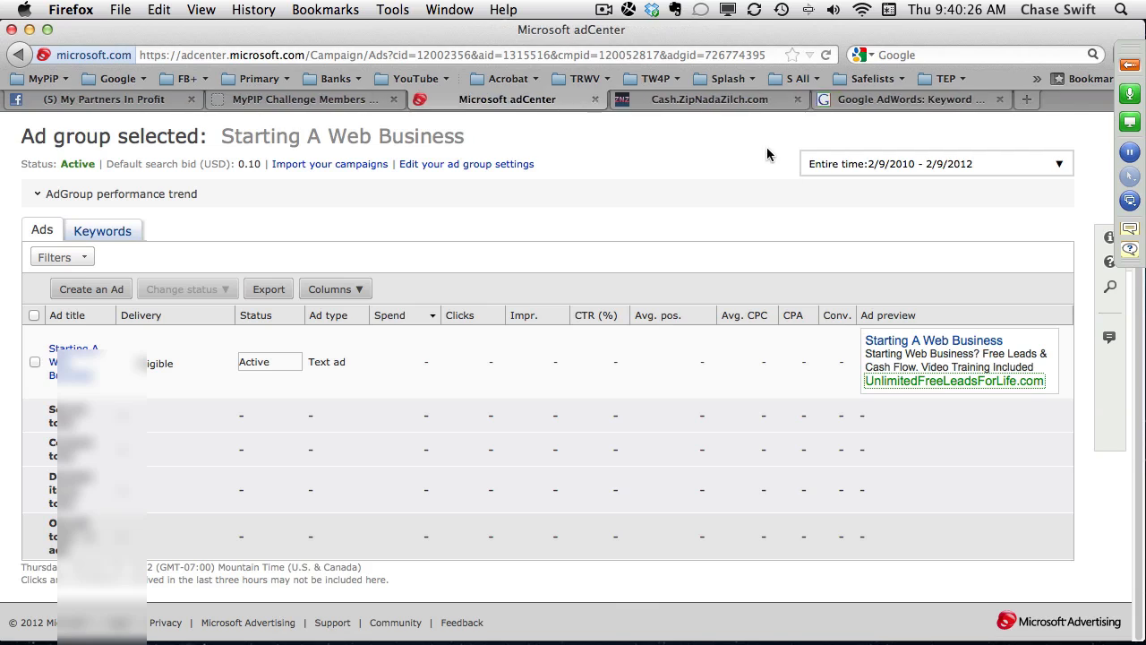
pyautogui.click(713, 99)
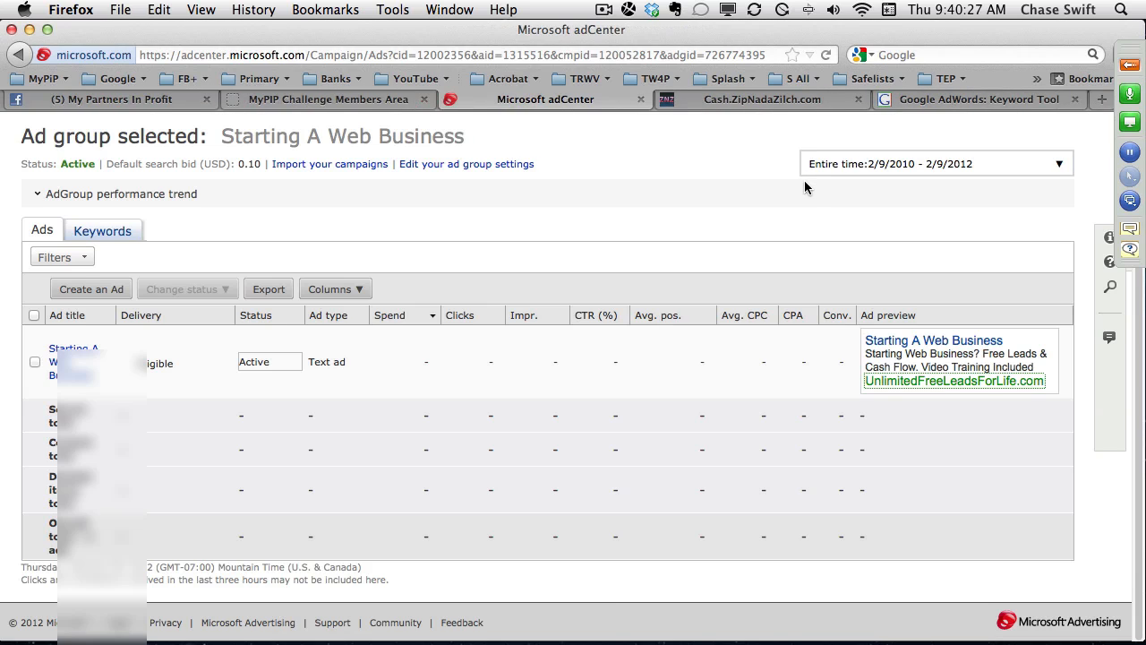
# Return to the account's campaign list and review every campaign's performance for last month.
pyautogui.scroll(3, 785, 191)
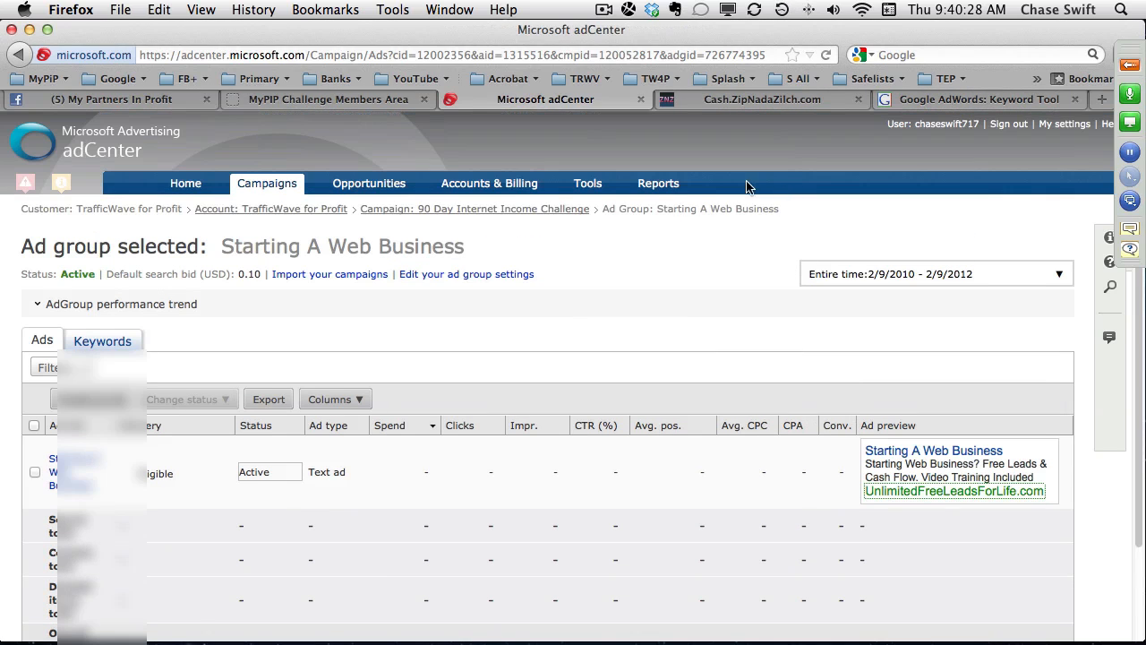
pyautogui.click(265, 185)
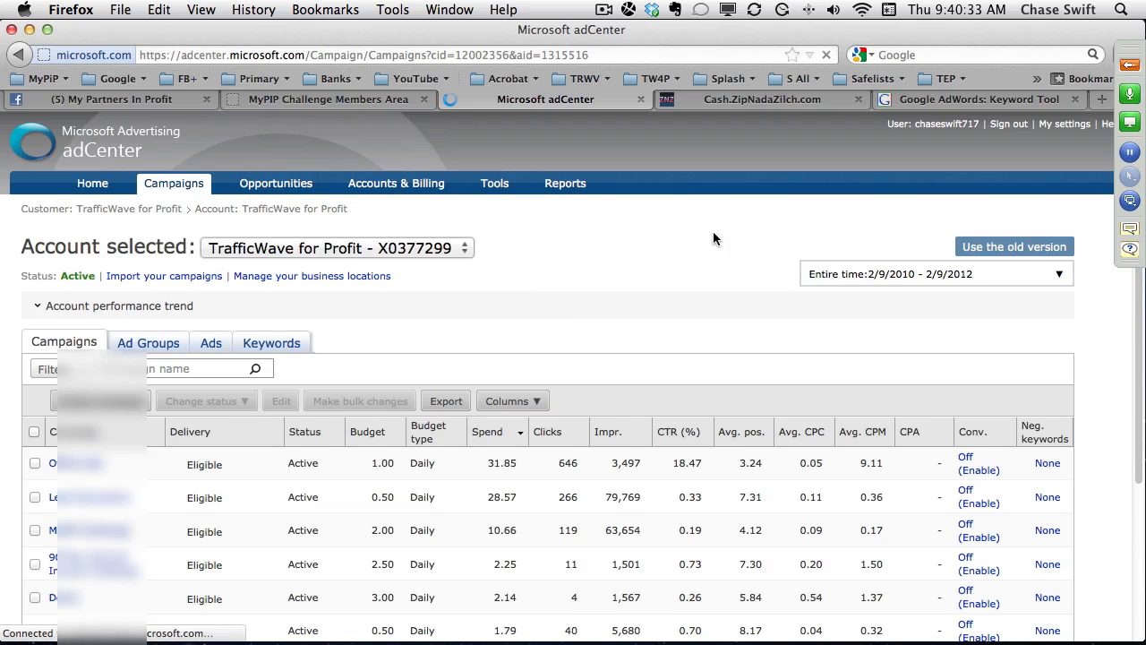
pyautogui.scroll(-1, 928, 310)
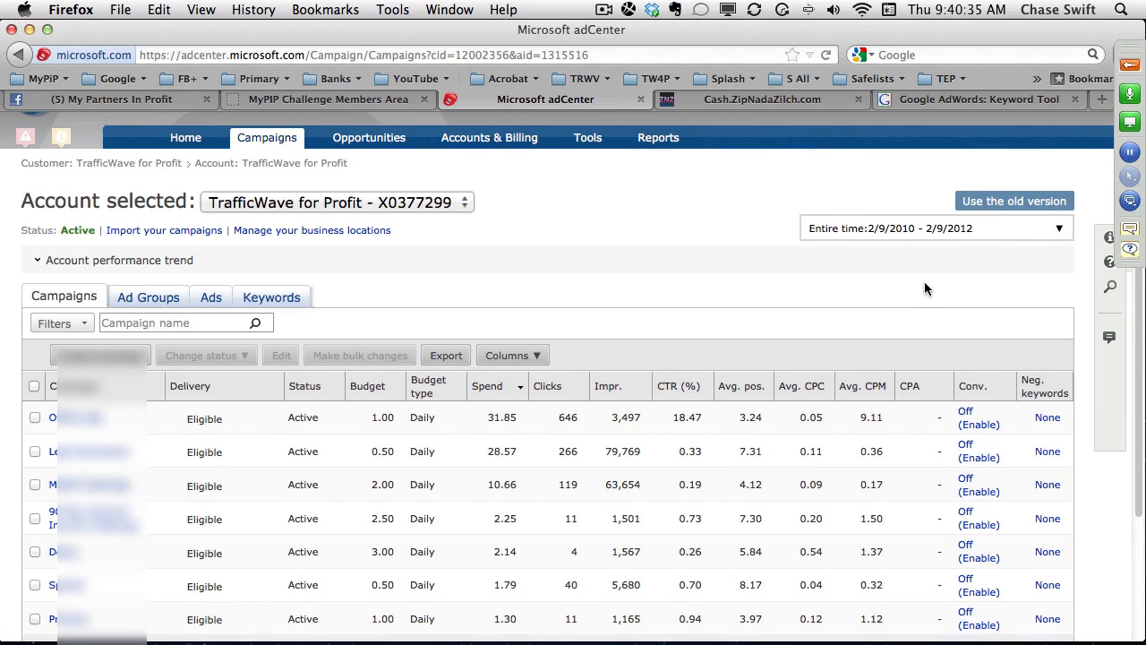
pyautogui.click(906, 231)
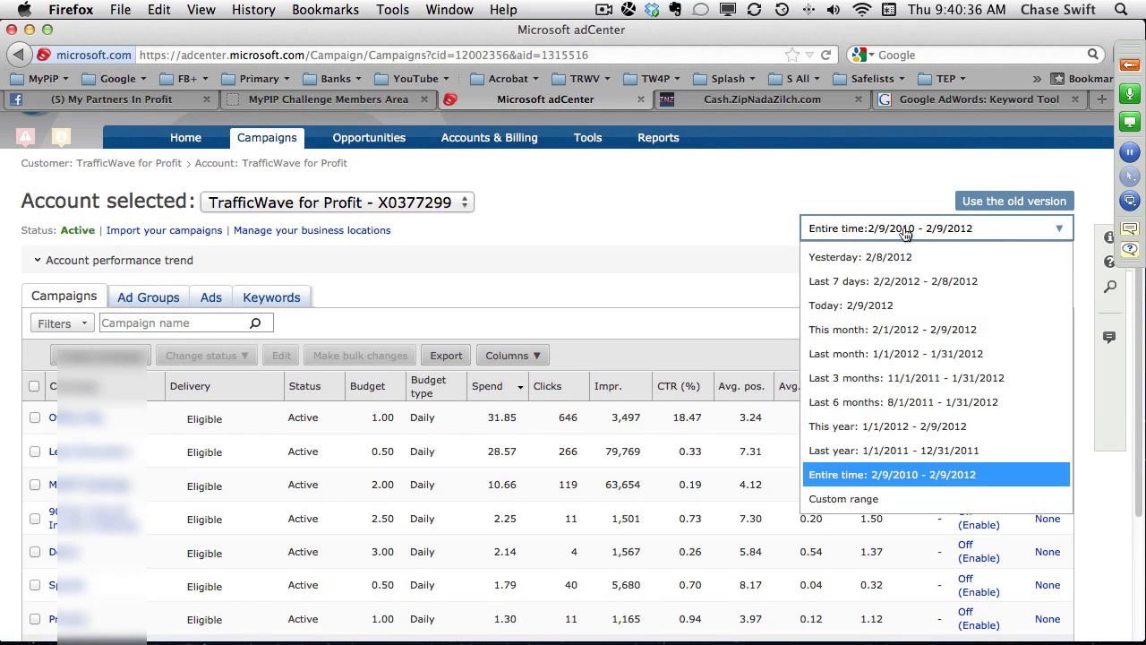
pyautogui.click(918, 358)
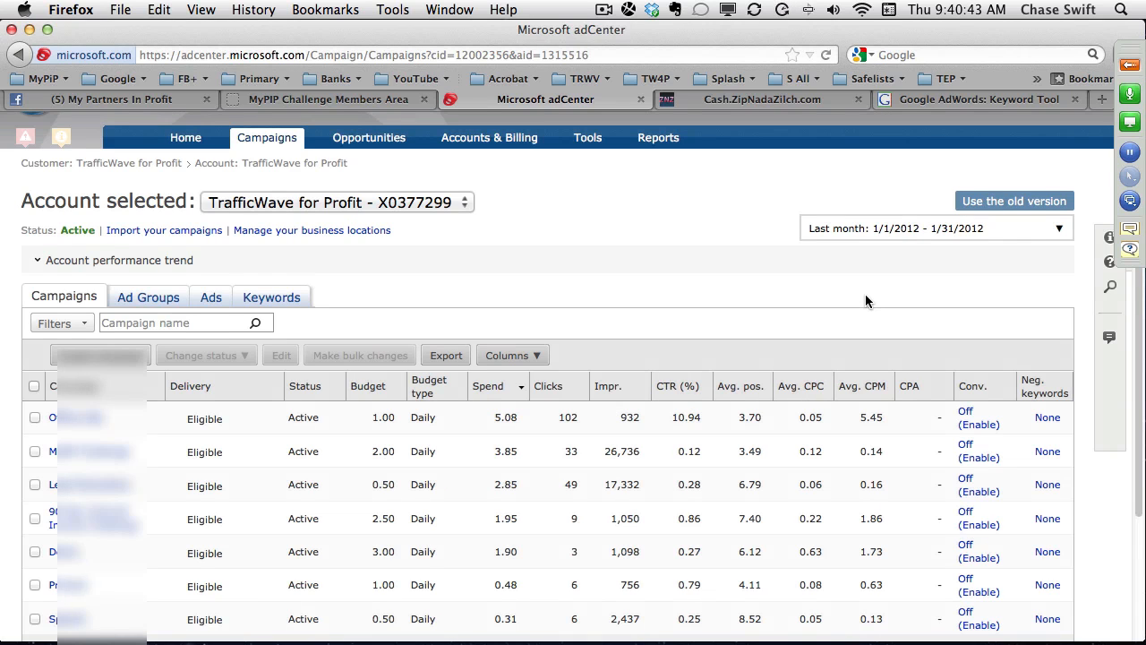
pyautogui.scroll(-3, 864, 293)
pyautogui.scroll(-2, 865, 294)
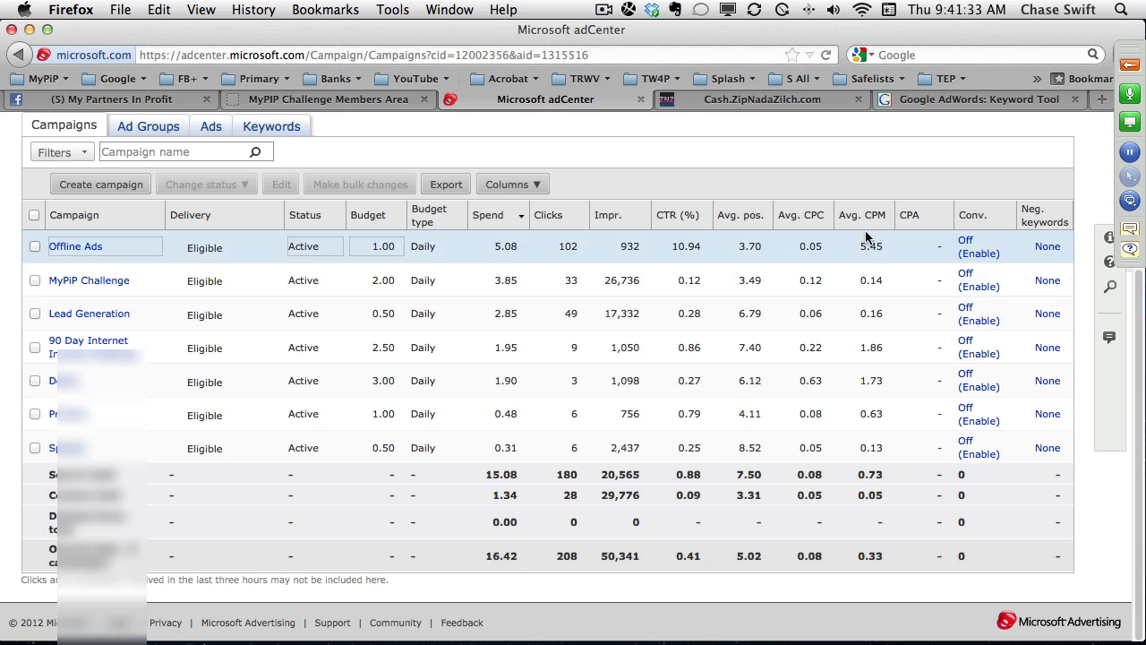
# Check the Google AdWords Keyword Tool, then review the "Starting Web Business?" ad description in the TextEdit notes, highlighting its selling points.
pyautogui.click(975, 100)
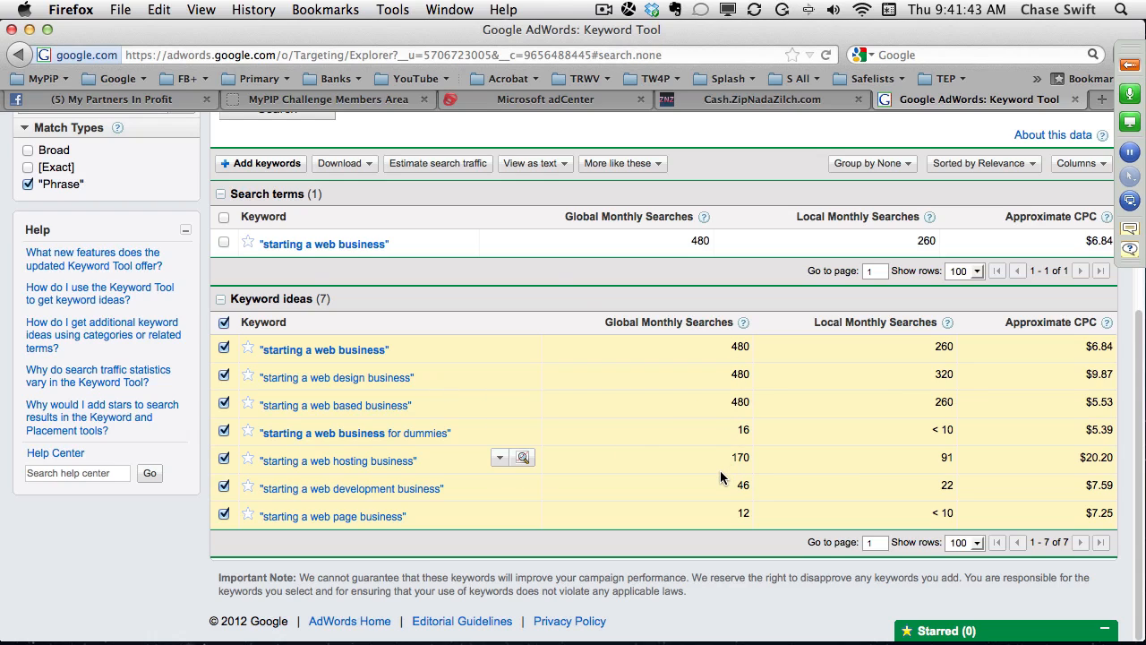
pyautogui.press('super+Tab')
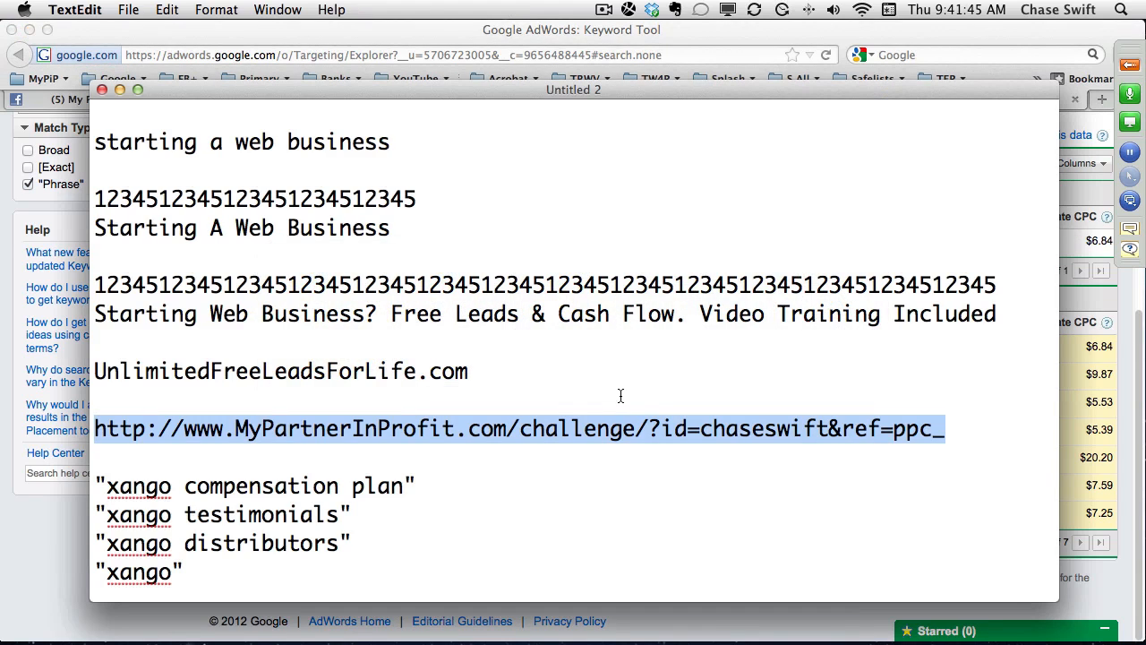
pyautogui.click(481, 330)
pyautogui.moveTo(1013, 312); pyautogui.dragTo(19, 308)
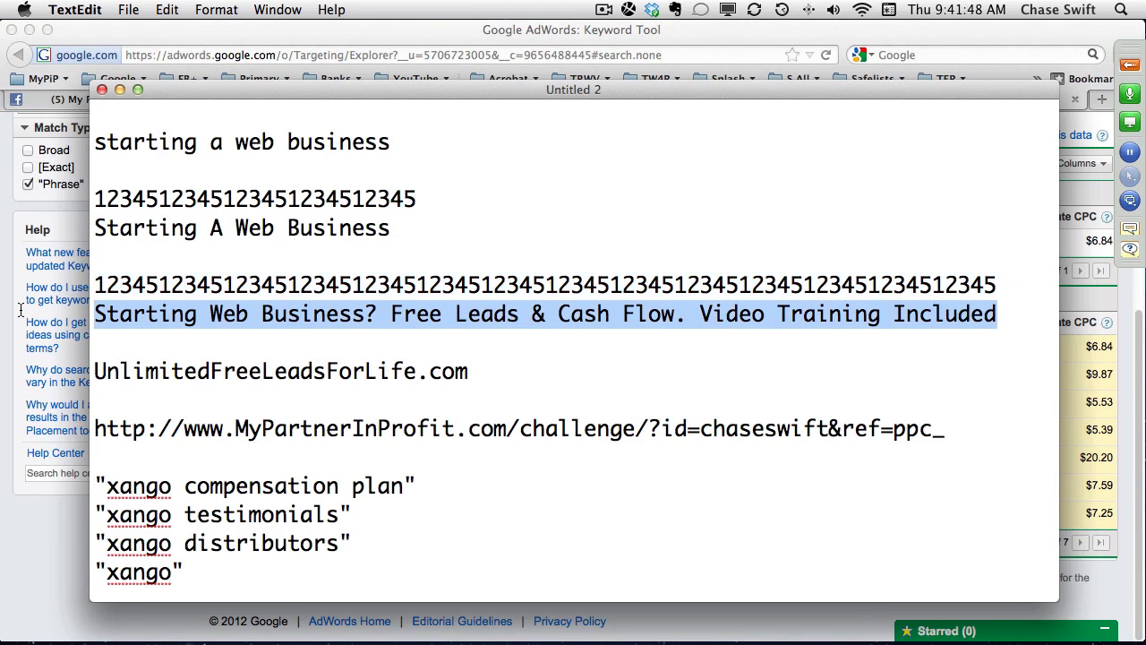
pyautogui.doubleClick(490, 316)
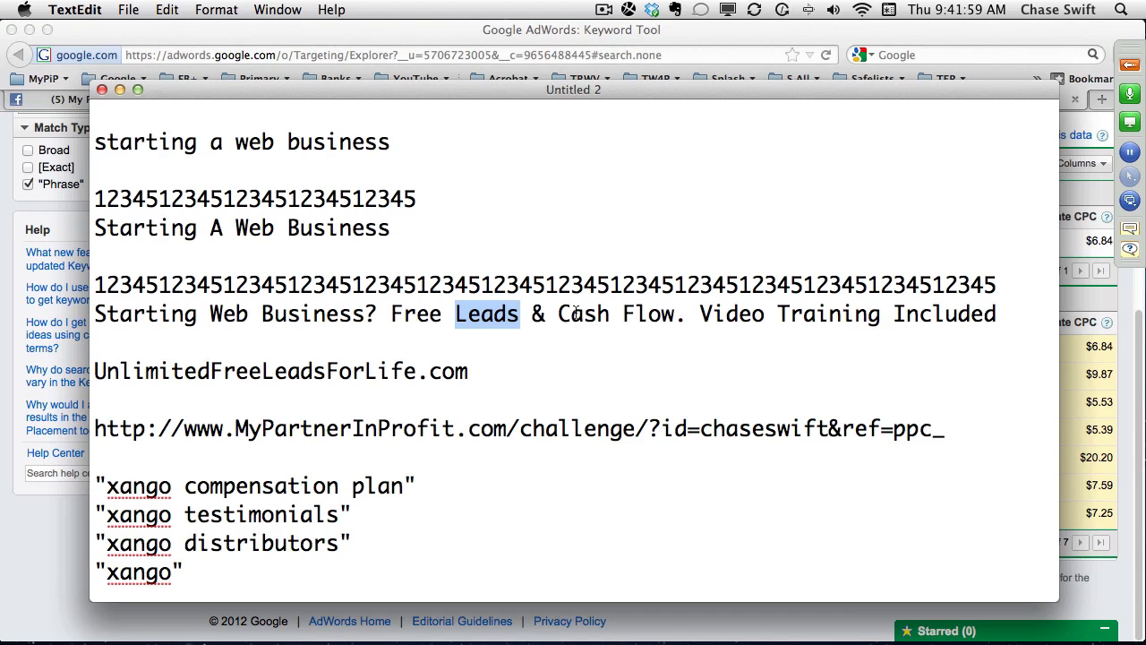
pyautogui.moveTo(558, 315); pyautogui.dragTo(673, 318)
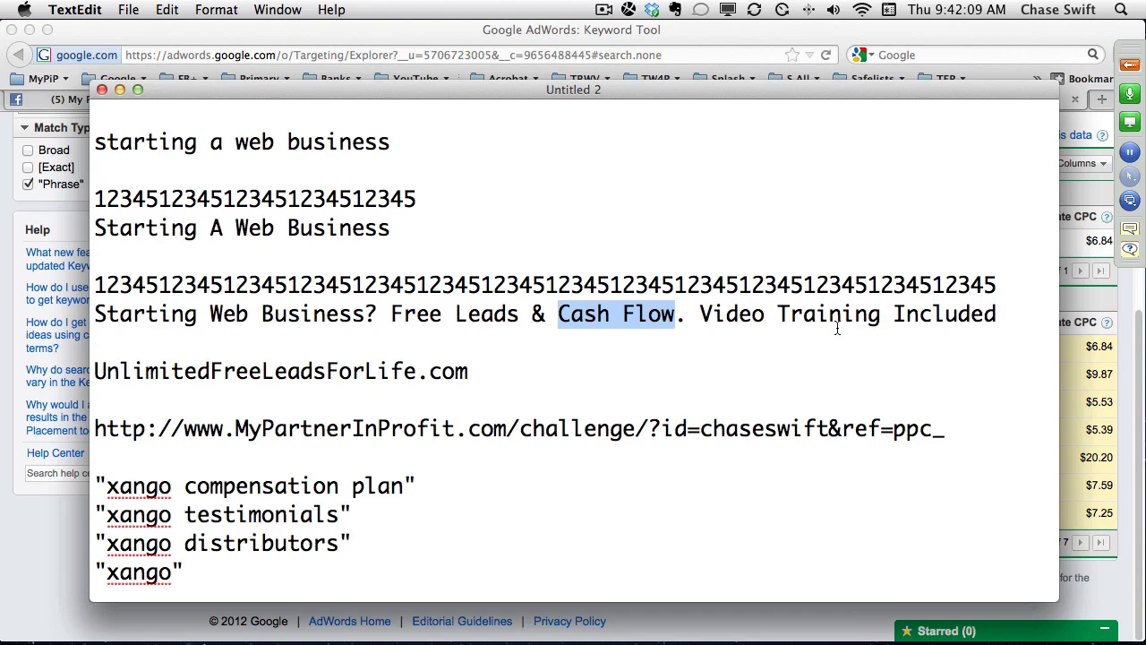
pyautogui.moveTo(996, 313); pyautogui.dragTo(95, 309)
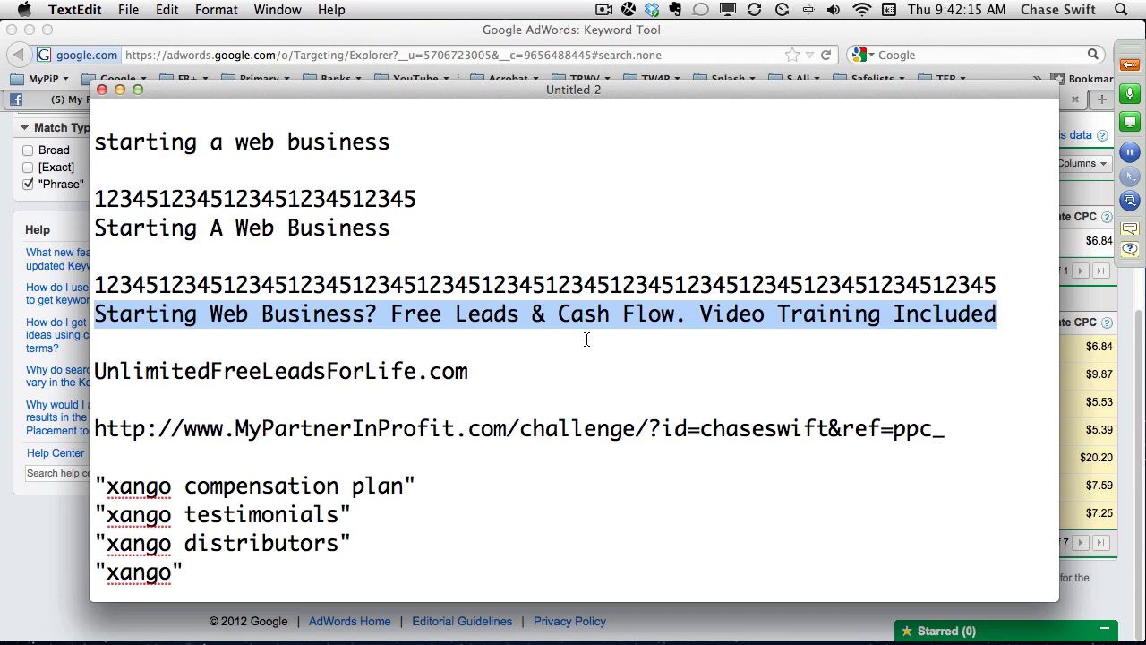
# Compare the ad title with the opening phrase of the description, and highlight the four quoted xango keywords in the notes.
pyautogui.moveTo(154, 221); pyautogui.dragTo(80, 219)
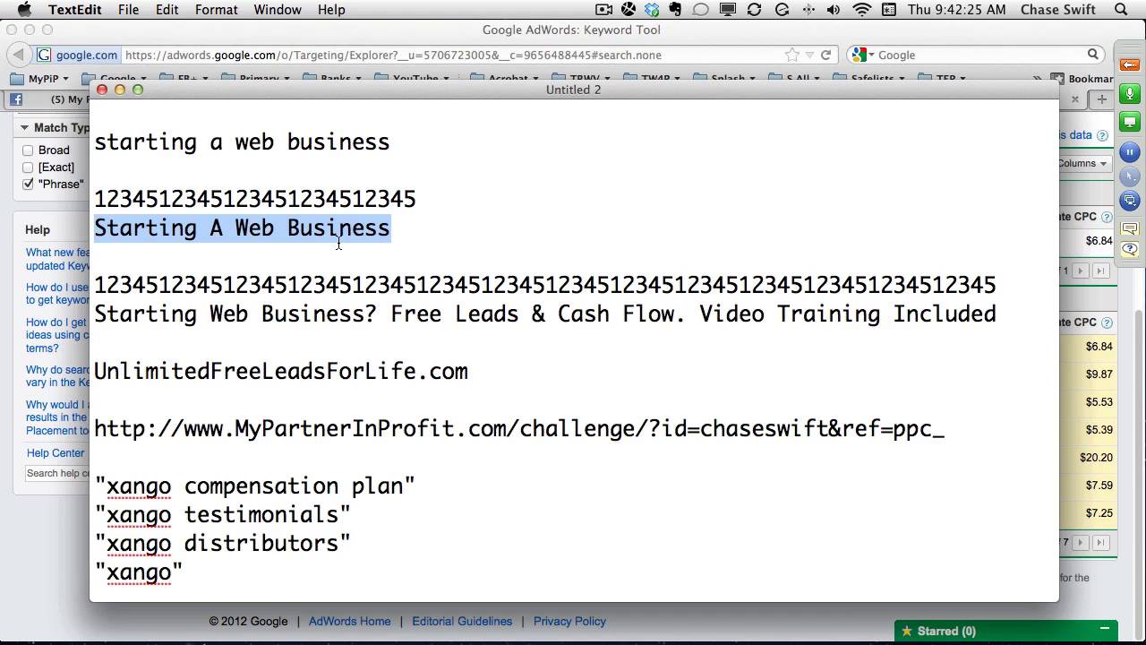
pyautogui.tripleClick(303, 231)
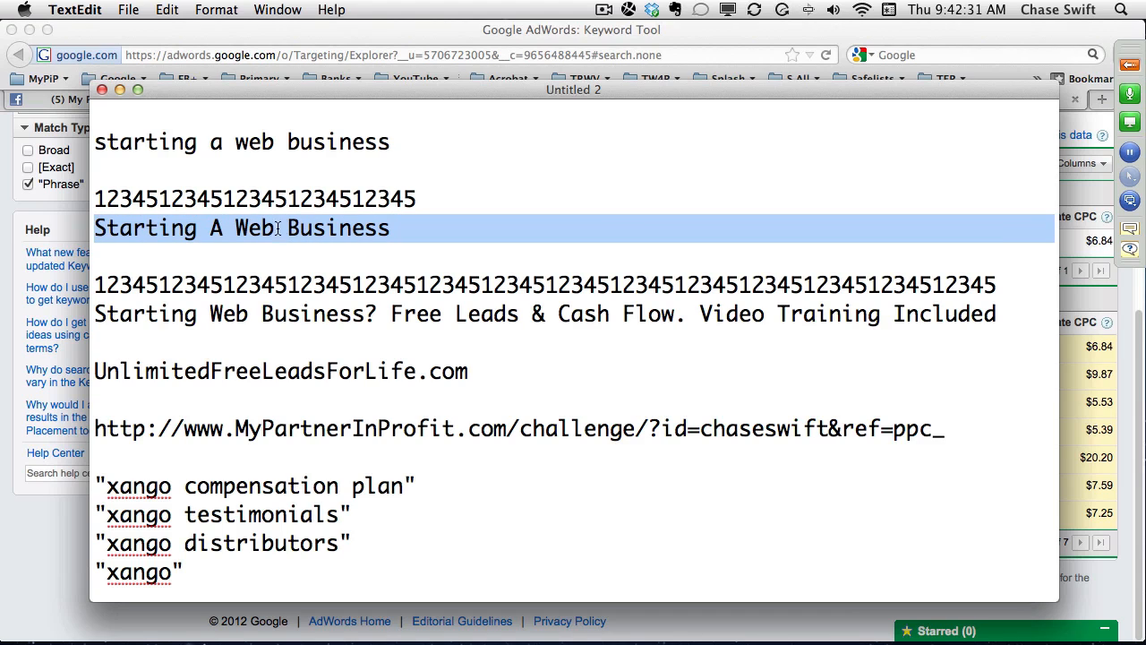
pyautogui.moveTo(92, 310); pyautogui.dragTo(377, 315)
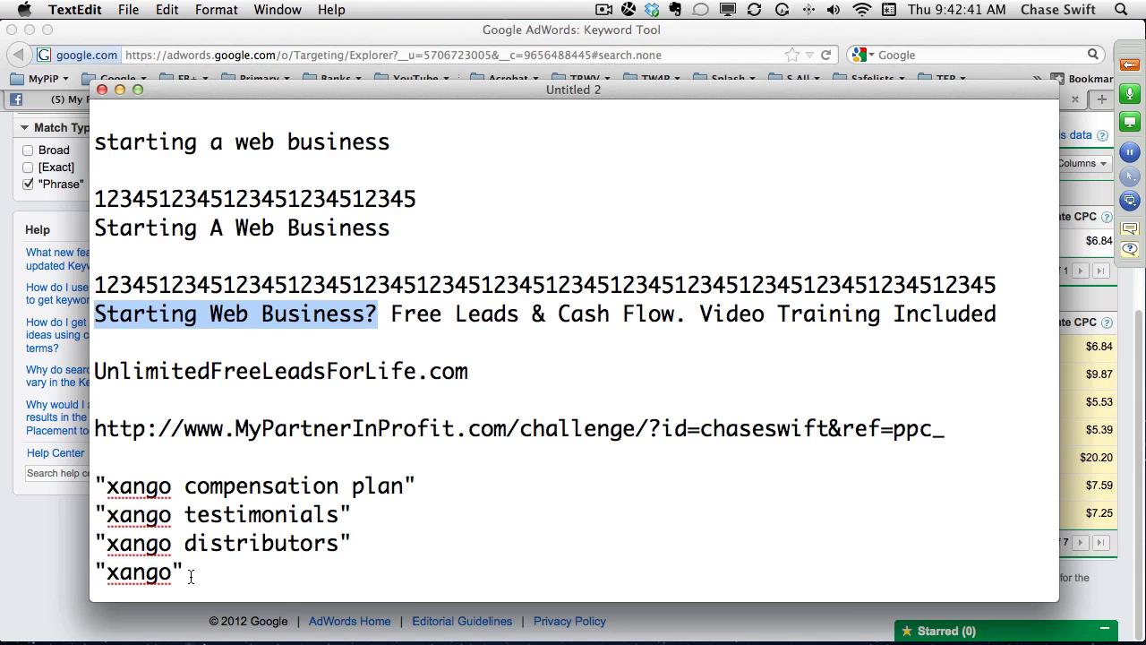
pyautogui.moveTo(189, 577); pyautogui.dragTo(79, 494)
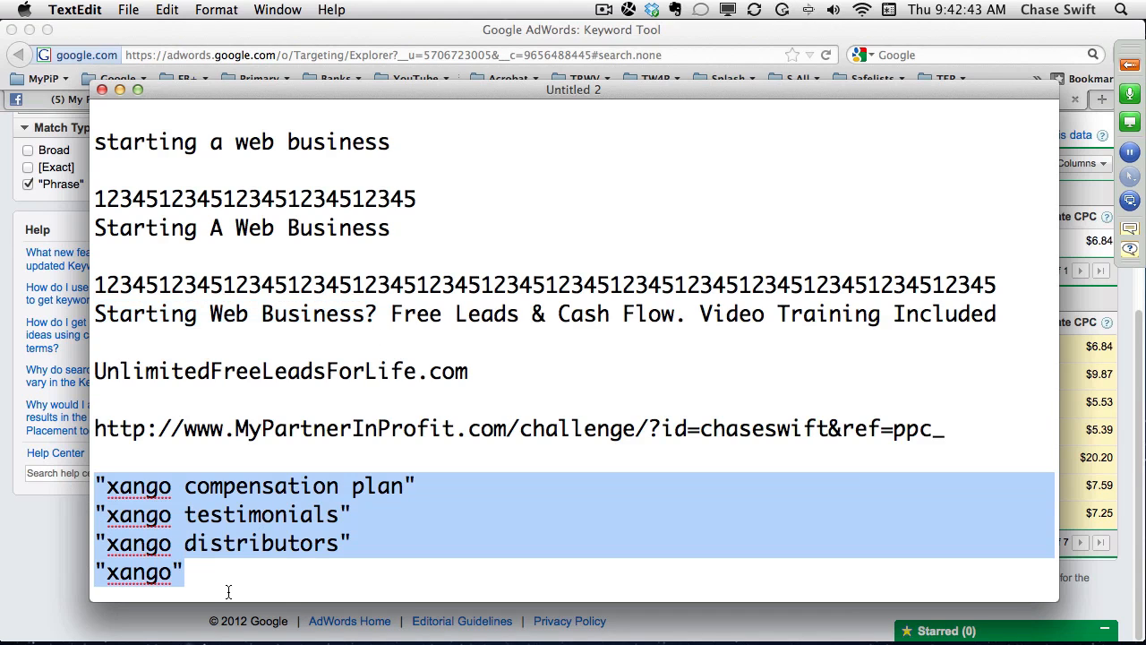
# Switch to Firefox, view the orders on Cash.ZipNadaZilch.com, and open Lesson 7 Keyword Research in the MyPIP Challenge members area.
pyautogui.click(454, 45)
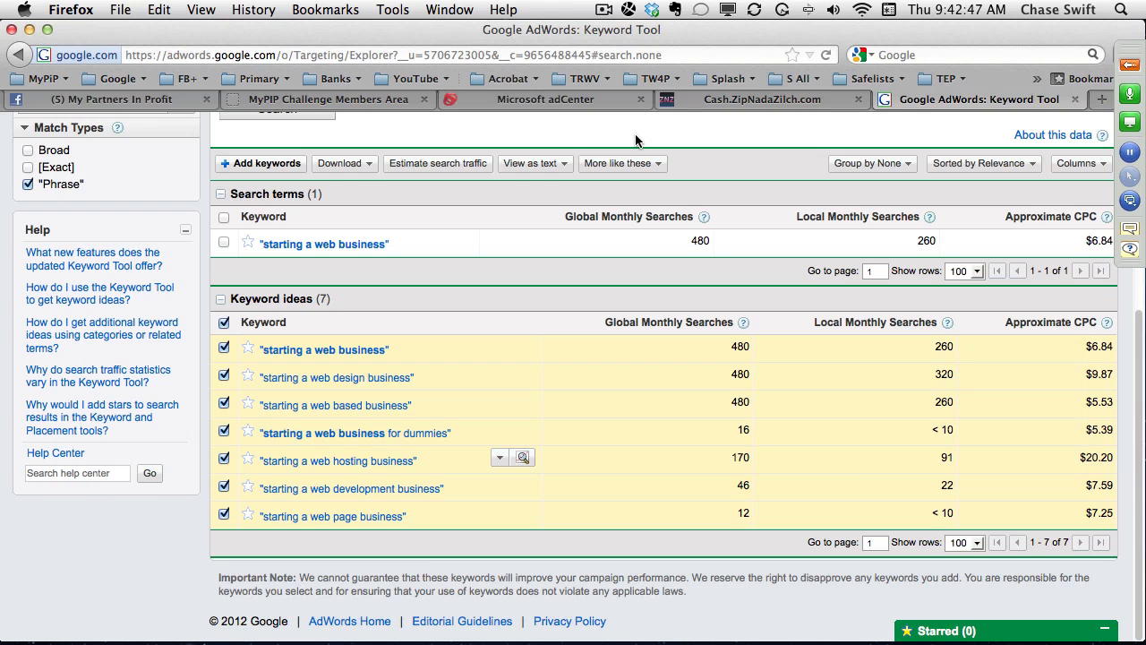
pyautogui.click(704, 102)
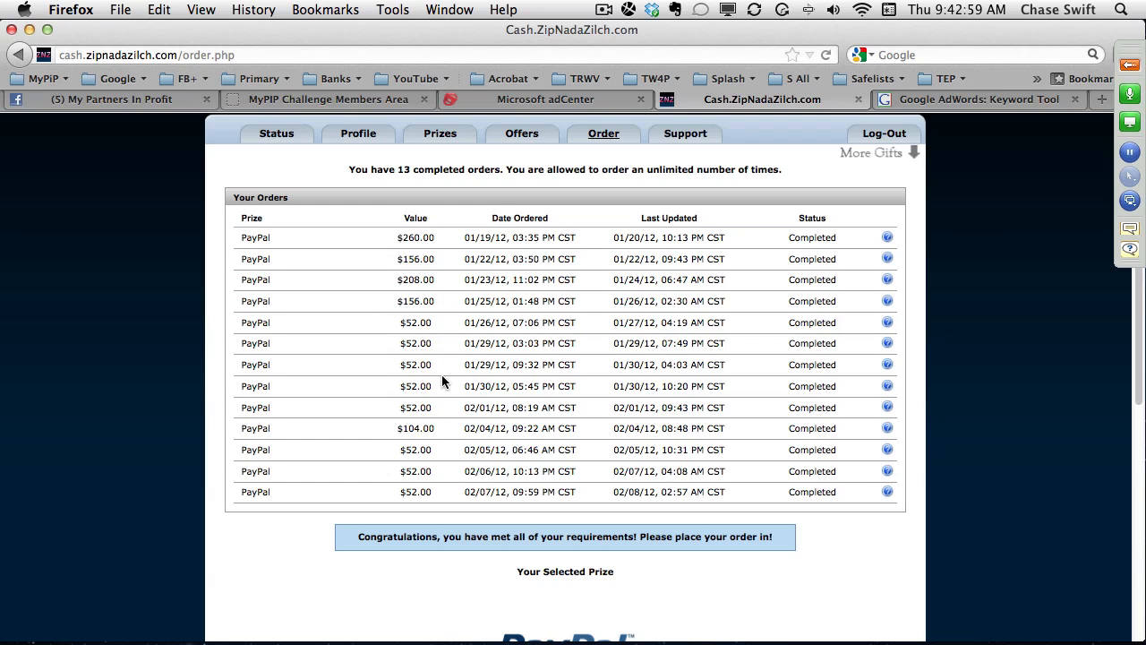
pyautogui.click(358, 103)
pyautogui.scroll(-10, 403, 289)
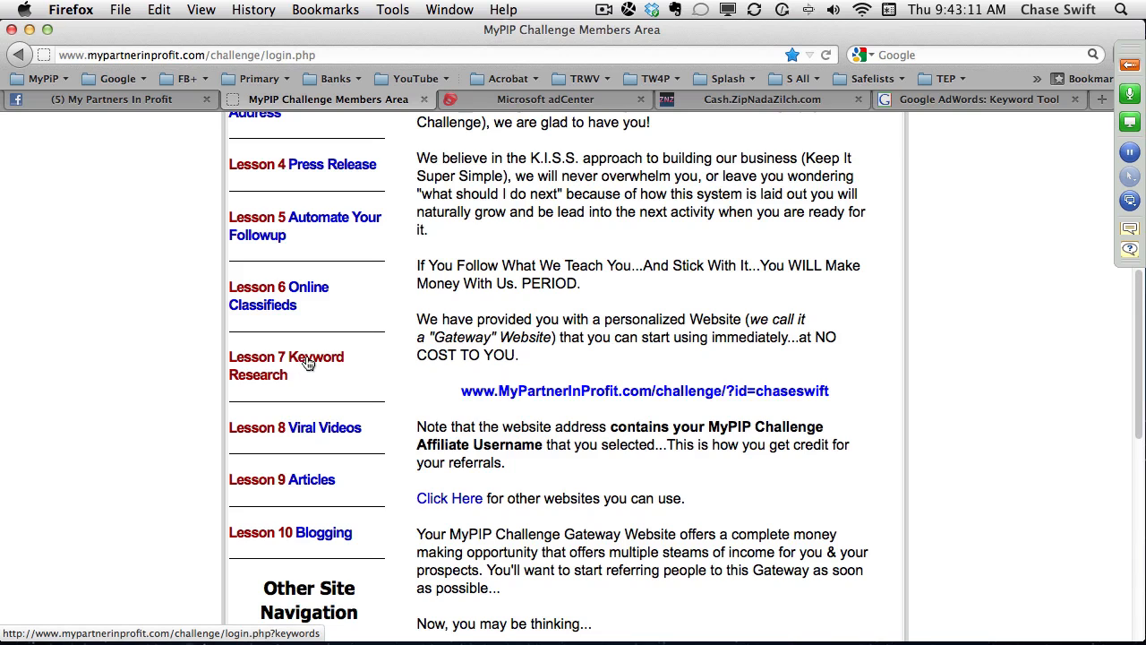
pyautogui.click(307, 362)
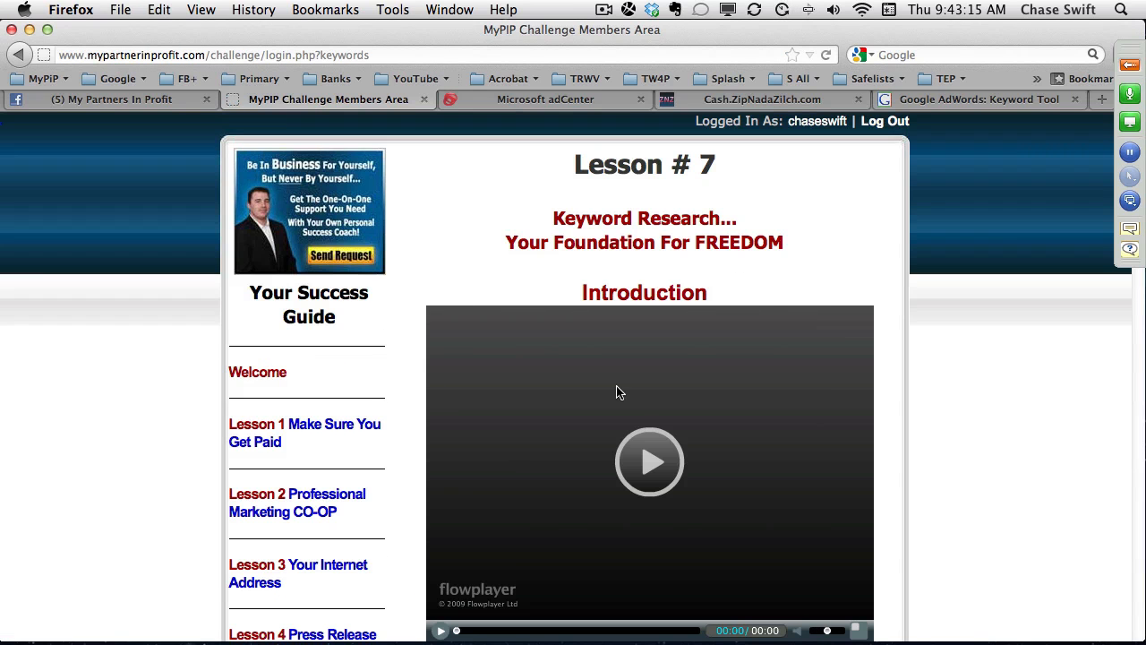
# Look through the Lesson 7 page, covering its videos, long-tail keyword examples and ideas for finding keywords, and return to its start.
pyautogui.scroll(-5, 927, 412)
pyautogui.scroll(4, 922, 407)
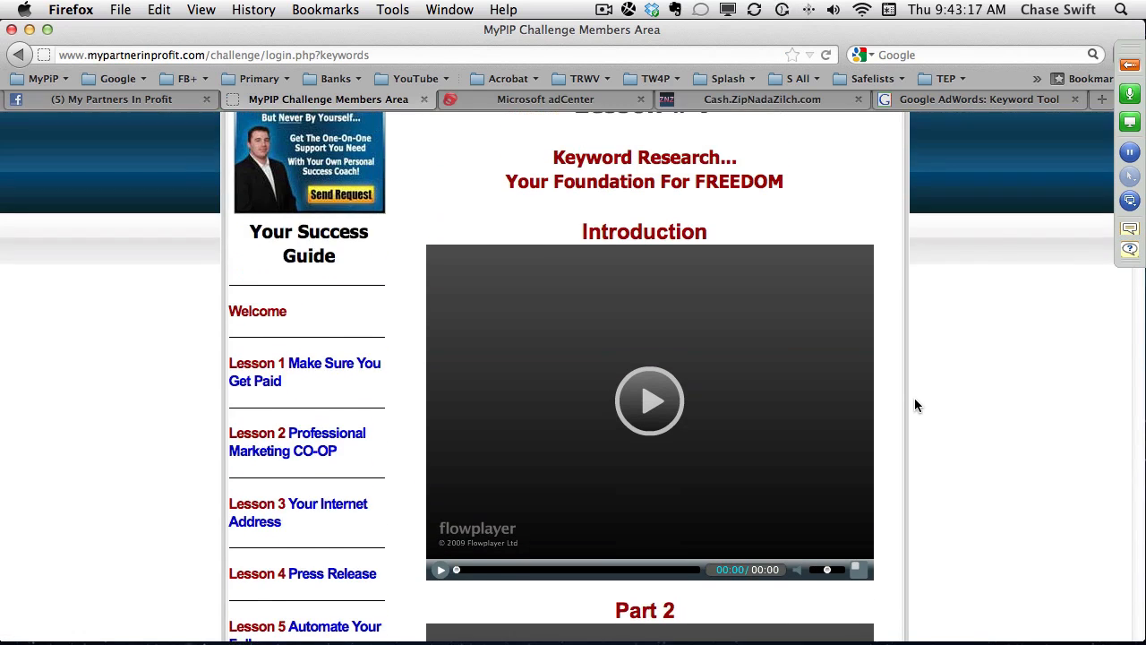
pyautogui.scroll(-8, 914, 405)
pyautogui.scroll(-1, 914, 406)
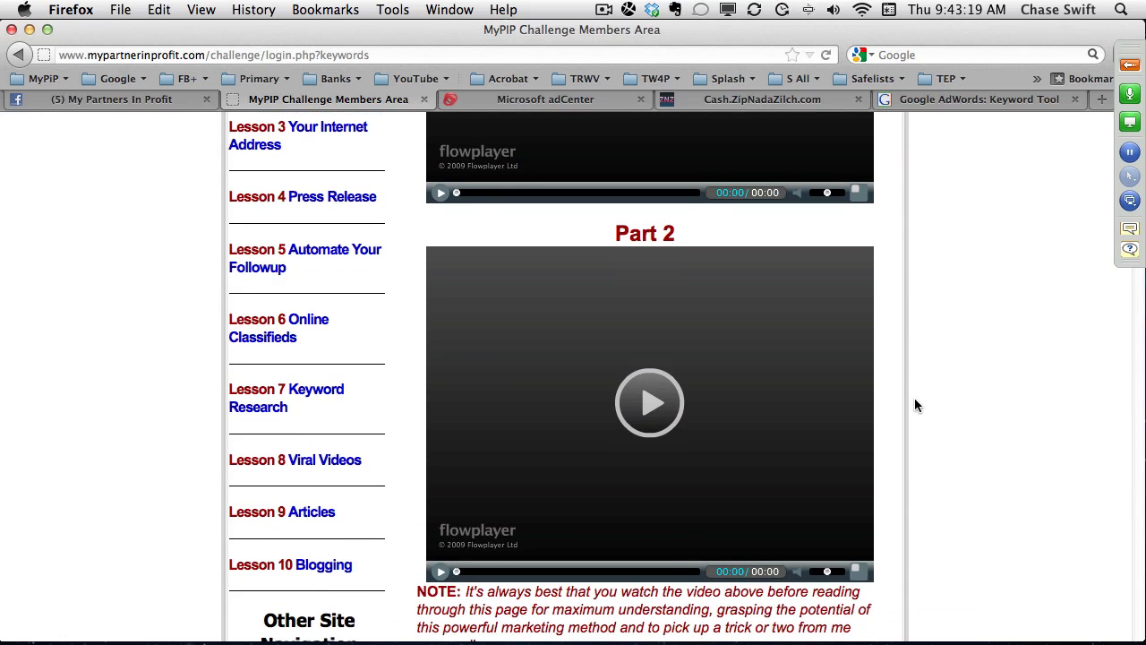
pyautogui.scroll(-10, 914, 406)
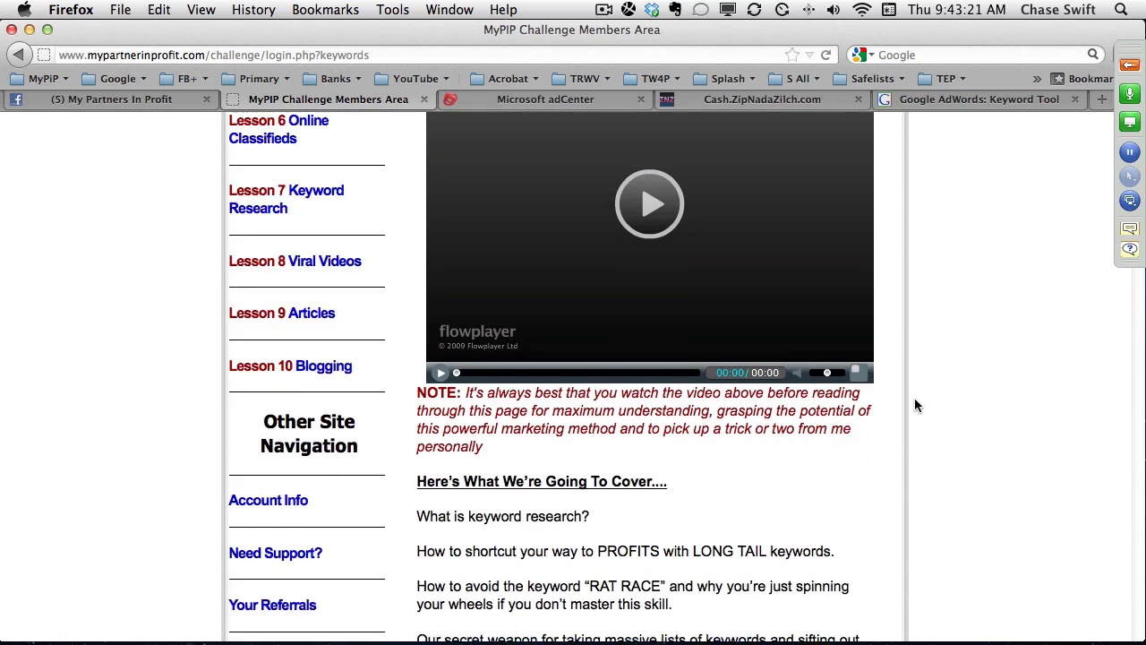
pyautogui.scroll(-4, 914, 405)
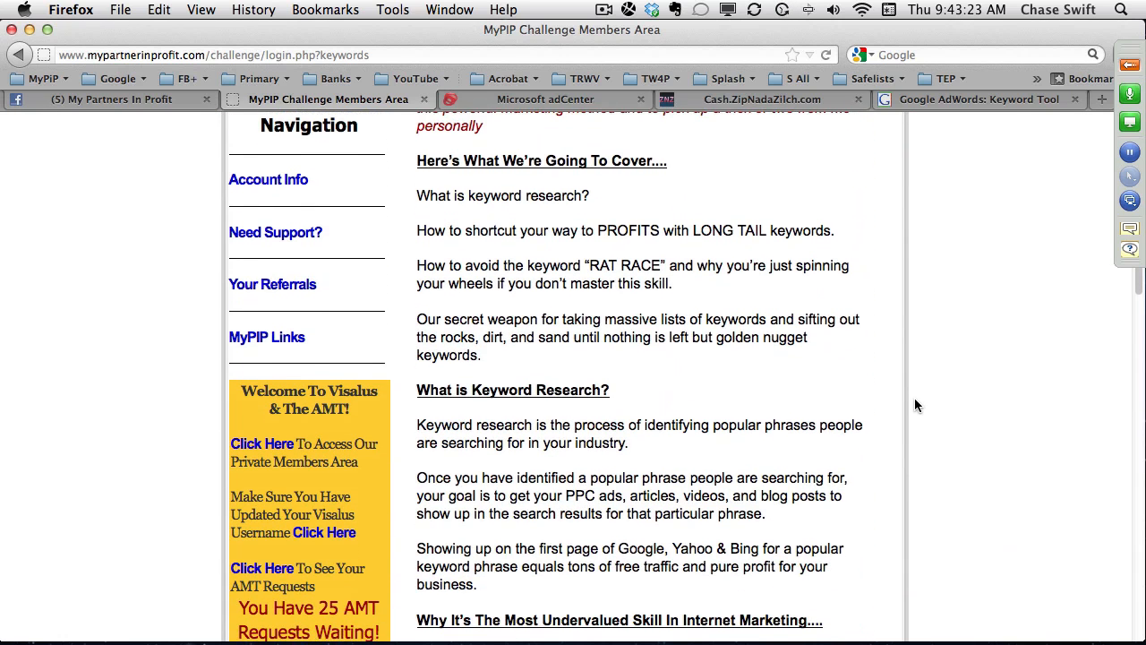
pyautogui.scroll(-5, 914, 405)
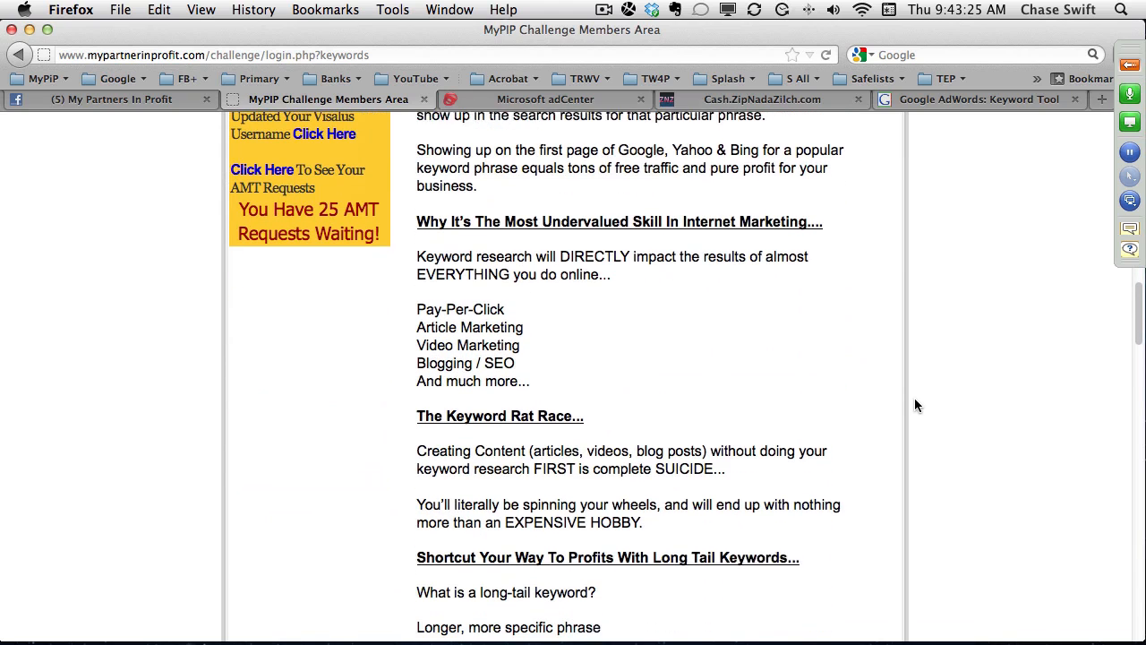
pyautogui.scroll(-7, 914, 405)
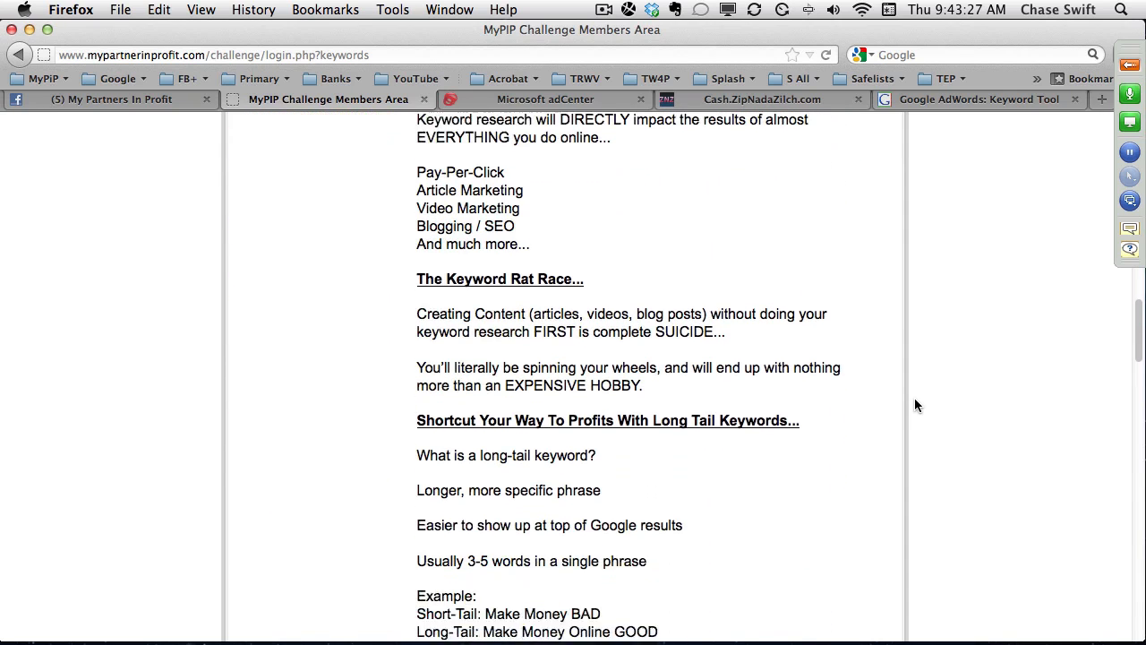
pyautogui.scroll(-3, 914, 405)
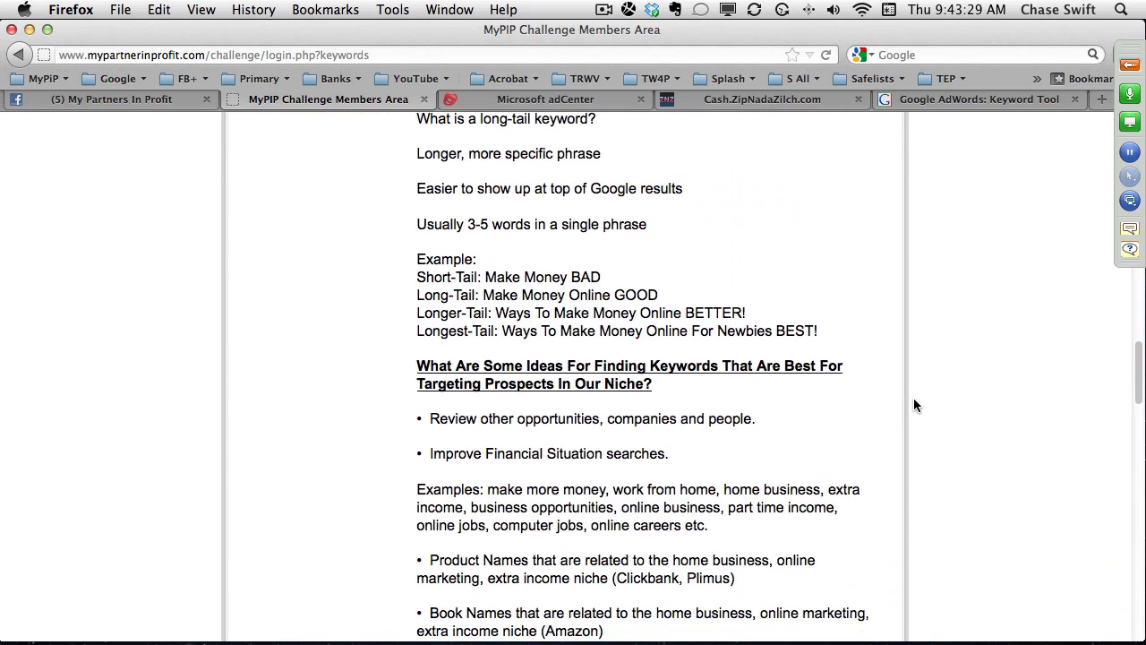
pyautogui.scroll(20, 913, 406)
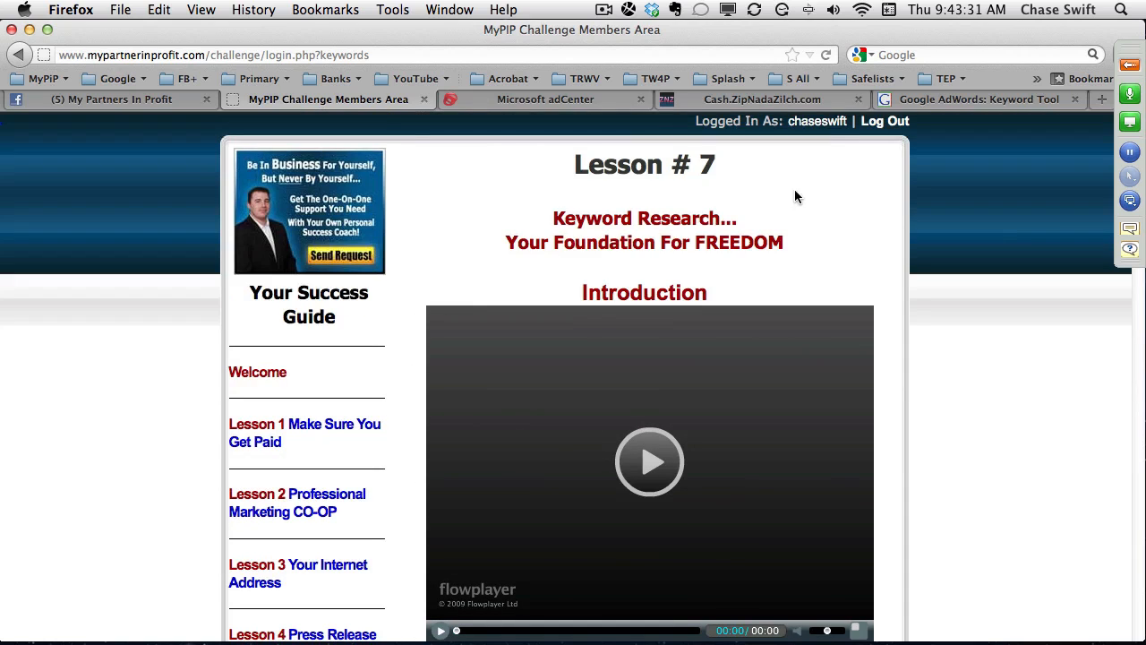
# Expand the GoToWebinar Control Panel and go through the attendee questions one by one, clearing the handled ones from the list.
pyautogui.click(1127, 68)
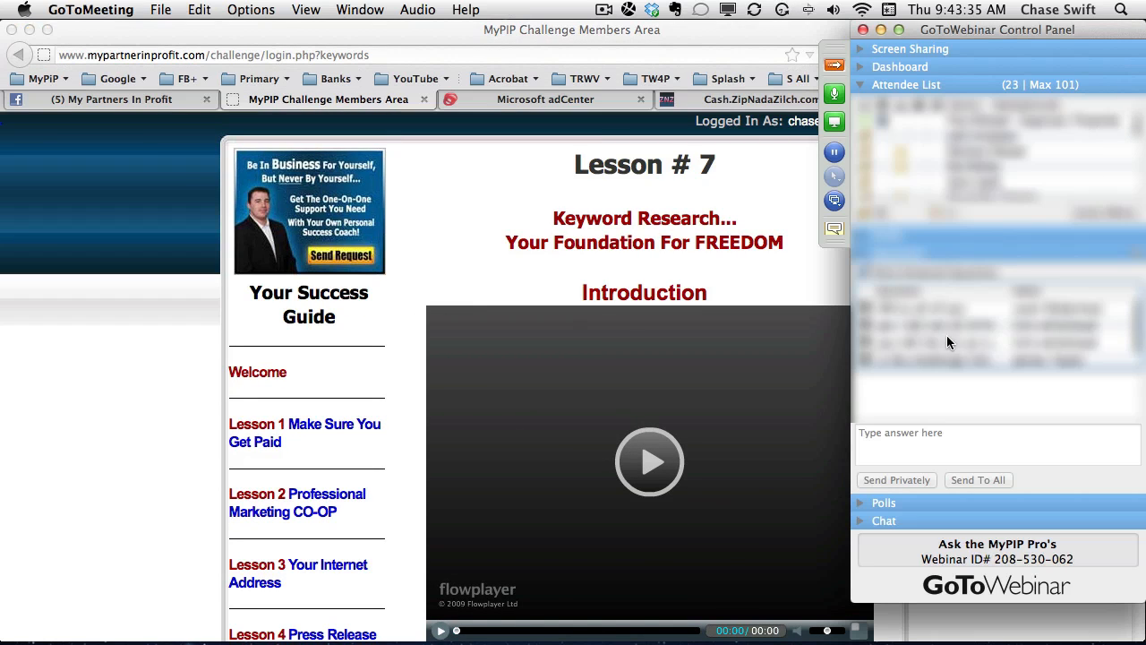
pyautogui.click(938, 309)
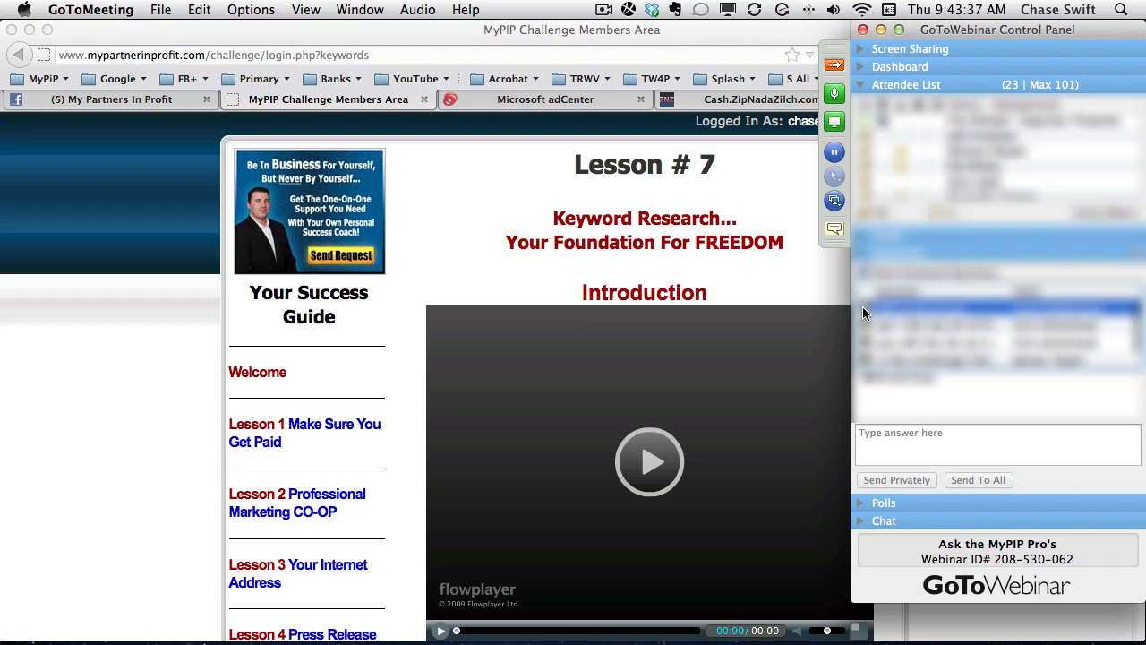
pyautogui.click(863, 307)
pyautogui.click(909, 309)
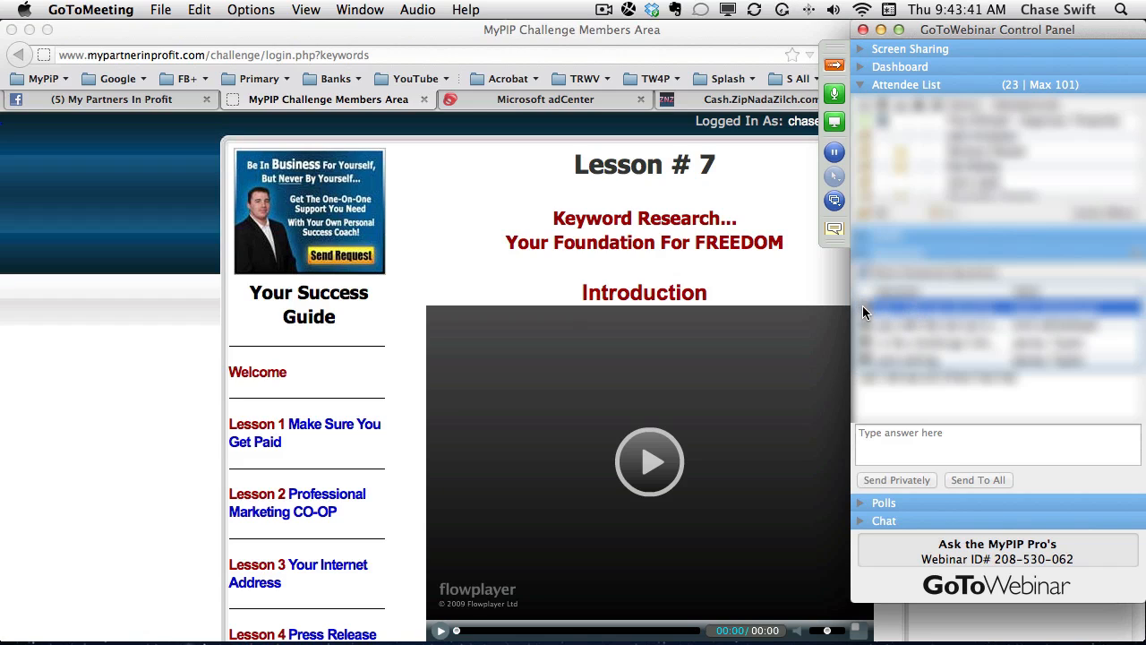
pyautogui.click(863, 307)
pyautogui.click(892, 308)
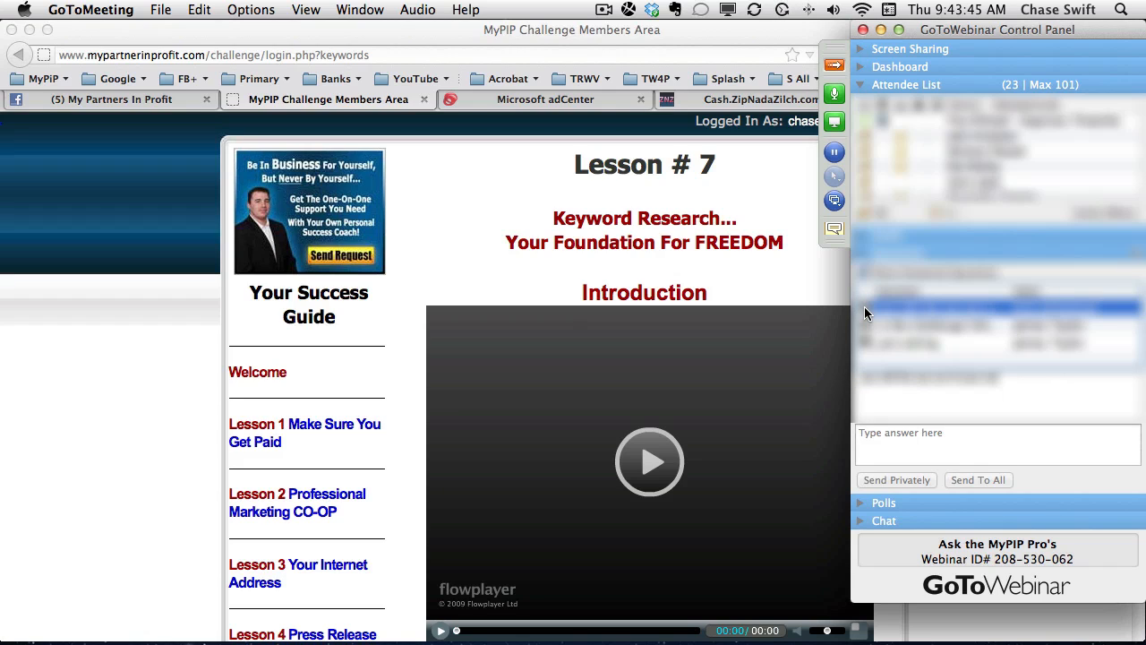
pyautogui.click(864, 306)
pyautogui.click(897, 310)
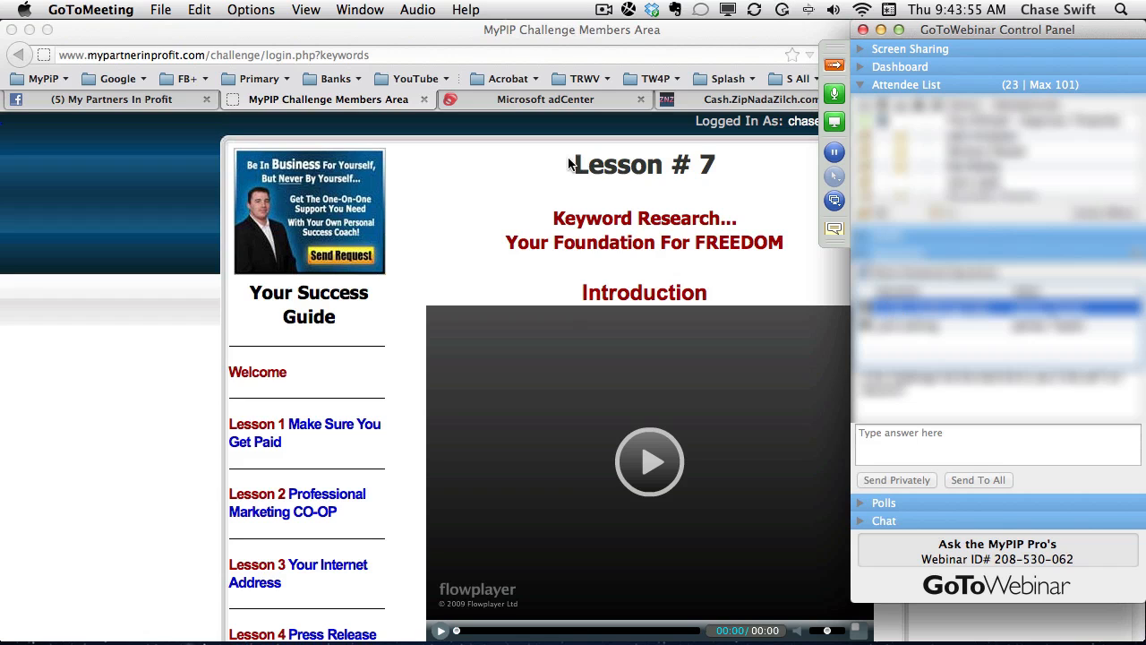
# Return to Microsoft adCenter and open the 90 Day Internet Income Challenge campaign.
pyautogui.click(544, 140)
pyautogui.click(547, 100)
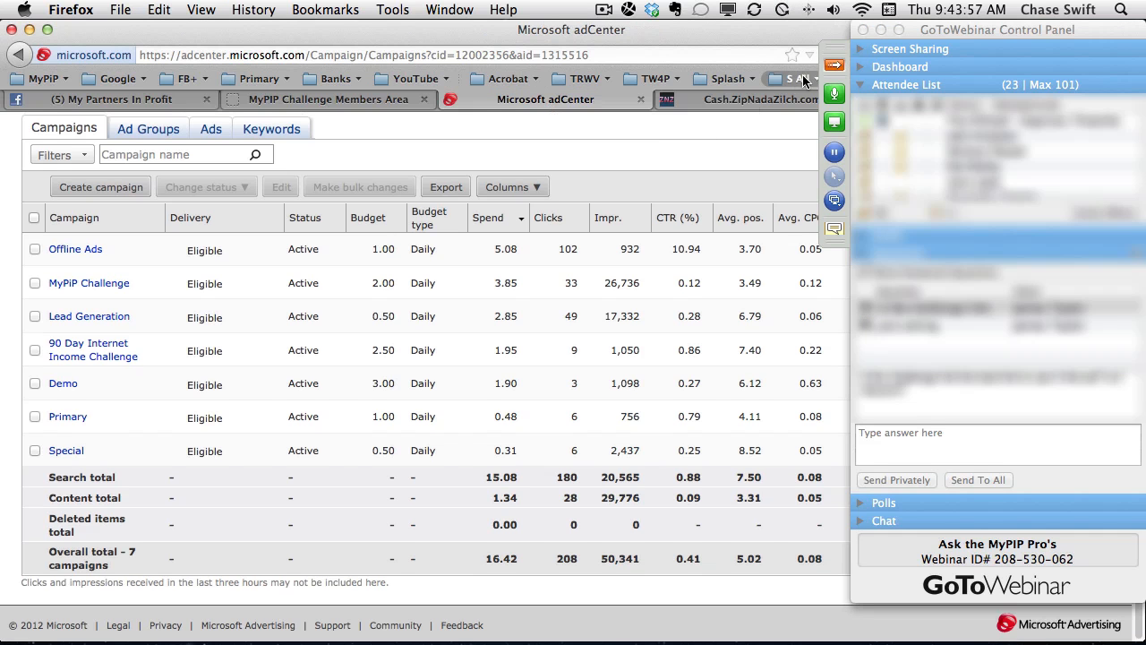
pyautogui.click(88, 345)
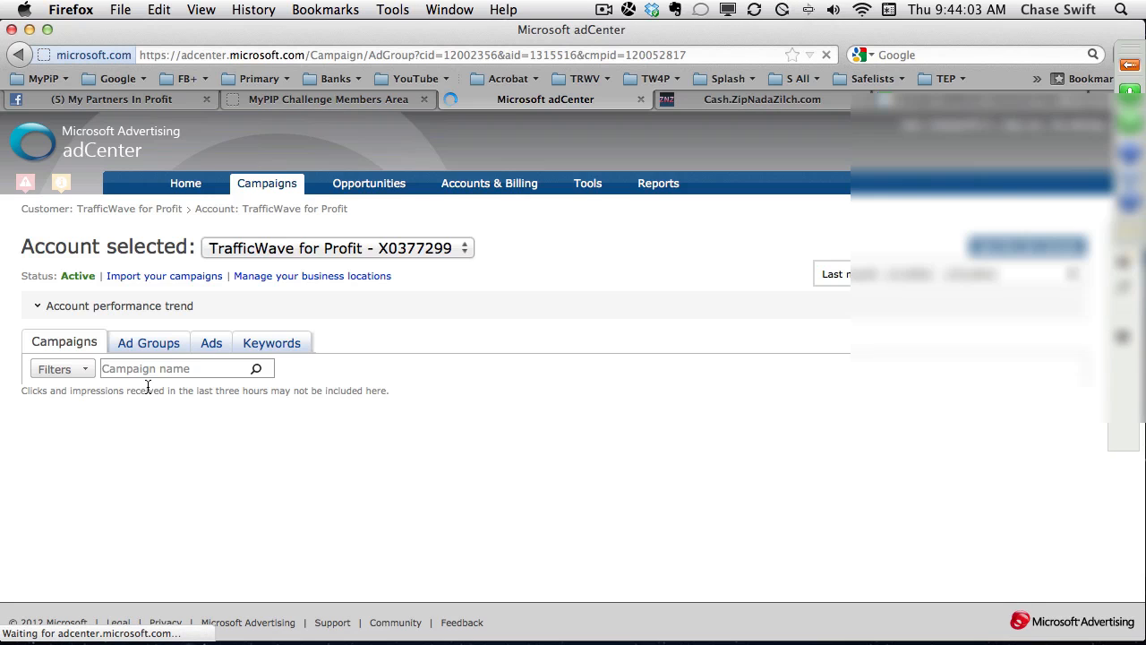
# Open the Starting A Web Business ad group, show its ads and highlight the display URL in the ad preview.
pyautogui.scroll(-10, 80, 487)
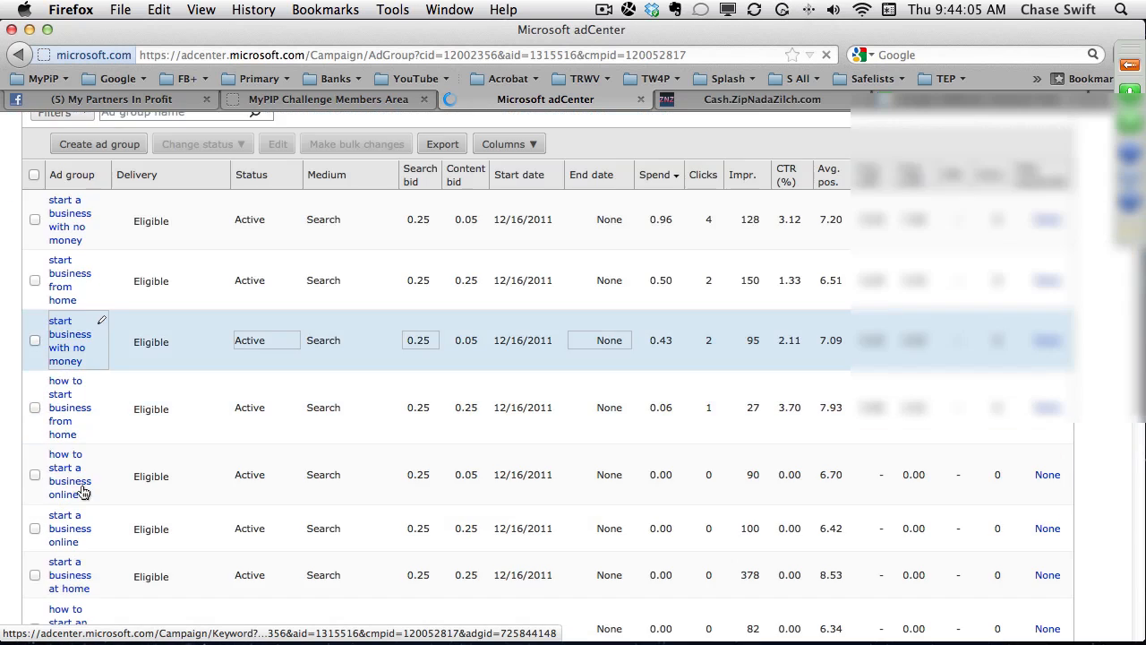
pyautogui.click(58, 367)
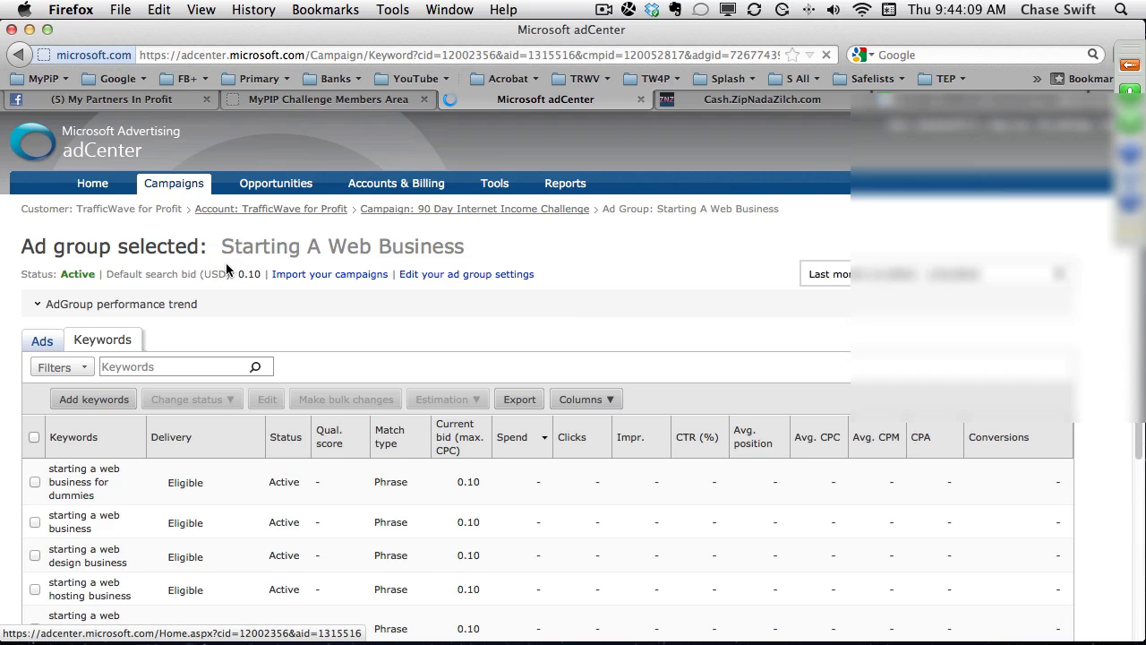
pyautogui.click(40, 339)
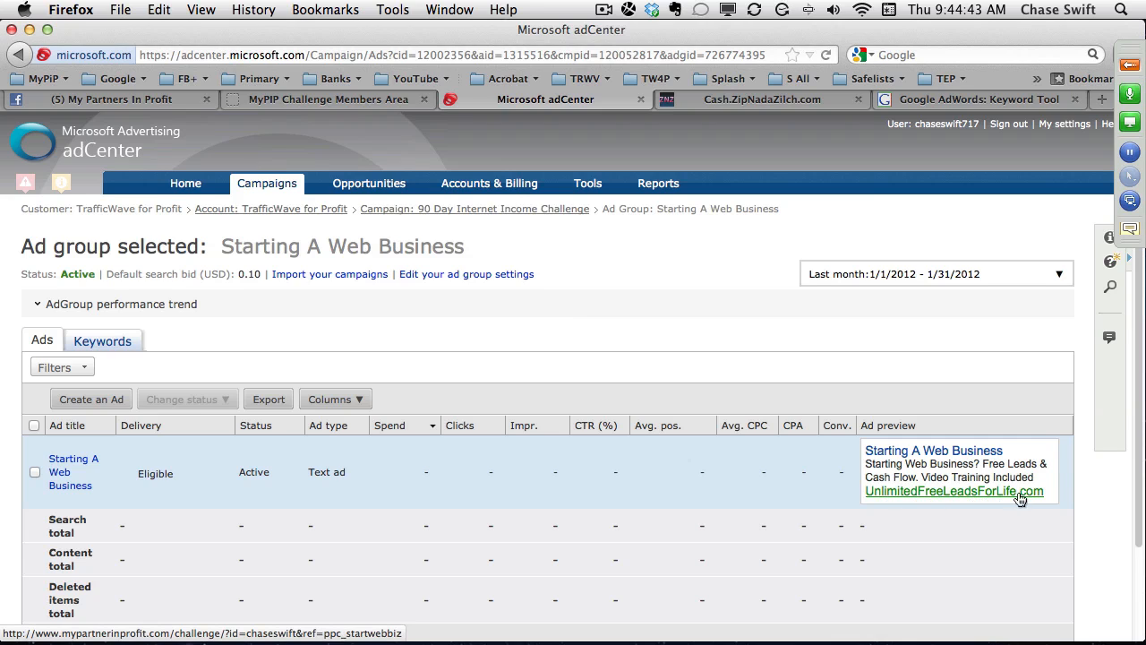
pyautogui.moveTo(1049, 495); pyautogui.dragTo(852, 492)
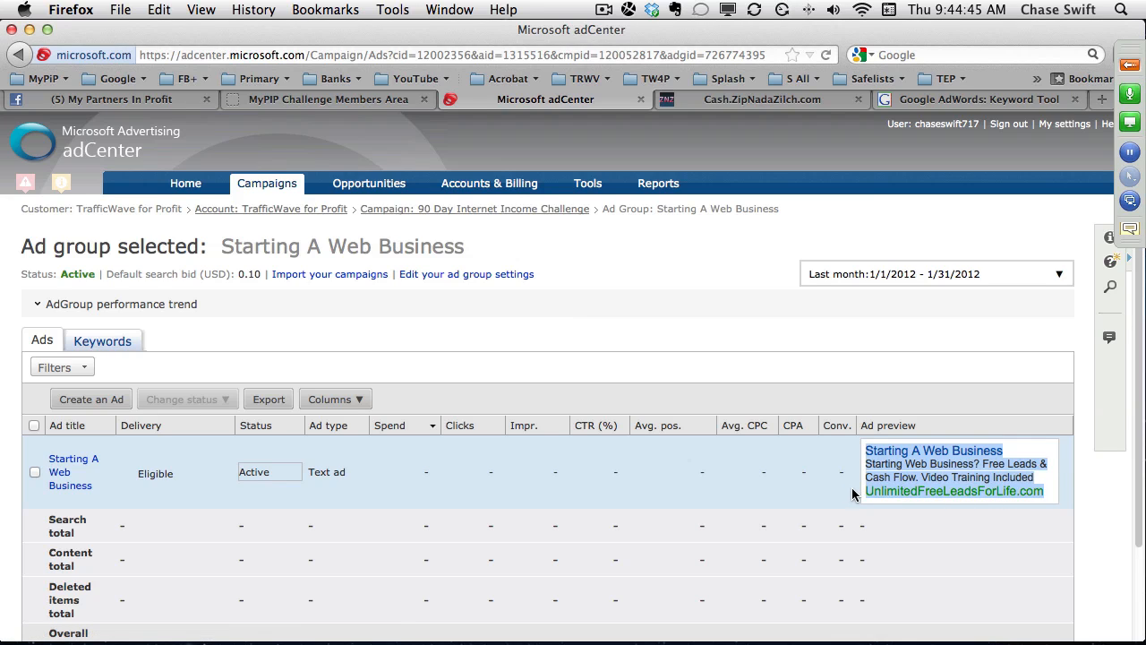
pyautogui.click(851, 492)
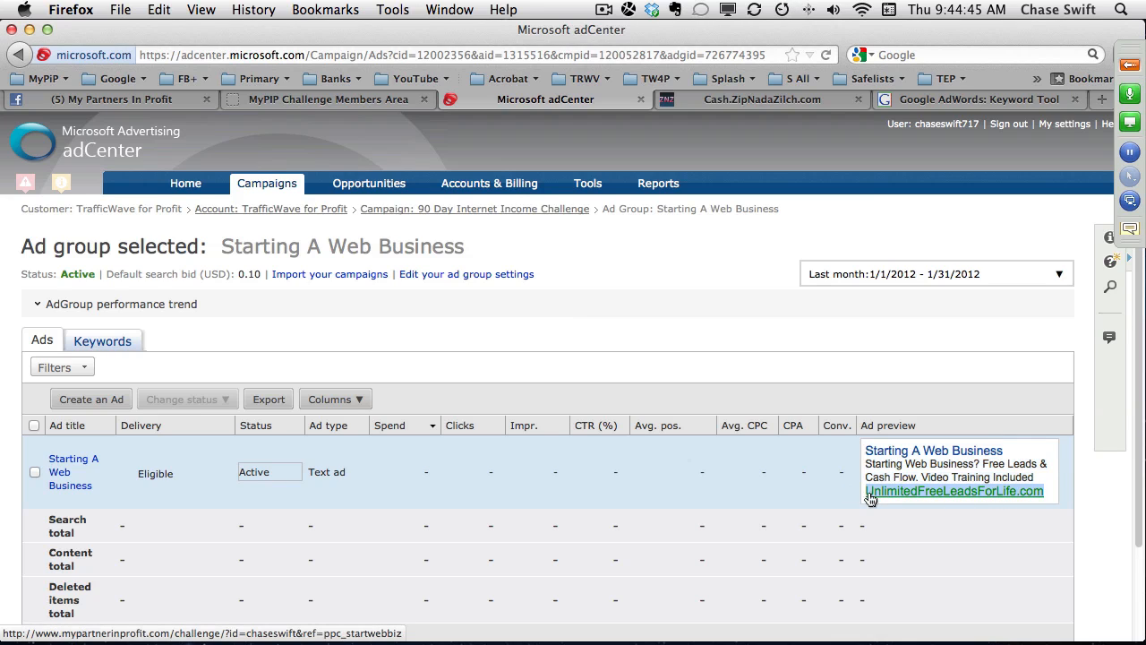
pyautogui.click(947, 501)
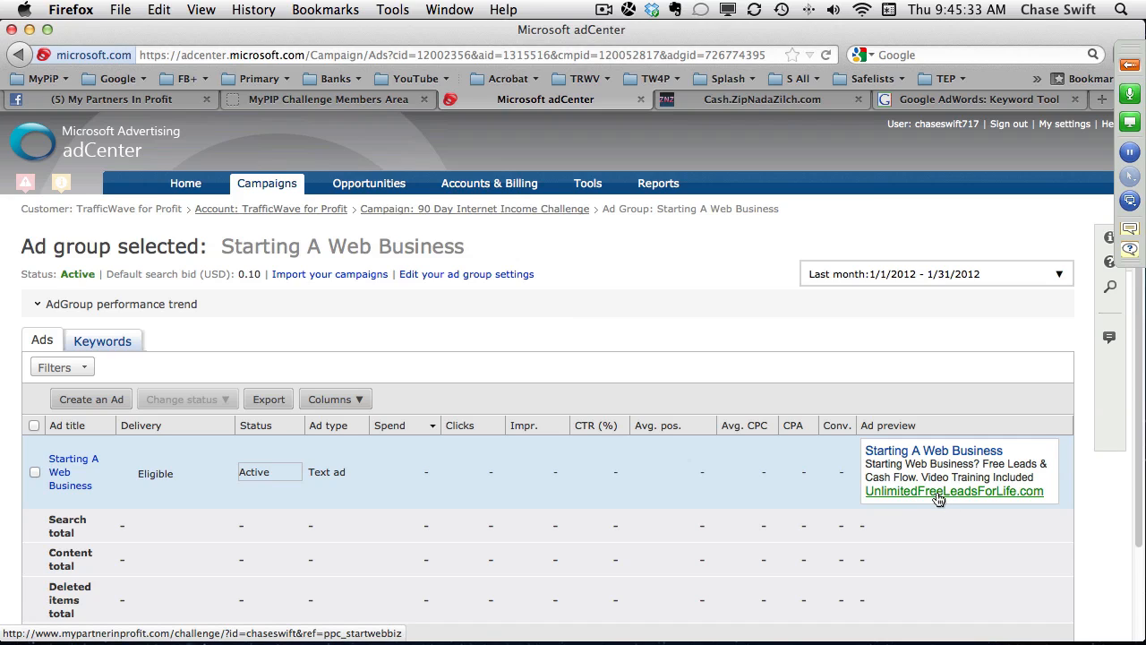
# Expand the GoToWebinar Control Panel, clear the remaining attendee questions one by one, and collapse the panel again.
pyautogui.click(1130, 64)
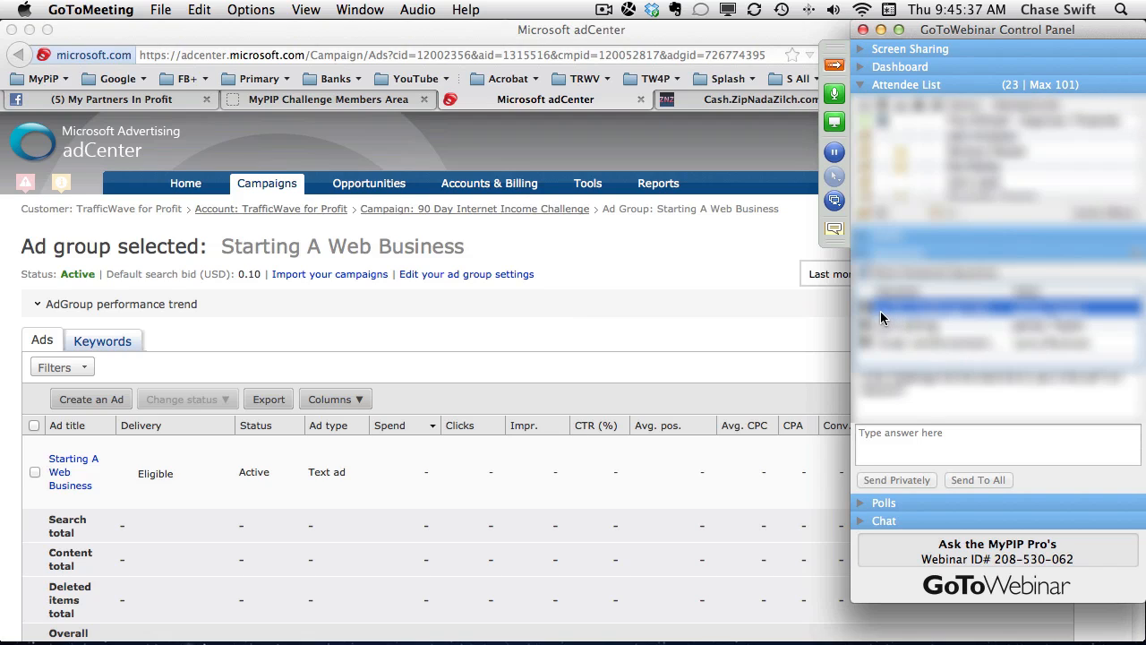
pyautogui.click(864, 307)
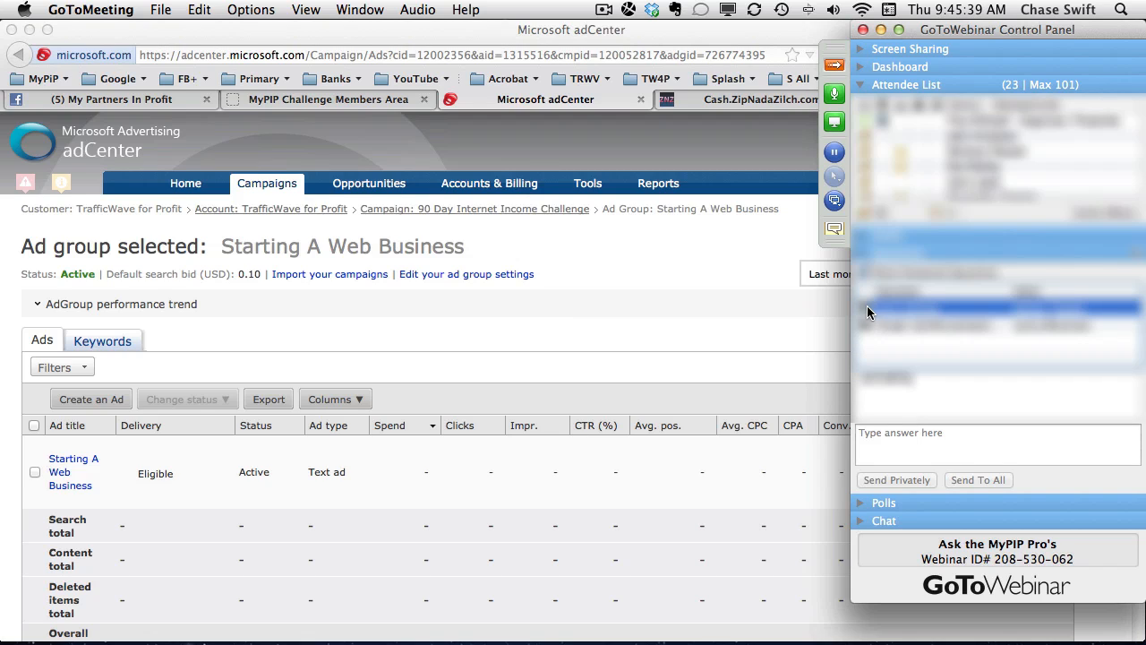
pyautogui.click(886, 308)
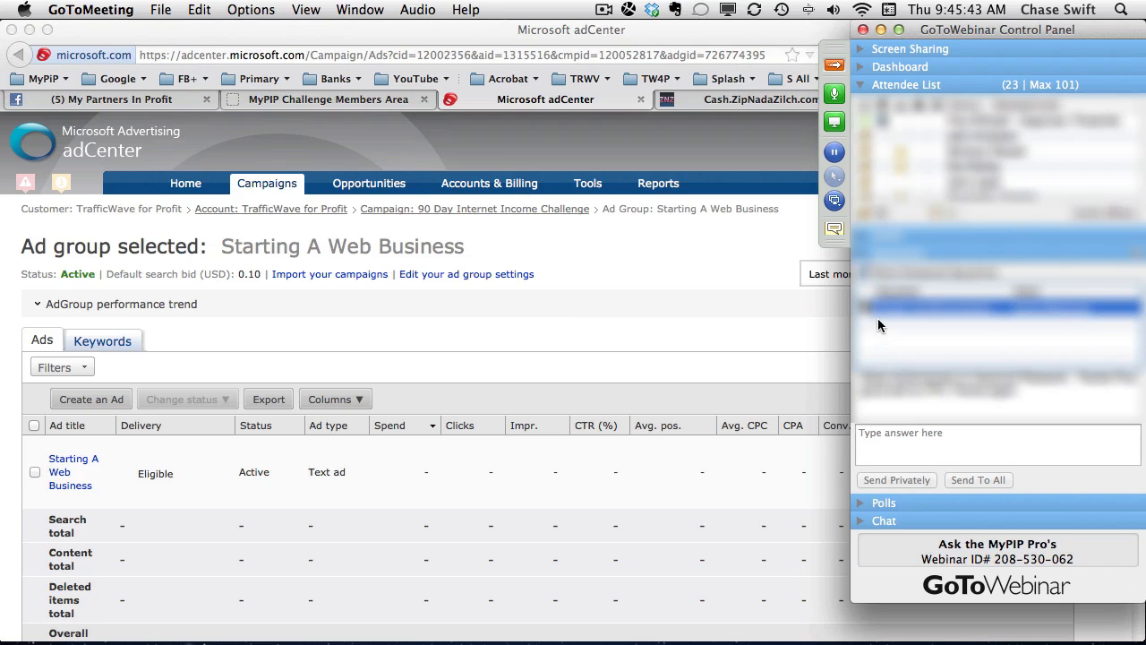
pyautogui.click(865, 305)
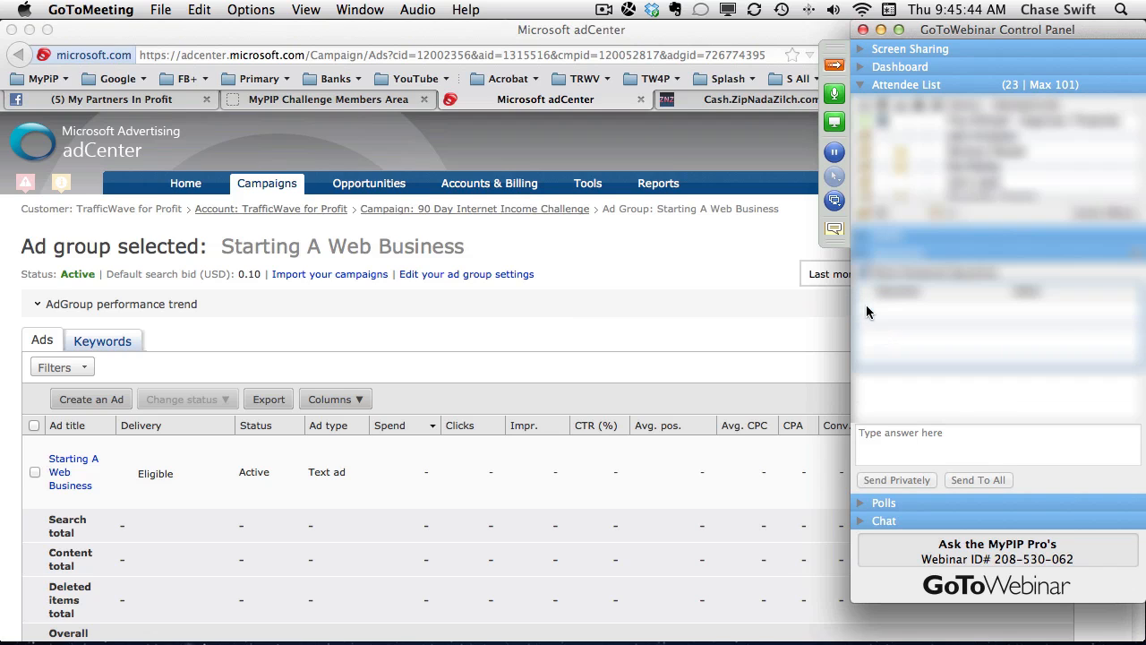
pyautogui.click(835, 64)
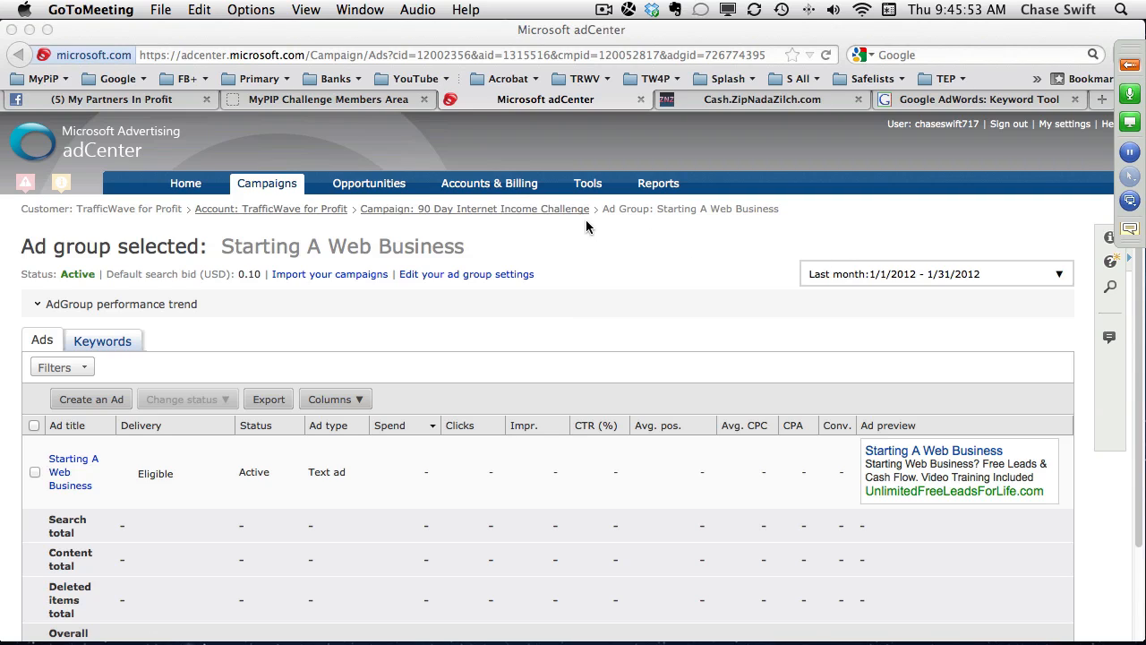
# View the My Partners In Profit Facebook group and look through the lesson list in the MyPIP Challenge members area.
pyautogui.click(133, 99)
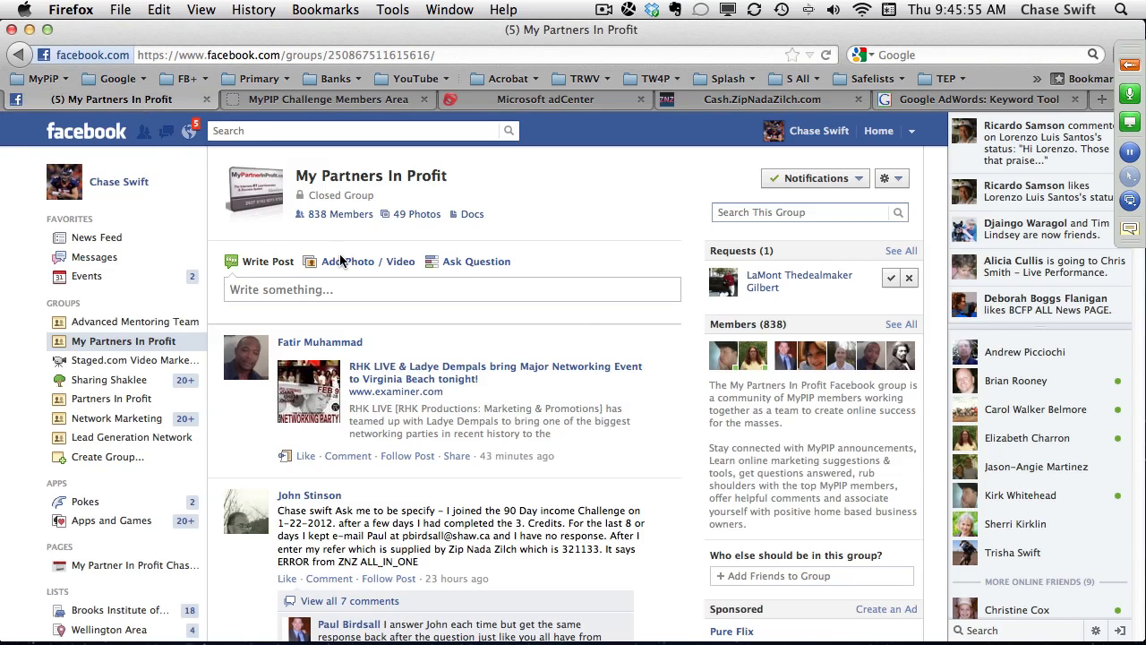
pyautogui.click(333, 101)
pyautogui.scroll(-5, 408, 314)
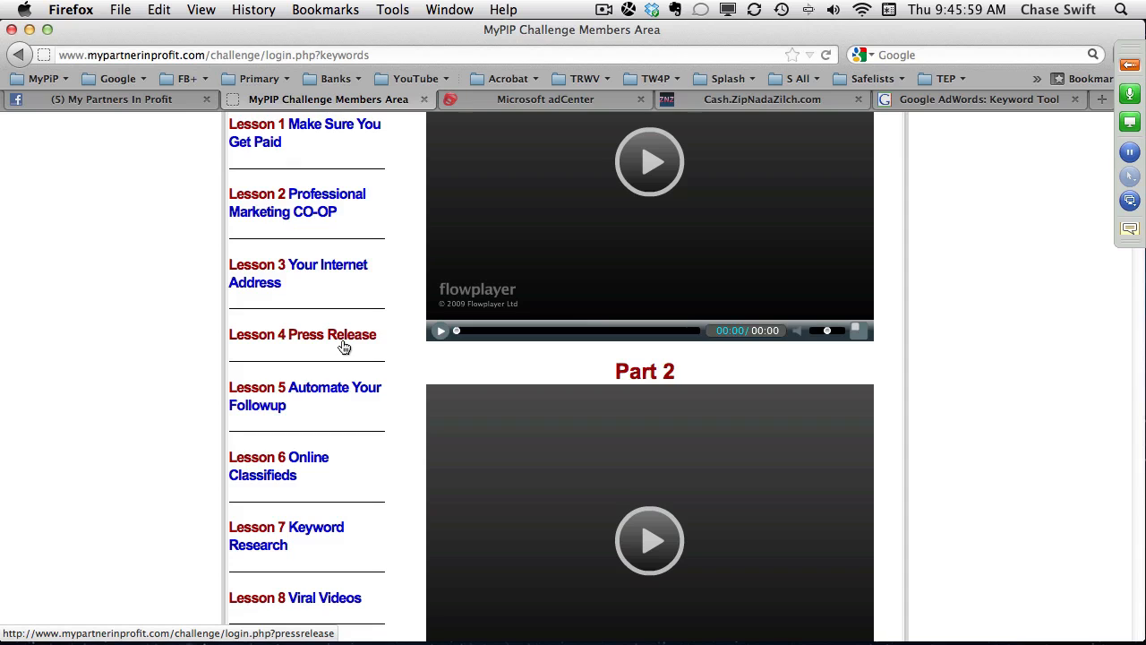
pyautogui.scroll(-2, 344, 348)
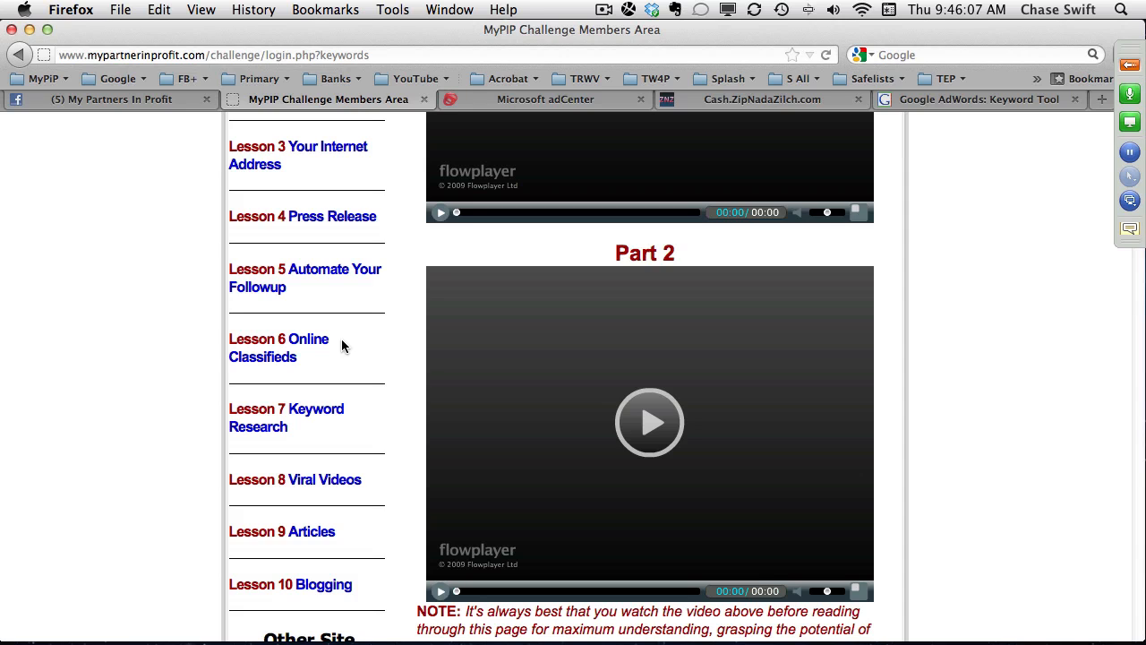
pyautogui.scroll(10, 342, 345)
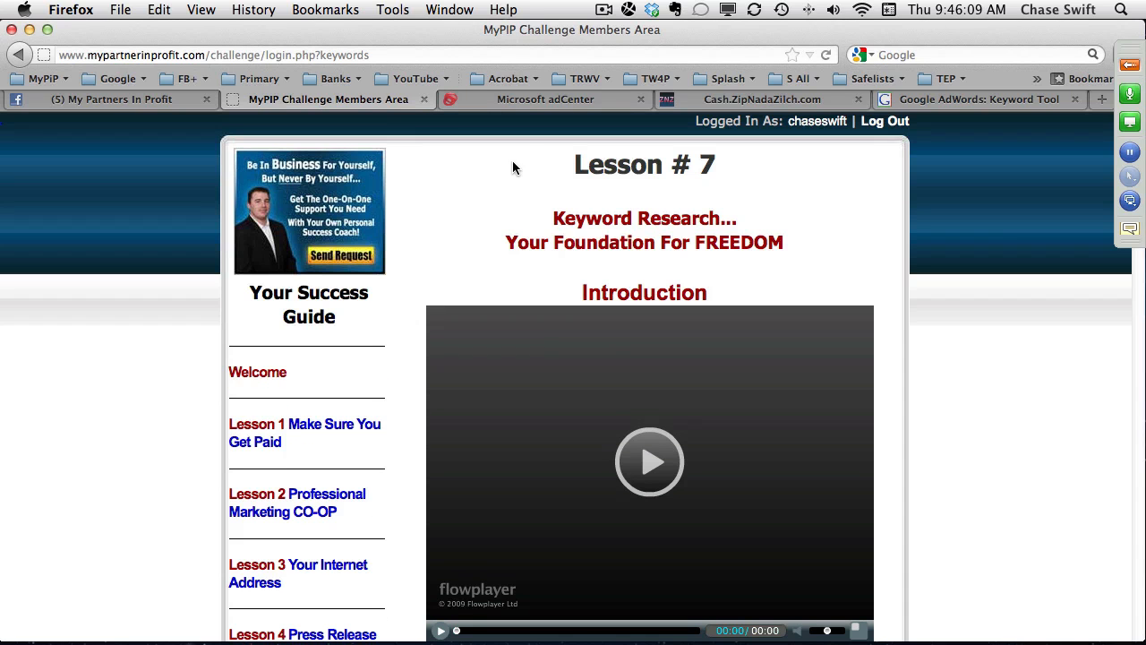
# Return to Microsoft adCenter and review the performance of all campaigns in the TrafficWave for Profit account.
pyautogui.click(554, 104)
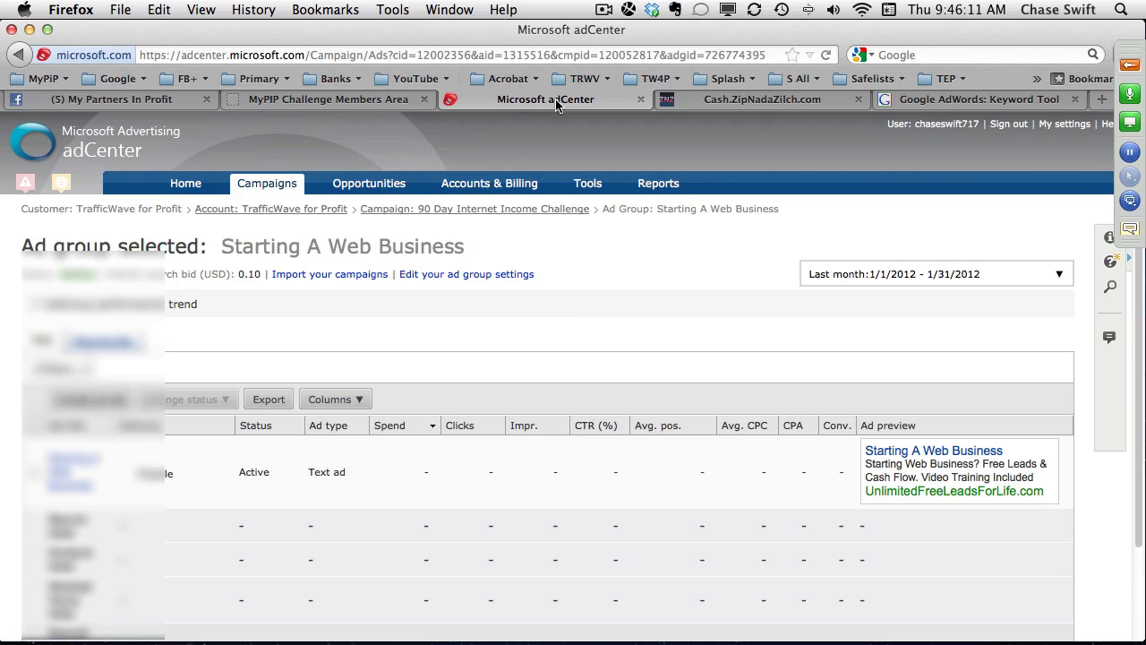
pyautogui.click(313, 210)
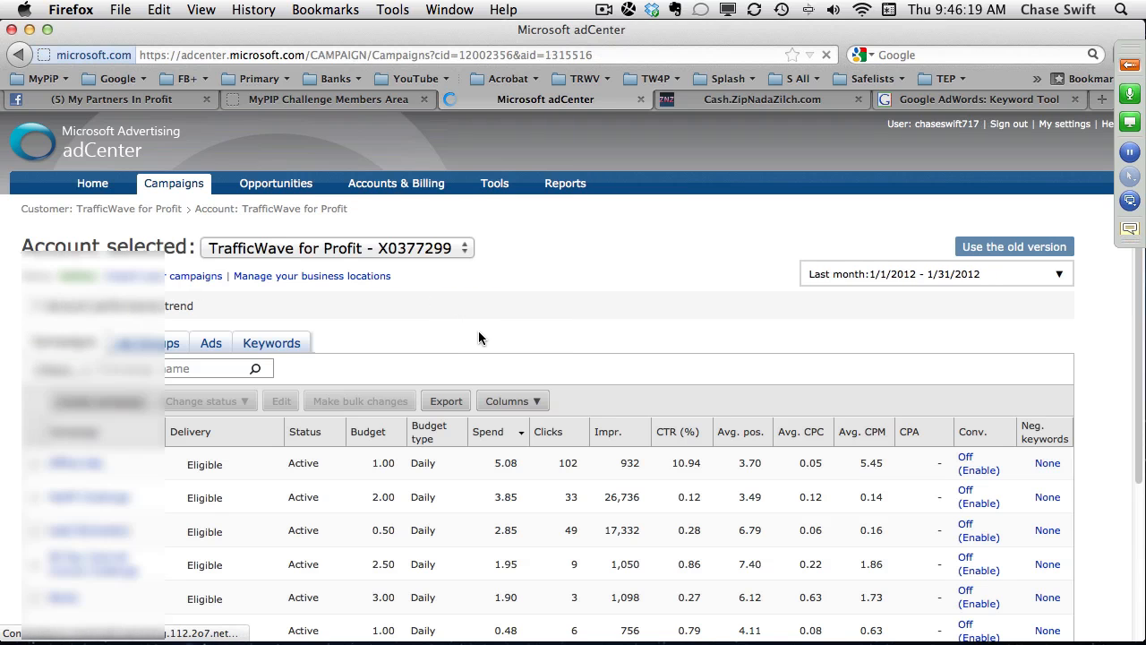
pyautogui.scroll(-5, 546, 407)
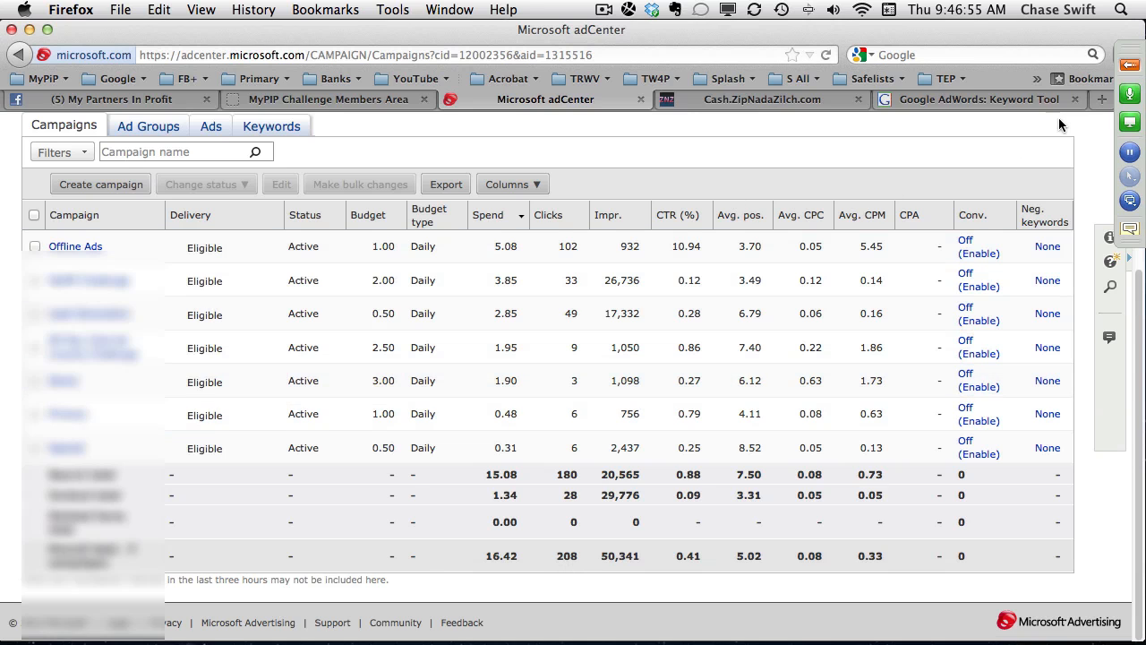
# Open the bookmarked MyPIP Challenge free video invitation page in a new tab and pause its video.
pyautogui.click(1100, 99)
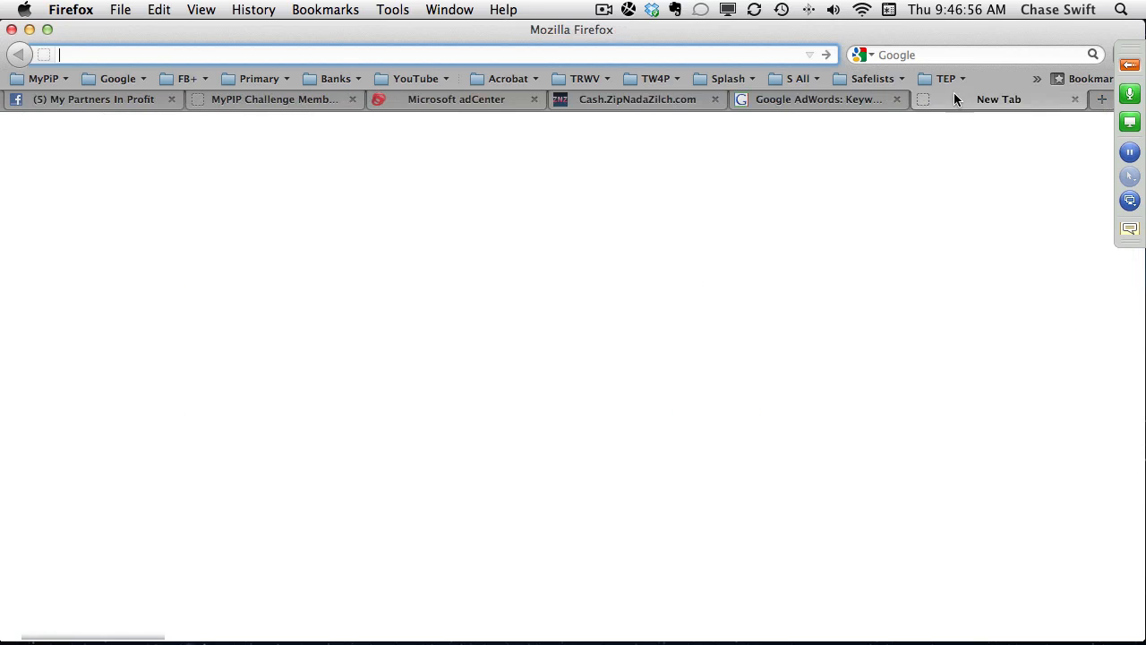
pyautogui.click(44, 78)
pyautogui.scroll(5, 143, 152)
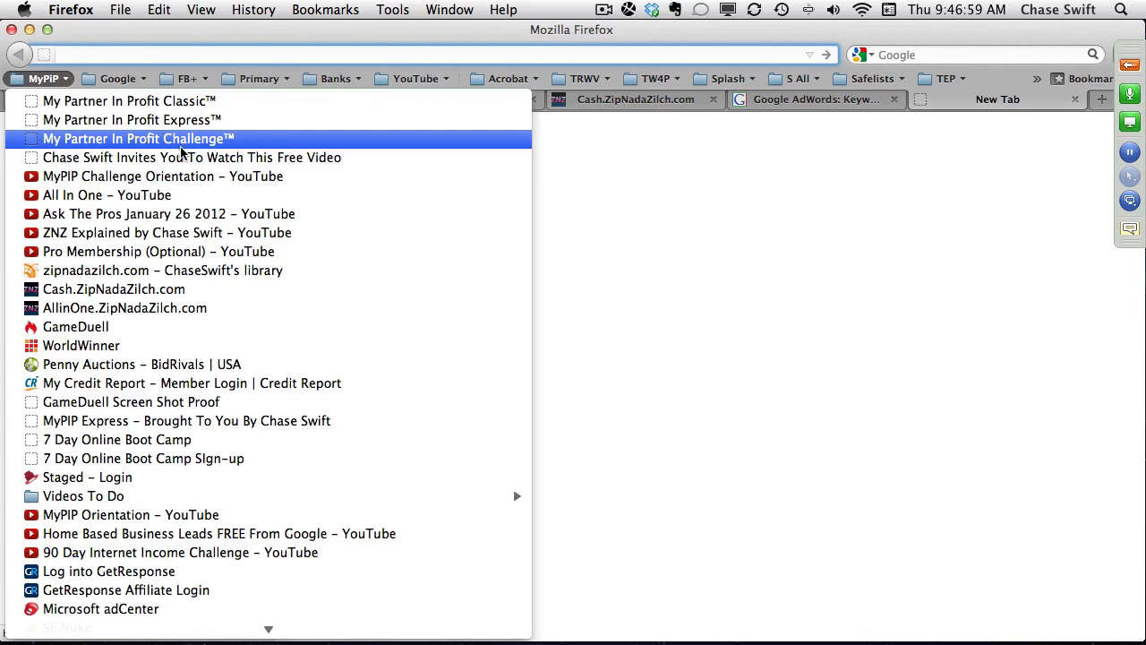
pyautogui.click(201, 159)
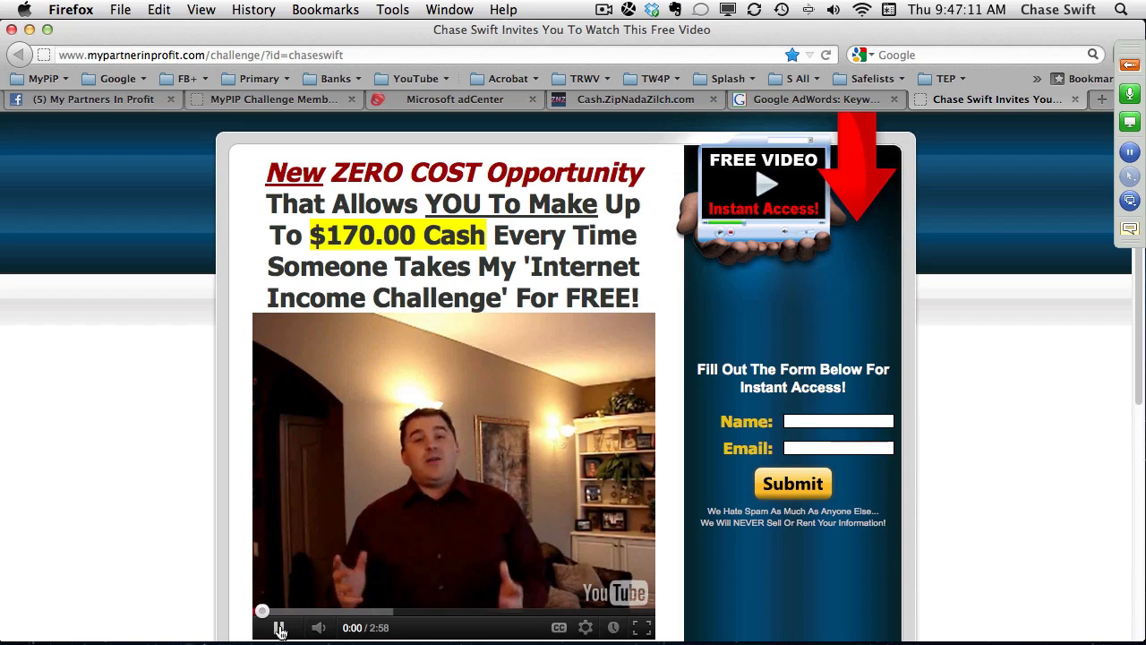
pyautogui.click(280, 629)
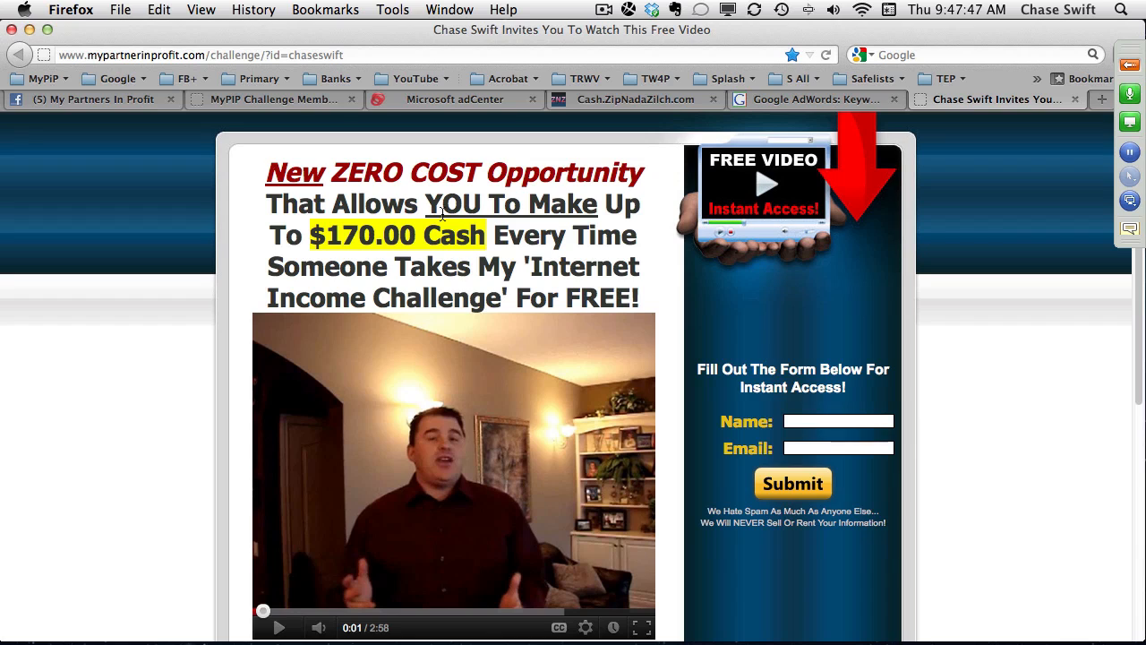
# Open Lesson 5 Automate Your Followup in the MyPIP Challenge members area.
pyautogui.click(309, 102)
pyautogui.scroll(-6, 340, 346)
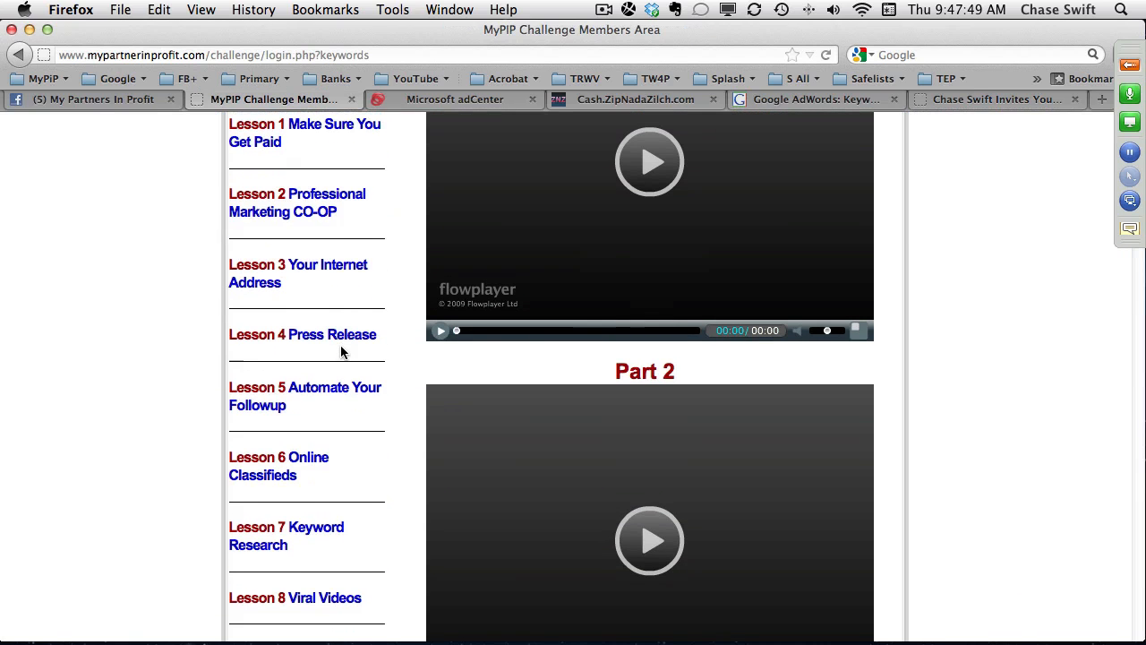
pyautogui.click(313, 390)
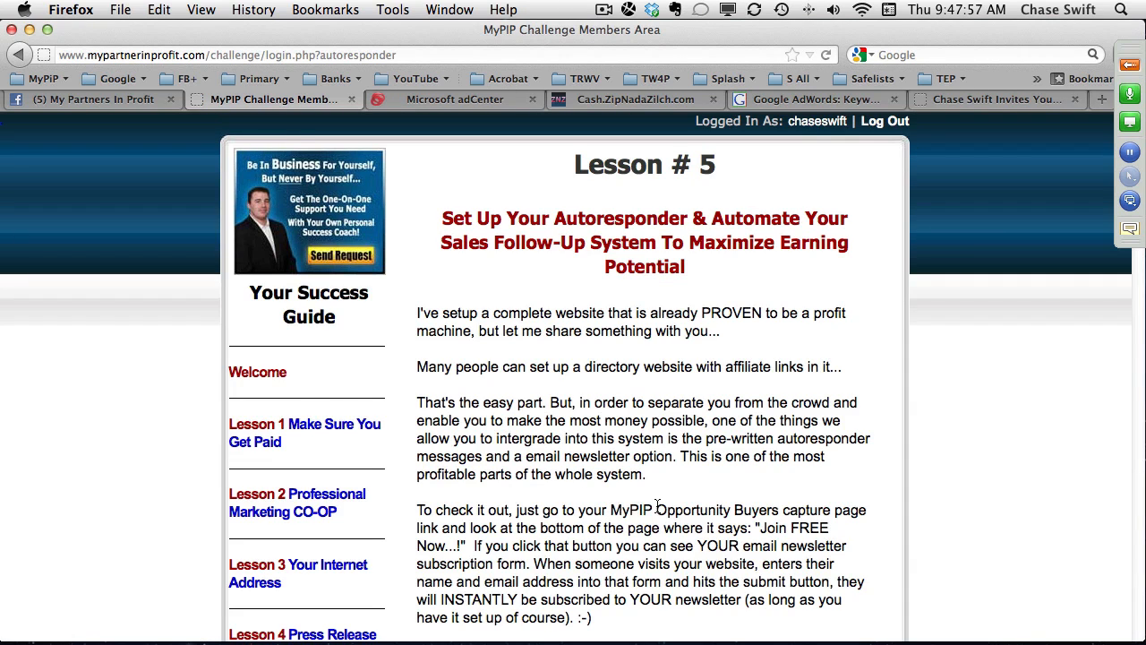
# Check the order list on Cash.ZipNadaZilch.com and return to the Lesson 5 page.
pyautogui.click(625, 100)
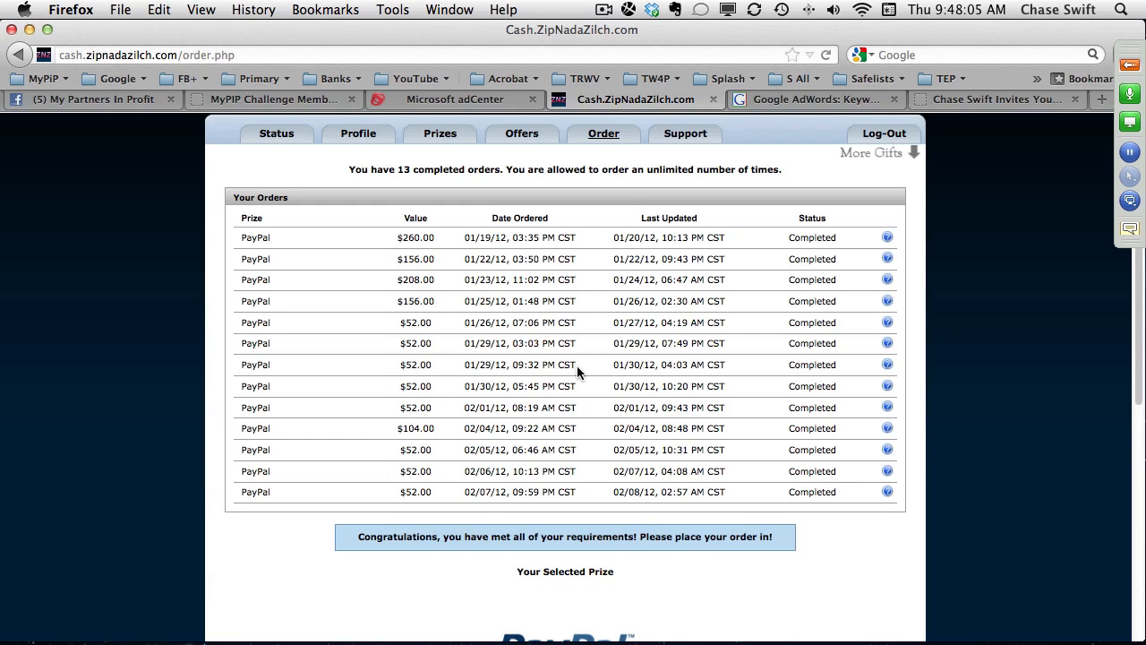
pyautogui.scroll(1, 551, 320)
pyautogui.click(317, 100)
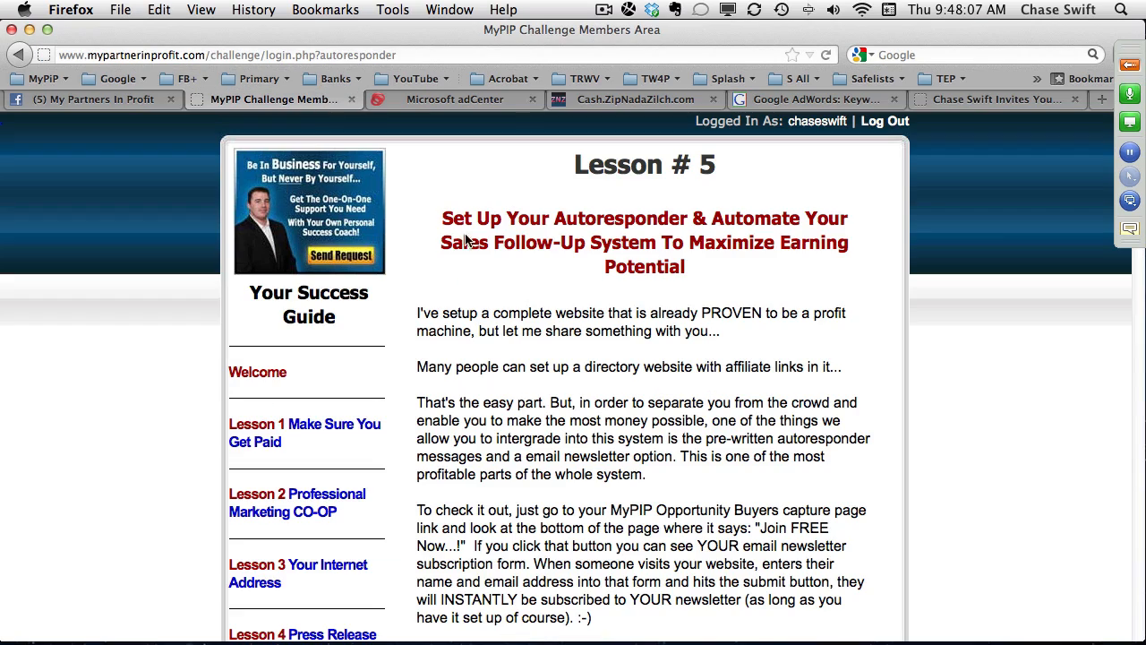
# Look through Lesson 5's Get Response autoresponder setup steps, and check the GoToWebinar Control Panel for new attendee questions.
pyautogui.scroll(-14, 602, 324)
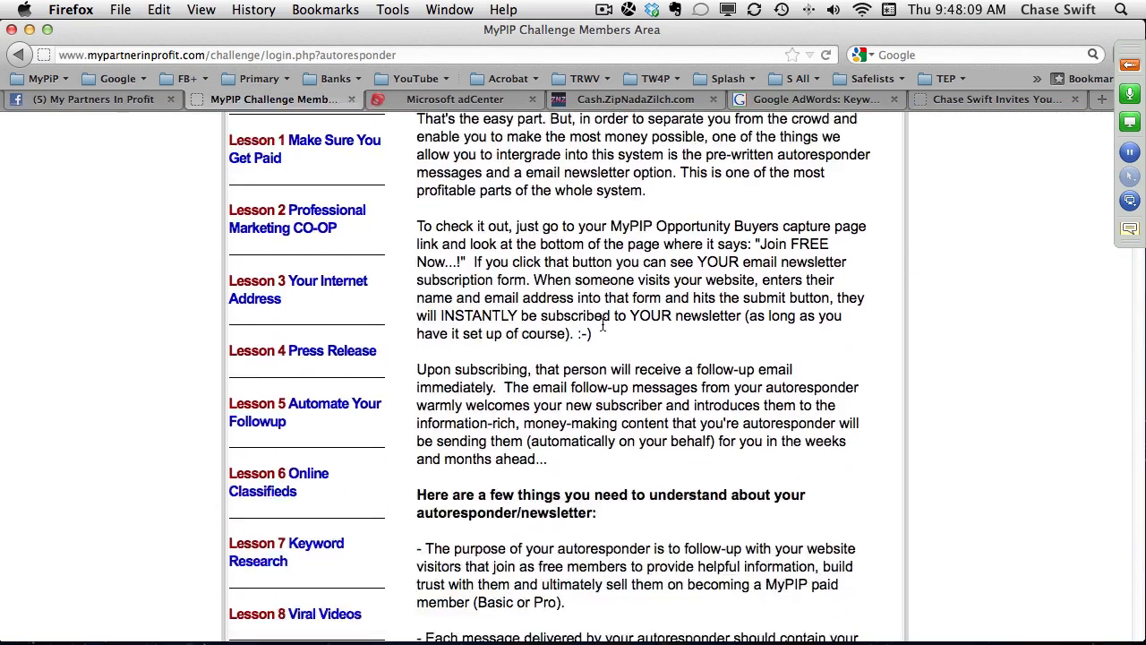
pyautogui.scroll(-10, 604, 324)
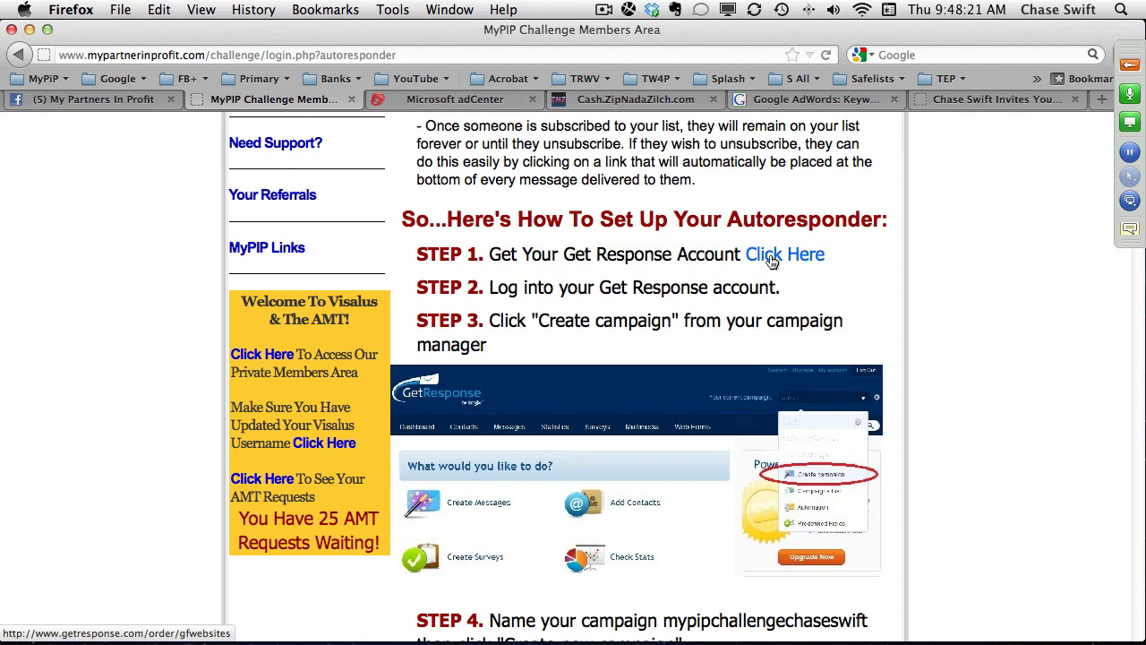
pyautogui.scroll(15, 716, 238)
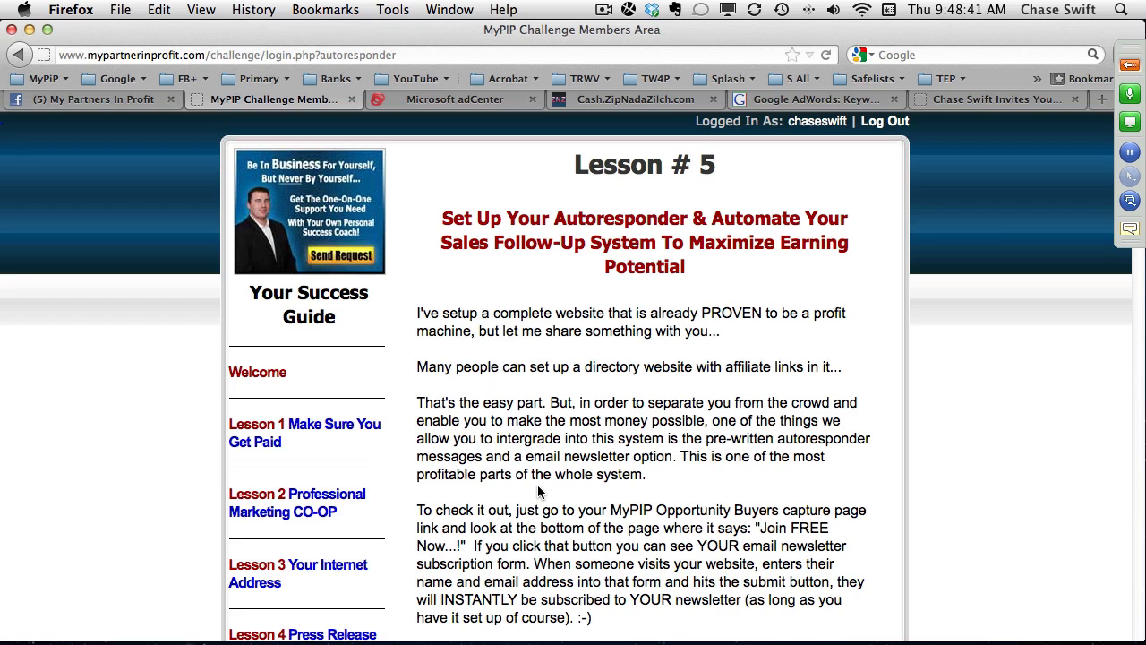
pyautogui.click(1130, 64)
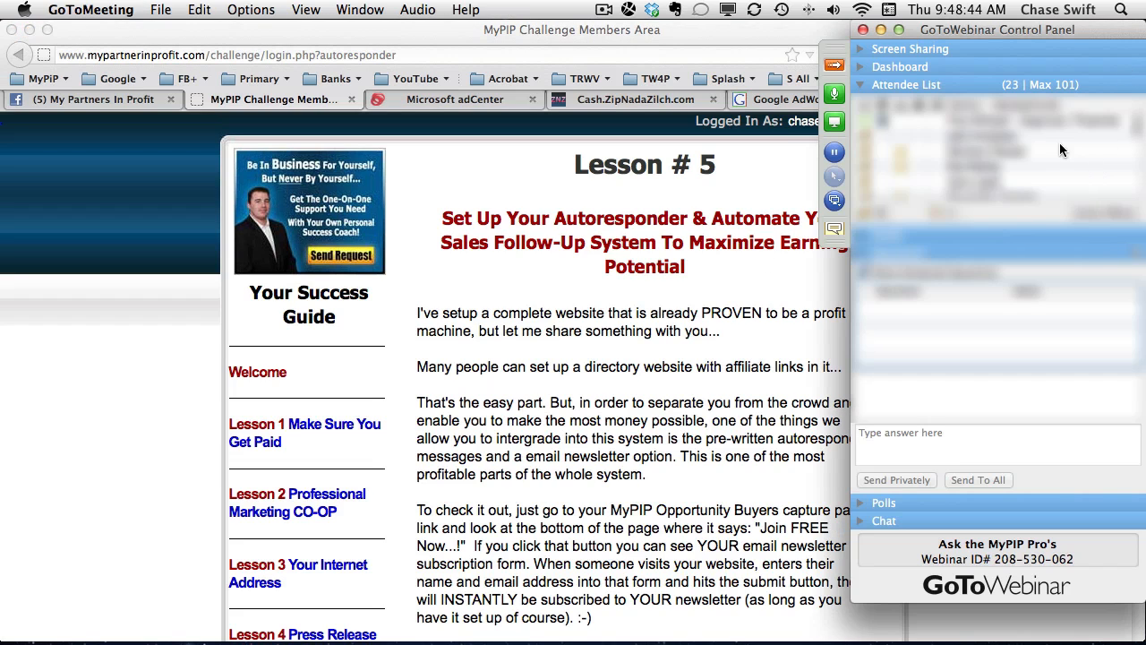
pyautogui.click(834, 66)
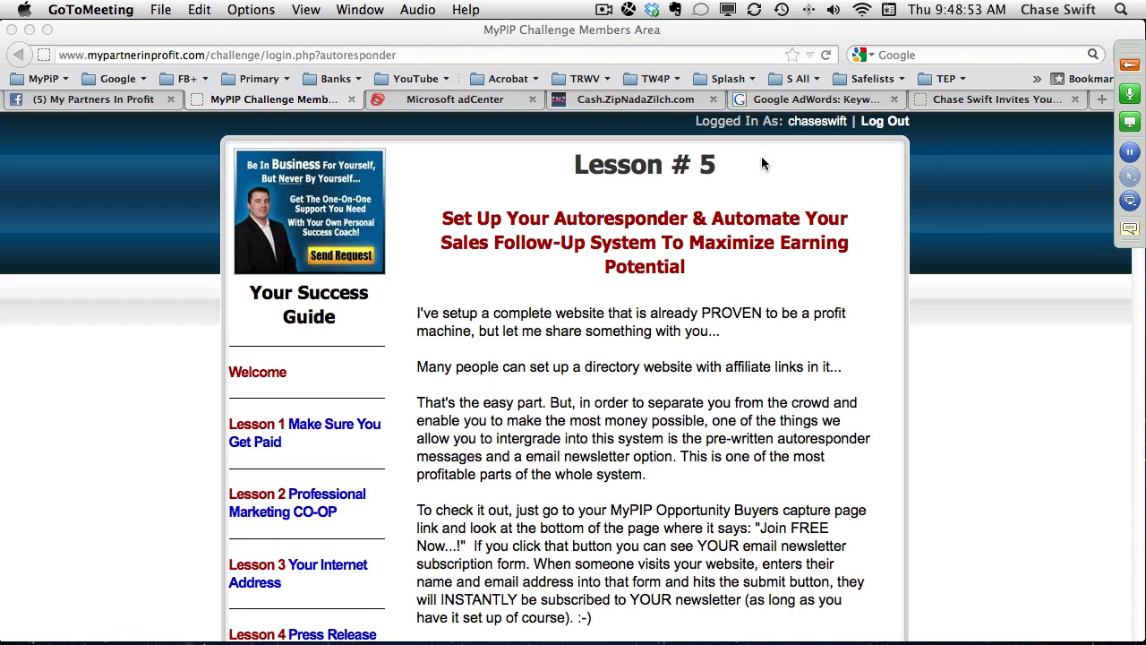
# Show the adCenter billing statement of the TrafficWave for Profit account for the past 30 days.
pyautogui.click(471, 101)
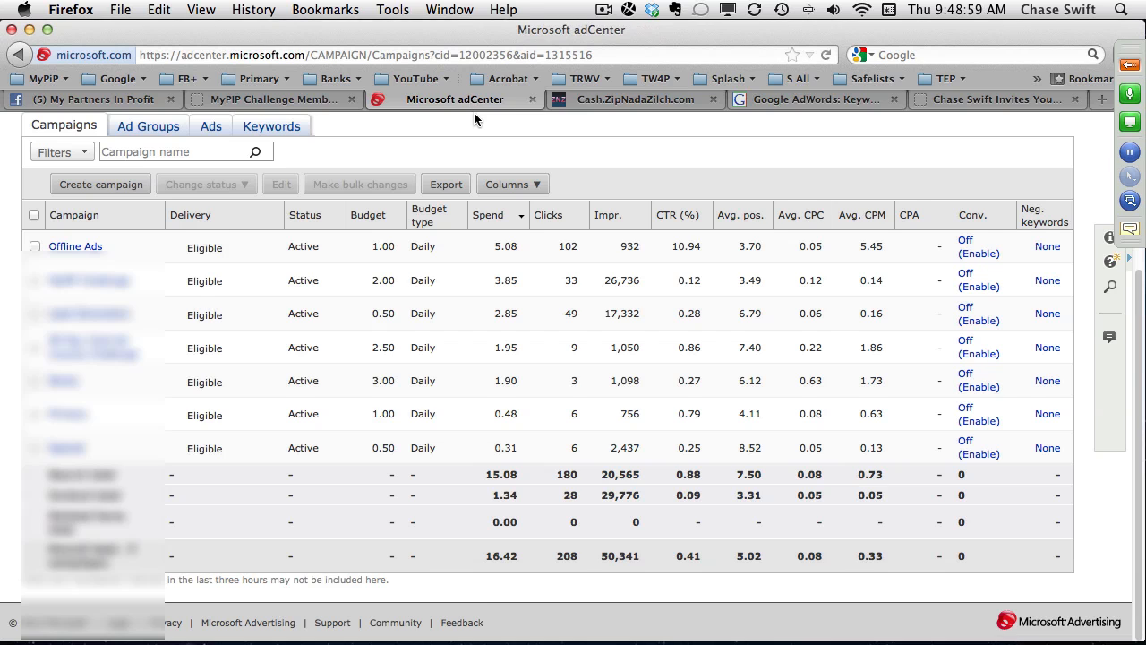
pyautogui.scroll(5, 473, 112)
pyautogui.click(498, 184)
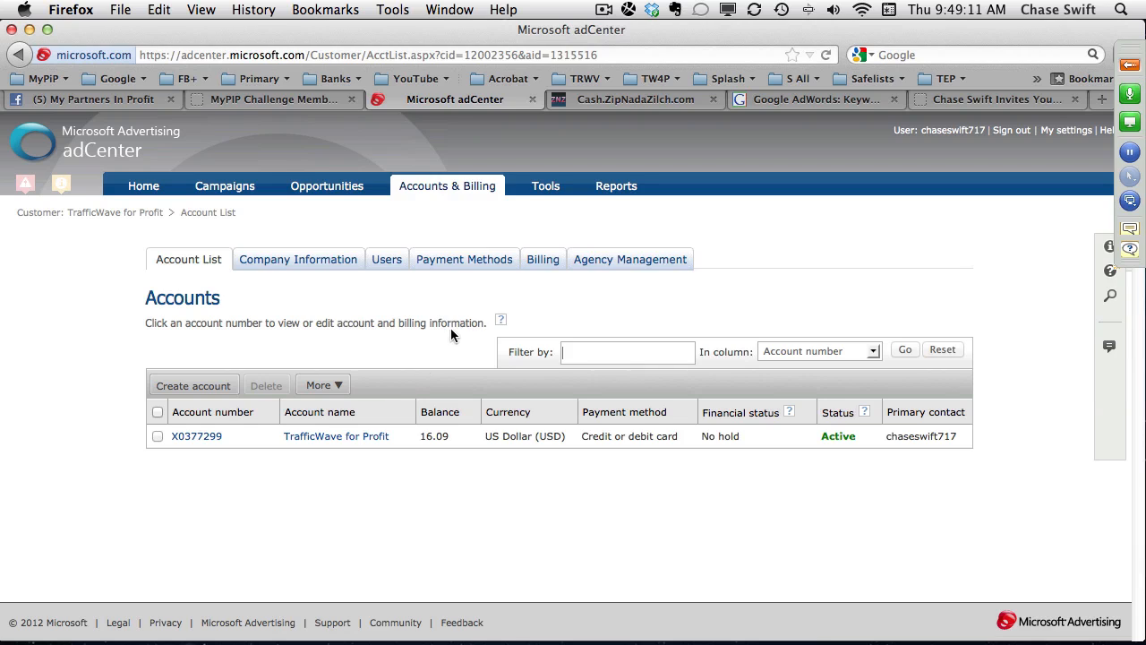
pyautogui.click(543, 261)
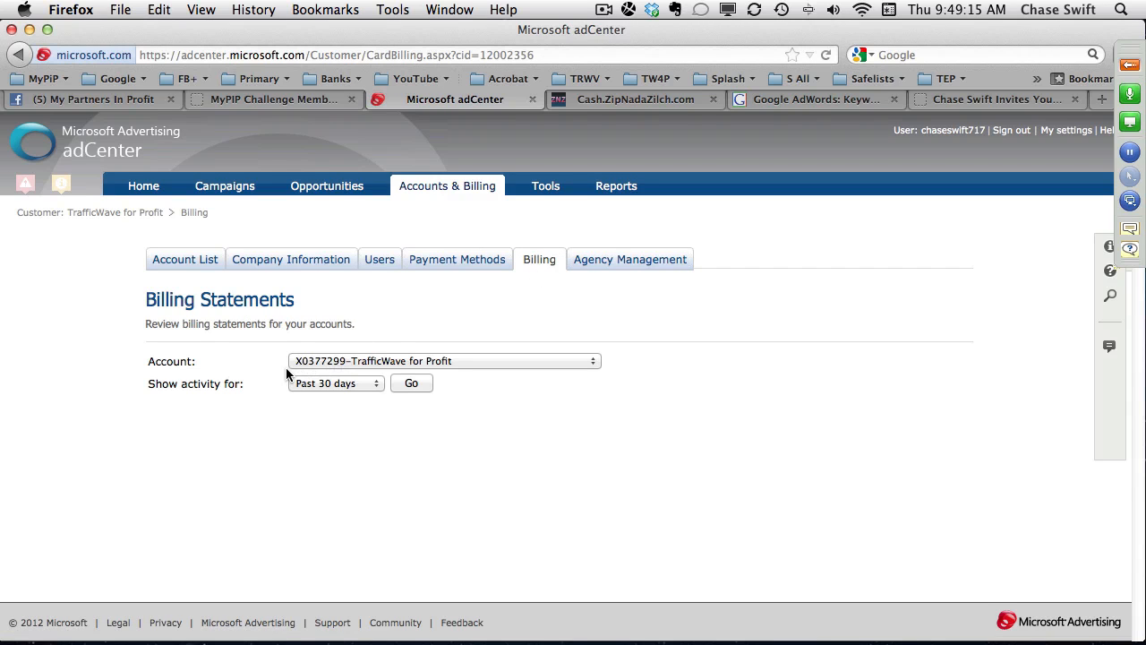
pyautogui.click(410, 383)
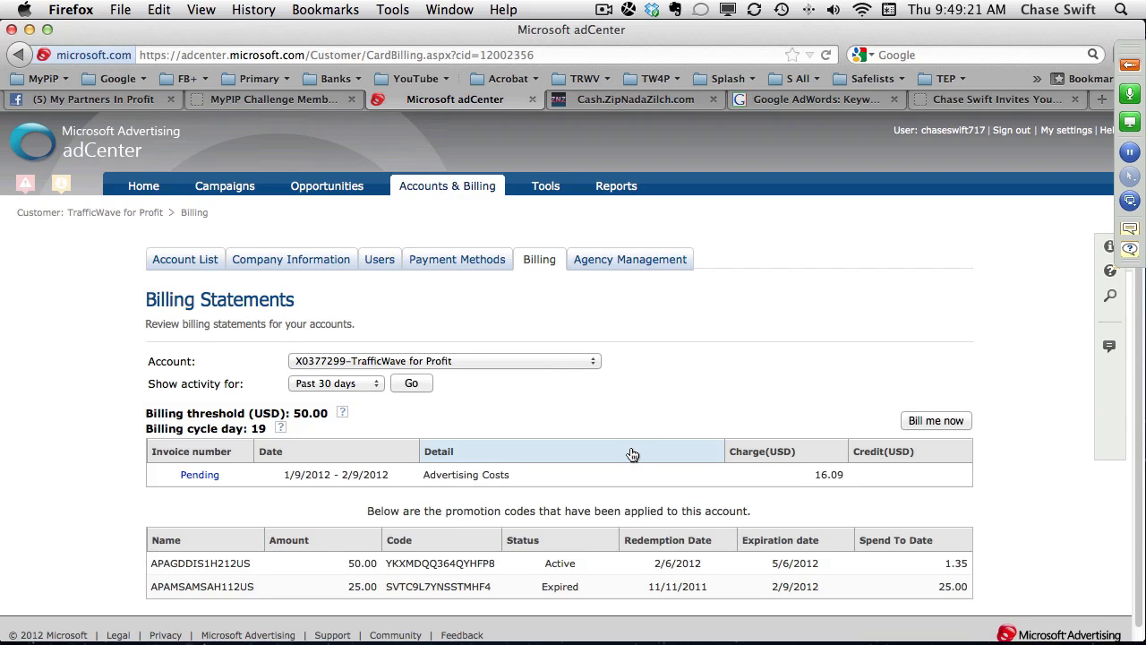
# Open the bookmarked Green Wave Hosting.com site in a new browser tab.
pyautogui.scroll(-1, 632, 454)
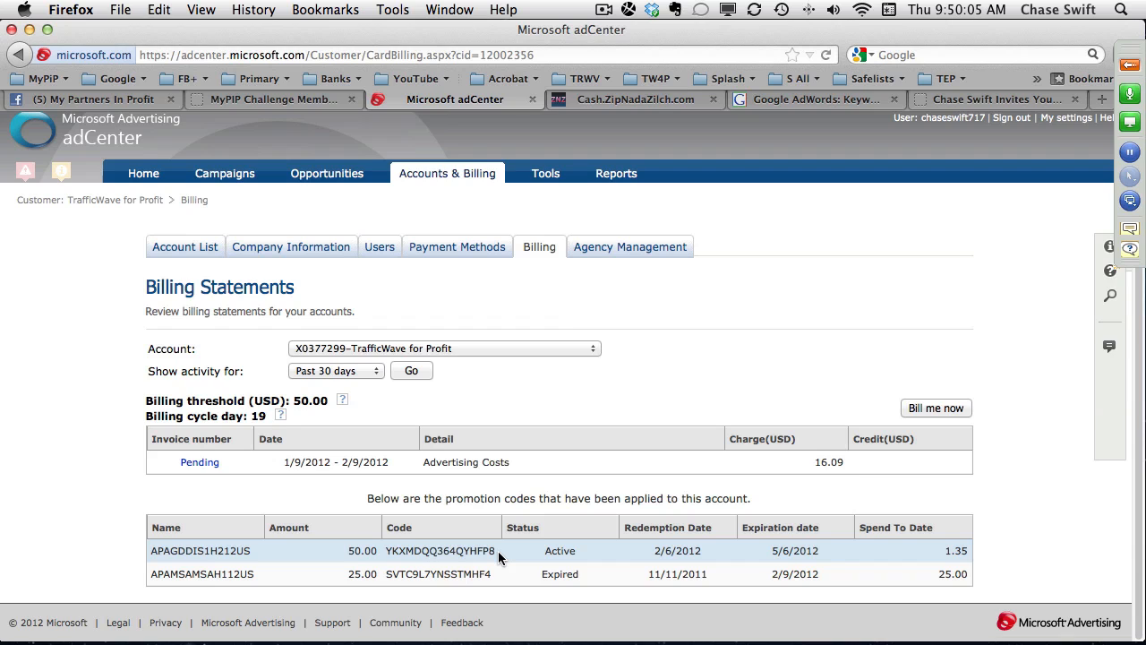
pyautogui.click(1102, 99)
pyautogui.click(47, 81)
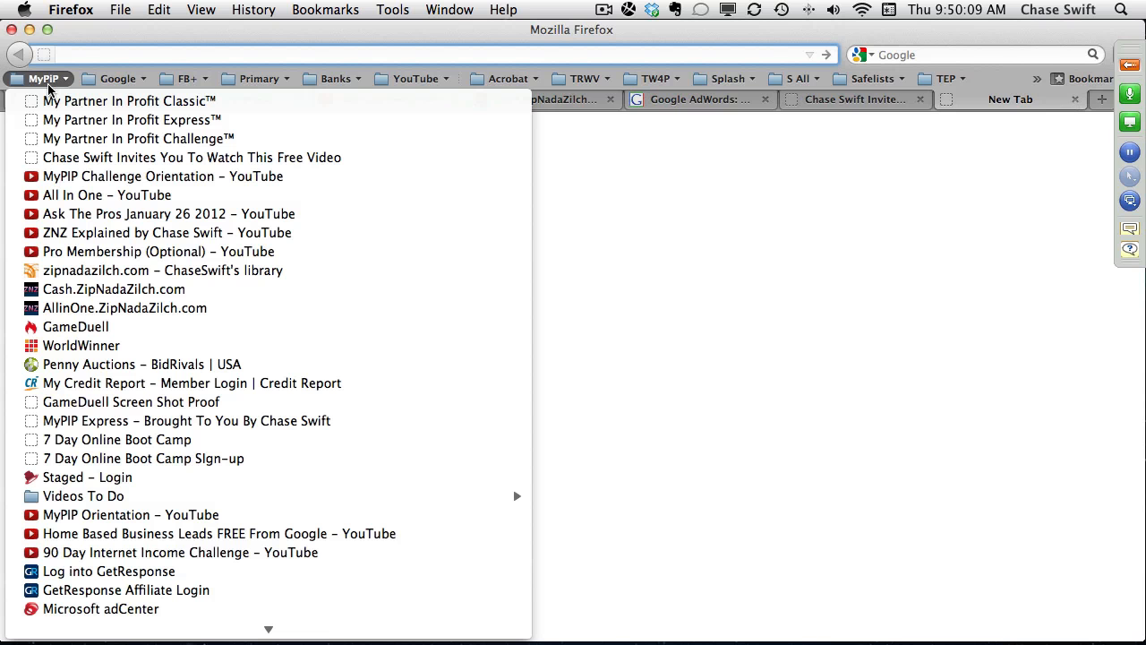
pyautogui.scroll(-5, 152, 461)
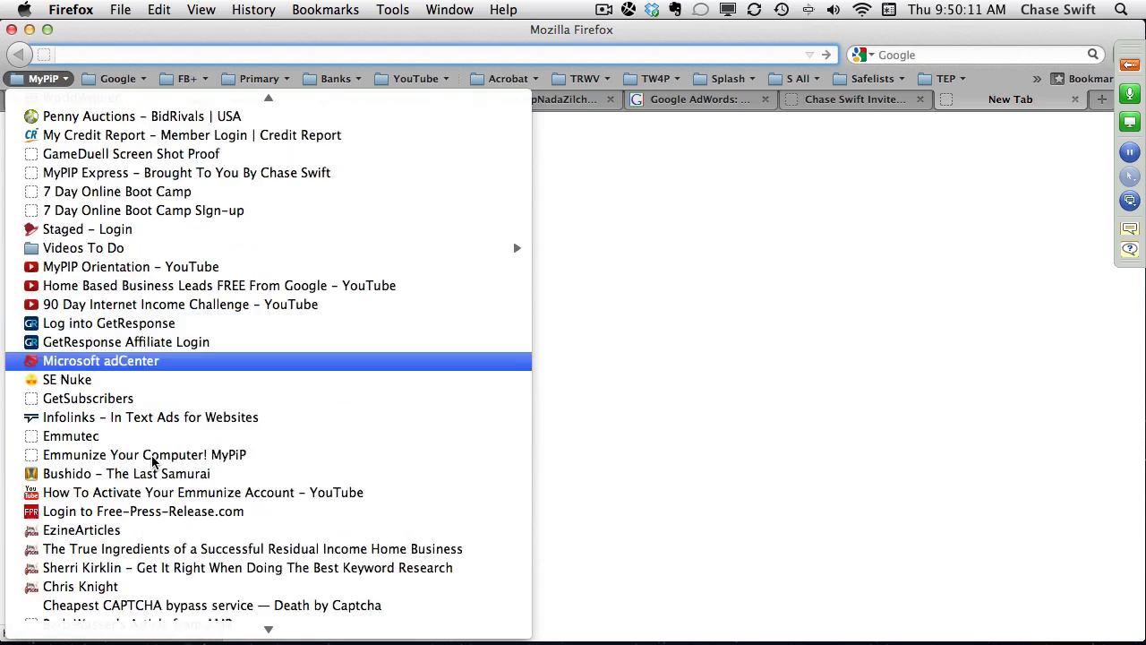
pyautogui.scroll(-6, 152, 461)
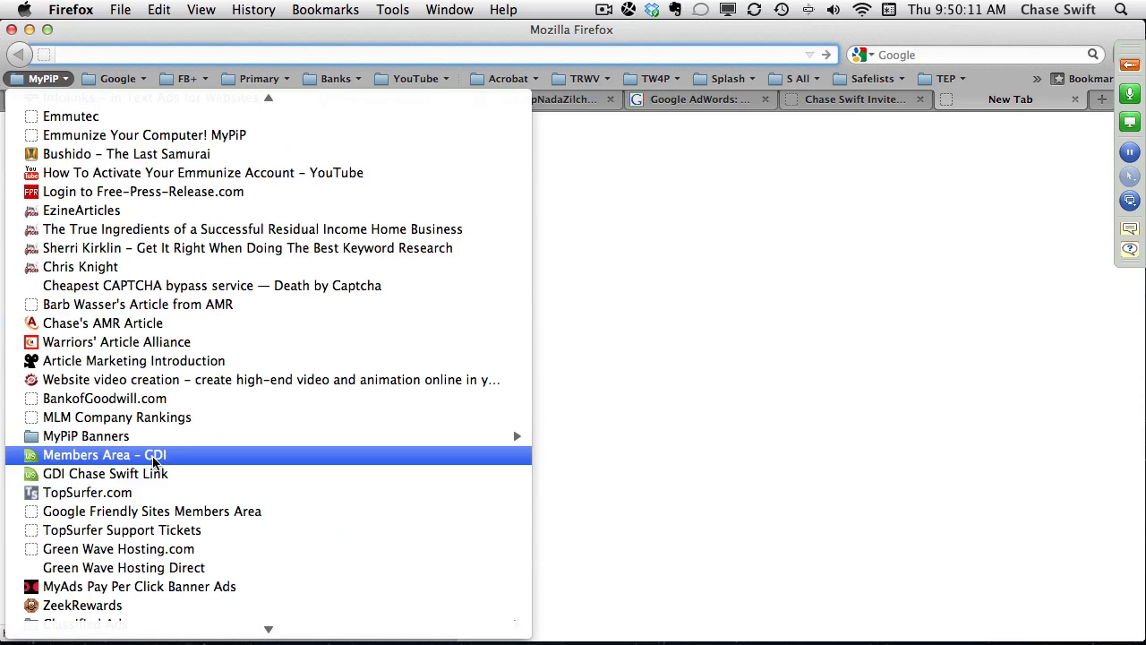
pyautogui.click(166, 550)
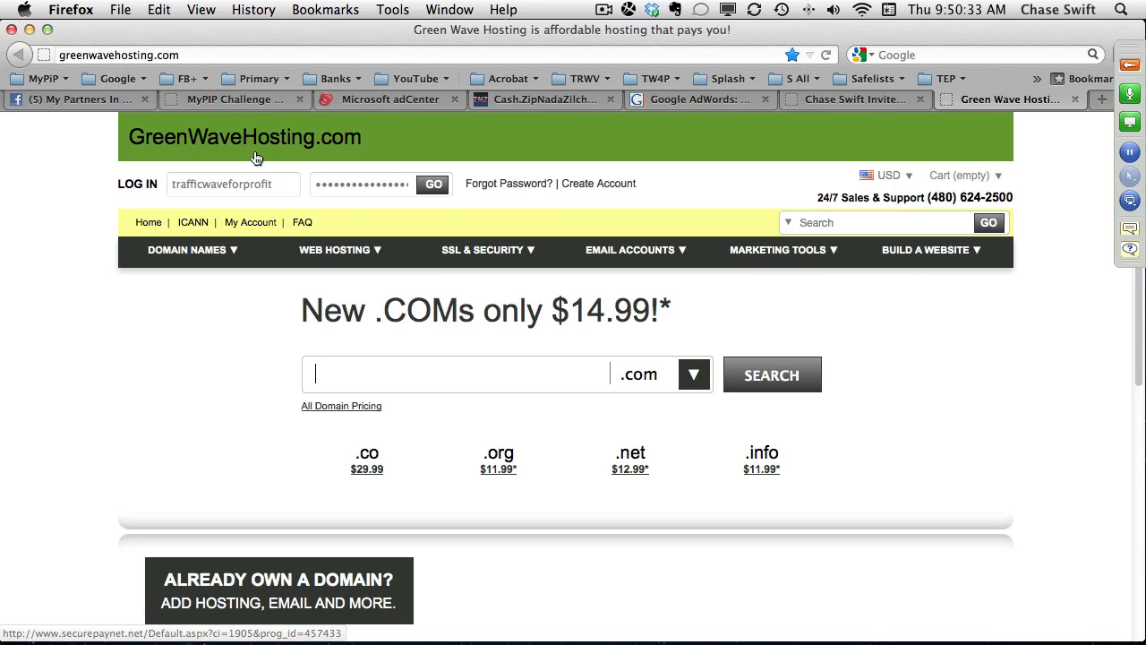
# Log in to the GreenWaveHosting.com account with the saved credentials and show its Advertisement Credits list.
pyautogui.click(433, 187)
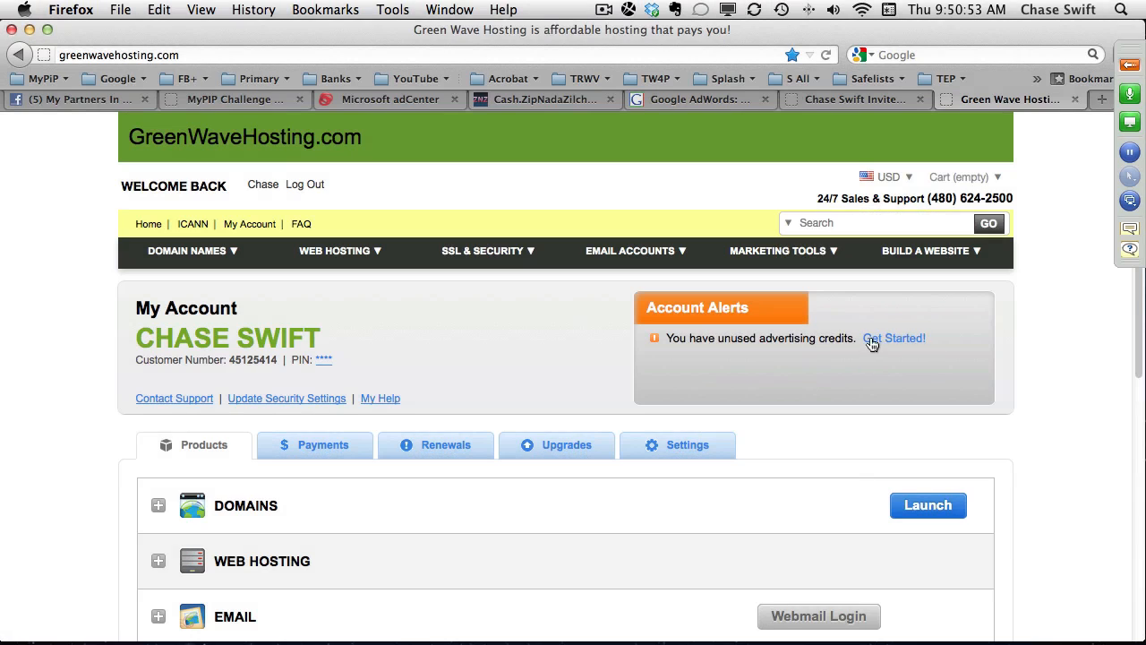
pyautogui.click(884, 339)
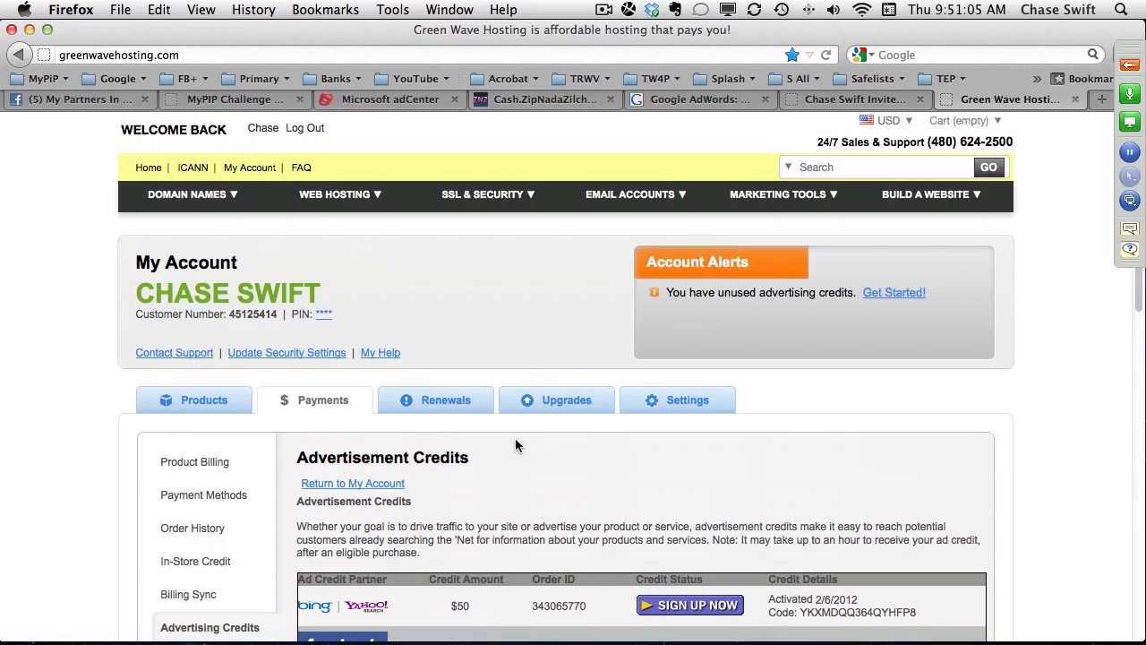
pyautogui.scroll(-5, 515, 444)
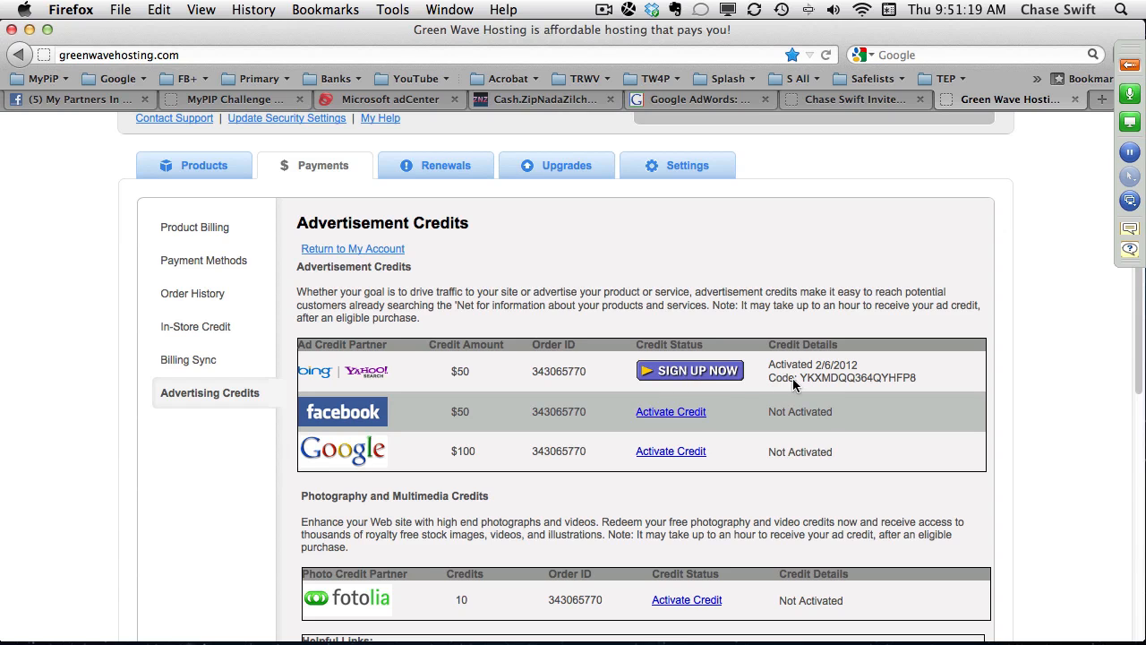
# Point out the promotion code and the $50 amount of the Bing/Yahoo advertisement credit by highlighting them.
pyautogui.doubleClick(820, 376)
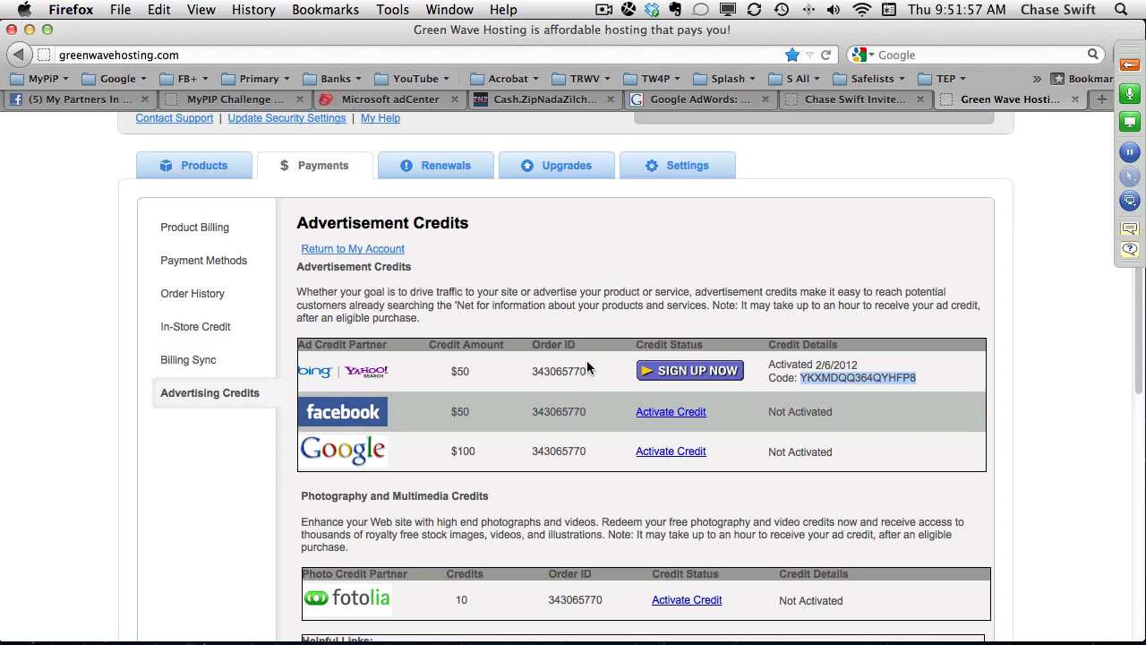
pyautogui.click(824, 385)
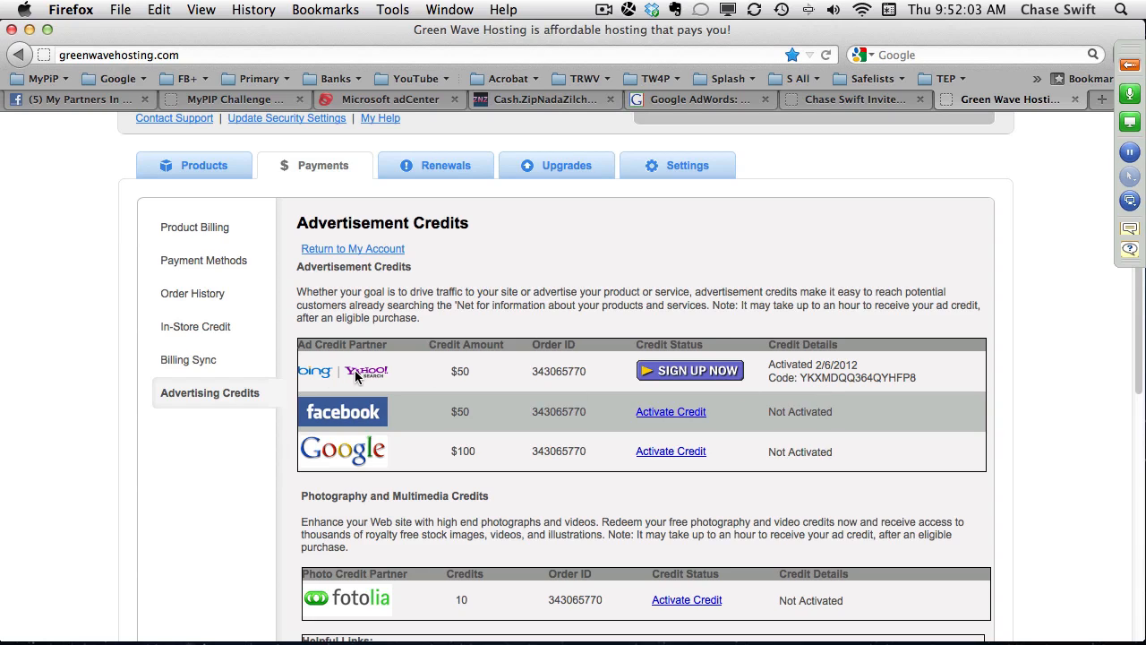
pyautogui.moveTo(439, 372); pyautogui.dragTo(475, 371)
# Look over the MyPIP Lesson 5 page and the Cash.ZipNadaZilch.com order list, and return to the Green Wave Hosting advertisement credits.
pyautogui.click(265, 100)
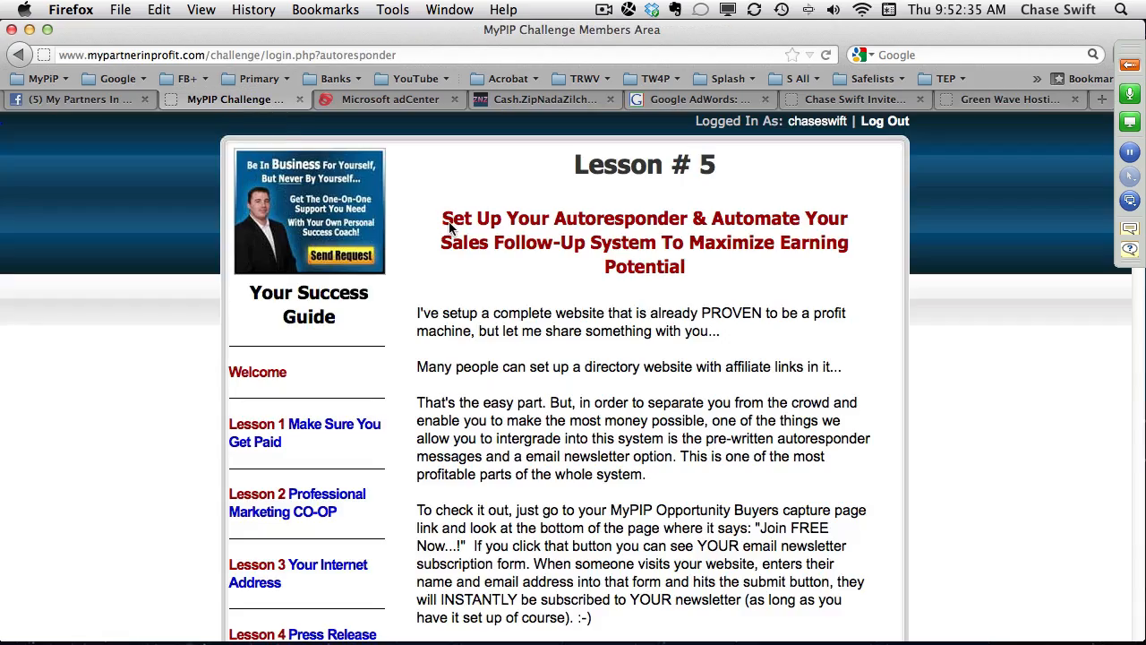
pyautogui.scroll(-10, 472, 235)
pyautogui.scroll(-6, 381, 367)
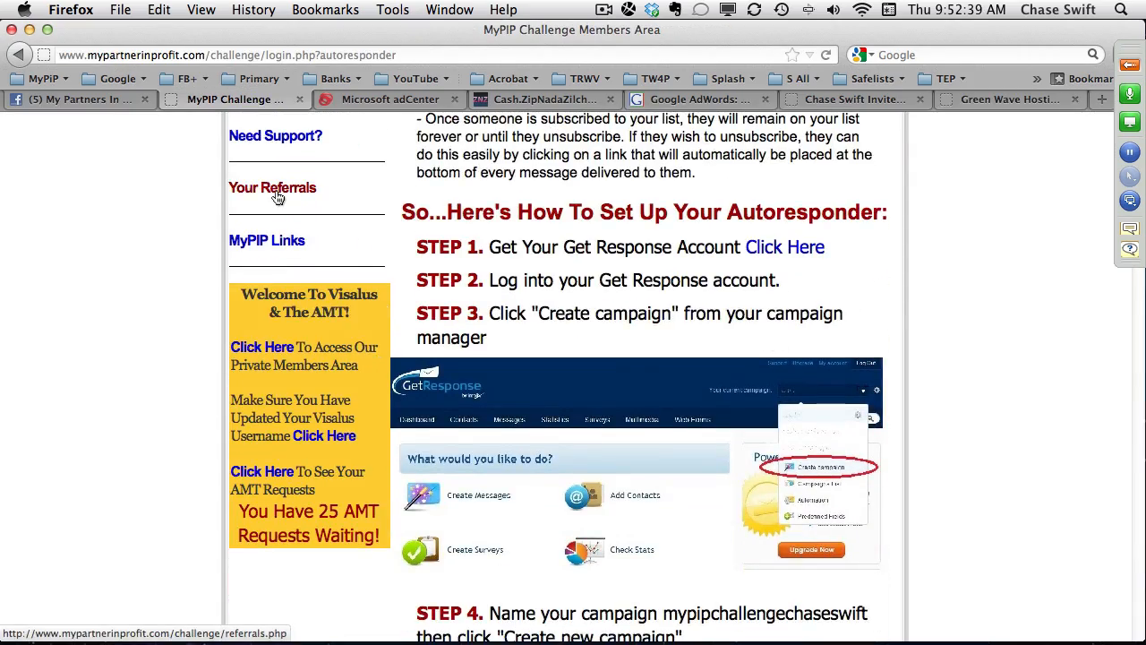
pyautogui.scroll(15, 277, 197)
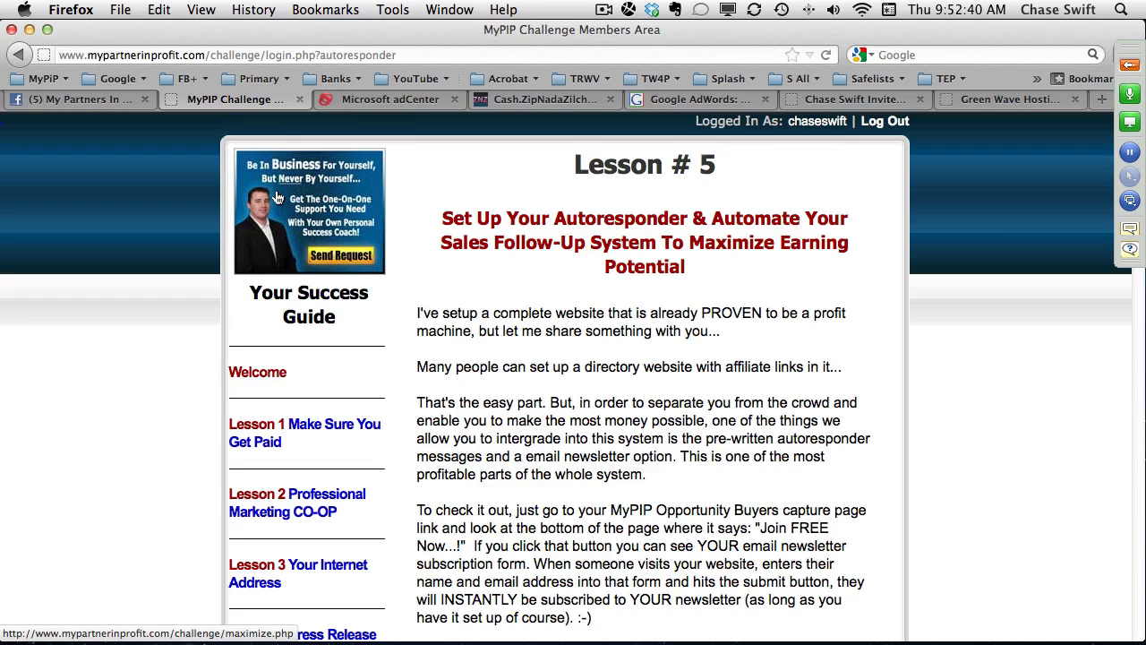
pyautogui.click(546, 103)
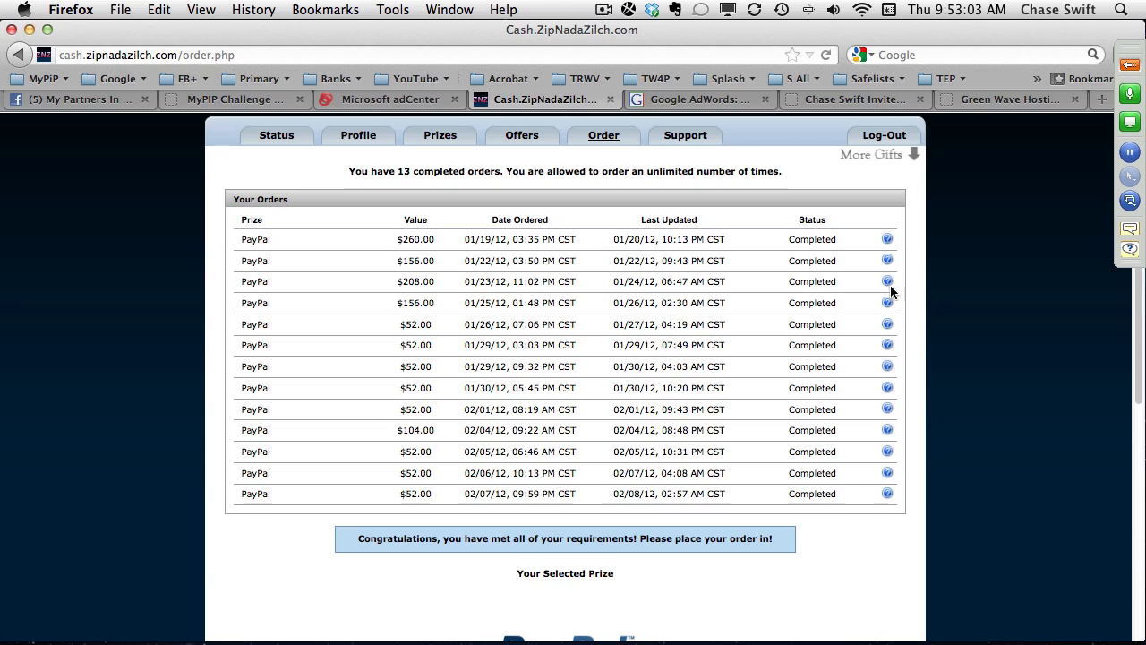
pyautogui.click(1046, 99)
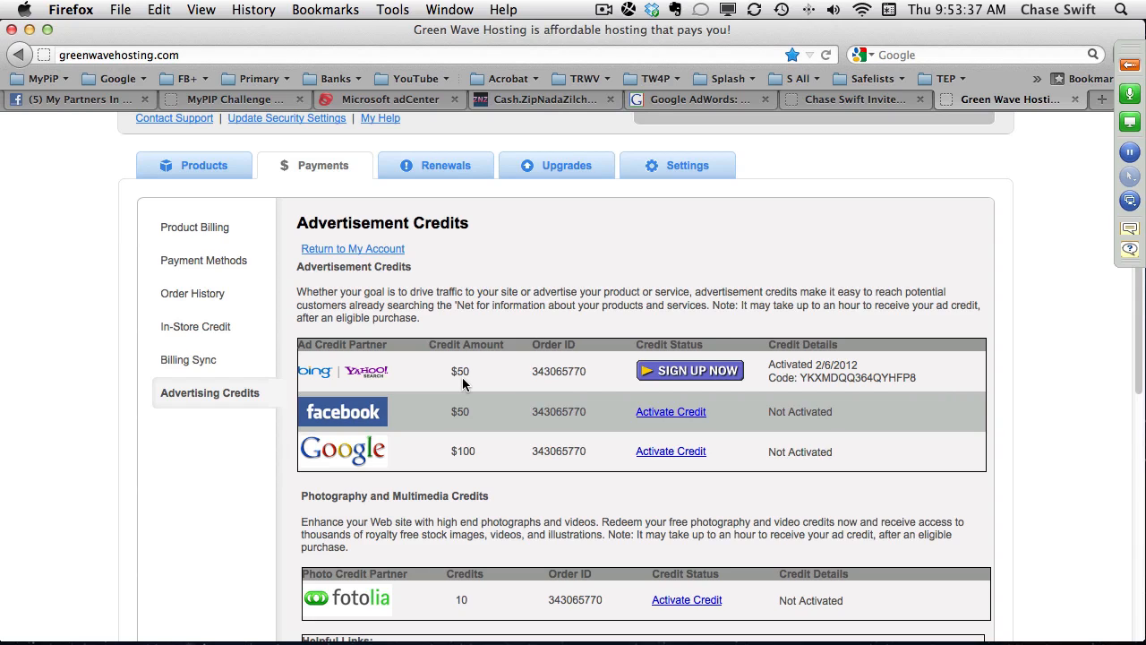
# Show the Microsoft adCenter Help window with its support options, and close it to return to the billing statement.
pyautogui.click(419, 100)
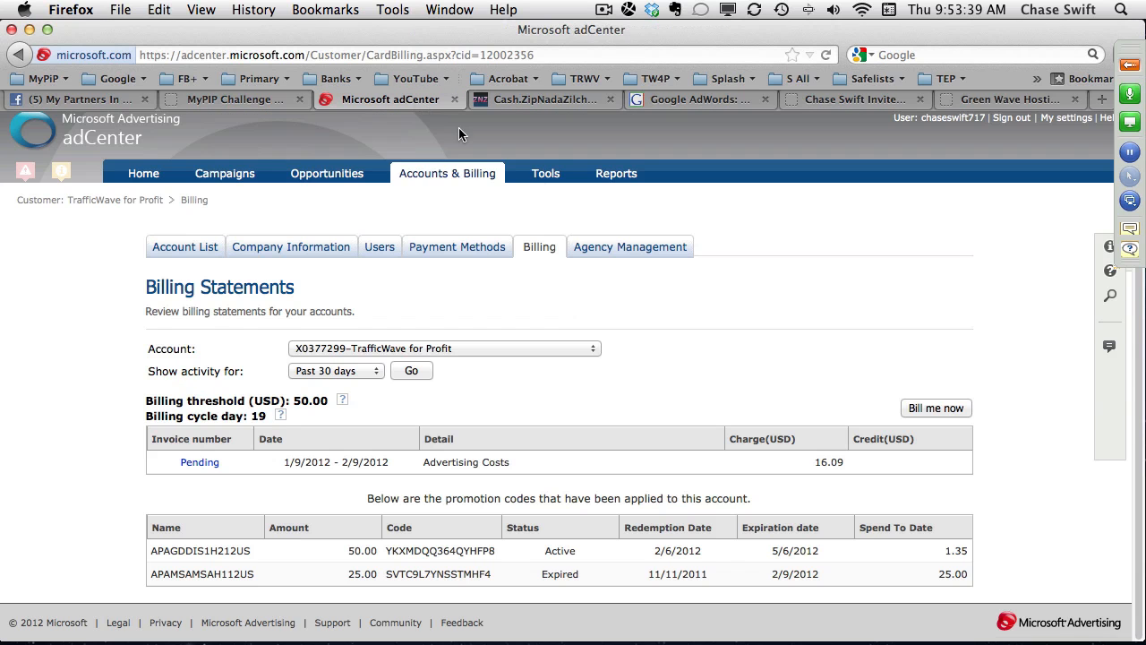
pyautogui.click(1107, 118)
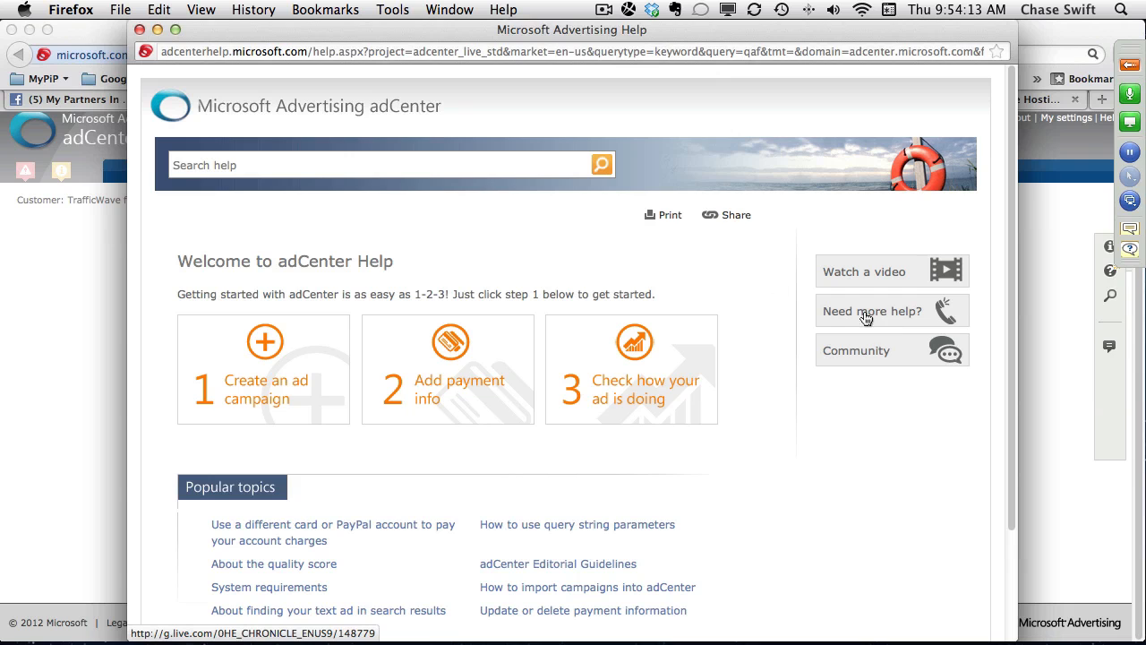
pyautogui.click(140, 30)
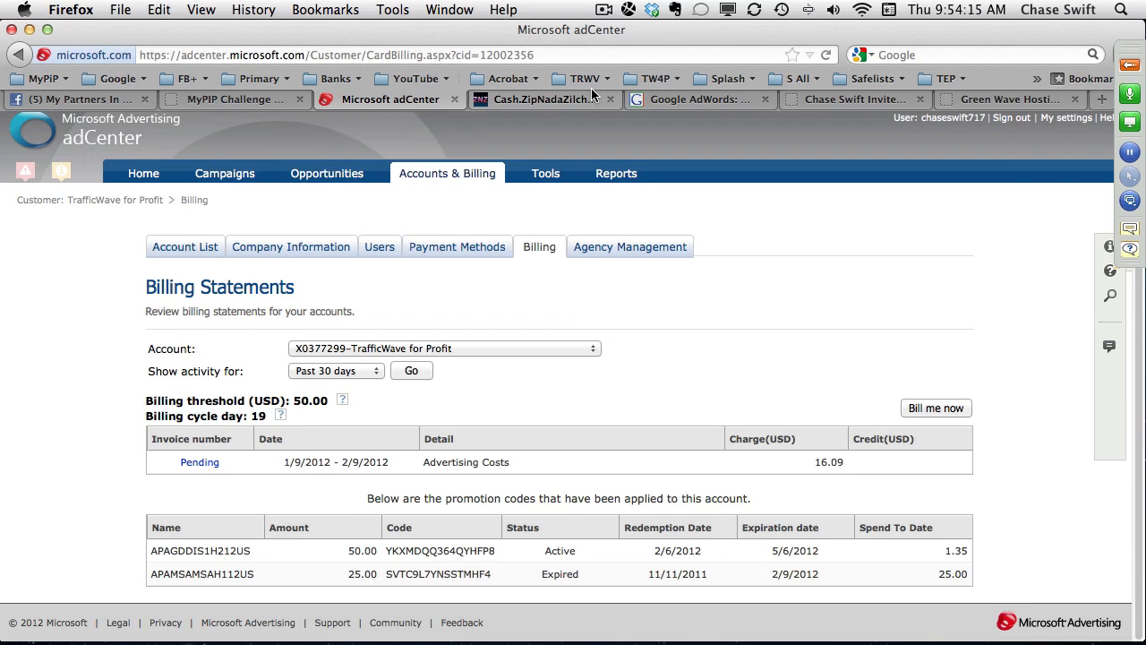
# Review the pending attendee questions in the GoToWebinar Control Panel, clear them from the list, and return to the adCenter page.
pyautogui.click(1126, 67)
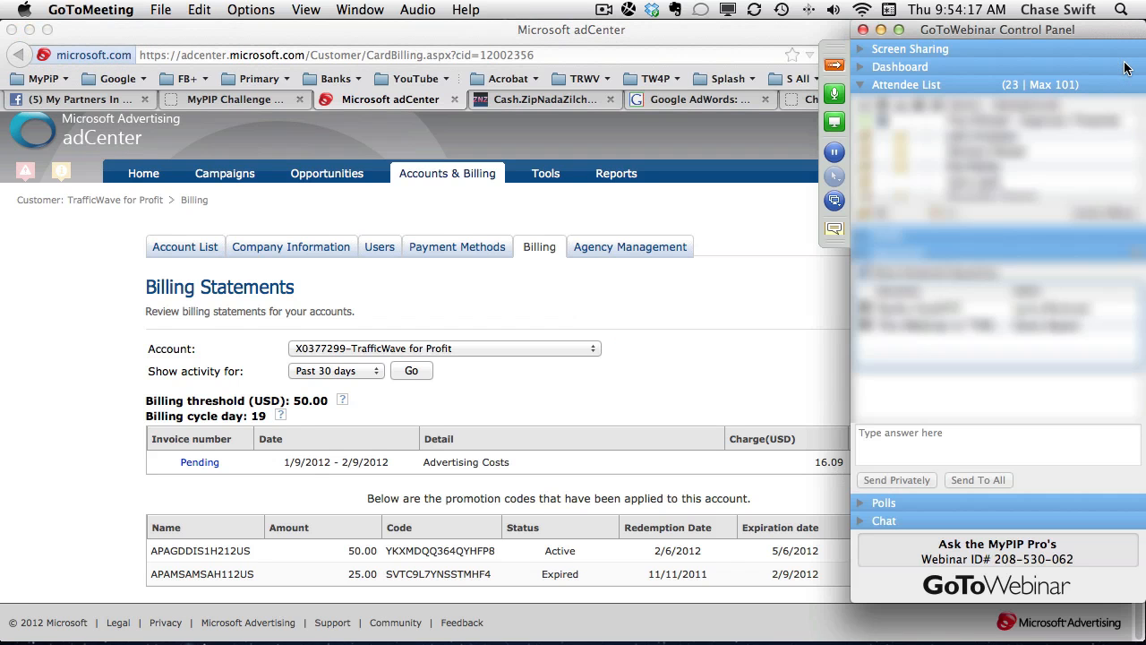
pyautogui.click(928, 309)
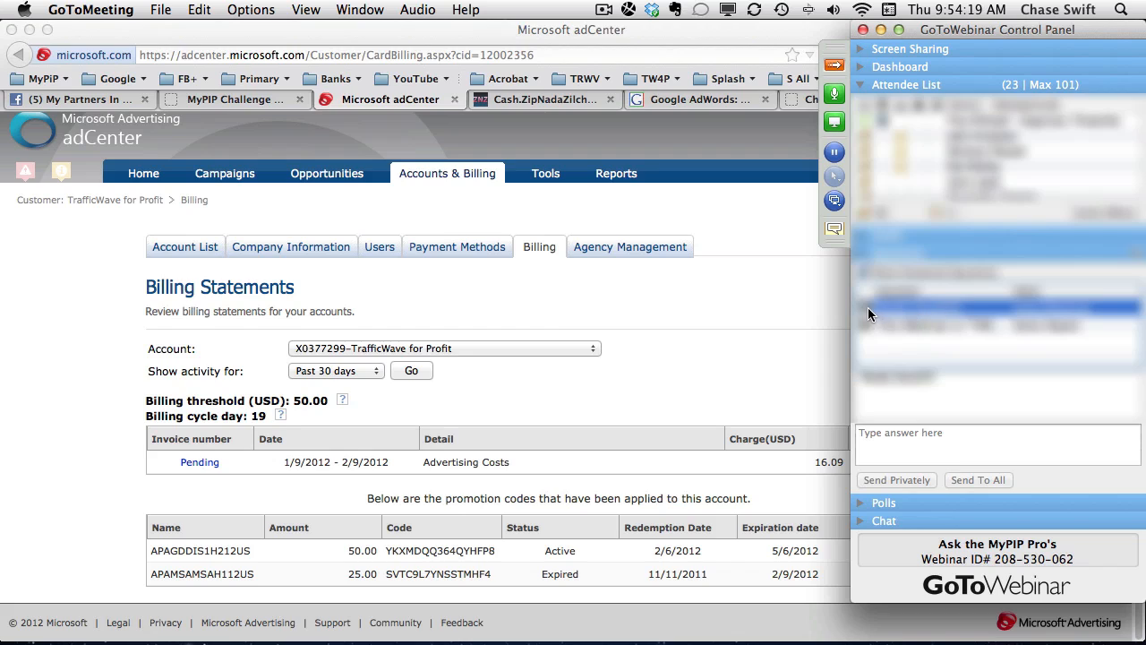
pyautogui.click(870, 307)
pyautogui.click(924, 308)
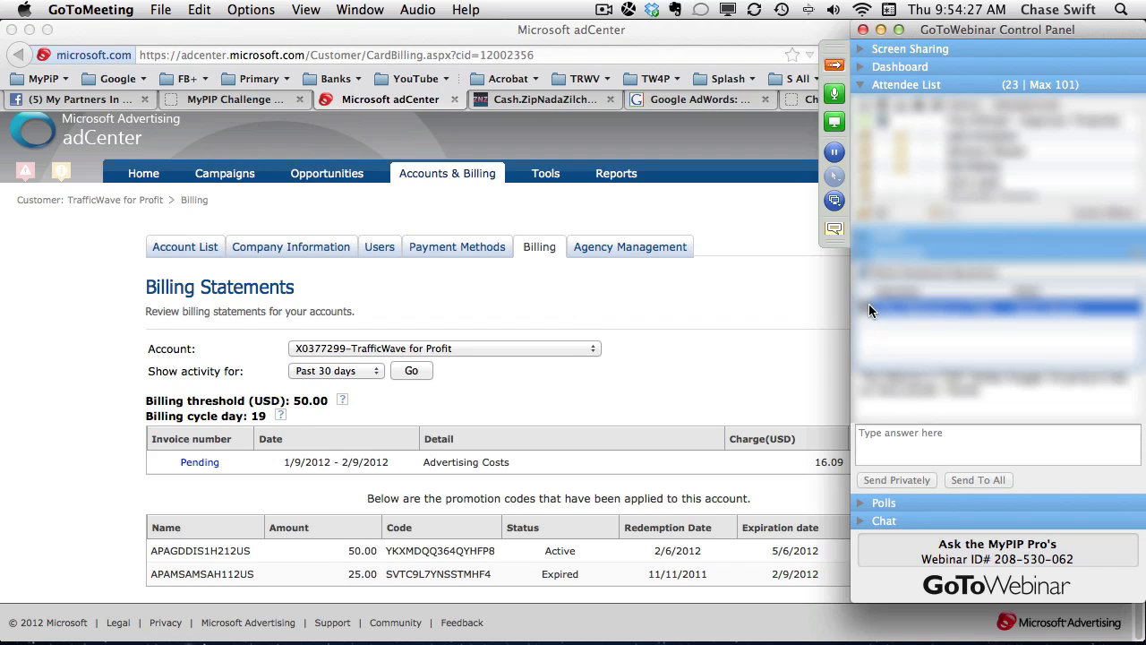
pyautogui.click(834, 67)
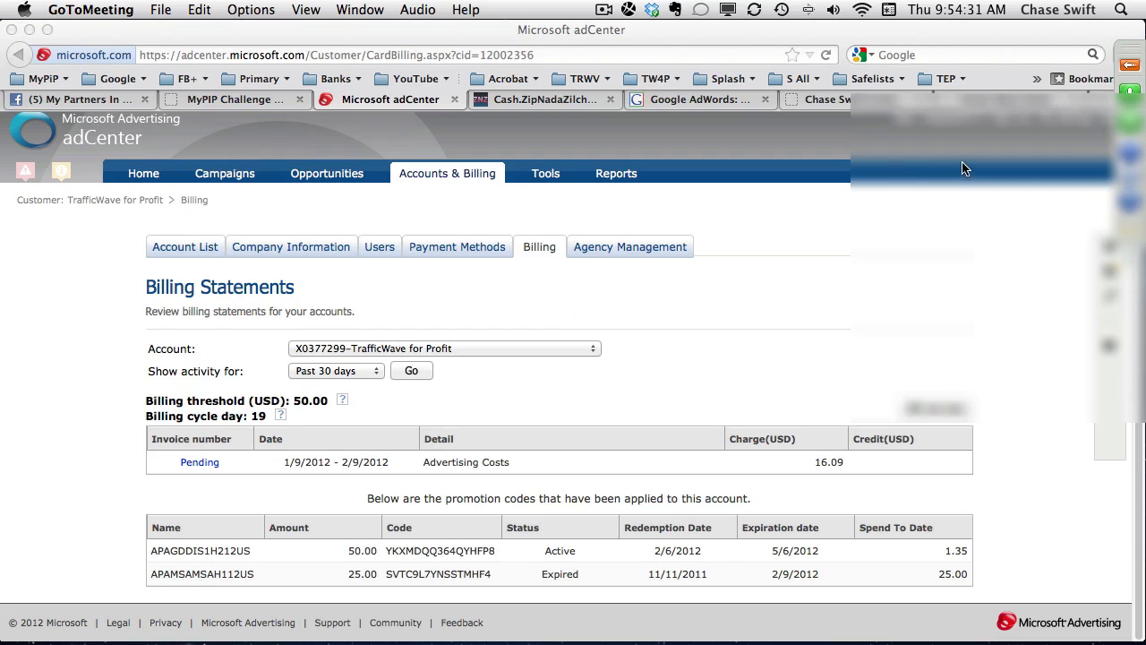
pyautogui.click(325, 37)
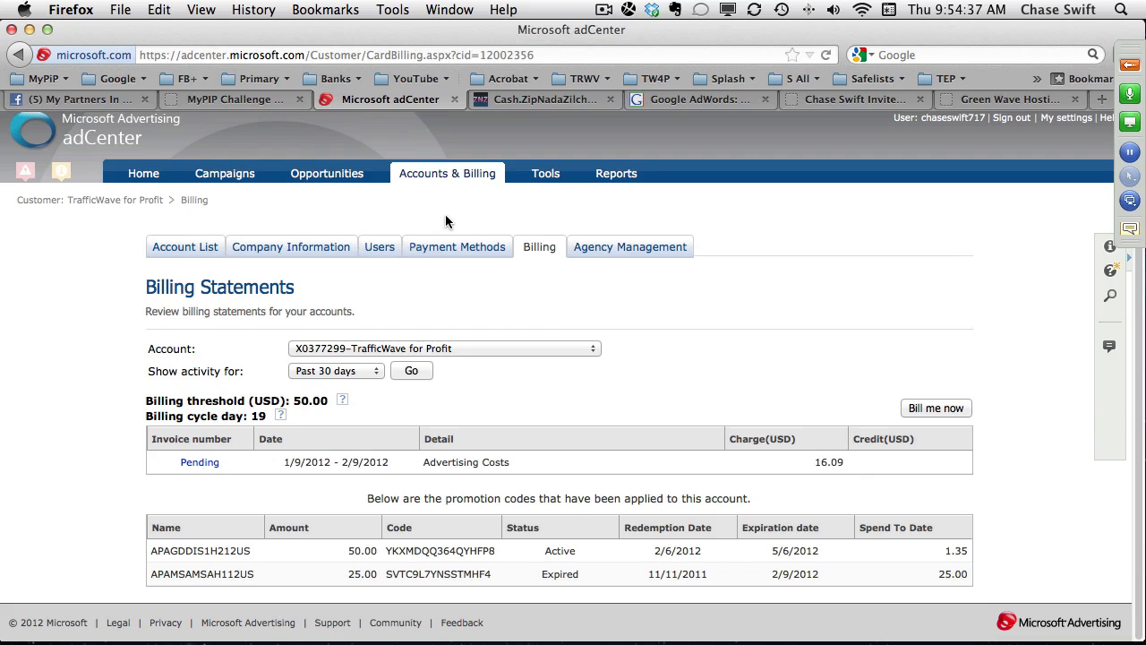
# Load the adCenter home page and switch to the "starting a web business" results in the Google AdWords Keyword Tool.
pyautogui.click(143, 175)
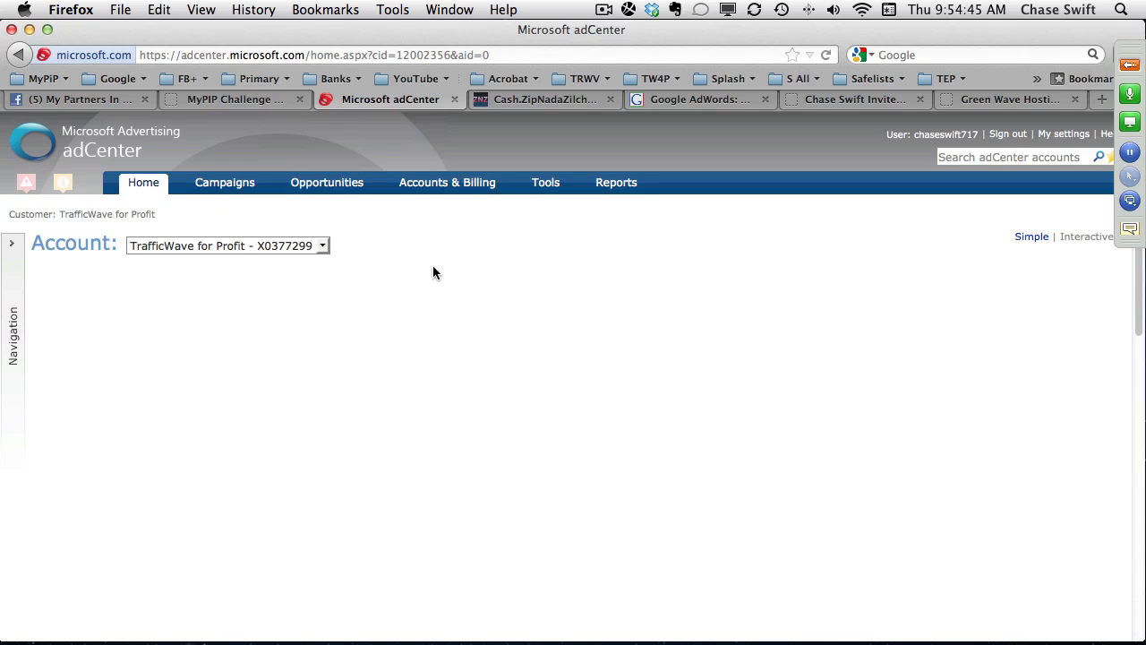
pyautogui.click(716, 102)
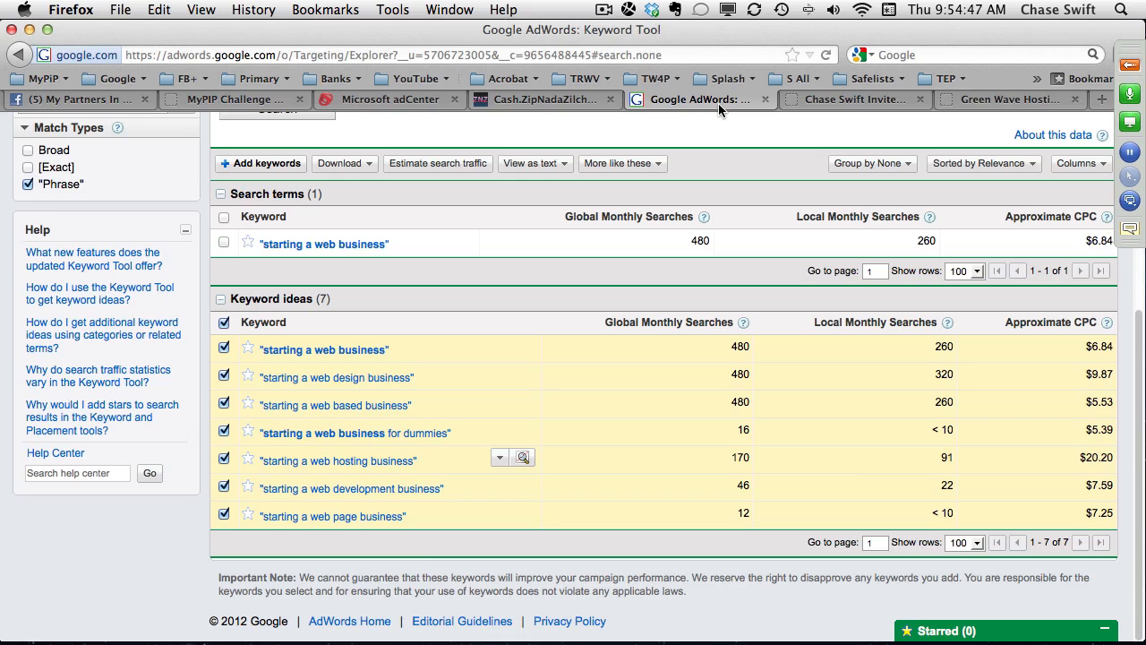